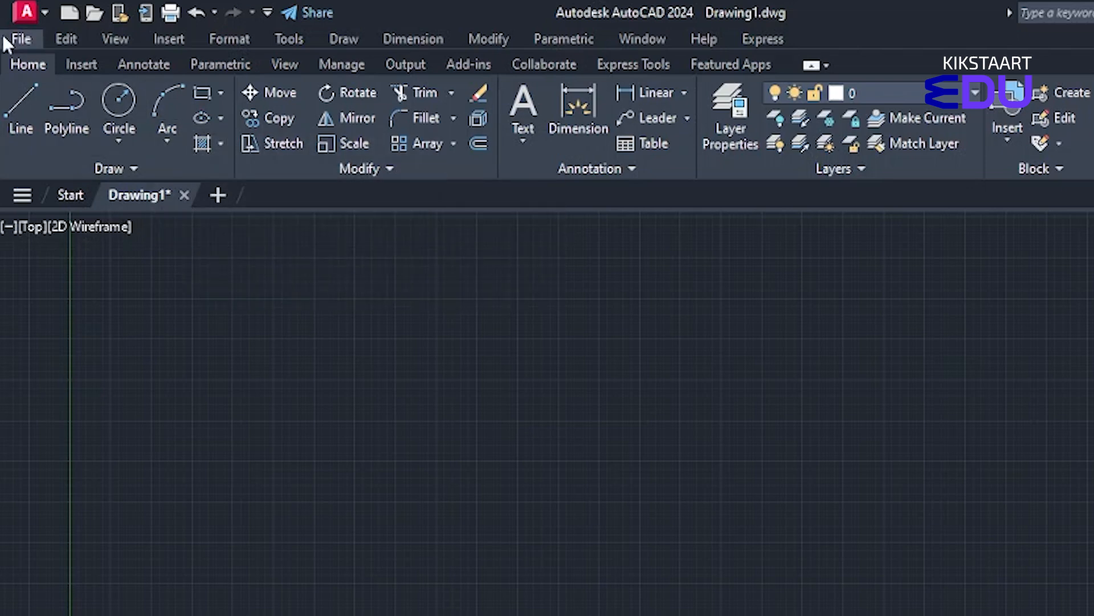
{"action": "left_click", "coordinate": [341, 44]}
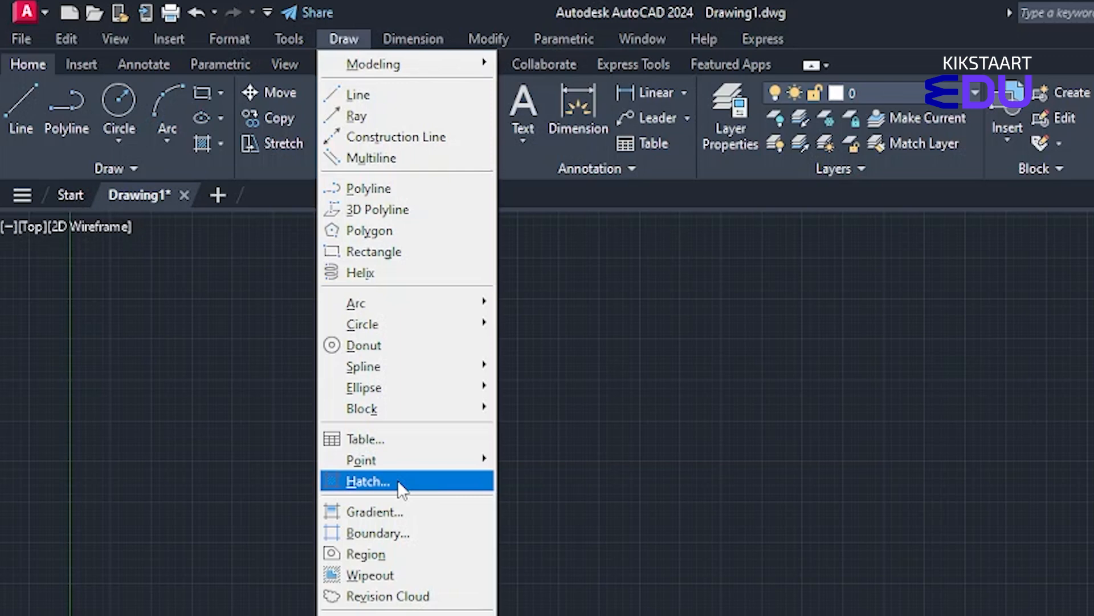
{"action": "left_click", "coordinate": [143, 444]}
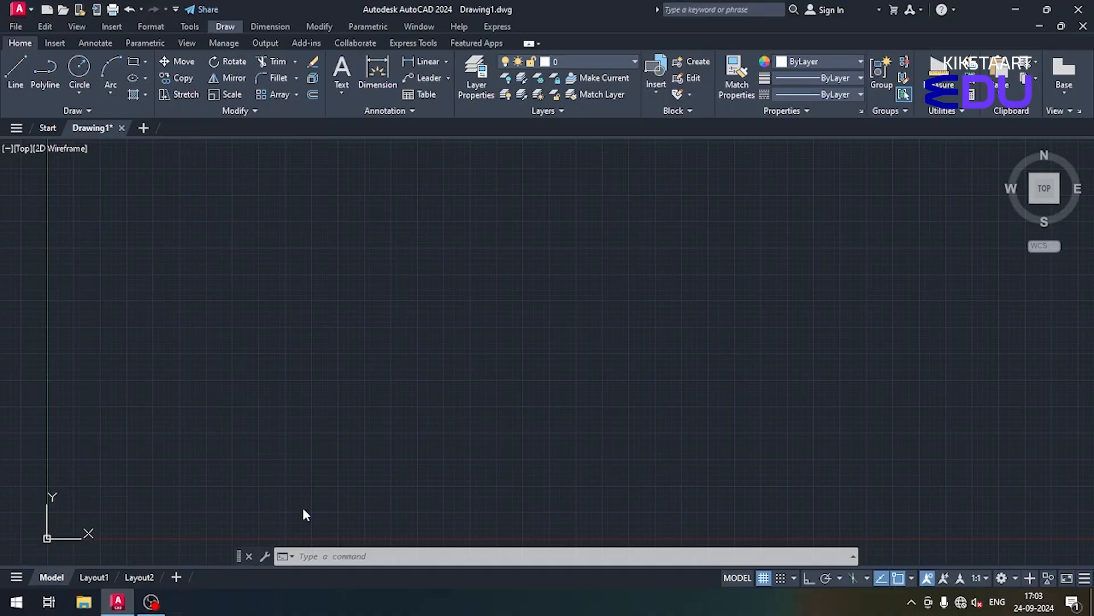
{"action": "type", "text": "h"}
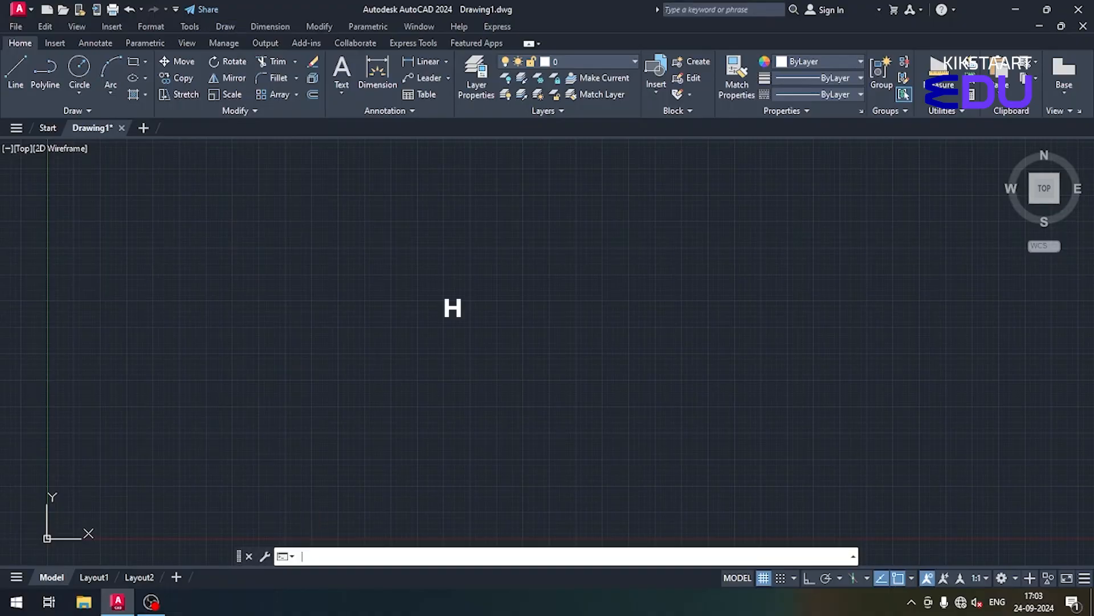
{"action": "key", "text": "Return"}
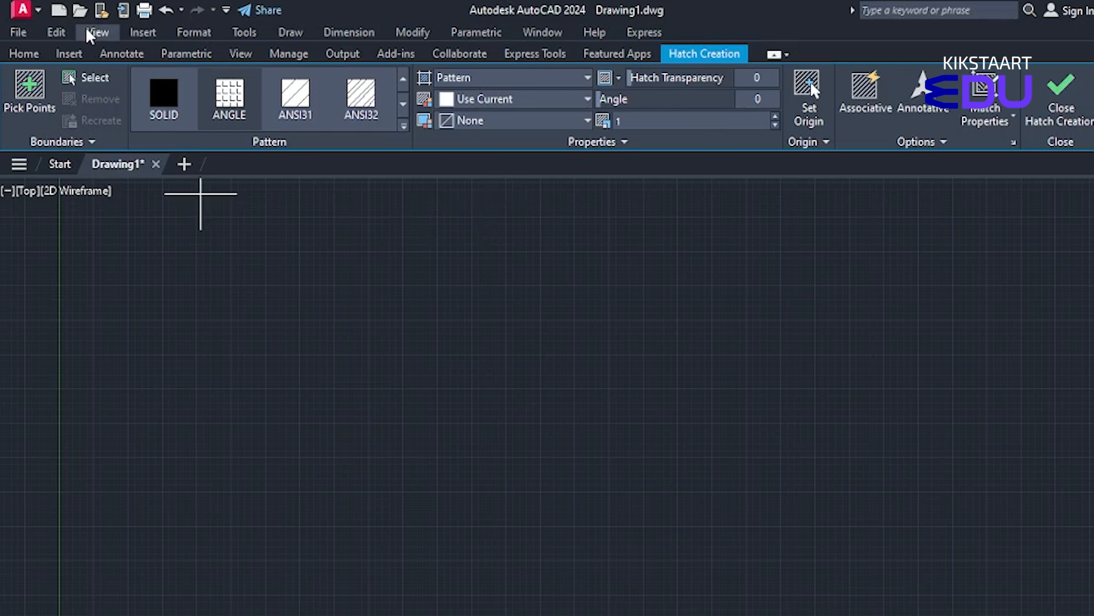
Draw a rectangle by two opposite corners in the empty drawing area, up and to the right of the origin
{"action": "left_click", "coordinate": [39, 52]}
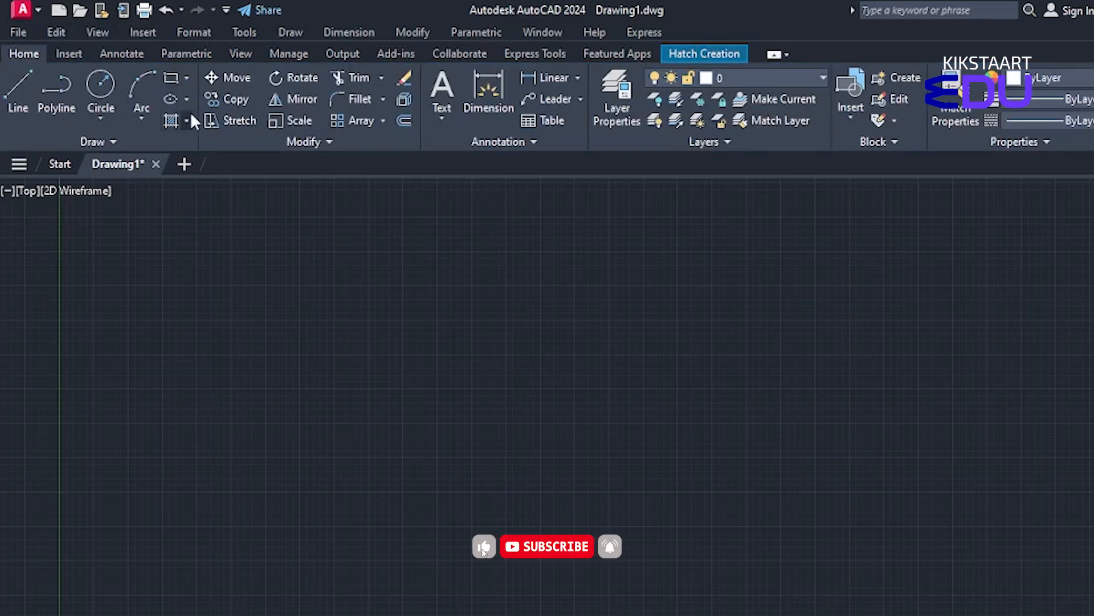
{"action": "left_click", "coordinate": [172, 82]}
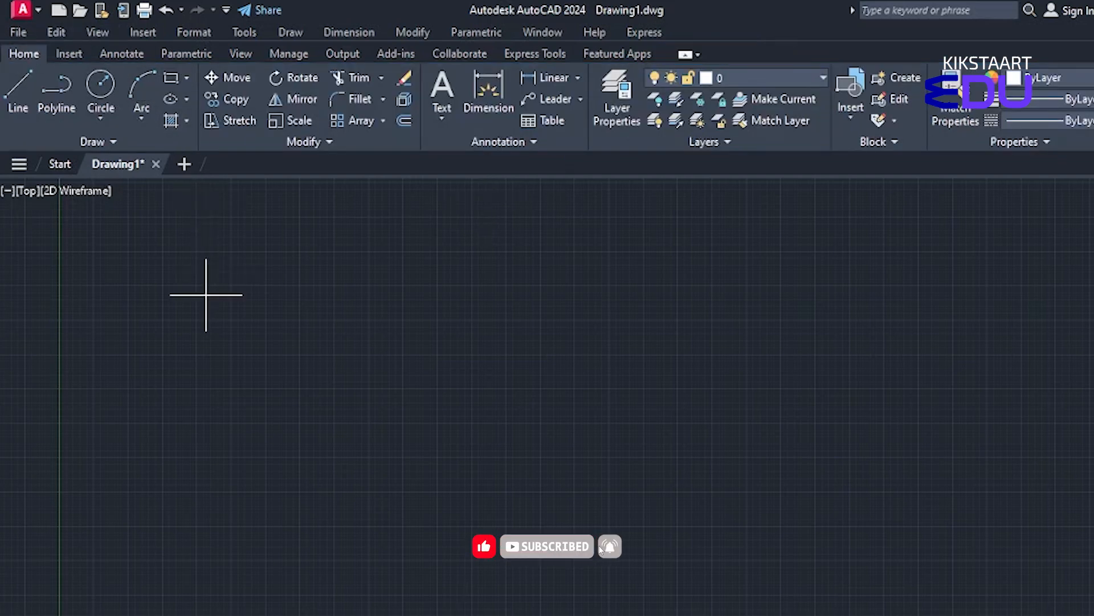
{"action": "left_click", "coordinate": [197, 291]}
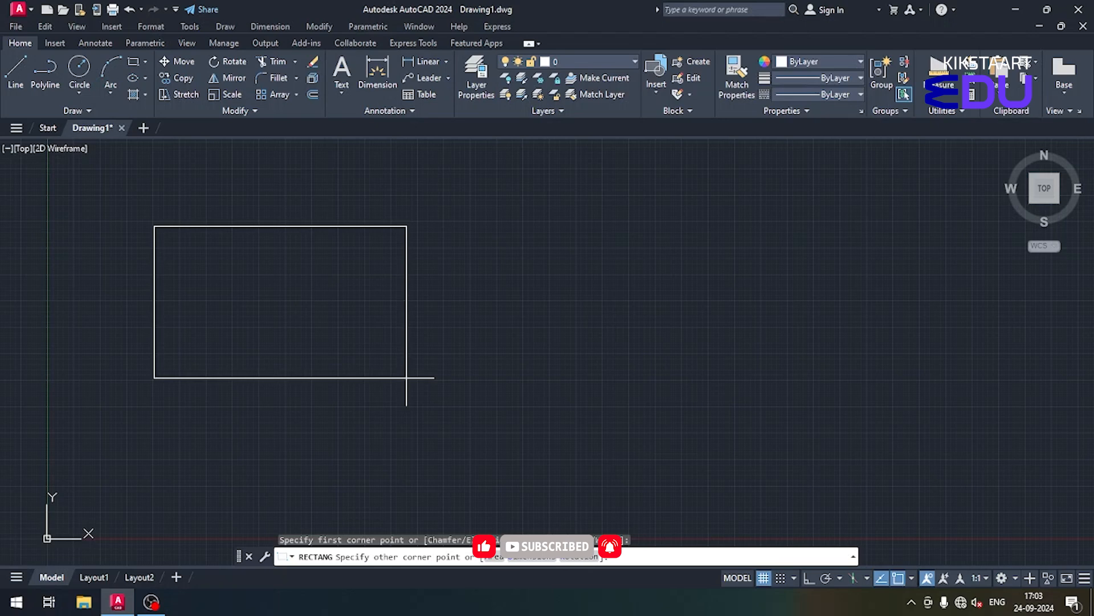
{"action": "left_click", "coordinate": [407, 377]}
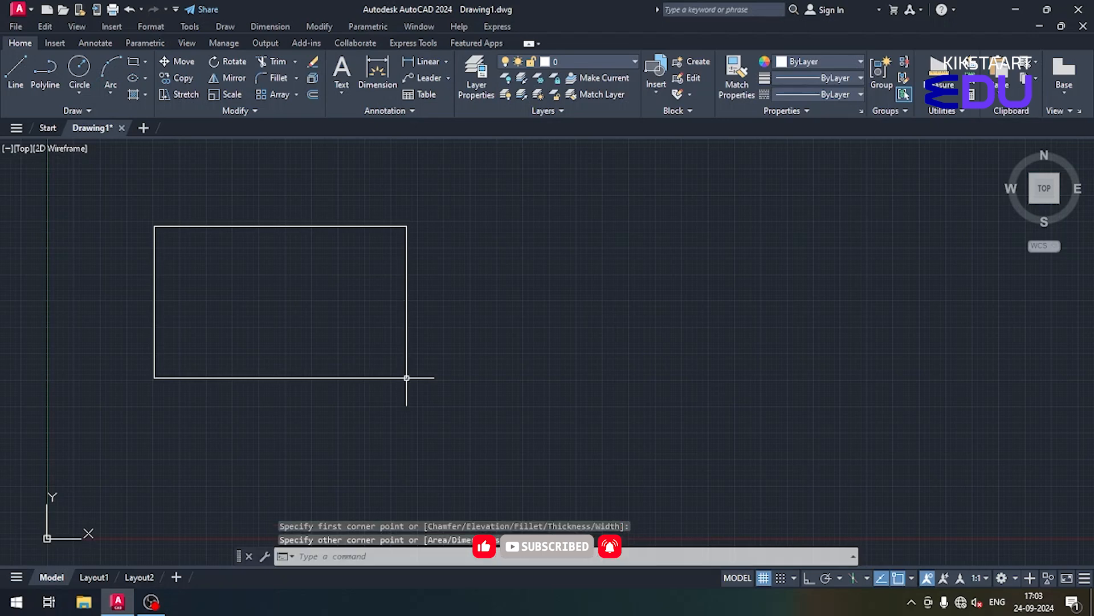
Hatch the rectangle with the ANGLE pattern by picking a point inside it, and delete that hatch
{"action": "left_click", "coordinate": [134, 95]}
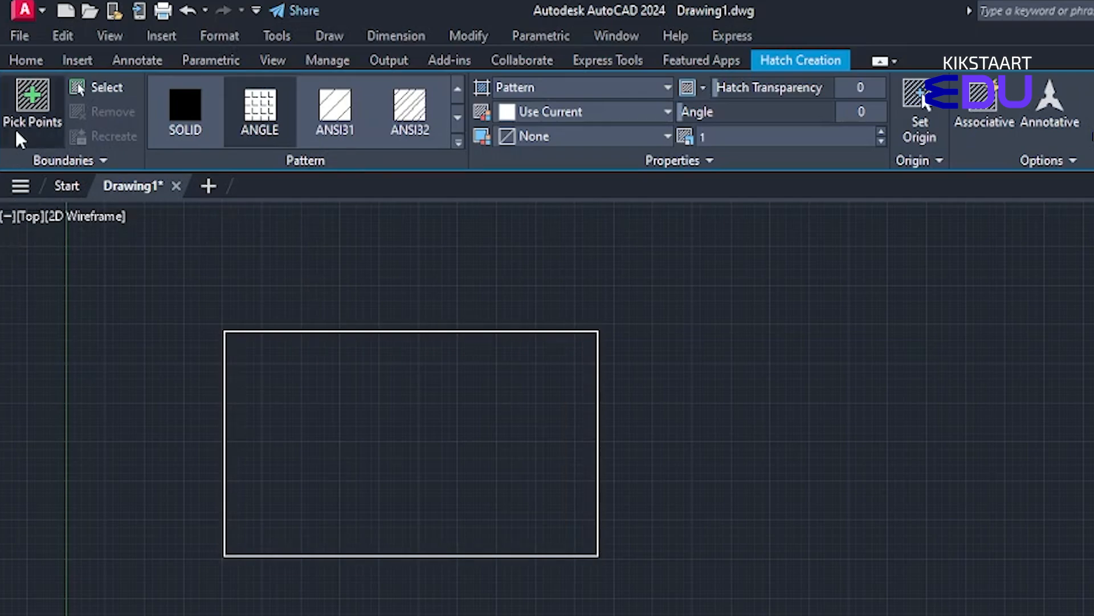
{"action": "scroll", "coordinate": [256, 352], "scroll_direction": "up", "scroll_amount": 4}
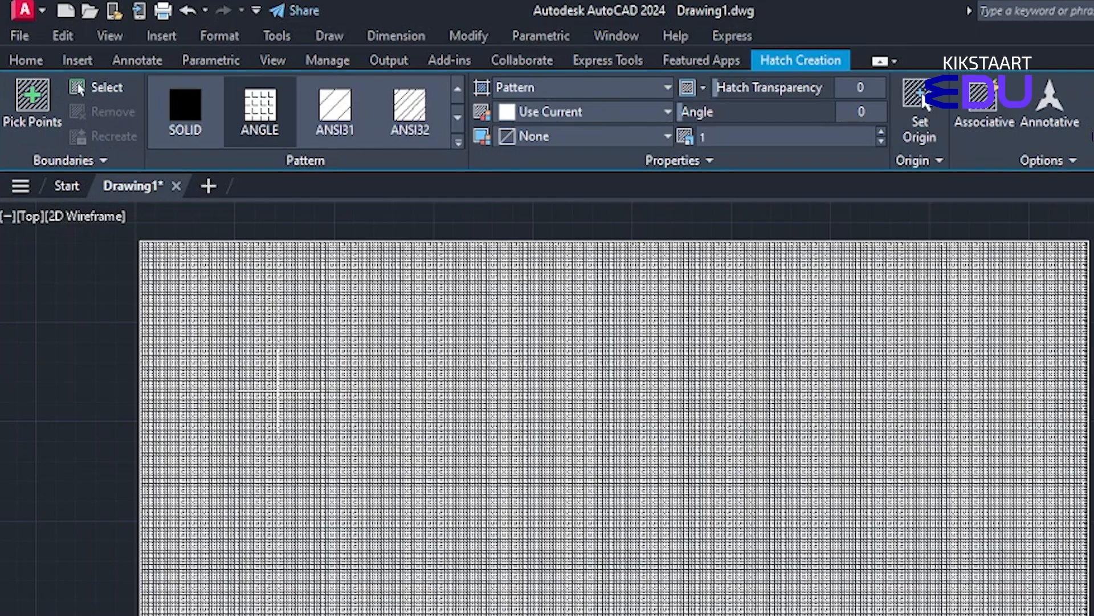
{"action": "scroll", "coordinate": [256, 352], "scroll_direction": "down", "scroll_amount": 2}
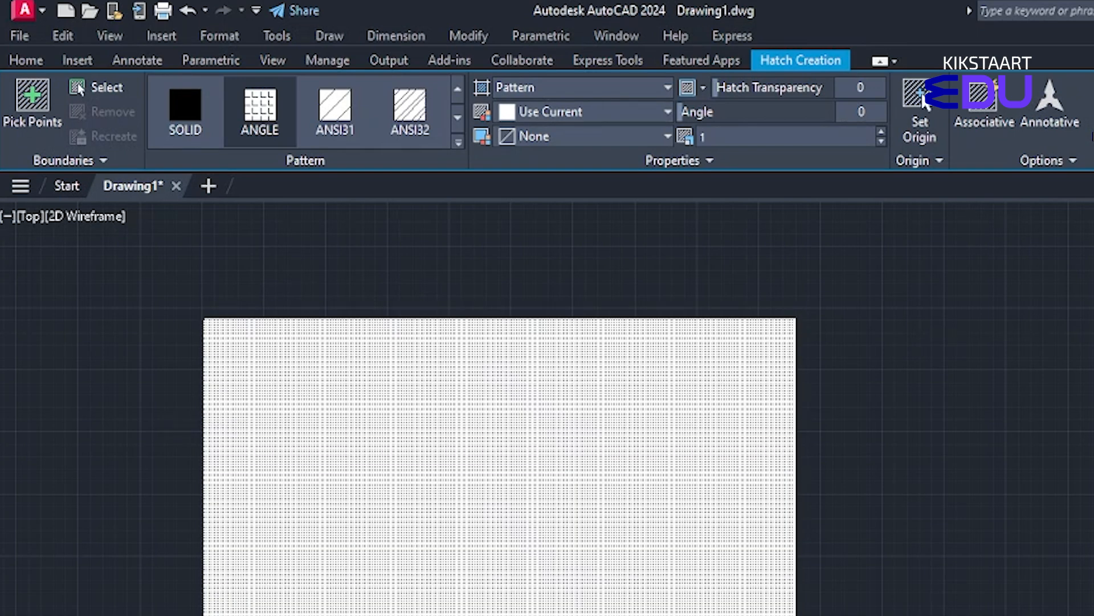
{"action": "left_click", "coordinate": [214, 422]}
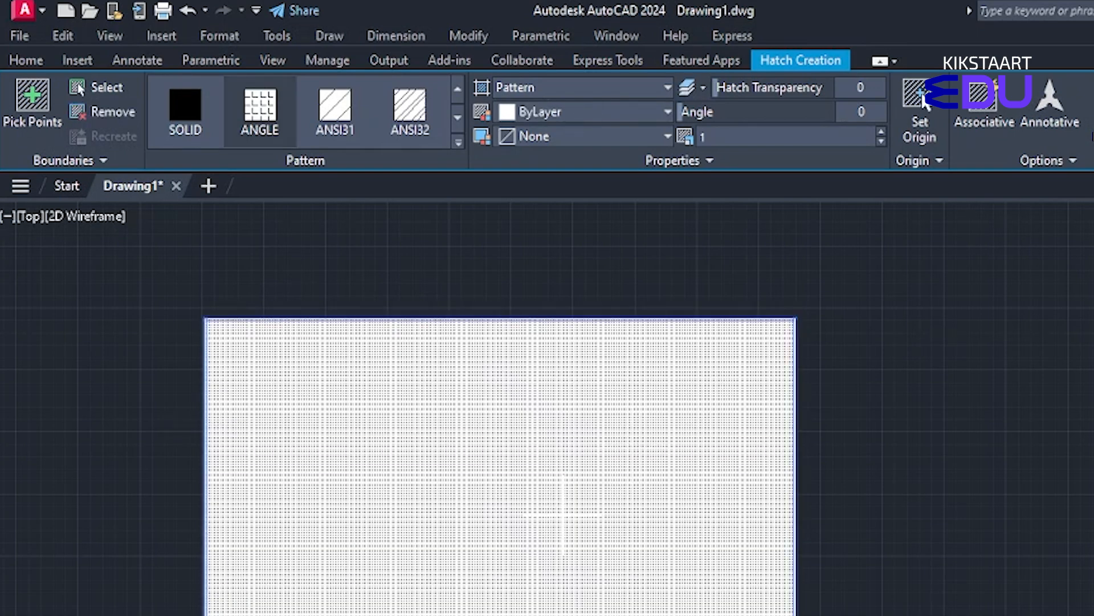
{"action": "key", "text": "Return"}
{"action": "left_click", "coordinate": [293, 379]}
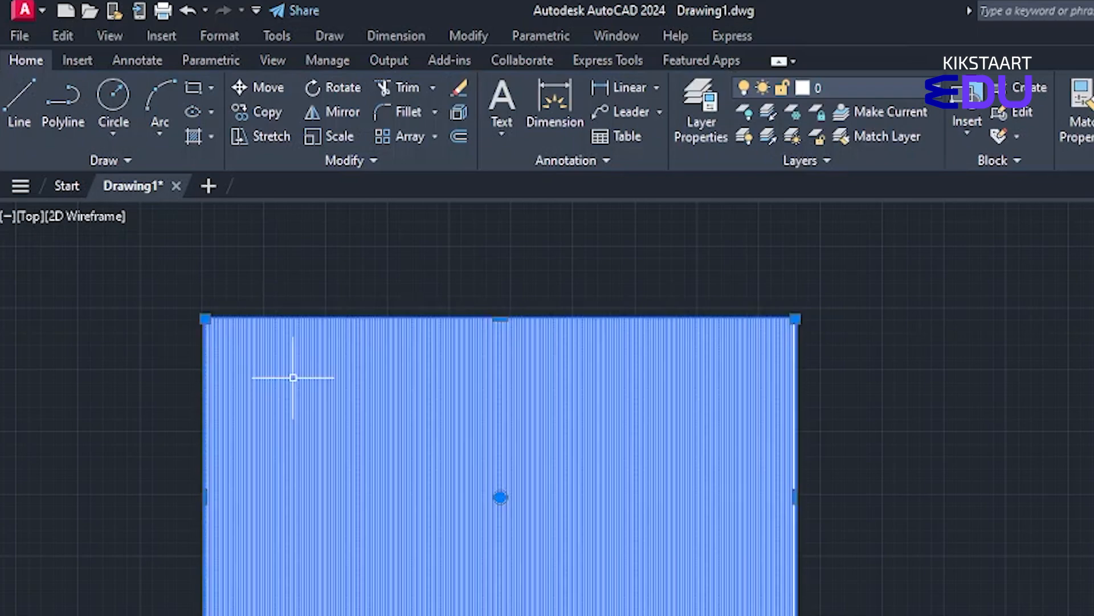
{"action": "key", "text": "Delete"}
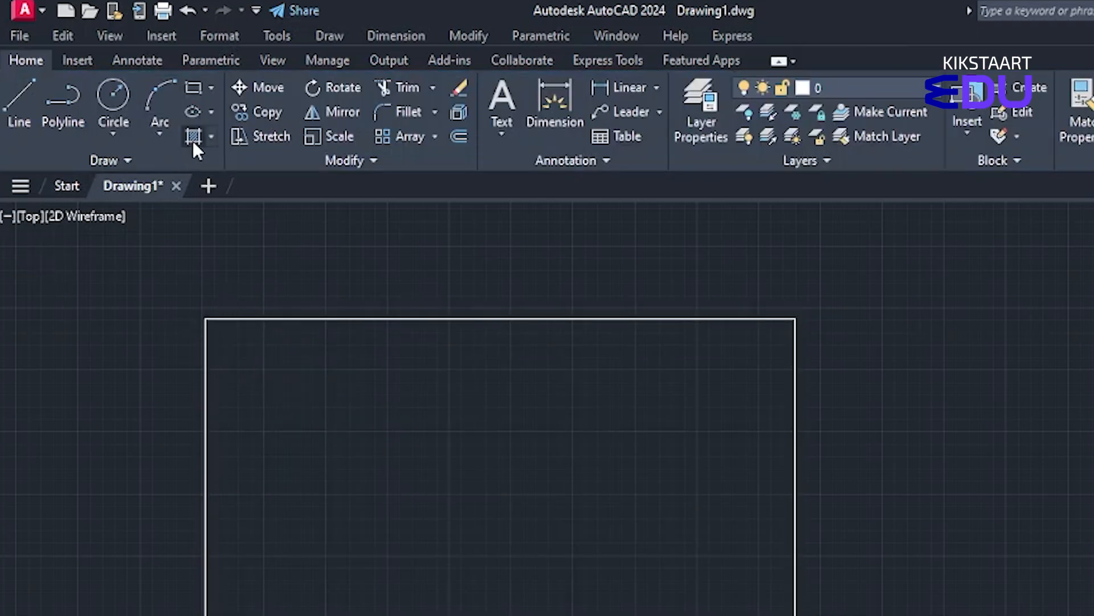
Hatch the rectangle with the ANGLE pattern by selecting its outline as the boundary object, and remove that hatch
{"action": "left_click", "coordinate": [193, 142]}
{"action": "left_click", "coordinate": [97, 88]}
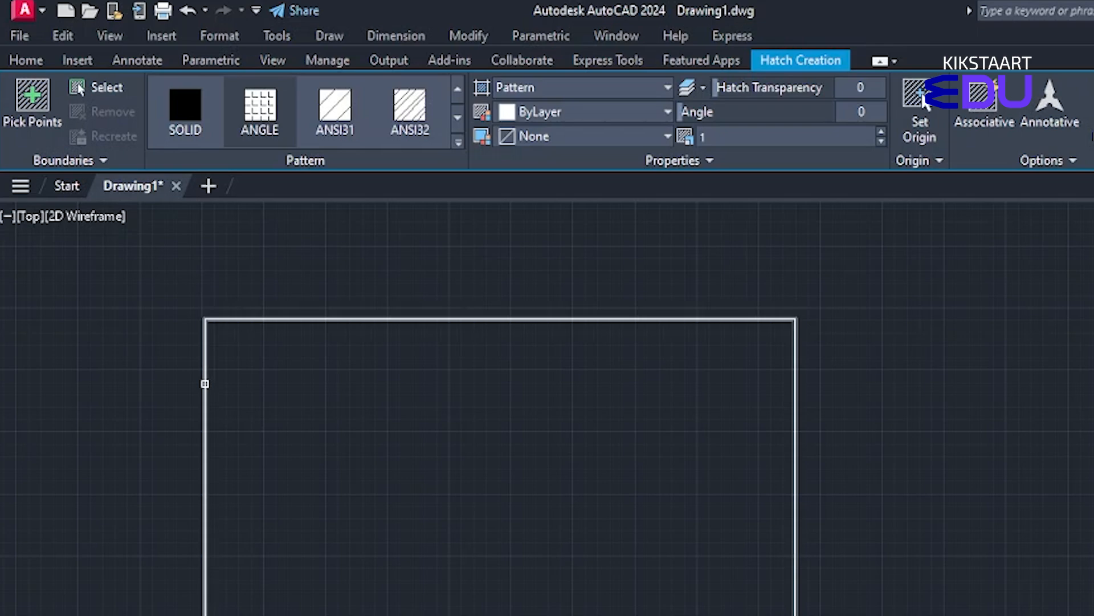
{"action": "left_click", "coordinate": [204, 383]}
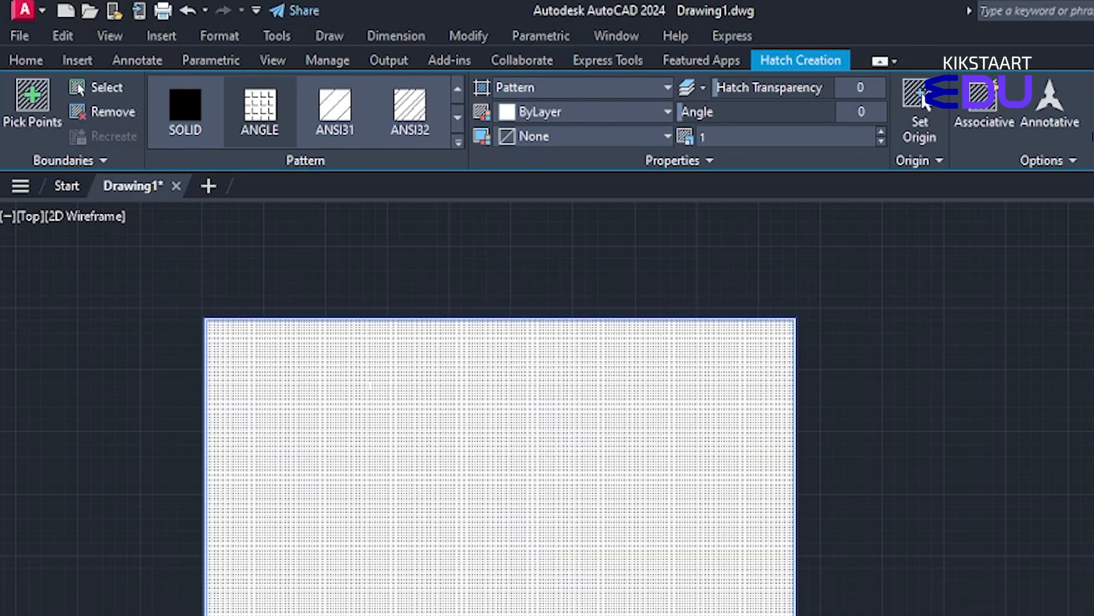
{"action": "key", "text": "Return"}
{"action": "left_click", "coordinate": [679, 532]}
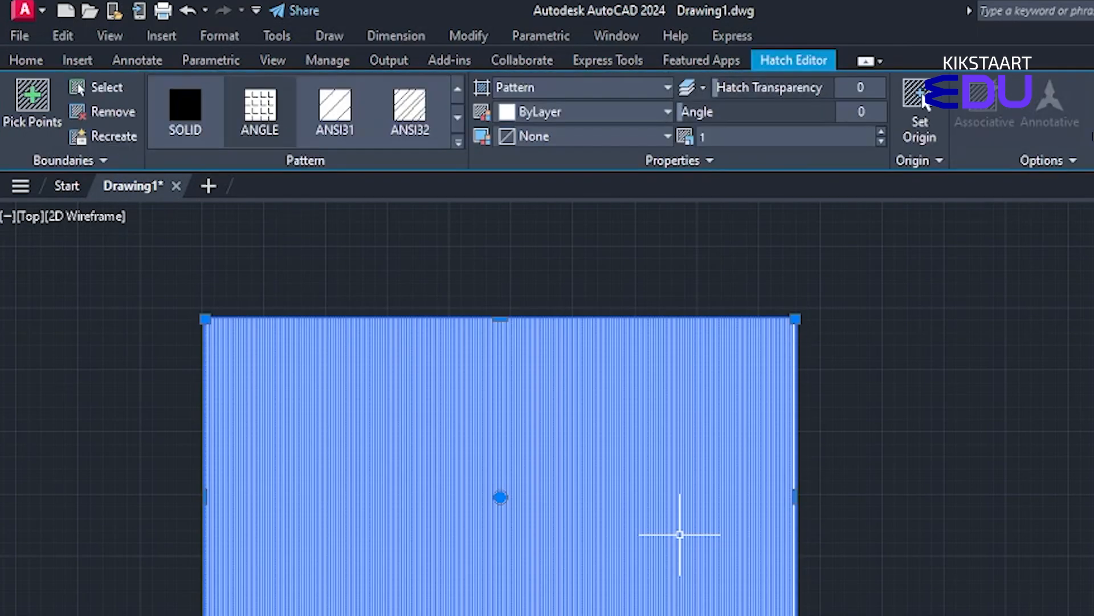
{"action": "key", "text": "Escape"}
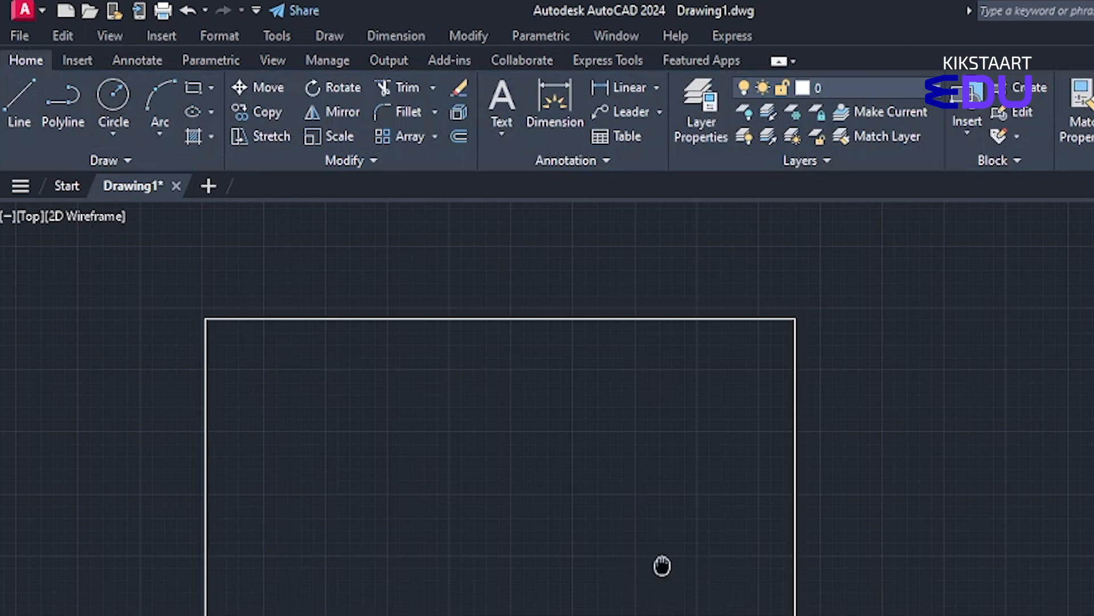
Draw a circle centred inside the right part of the rectangle and extending beyond its top, right and bottom edges
{"action": "middle_click_drag", "start_coordinate": [676, 533], "coordinate": [591, 439]}
{"action": "left_click", "coordinate": [595, 421]}
{"action": "left_click", "coordinate": [734, 591]}
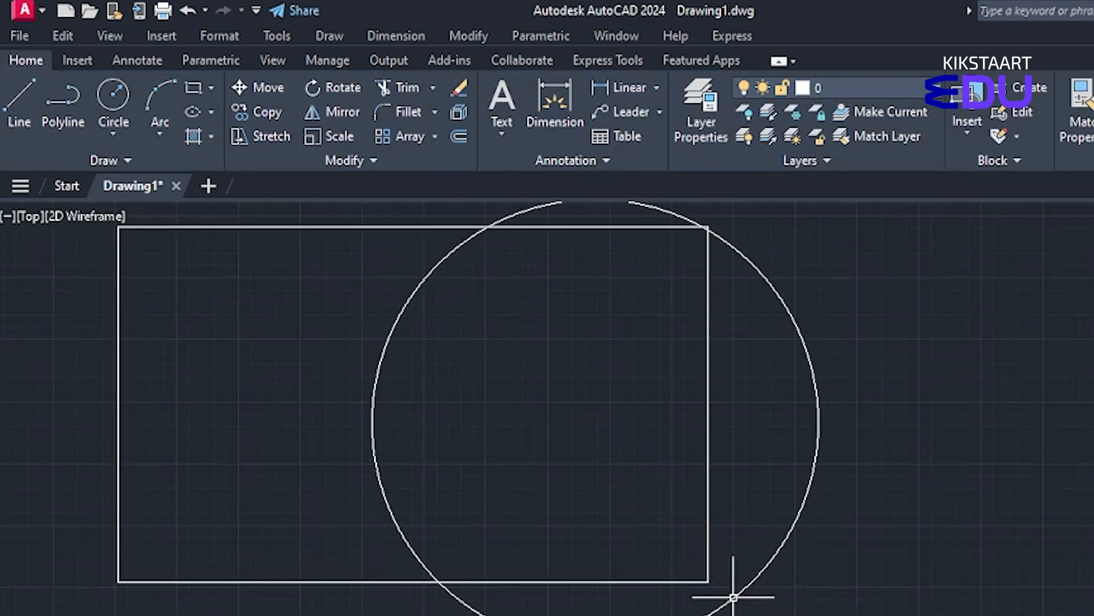
Shrink the circle by its right quadrant grip so that it crosses only the rectangle's right edge
{"action": "scroll", "coordinate": [562, 533], "scroll_direction": "down", "scroll_amount": 2}
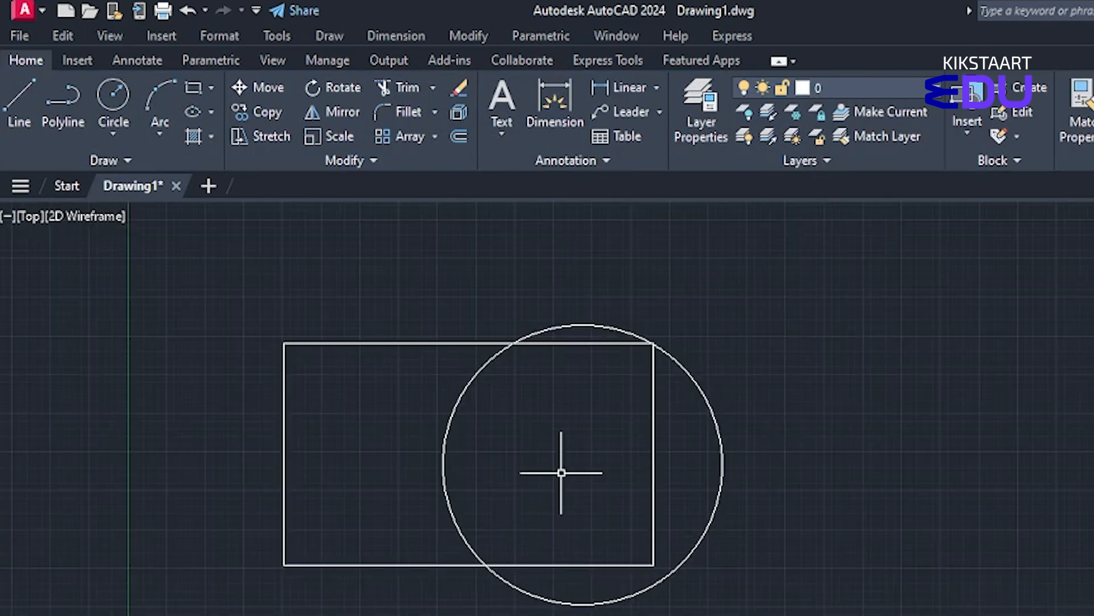
{"action": "scroll", "coordinate": [562, 473], "scroll_direction": "up", "scroll_amount": 2}
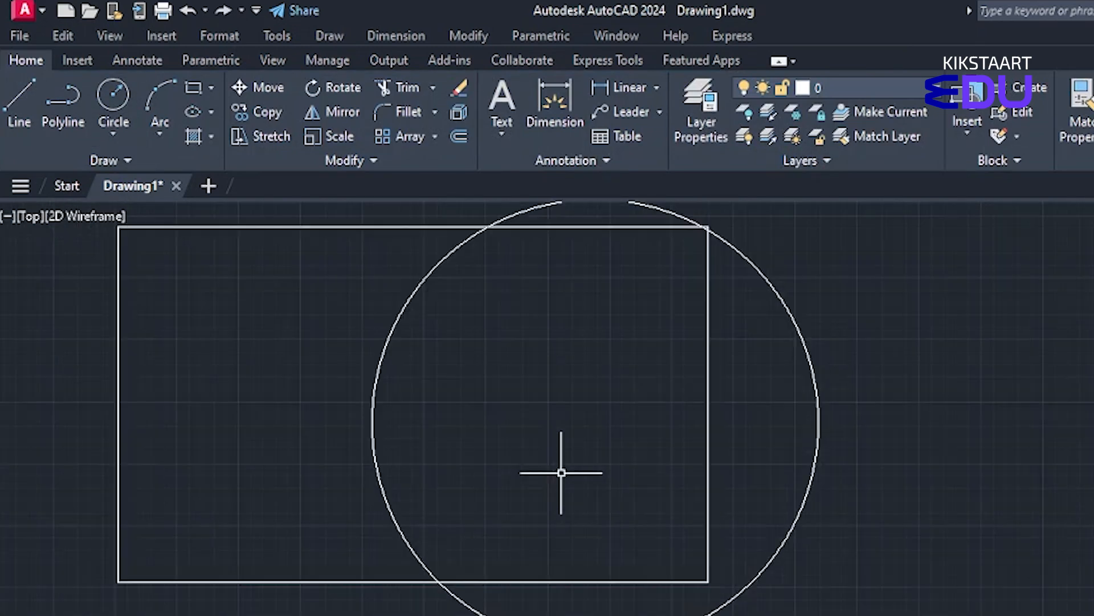
{"action": "left_click", "coordinate": [379, 360]}
{"action": "left_click", "coordinate": [818, 422]}
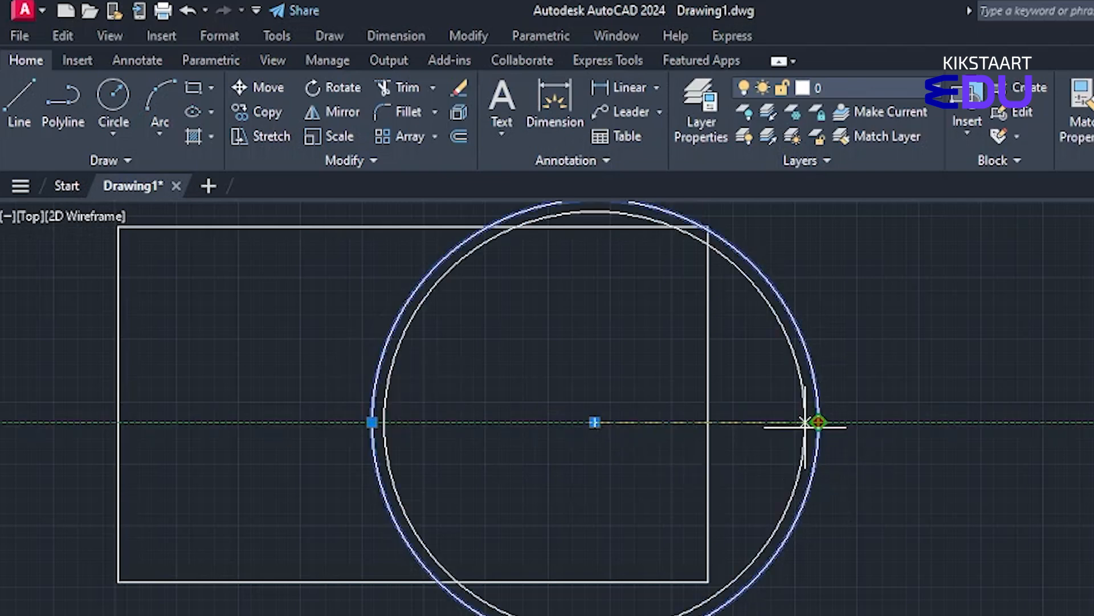
{"action": "left_click", "coordinate": [744, 444]}
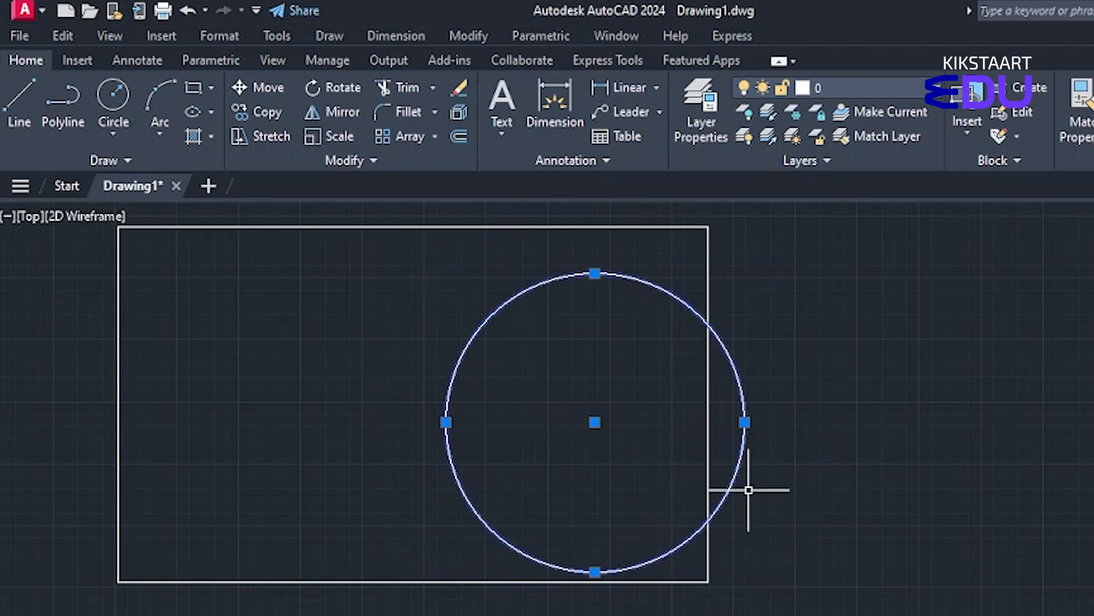
{"action": "key", "text": "Escape"}
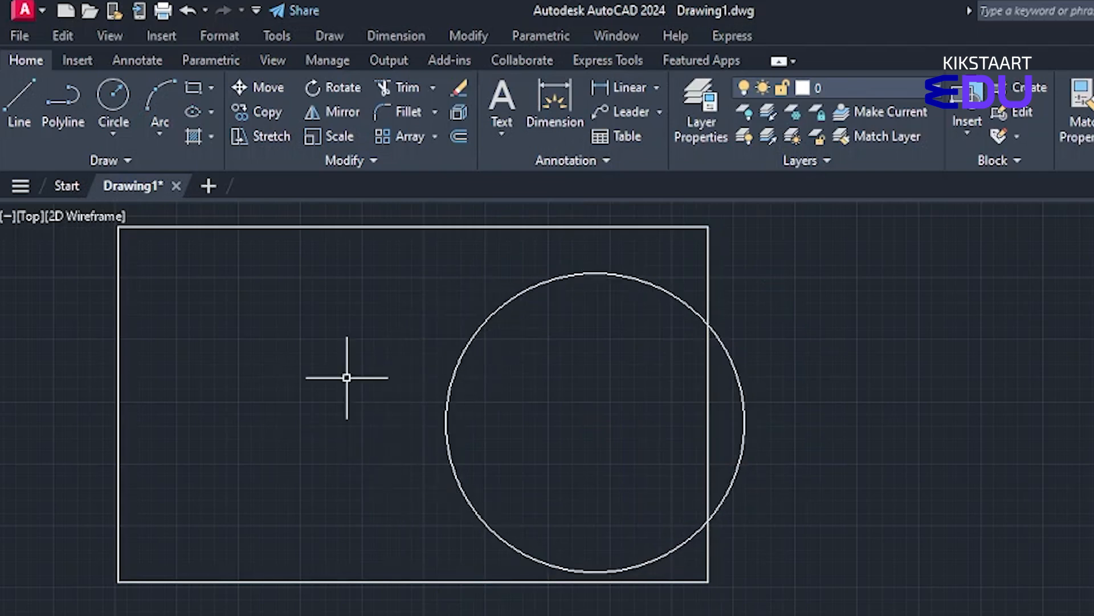
Try the ANGLE hatch with the circle and the rectangle each selected as boundary object, undoing each selection
{"action": "left_click", "coordinate": [211, 137]}
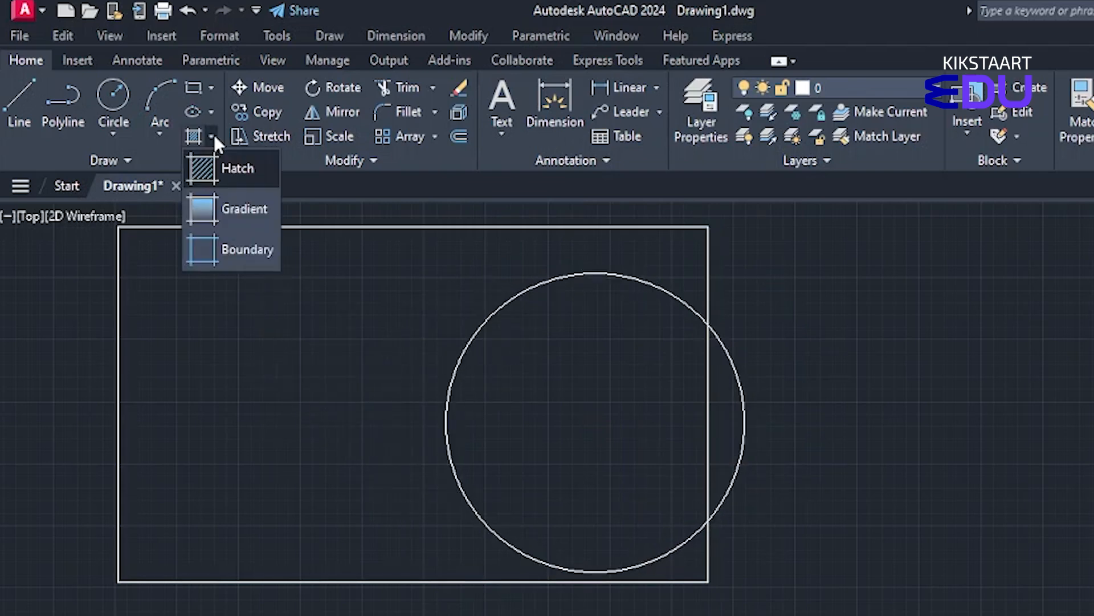
{"action": "left_click", "coordinate": [220, 170]}
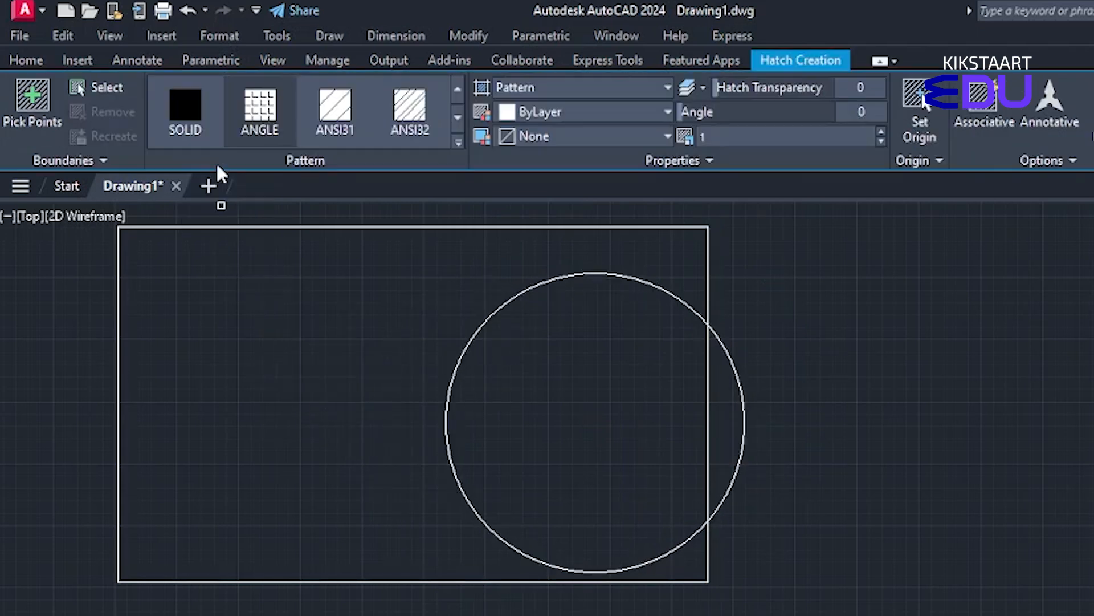
{"action": "left_click", "coordinate": [104, 86]}
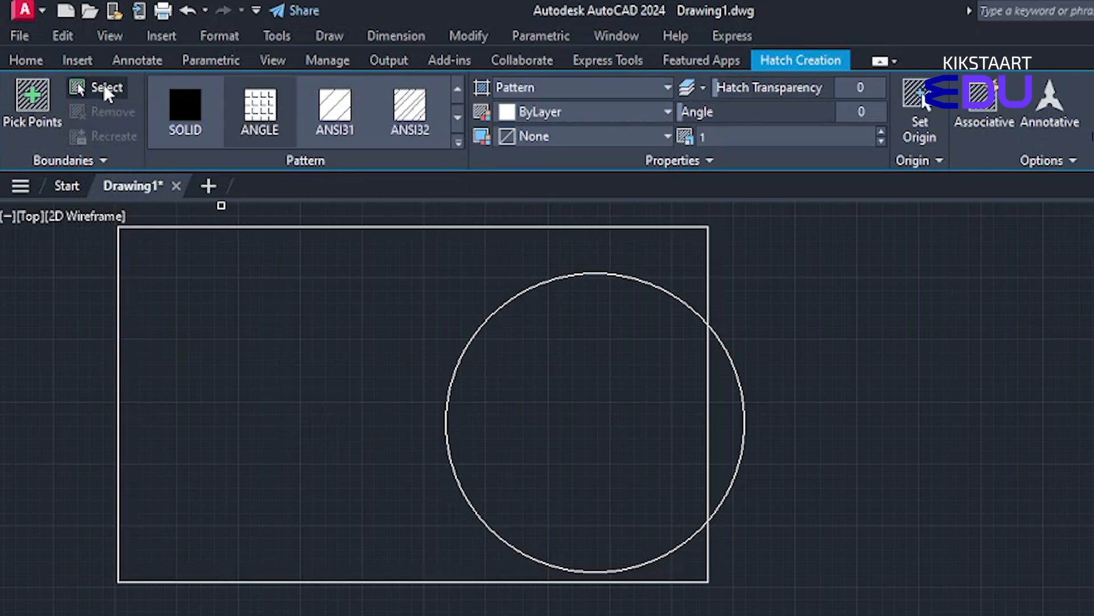
{"action": "left_click", "coordinate": [468, 342]}
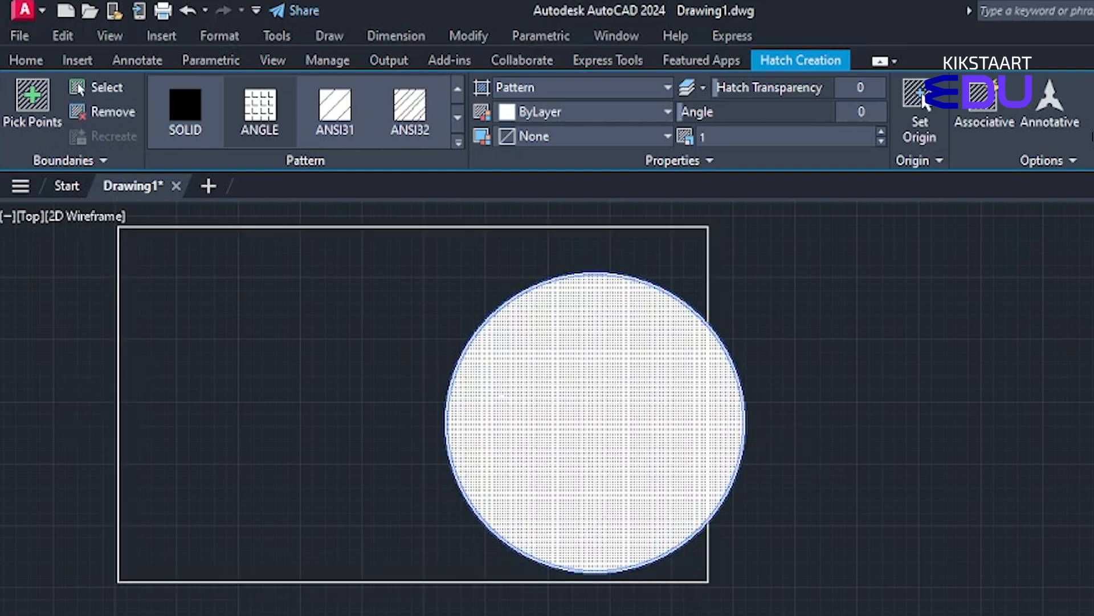
{"action": "key", "text": "ctrl+z"}
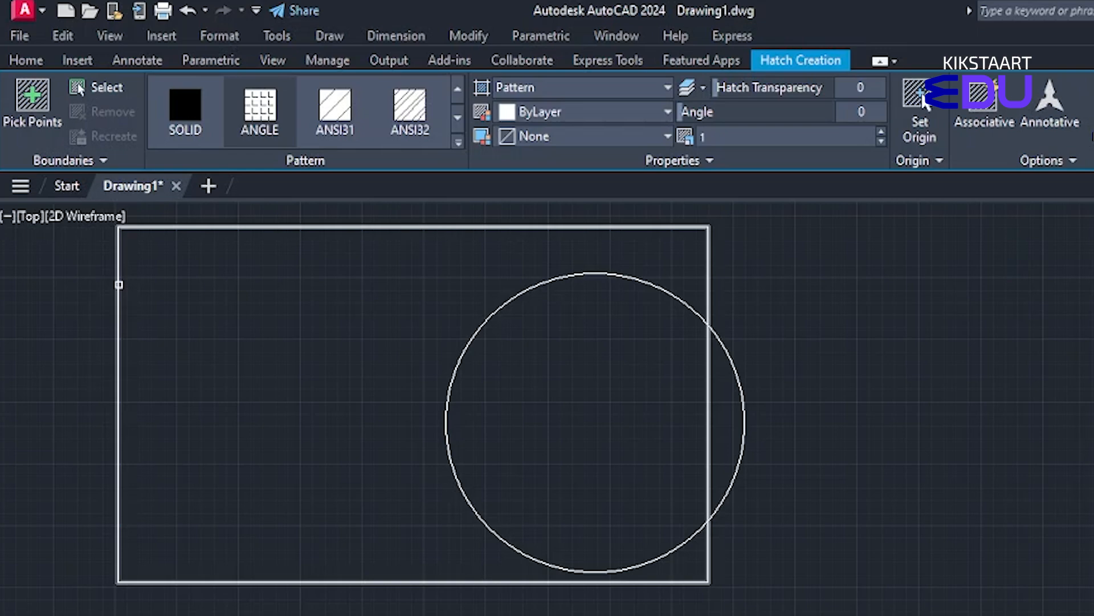
{"action": "left_click", "coordinate": [119, 284]}
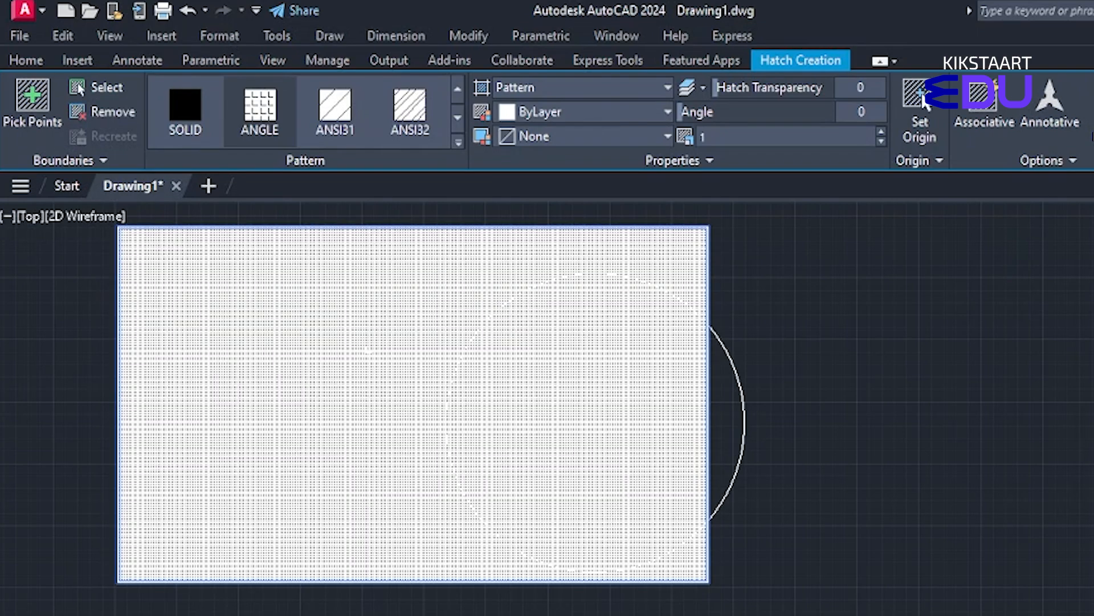
{"action": "key", "text": "ctrl+z"}
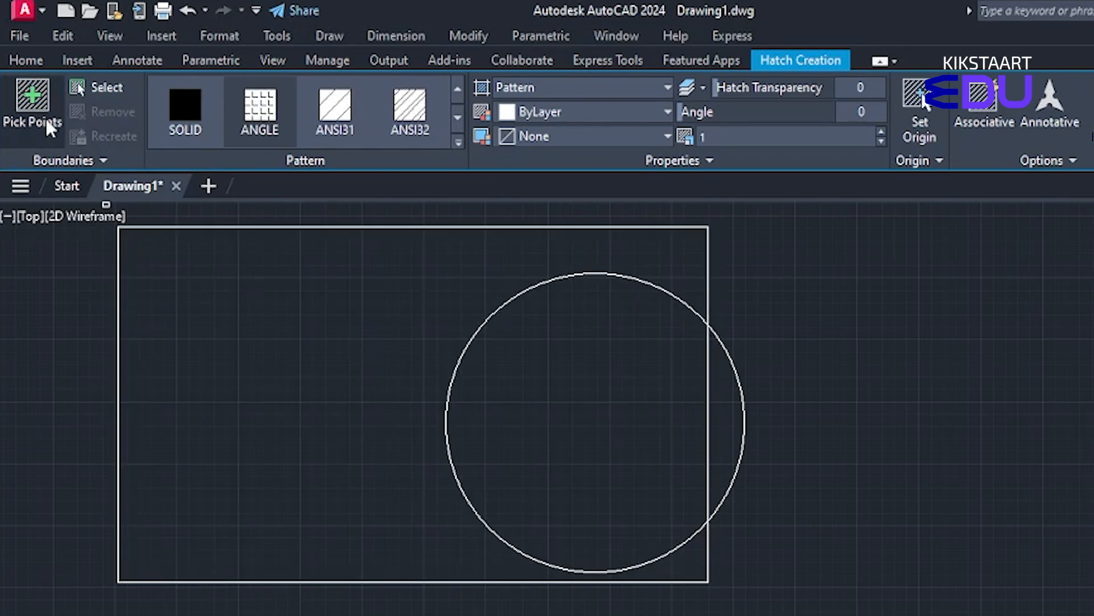
Hatch the part of the rectangle outside the circle with the ANGLE pattern by picking an internal point
{"action": "left_click", "coordinate": [37, 105]}
{"action": "left_click", "coordinate": [190, 325]}
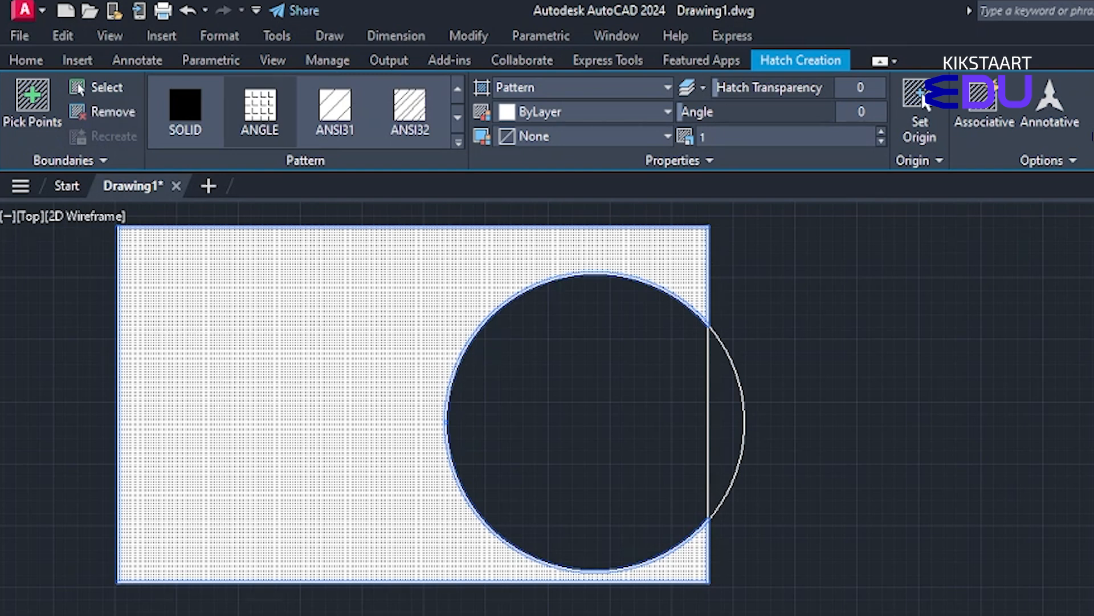
{"action": "key", "text": "Return"}
Select the hatch outside the circle for editing and try the Remove boundary objects option on it
{"action": "left_click", "coordinate": [288, 359]}
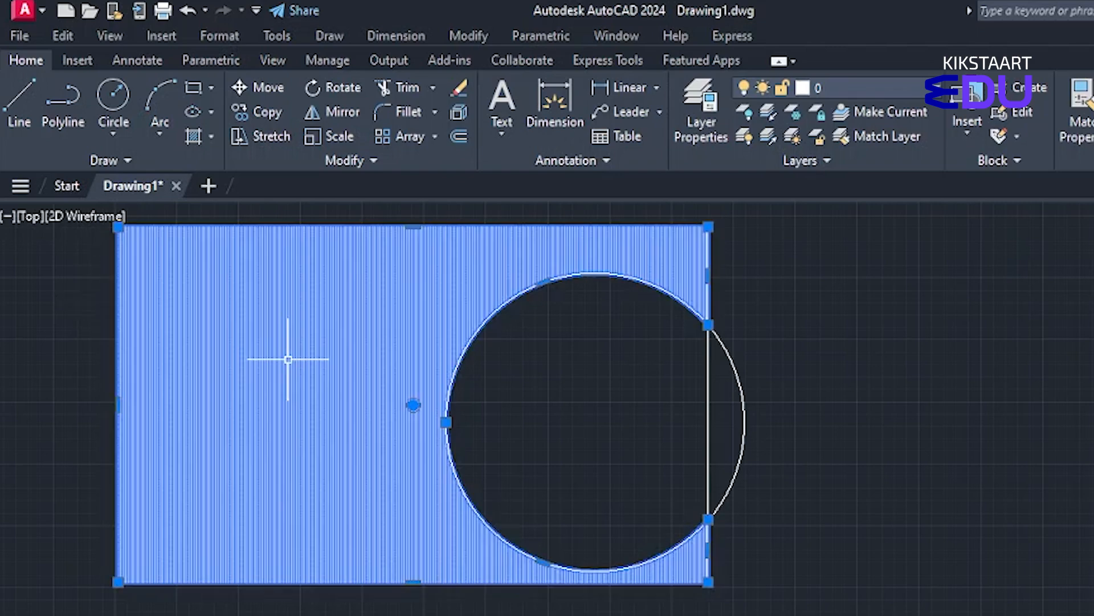
{"action": "left_click", "coordinate": [88, 108]}
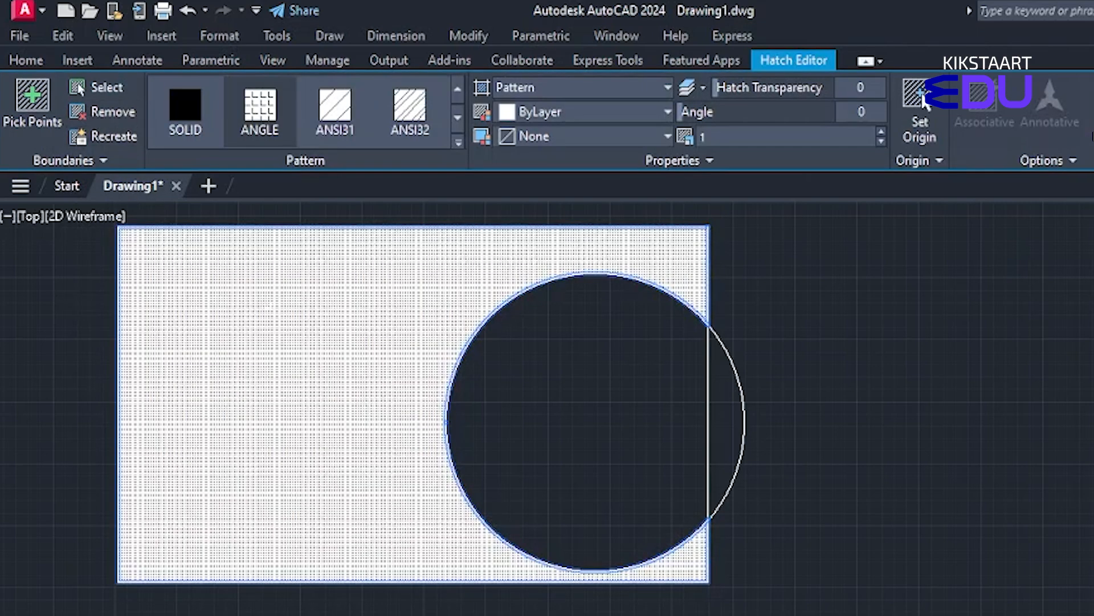
{"action": "key", "text": "Return"}
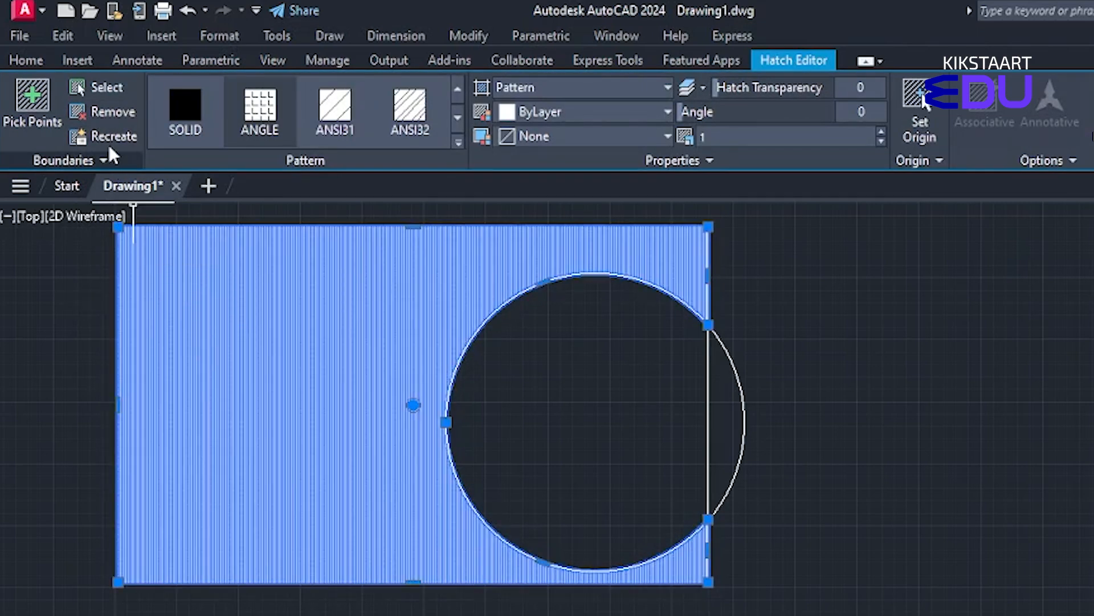
Leave the Remove boundary option and delete the hatch outside the circle
{"action": "left_click", "coordinate": [104, 111]}
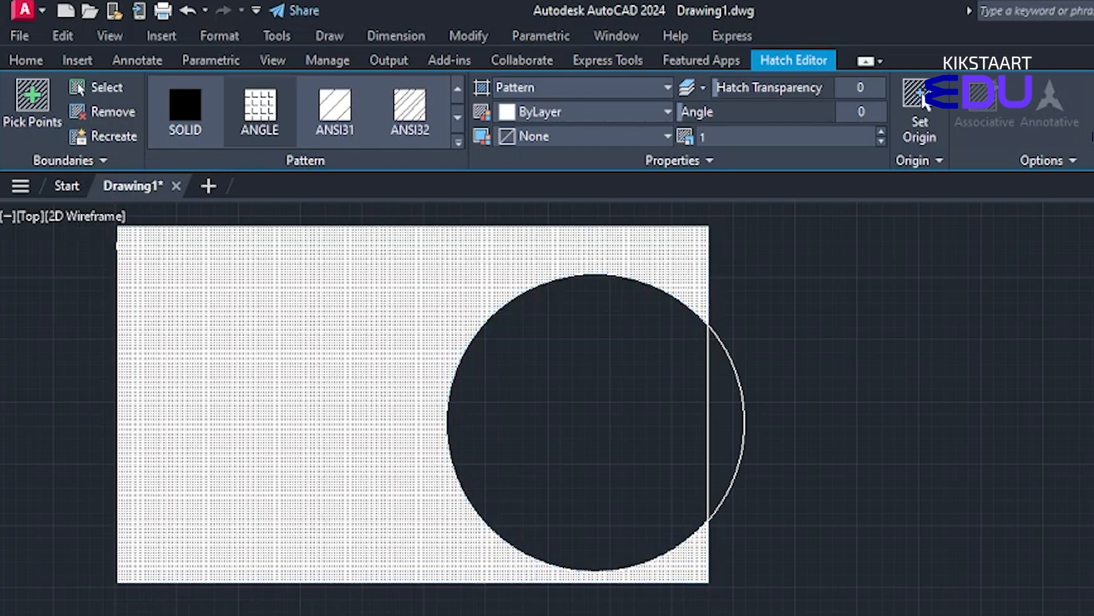
{"action": "key", "text": "Return"}
{"action": "key", "text": "Delete"}
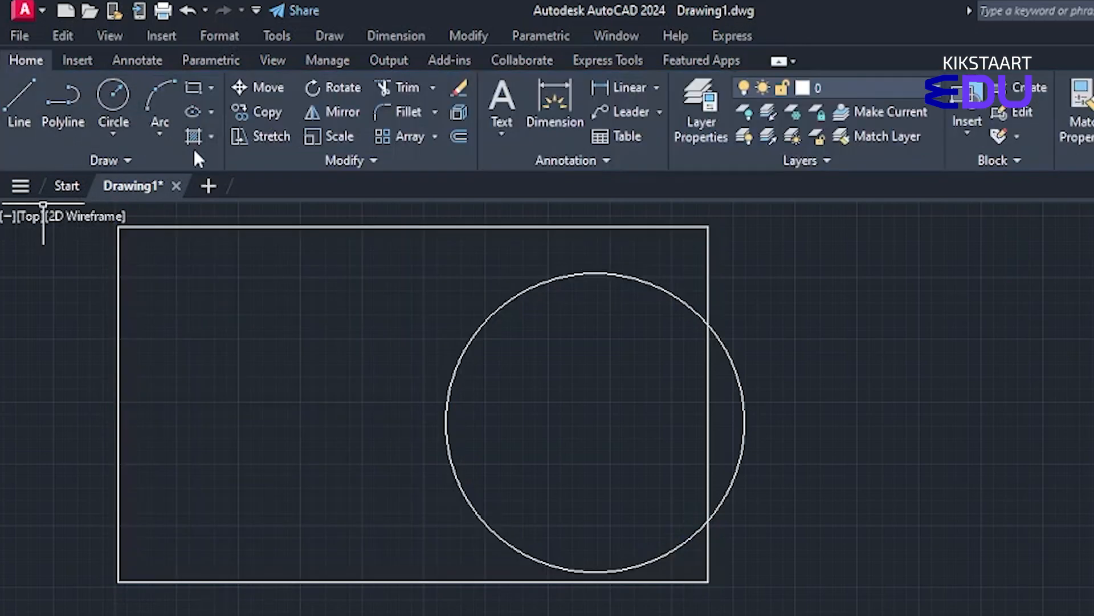
Try the ANGLE hatch with the rectangle selected as boundary object and remove the rectangle from the boundaries
{"action": "left_click", "coordinate": [191, 135]}
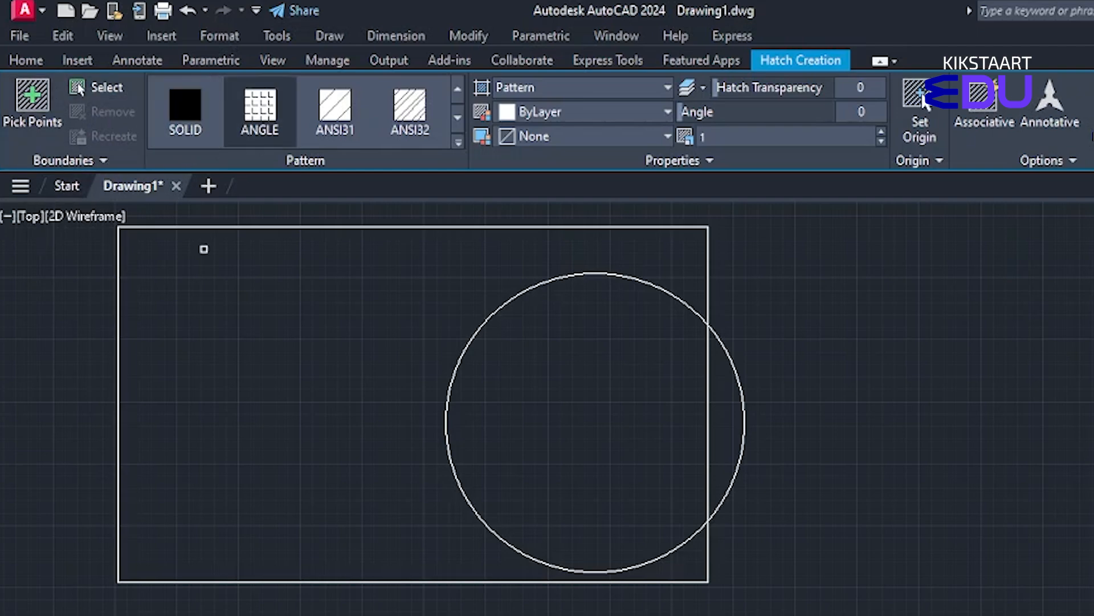
{"action": "left_click", "coordinate": [196, 227]}
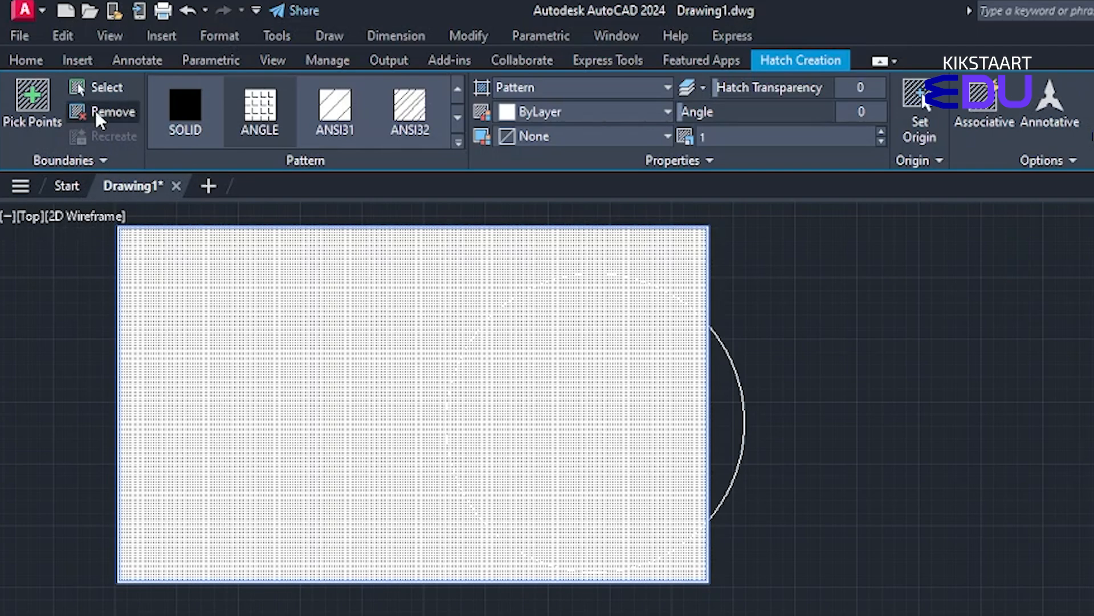
{"action": "left_click", "coordinate": [117, 234]}
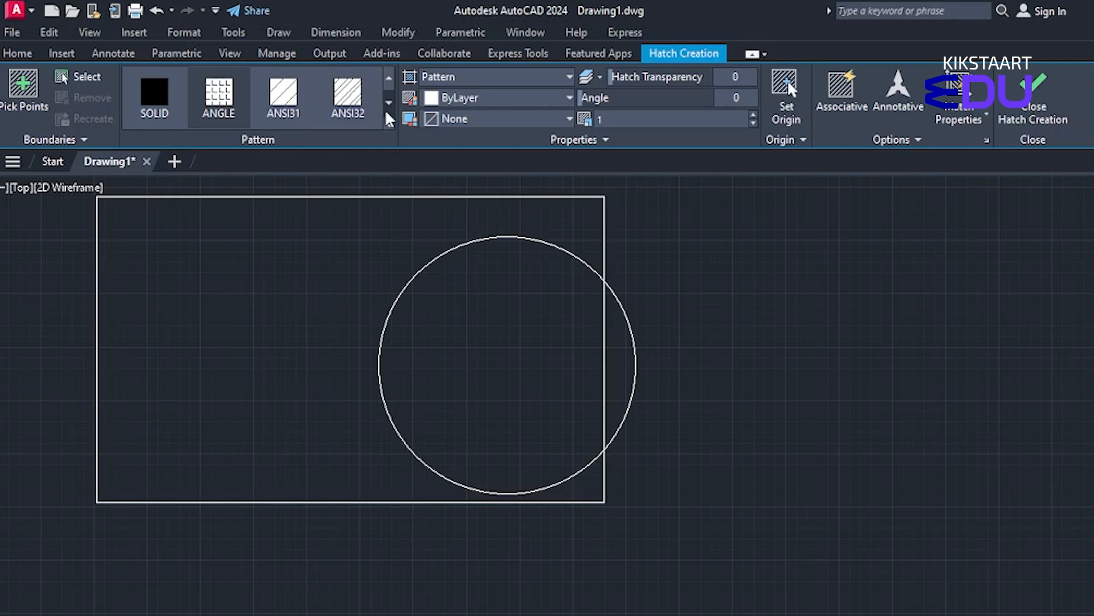
Examine the available hatch types and browse the whole collection of hatch patterns
{"action": "left_click", "coordinate": [453, 77]}
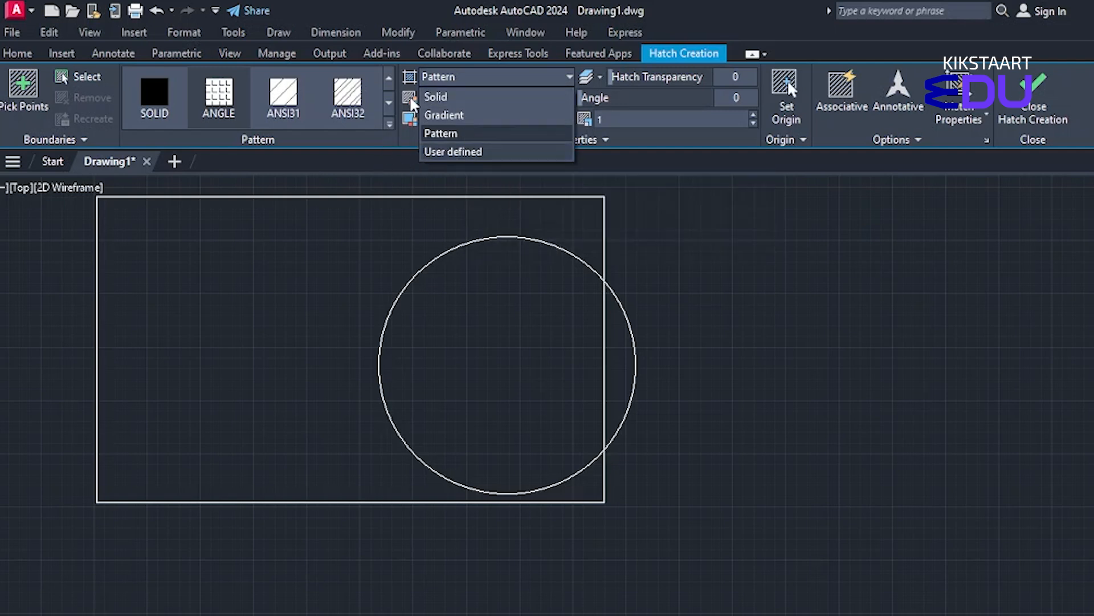
{"action": "left_click", "coordinate": [443, 80]}
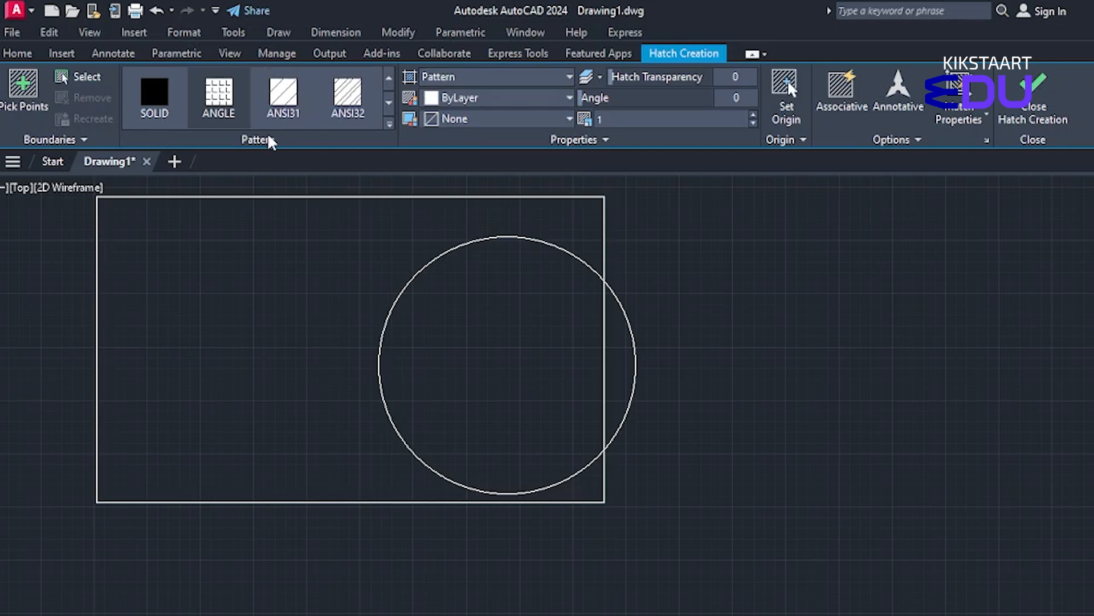
{"action": "left_click", "coordinate": [388, 104]}
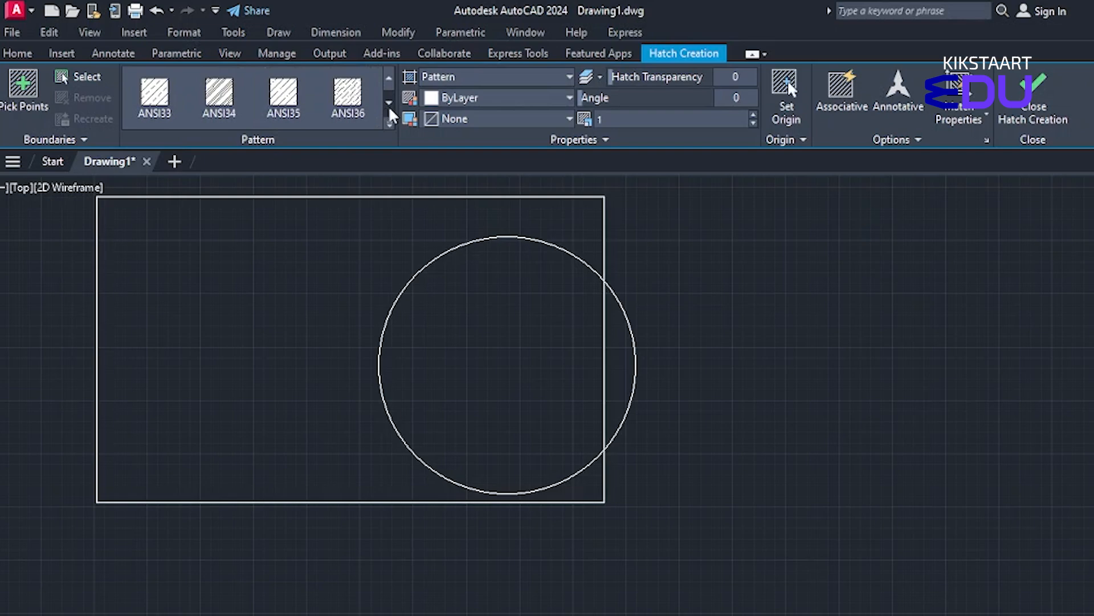
{"action": "left_click", "coordinate": [385, 118]}
{"action": "scroll", "coordinate": [277, 174], "scroll_direction": "down", "scroll_amount": 4}
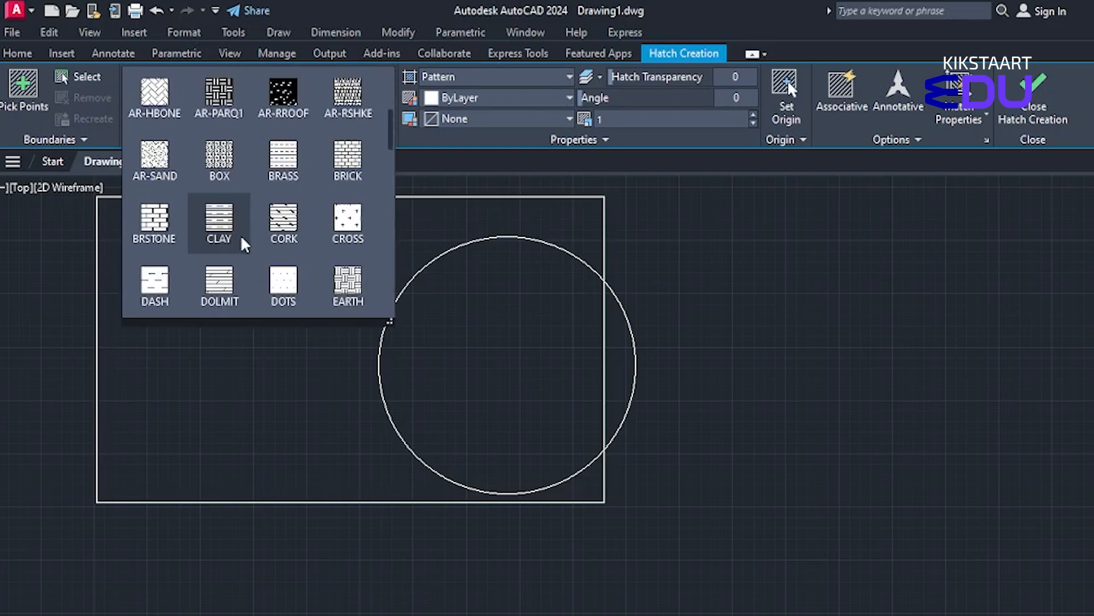
{"action": "scroll", "coordinate": [241, 234], "scroll_direction": "down", "scroll_amount": 7}
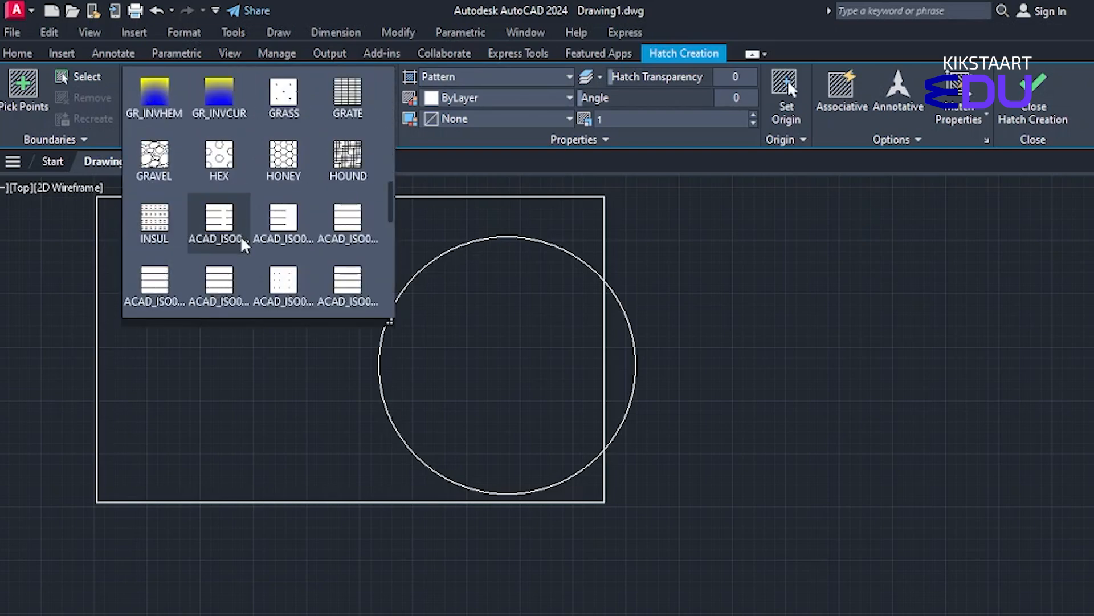
{"action": "scroll", "coordinate": [240, 235], "scroll_direction": "down", "scroll_amount": 9}
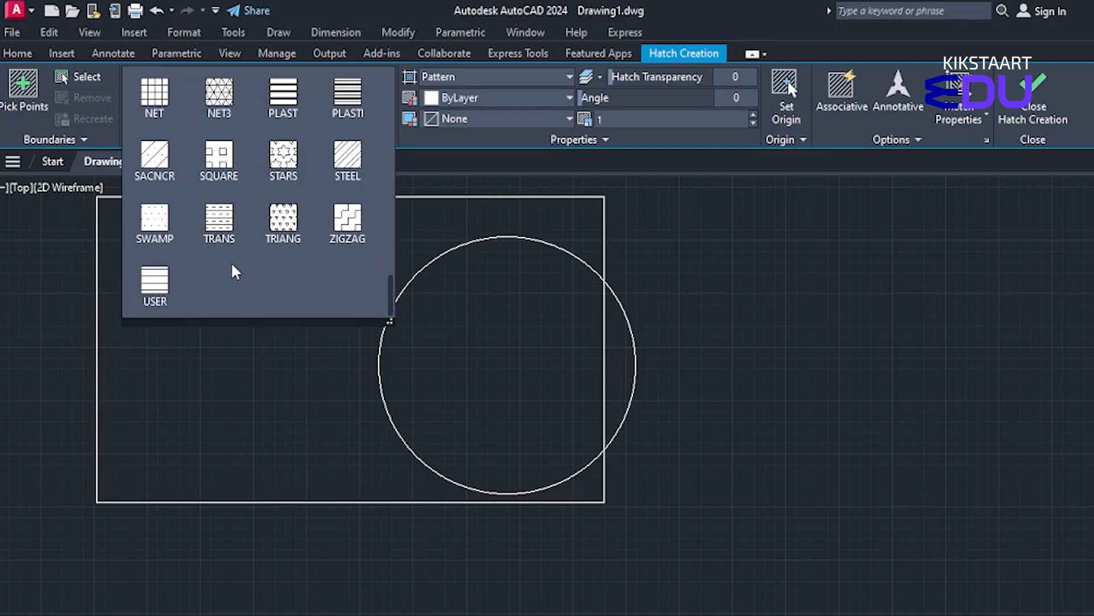
{"action": "scroll", "coordinate": [231, 261], "scroll_direction": "up", "scroll_amount": 11}
{"action": "scroll", "coordinate": [184, 171], "scroll_direction": "up", "scroll_amount": 9}
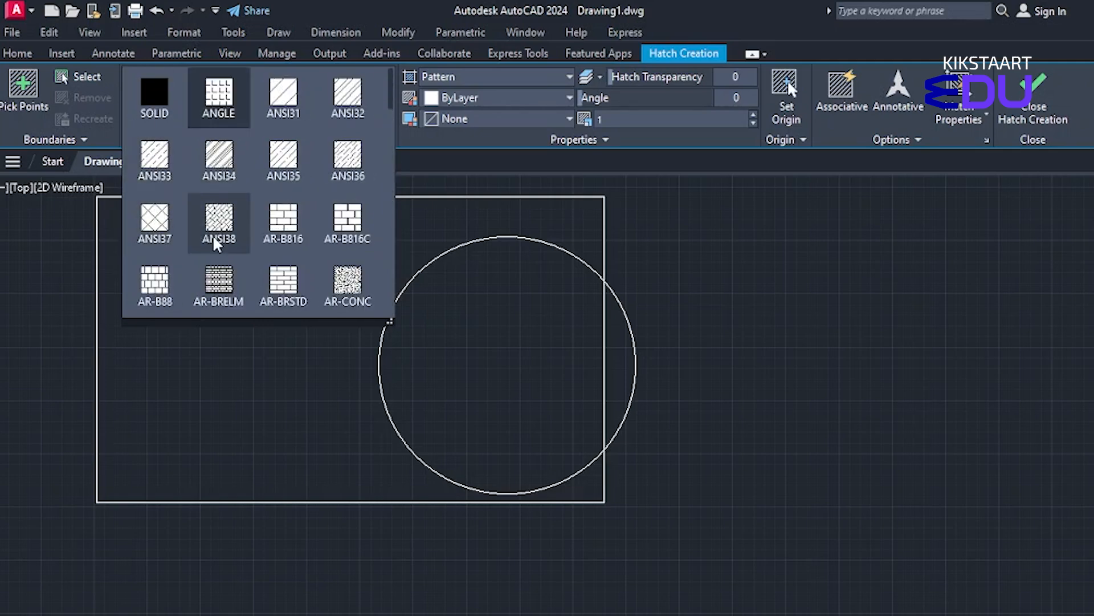
{"action": "scroll", "coordinate": [213, 234], "scroll_direction": "down", "scroll_amount": 2}
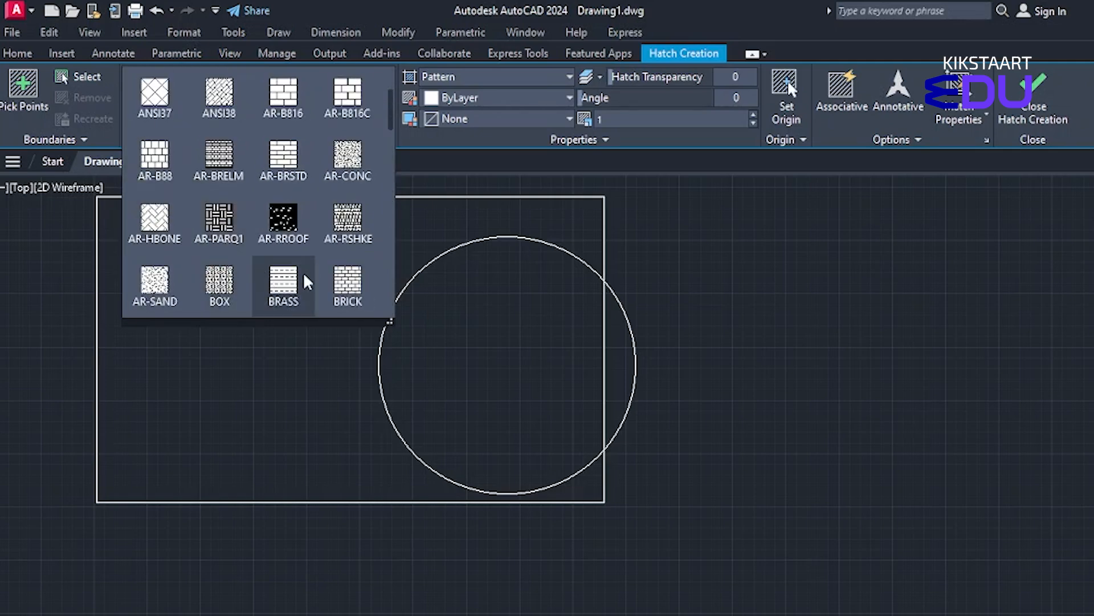
{"action": "scroll", "coordinate": [338, 283], "scroll_direction": "down", "scroll_amount": 3}
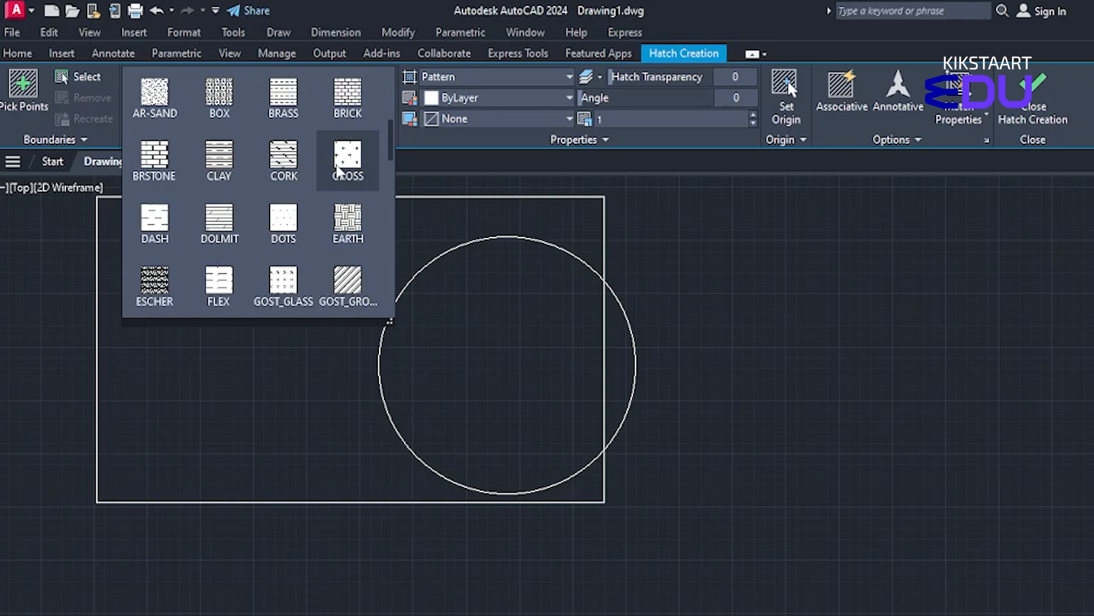
{"action": "left_click", "coordinate": [227, 353]}
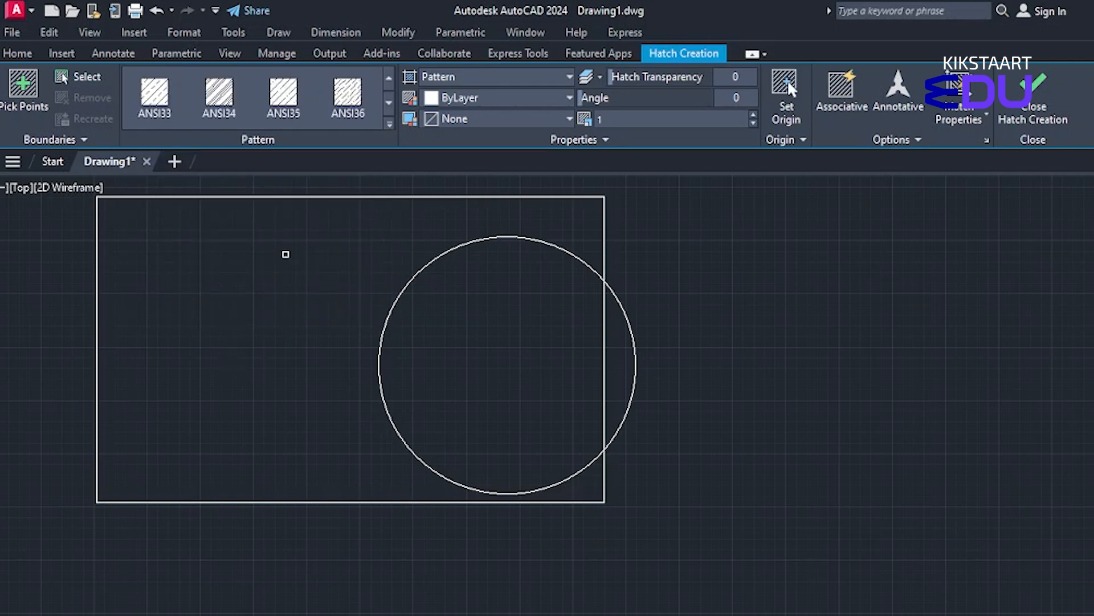
Set the hatch type to Solid and the hatch colour to orange 242,103,34, and leave the Hatch command
{"action": "left_click", "coordinate": [434, 77]}
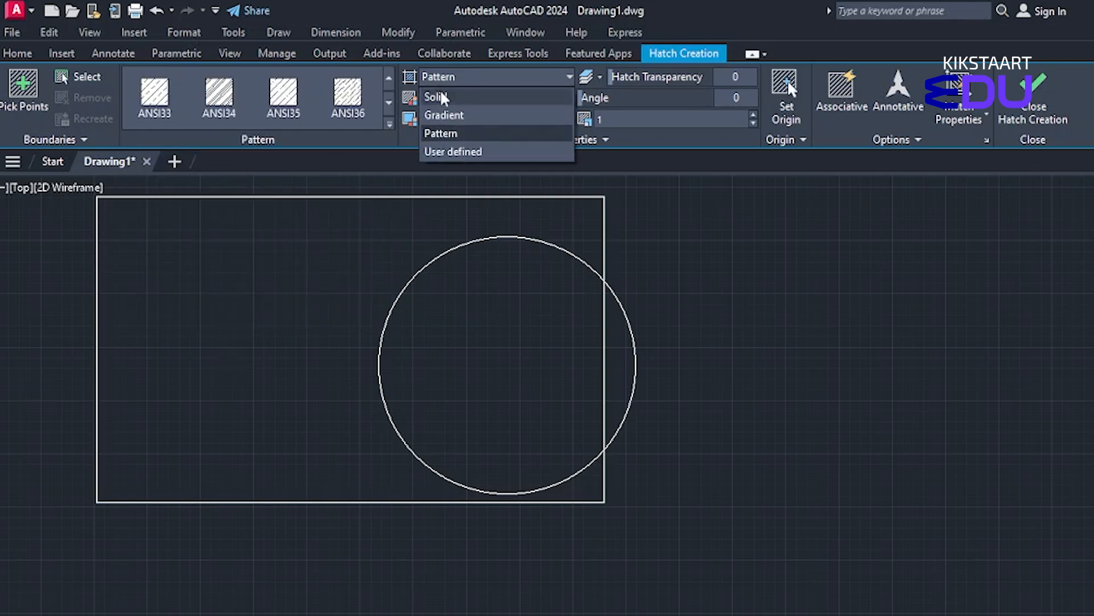
{"action": "left_click", "coordinate": [458, 94]}
{"action": "left_click", "coordinate": [473, 98]}
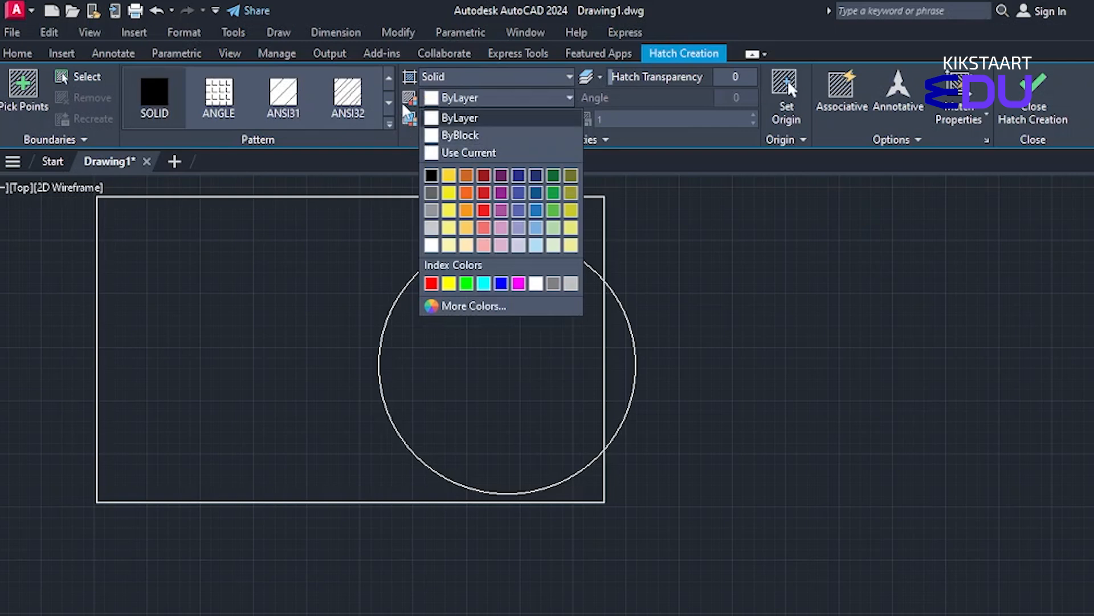
{"action": "left_click", "coordinate": [325, 158]}
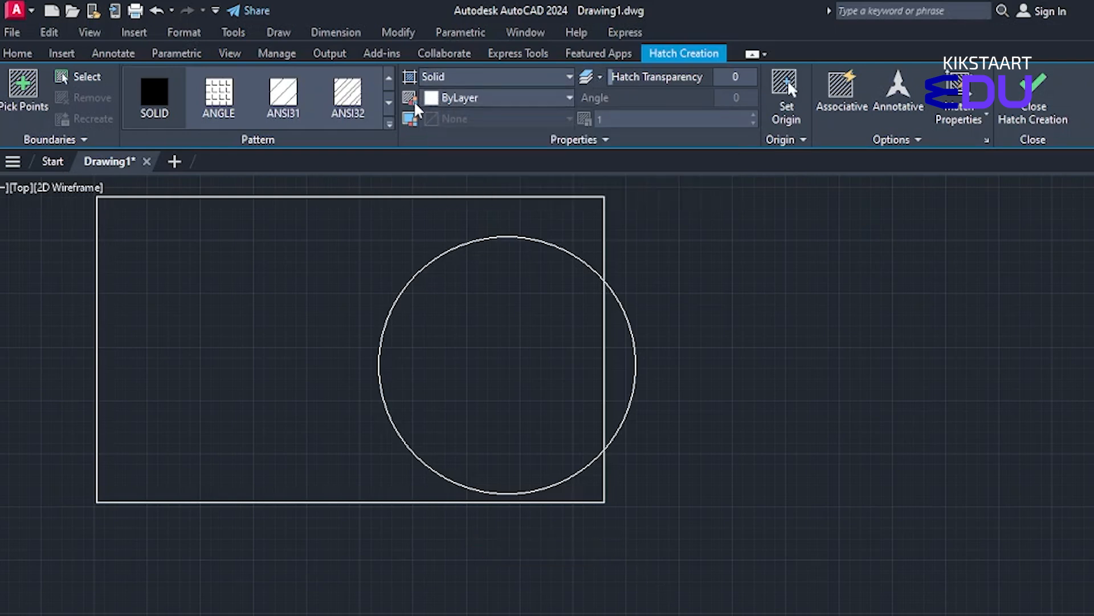
{"action": "left_click", "coordinate": [452, 97]}
{"action": "left_click", "coordinate": [467, 188]}
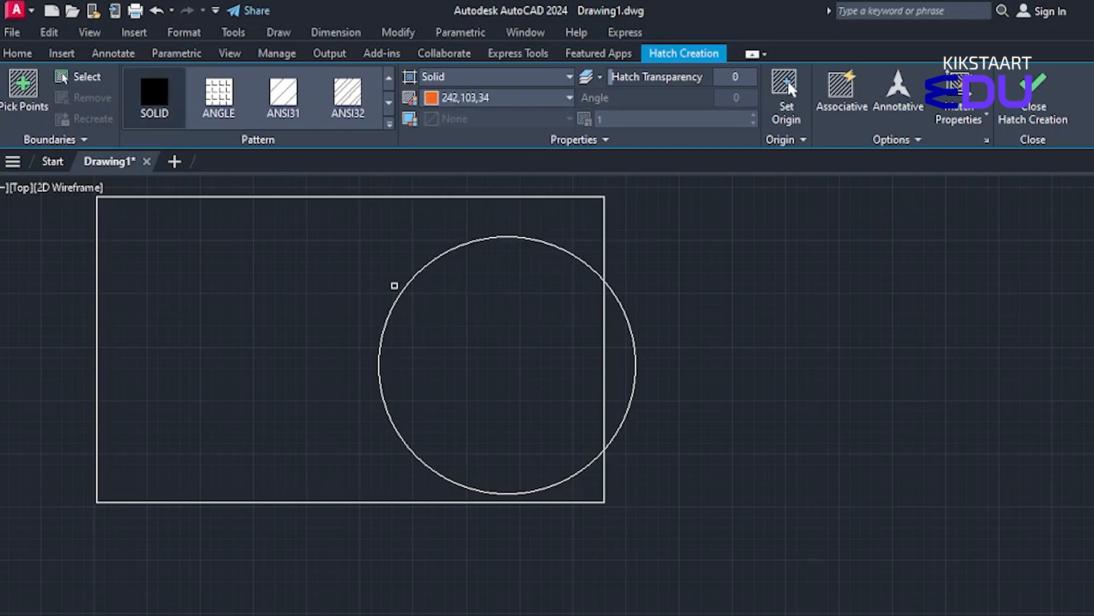
{"action": "key", "text": "Escape"}
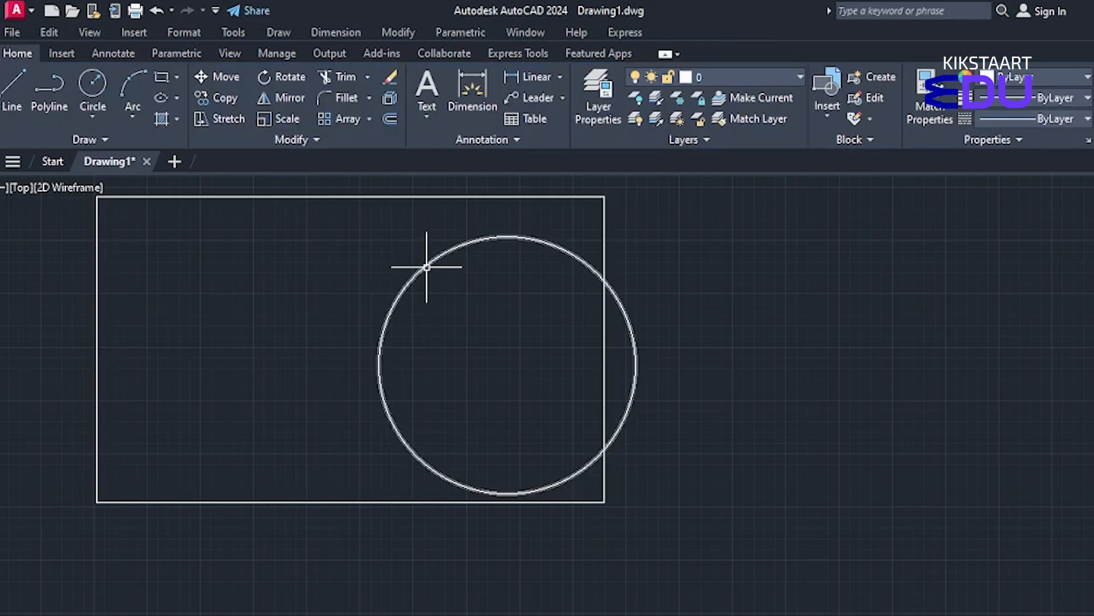
Fill the part of the rectangle outside the circle with a solid hatch in yellow 244,238,81 by picking an internal point
{"action": "left_click", "coordinate": [427, 264]}
{"action": "left_click", "coordinate": [161, 120]}
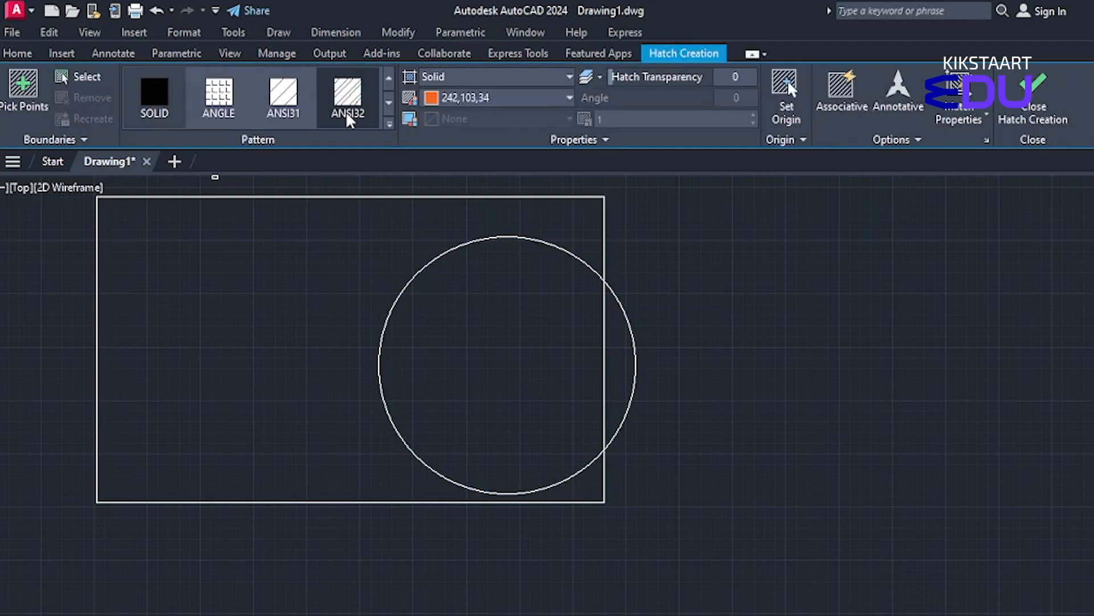
{"action": "left_click", "coordinate": [431, 100]}
{"action": "left_click", "coordinate": [450, 196]}
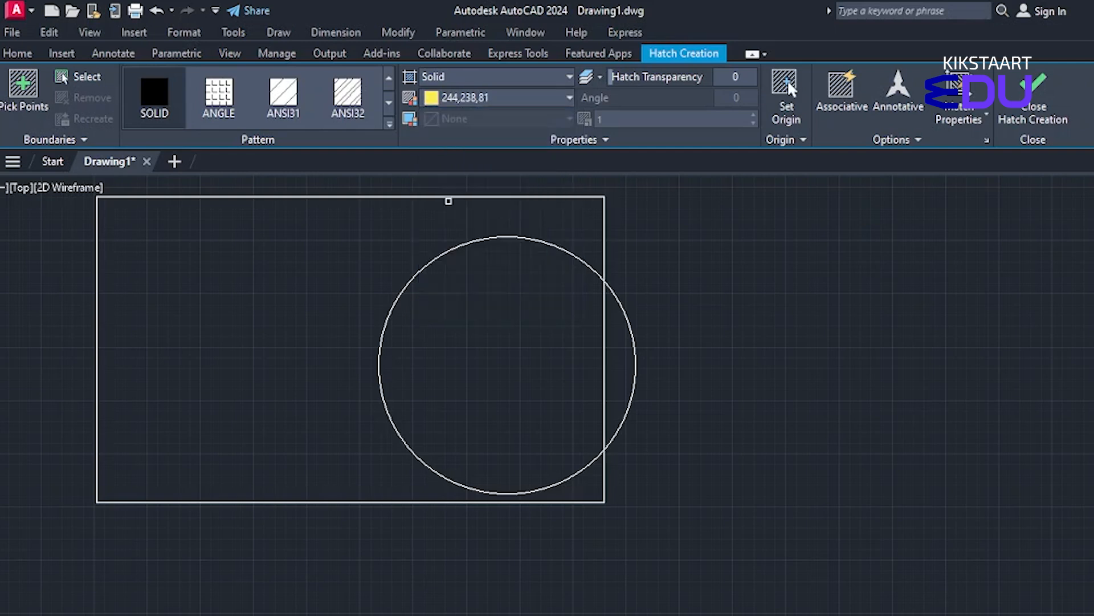
{"action": "left_click", "coordinate": [352, 254]}
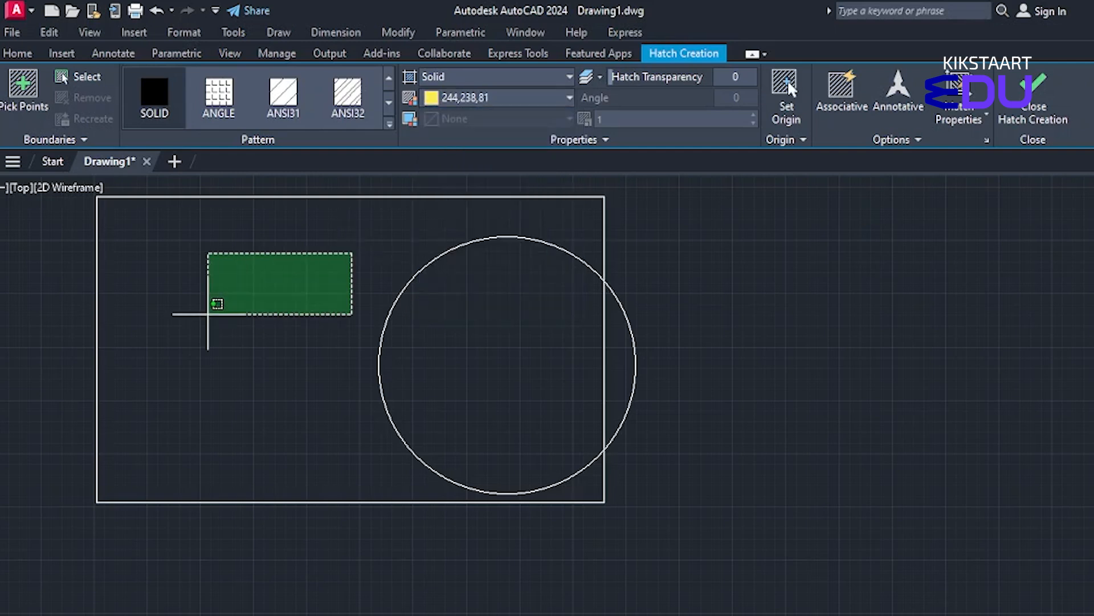
{"action": "left_click", "coordinate": [24, 94]}
{"action": "left_click", "coordinate": [211, 277]}
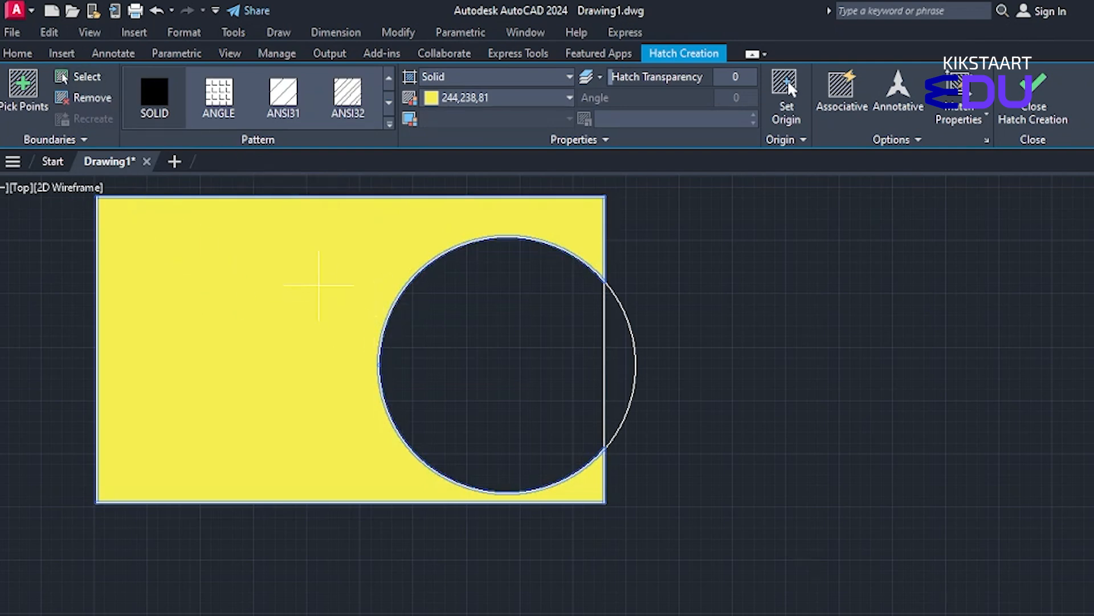
Look through the hatch colours and set the hatch transparency to 11
{"action": "left_click", "coordinate": [449, 94]}
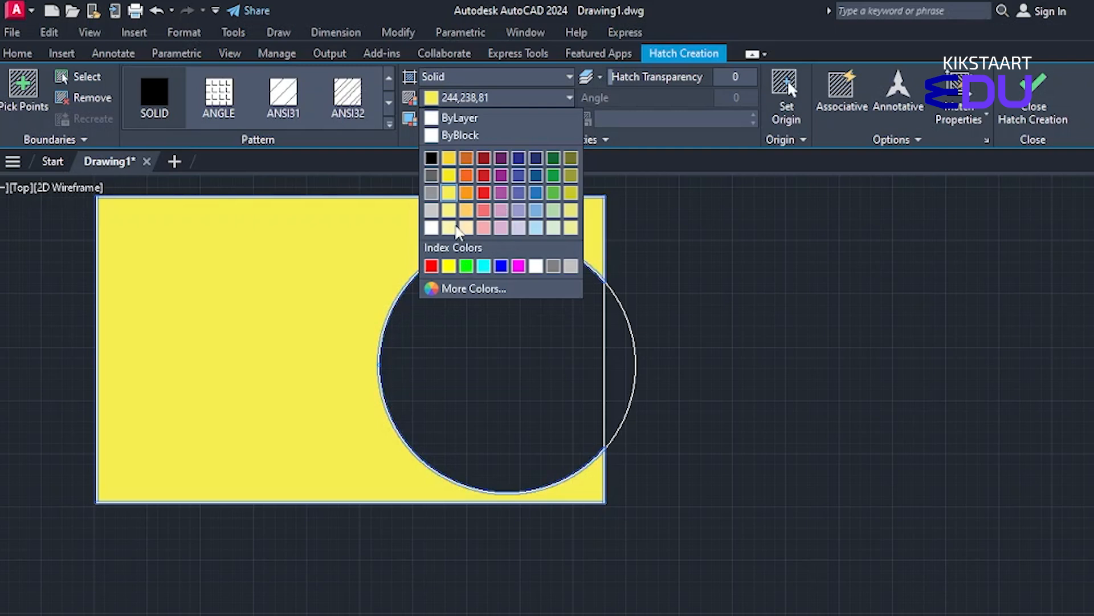
{"action": "left_click", "coordinate": [381, 200]}
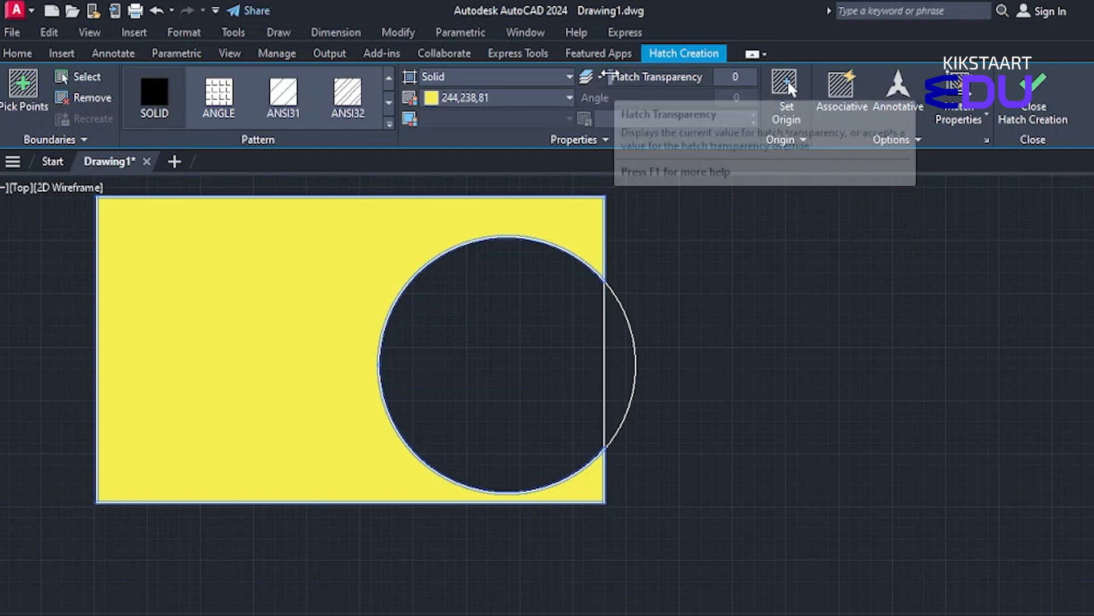
{"action": "mouse_move", "coordinate": [610, 76]}
{"action": "left_mouse_down"}
{"action": "mouse_move", "coordinate": [702, 74]}
{"action": "mouse_move", "coordinate": [641, 71]}
{"action": "left_mouse_up"}
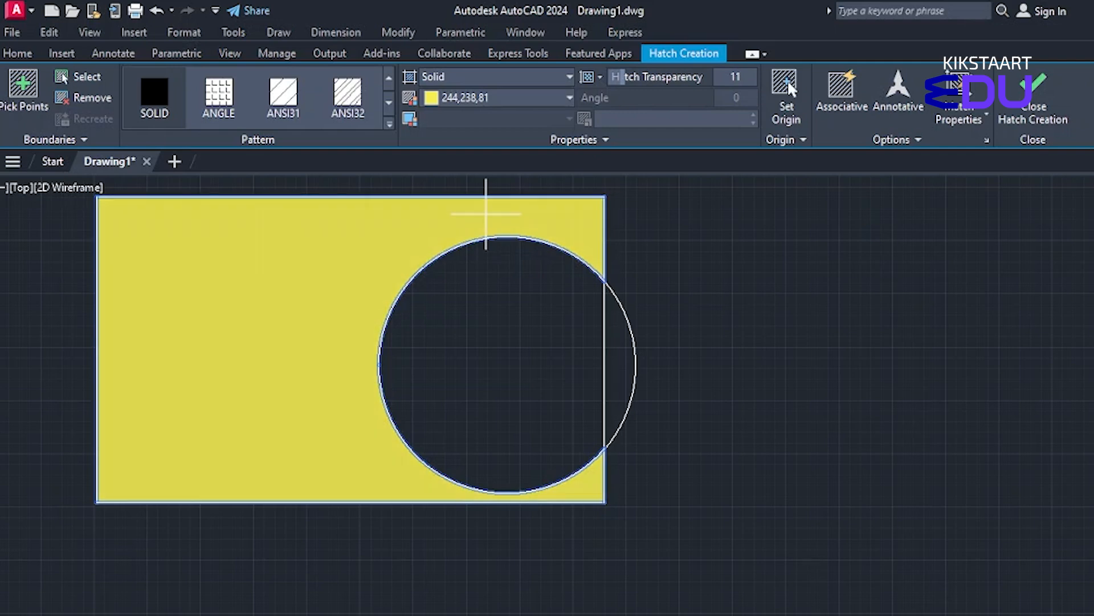
Change the hatch type to Gradient, try the GR_SPHER pattern and apply GR_CURVED
{"action": "left_click", "coordinate": [470, 73]}
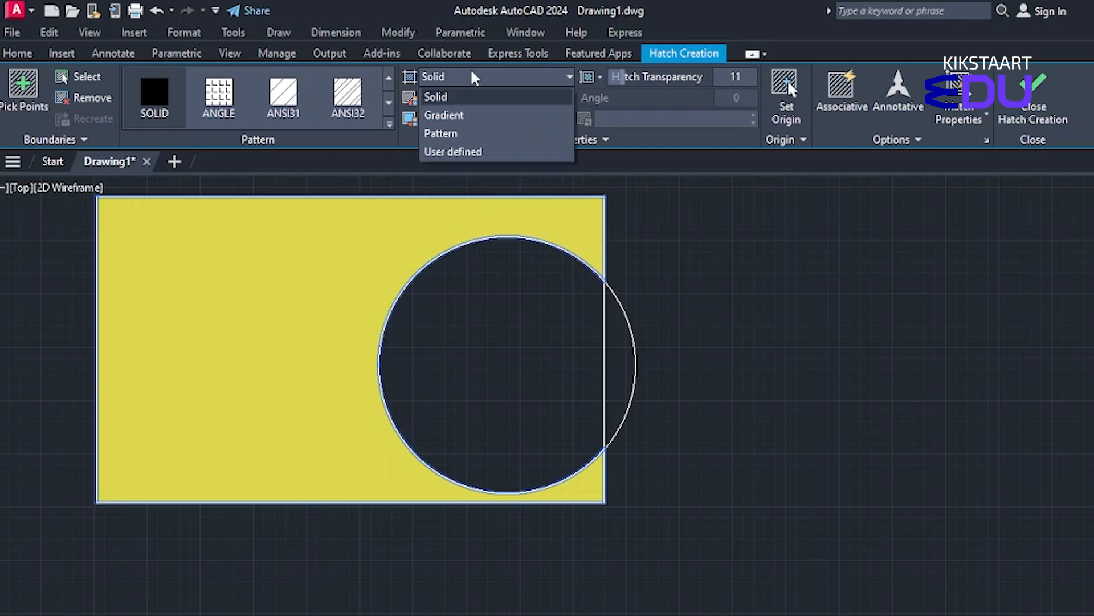
{"action": "left_click", "coordinate": [456, 115]}
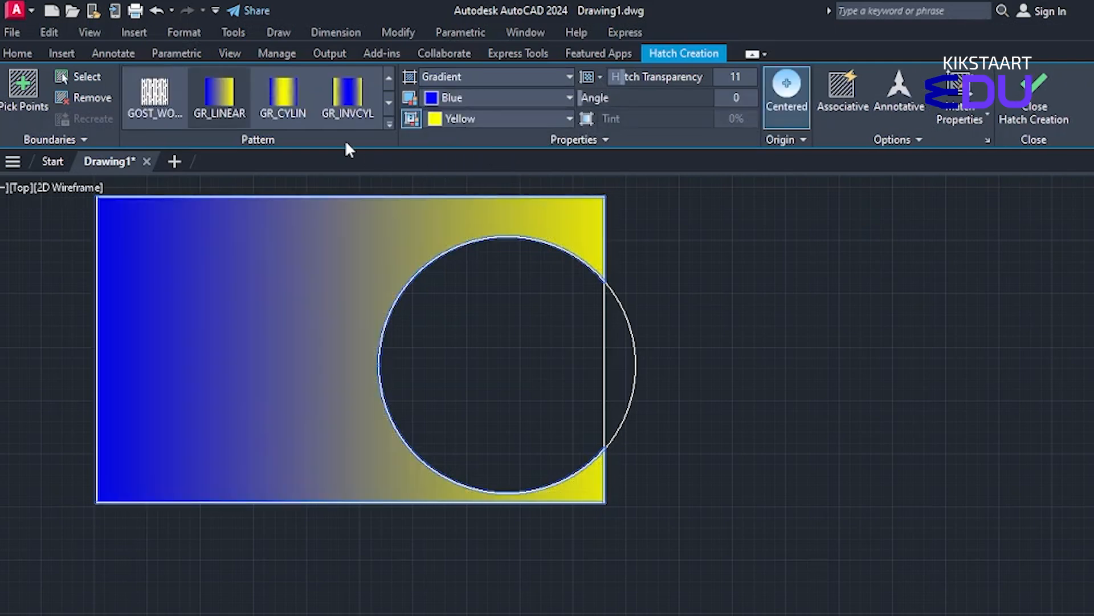
{"action": "left_click", "coordinate": [391, 119]}
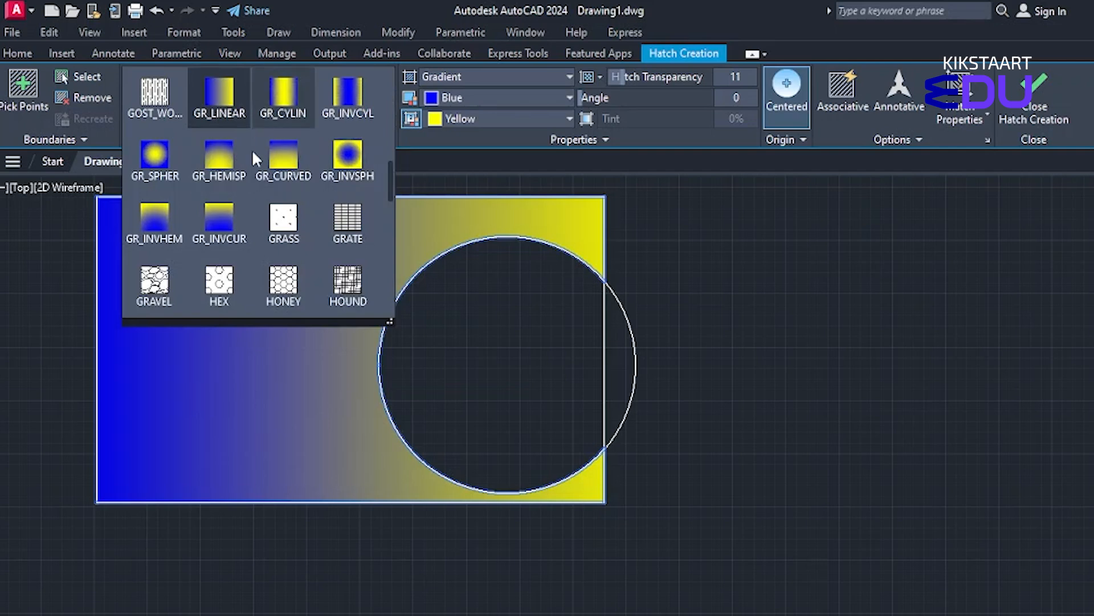
{"action": "left_click", "coordinate": [167, 176]}
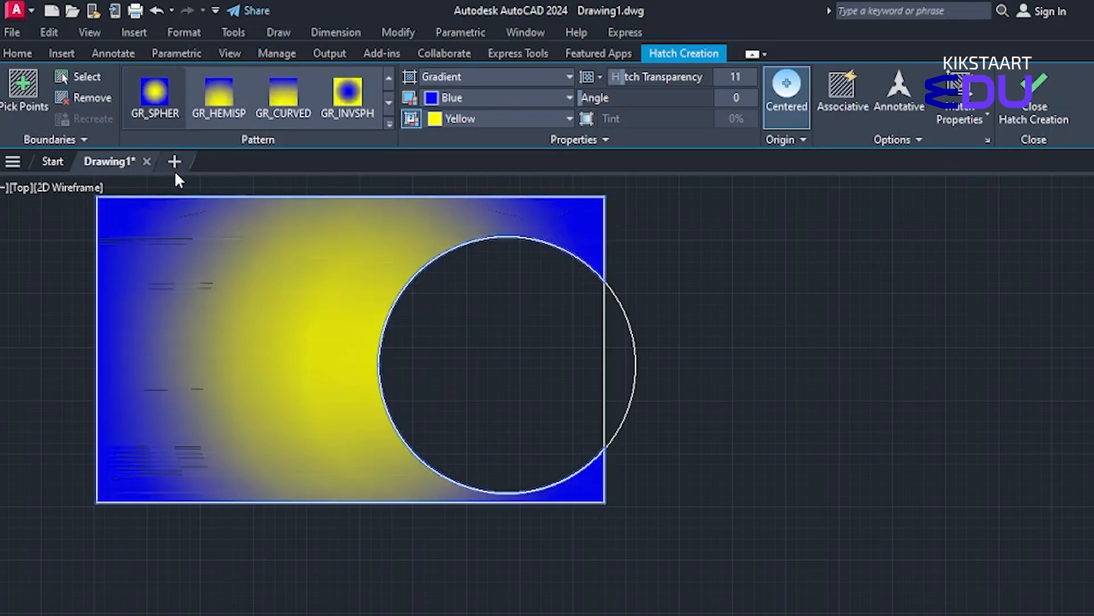
{"action": "left_click", "coordinate": [281, 130]}
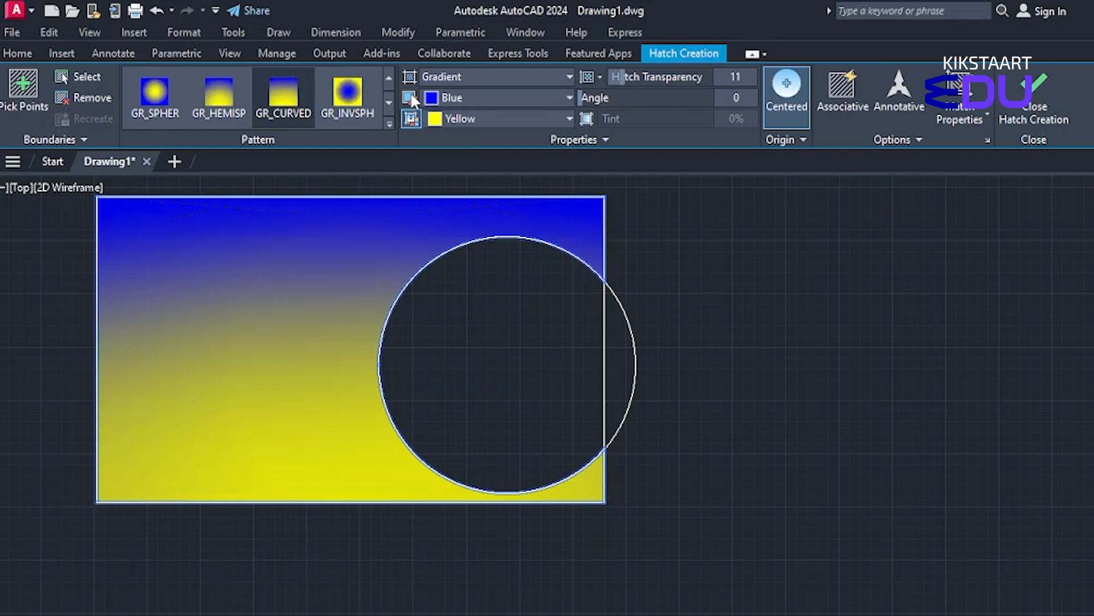
Set the first gradient colour to 248,215,49 and the second to 237,31,36
{"action": "left_click", "coordinate": [436, 98]}
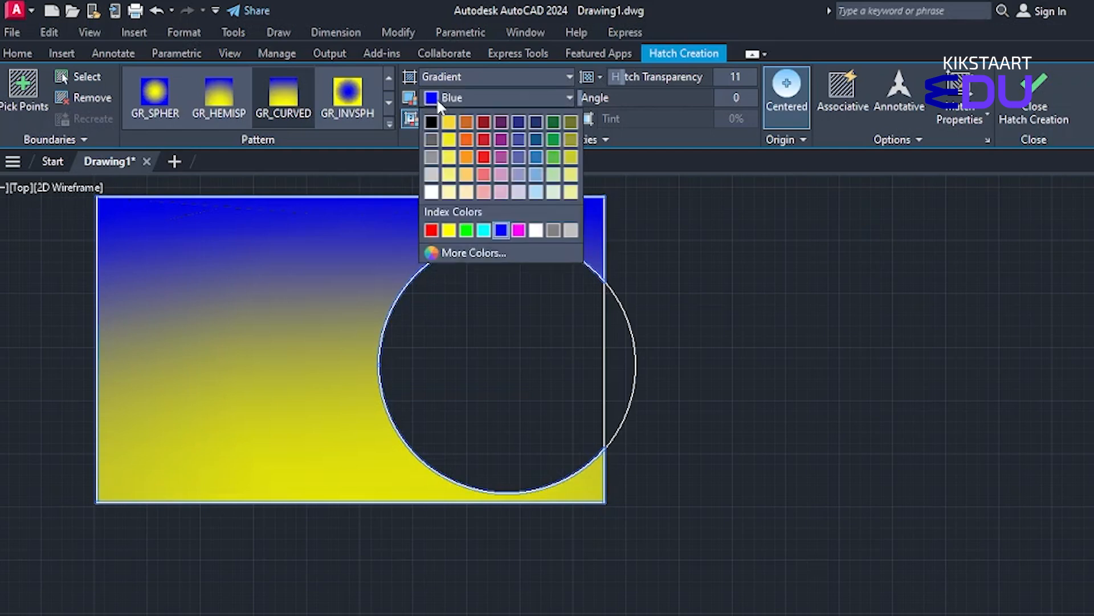
{"action": "left_click", "coordinate": [456, 136]}
{"action": "left_click", "coordinate": [443, 117]}
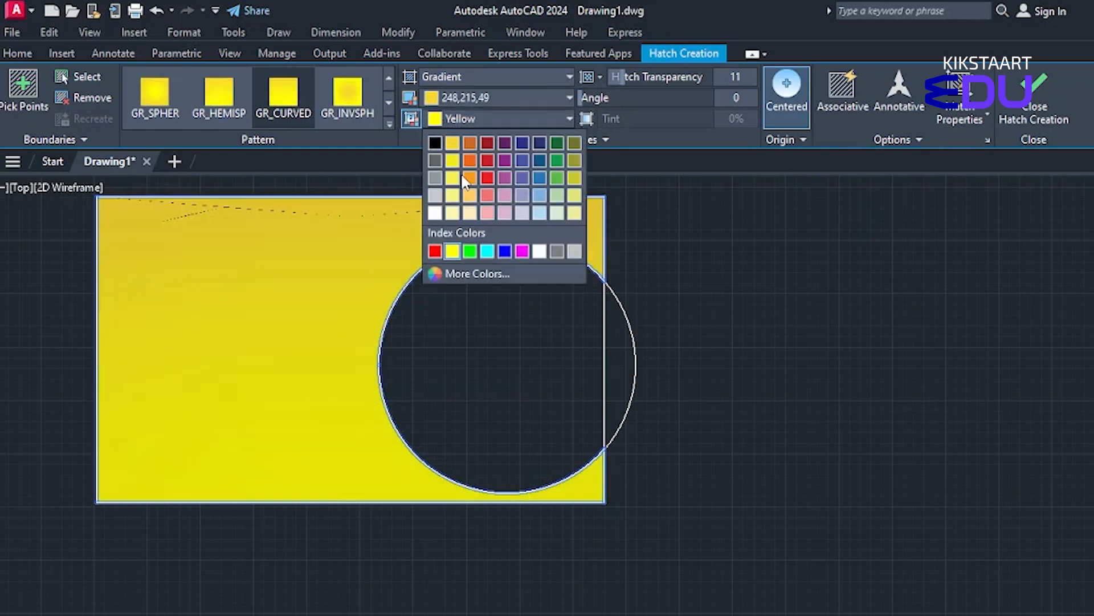
{"action": "left_click", "coordinate": [484, 175]}
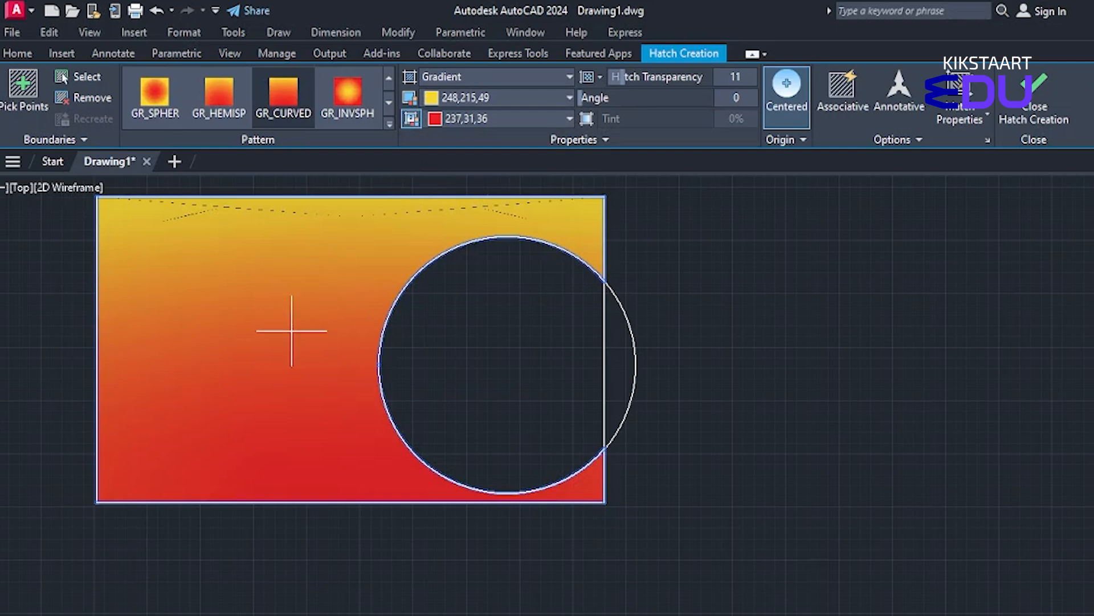
Try the GR_SPHER gradient, apply GR_HEMISP, and set the hatch transparency to 32 and the angle to 77
{"action": "left_click", "coordinate": [162, 101]}
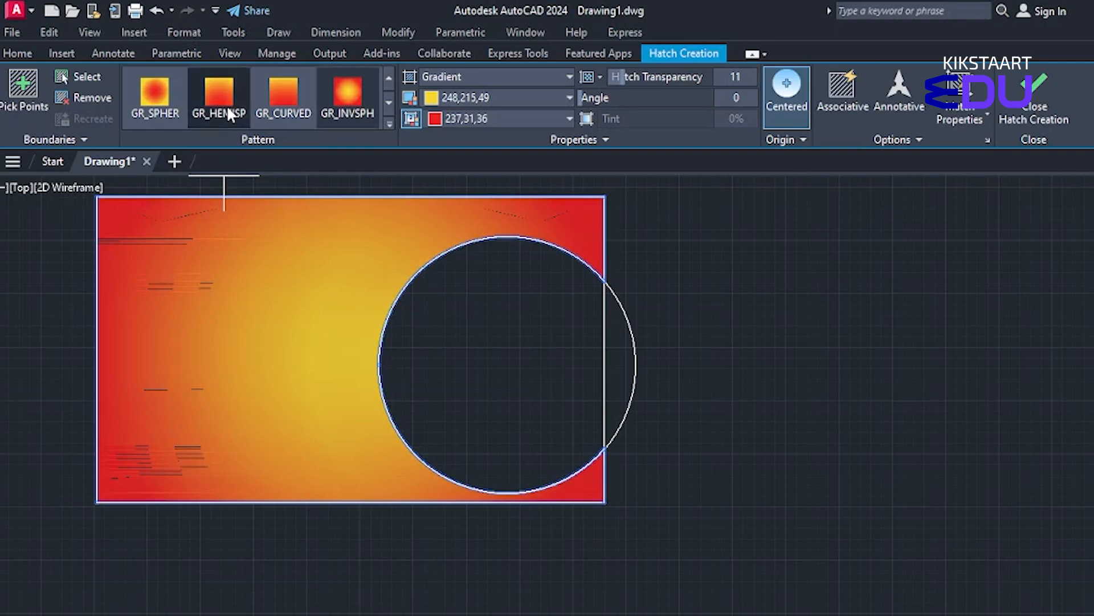
{"action": "left_click", "coordinate": [227, 105]}
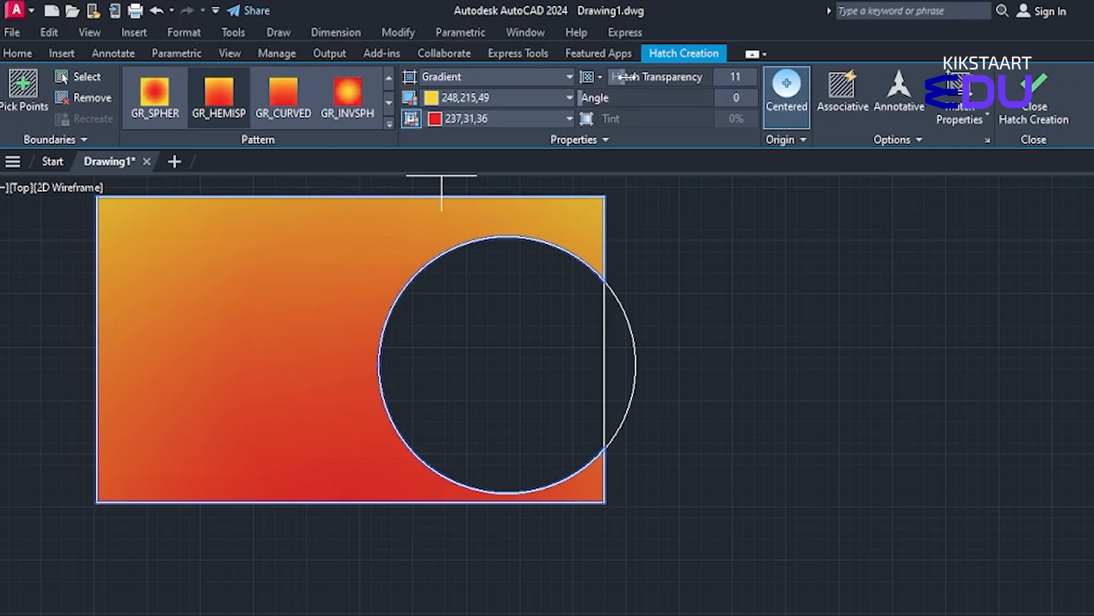
{"action": "mouse_move", "coordinate": [625, 76]}
{"action": "left_mouse_down"}
{"action": "mouse_move", "coordinate": [697, 76]}
{"action": "mouse_move", "coordinate": [610, 76]}
{"action": "mouse_move", "coordinate": [696, 75]}
{"action": "mouse_move", "coordinate": [627, 76]}
{"action": "mouse_move", "coordinate": [696, 76]}
{"action": "mouse_move", "coordinate": [661, 77]}
{"action": "left_mouse_up"}
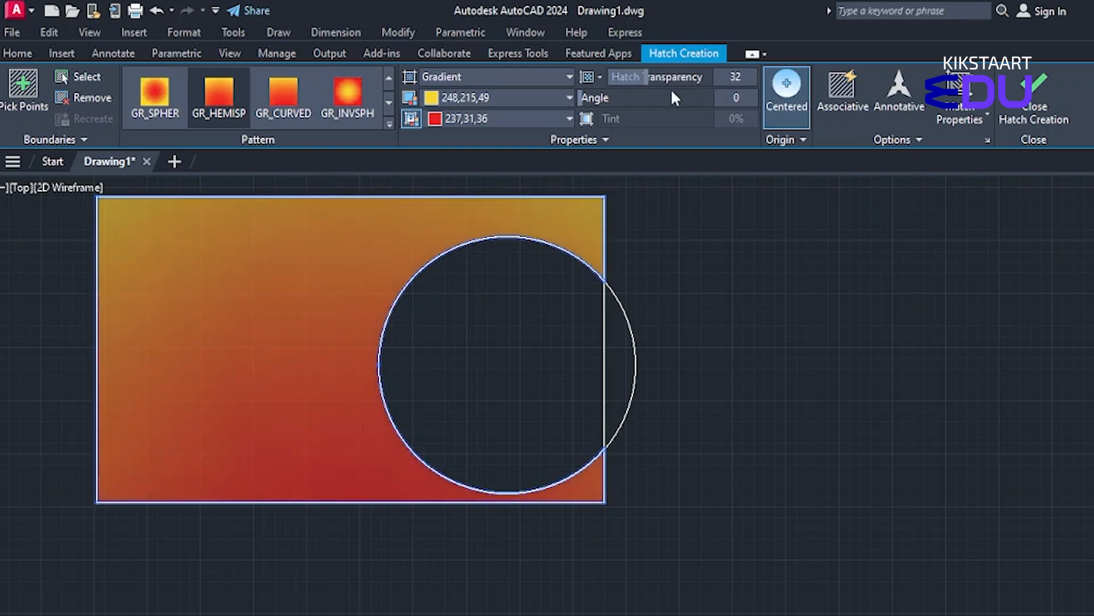
{"action": "mouse_move", "coordinate": [590, 97]}
{"action": "left_mouse_down"}
{"action": "mouse_move", "coordinate": [690, 115]}
{"action": "mouse_move", "coordinate": [713, 108]}
{"action": "mouse_move", "coordinate": [627, 109]}
{"action": "left_mouse_up"}
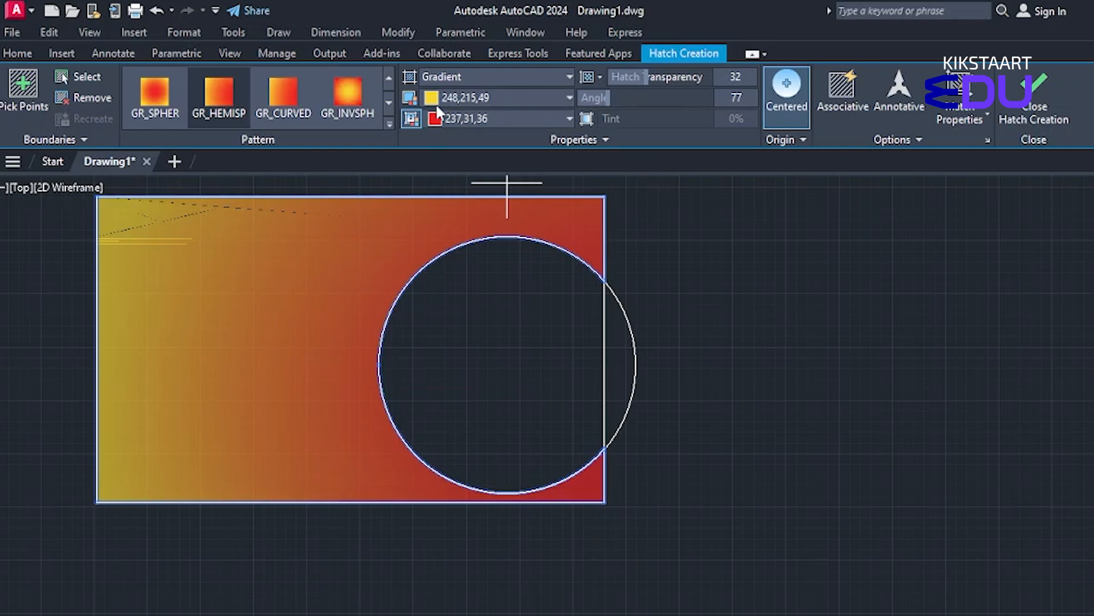
Change the hatch type to Pattern and apply the AR-B816 brick pattern
{"action": "left_click", "coordinate": [437, 76]}
{"action": "left_click", "coordinate": [445, 129]}
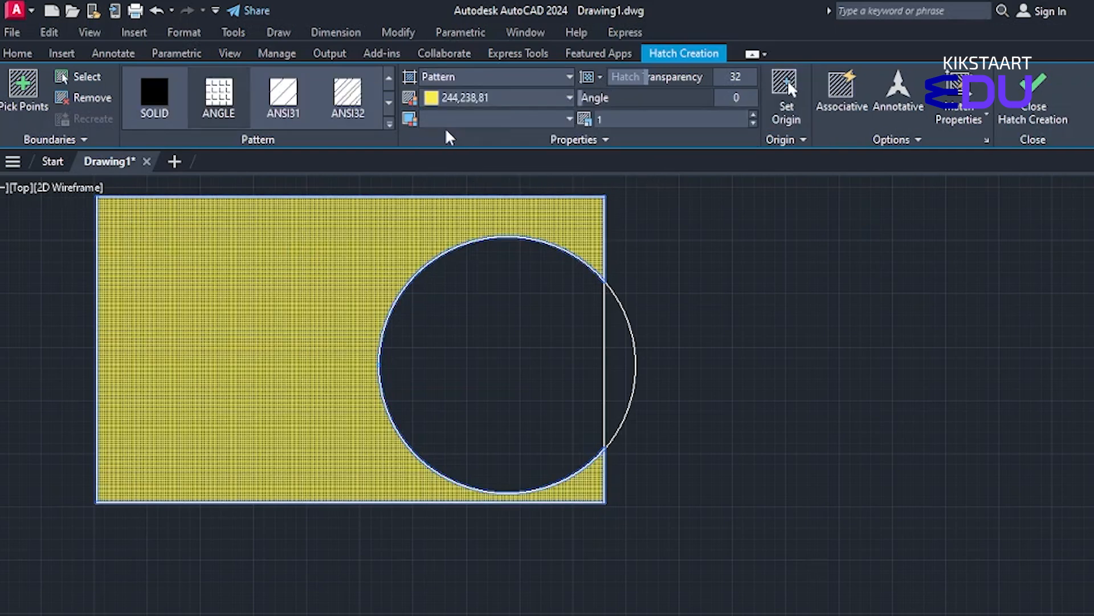
{"action": "left_click", "coordinate": [389, 104]}
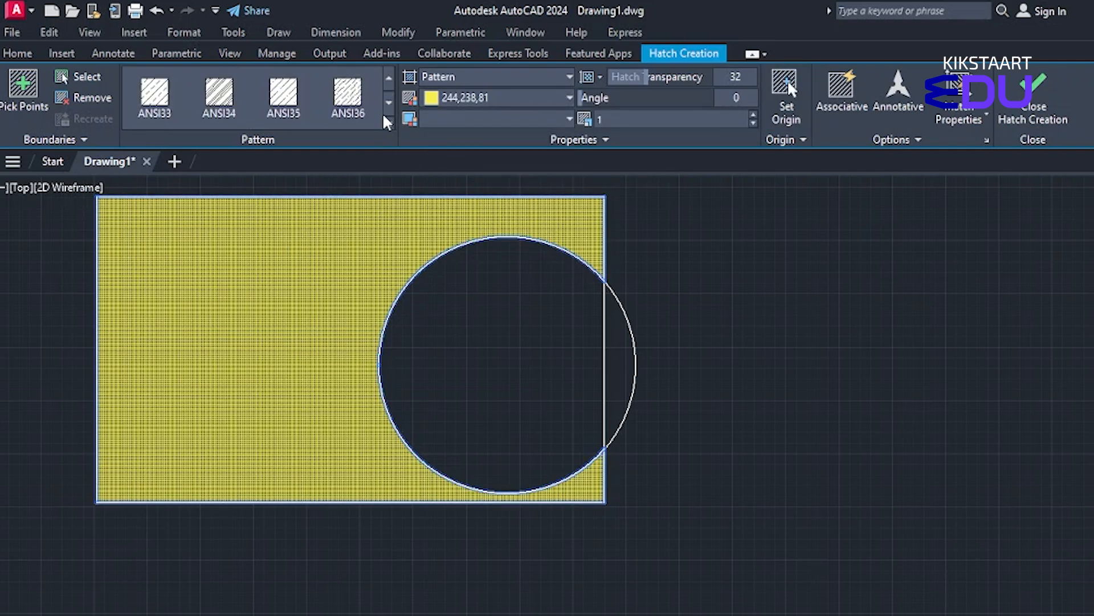
{"action": "left_click", "coordinate": [388, 122]}
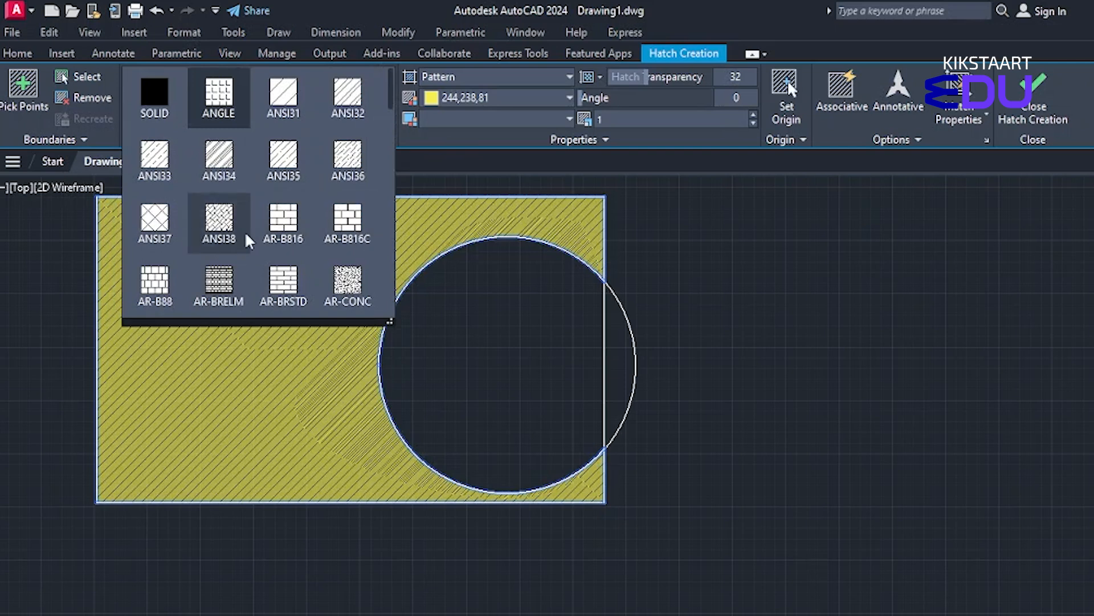
{"action": "left_click", "coordinate": [277, 223]}
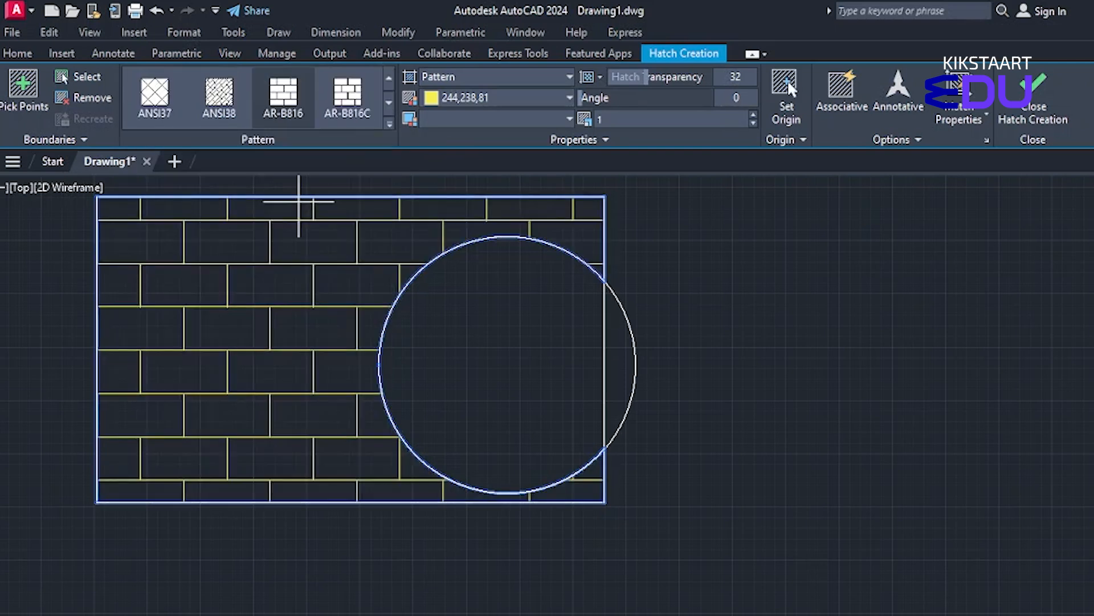
Try ByLayer as the hatch colour and set it to purple 169,83,160
{"action": "left_click", "coordinate": [445, 97]}
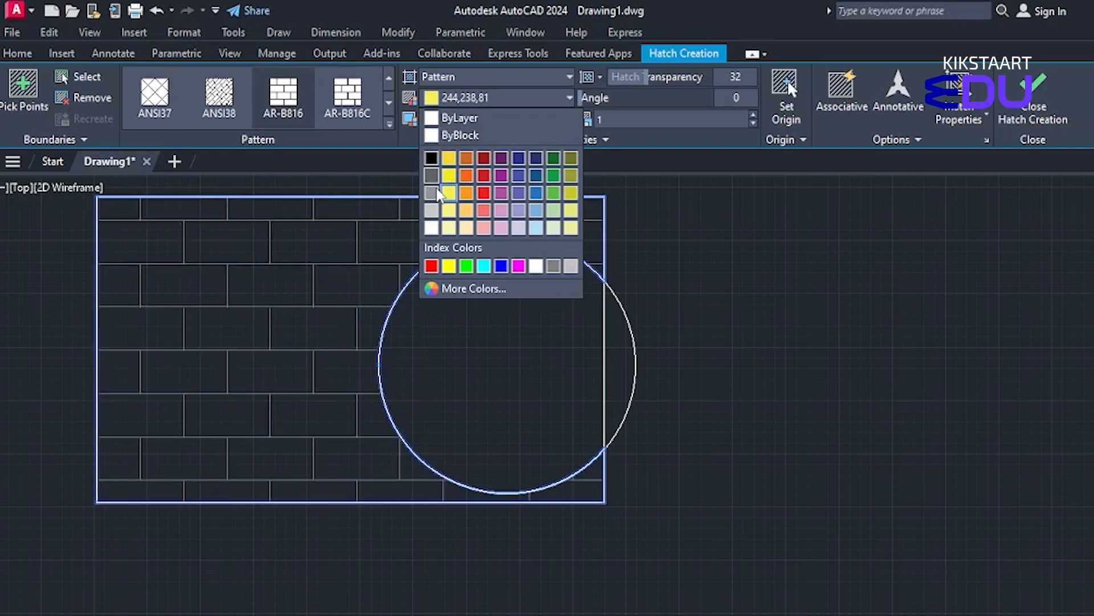
{"action": "left_click", "coordinate": [435, 117]}
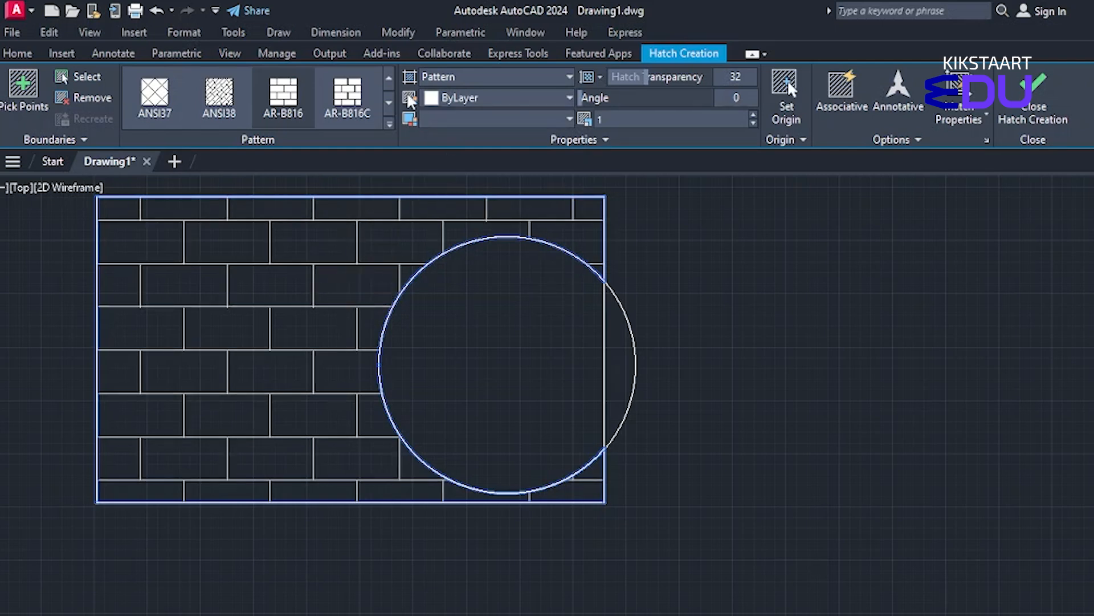
{"action": "left_click", "coordinate": [436, 97]}
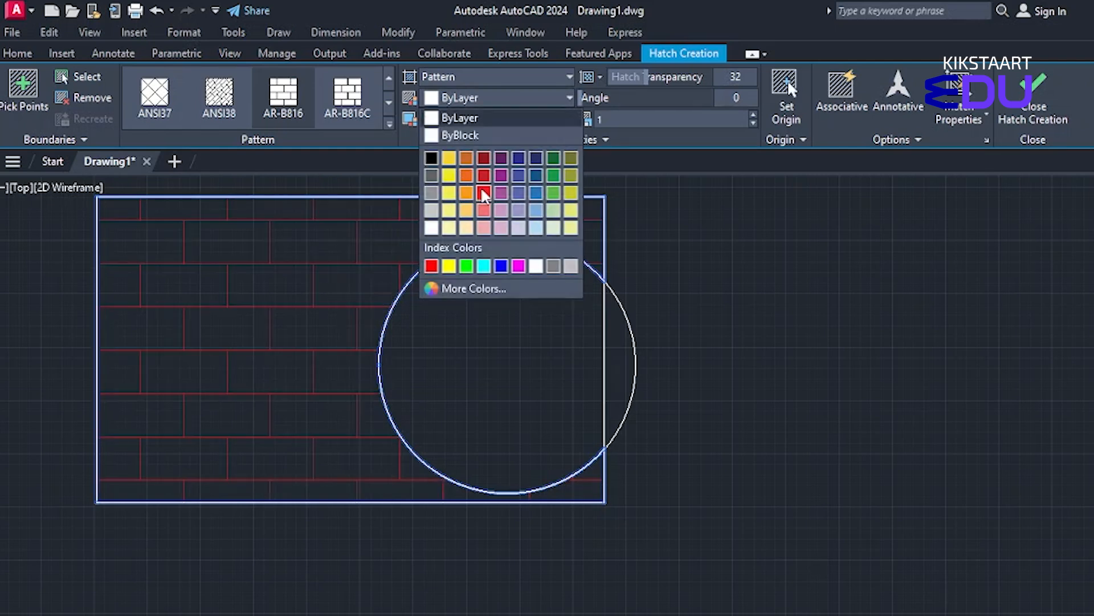
{"action": "left_click", "coordinate": [502, 195]}
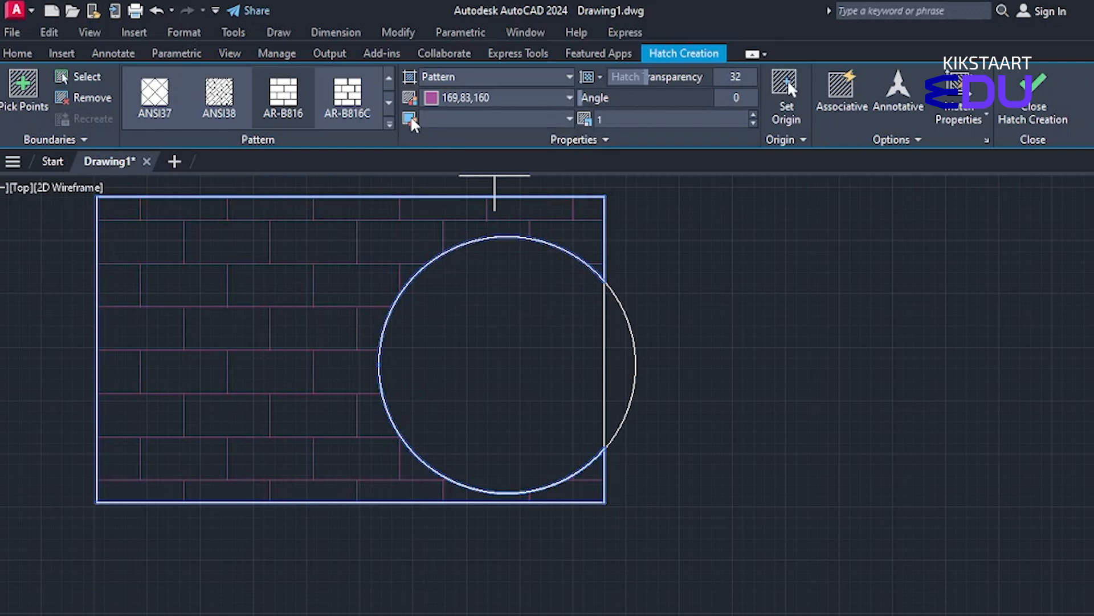
Set the hatch background colour to 254,234,185 and inspect the brick pattern up close
{"action": "left_click", "coordinate": [448, 119]}
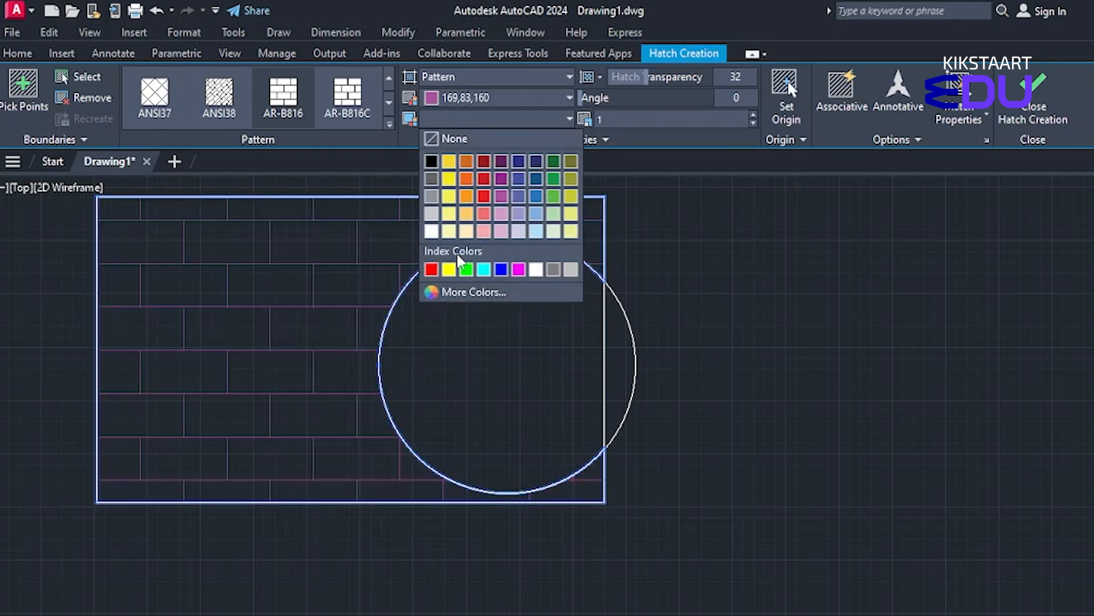
{"action": "left_click", "coordinate": [466, 231]}
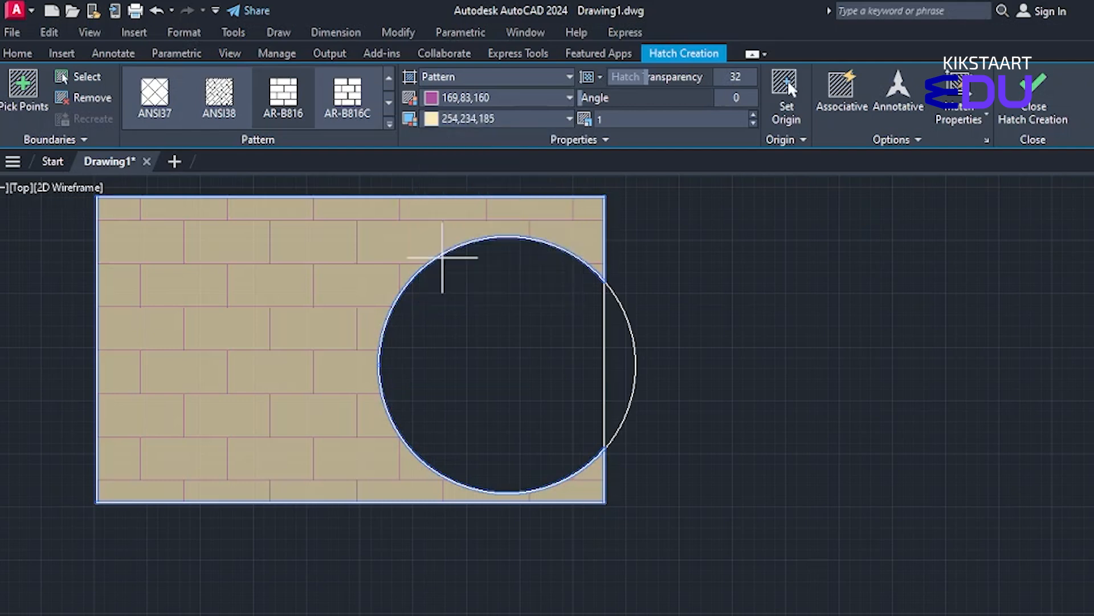
{"action": "scroll", "coordinate": [338, 308], "scroll_direction": "up", "scroll_amount": 4}
{"action": "scroll", "coordinate": [342, 306], "scroll_direction": "down", "scroll_amount": 4}
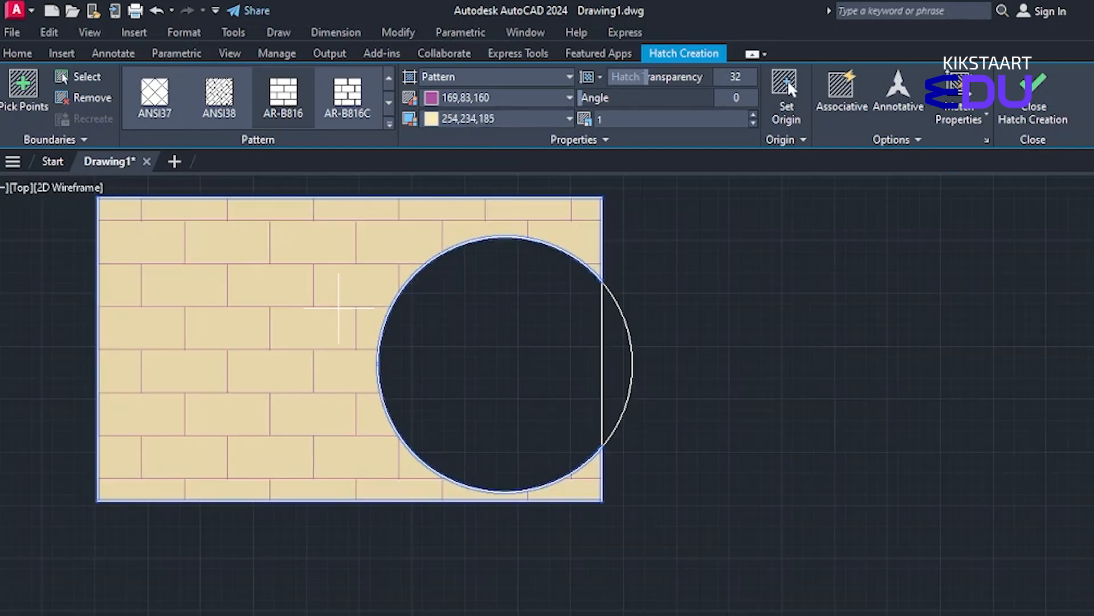
{"action": "scroll", "coordinate": [339, 308], "scroll_direction": "up", "scroll_amount": 3}
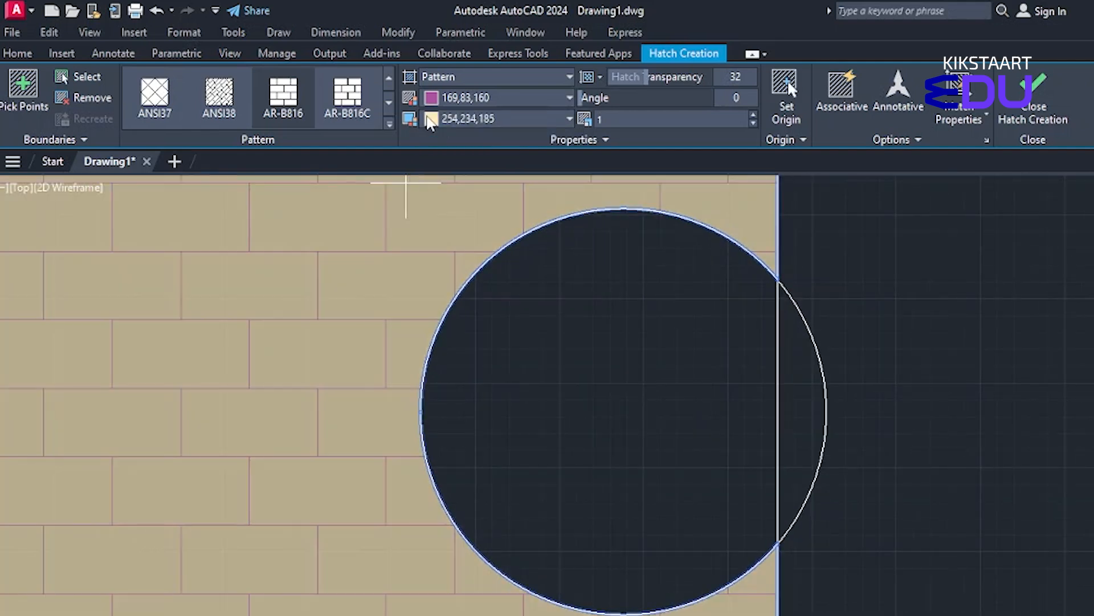
Set the brick hatch's background colour to None
{"action": "left_click", "coordinate": [433, 119]}
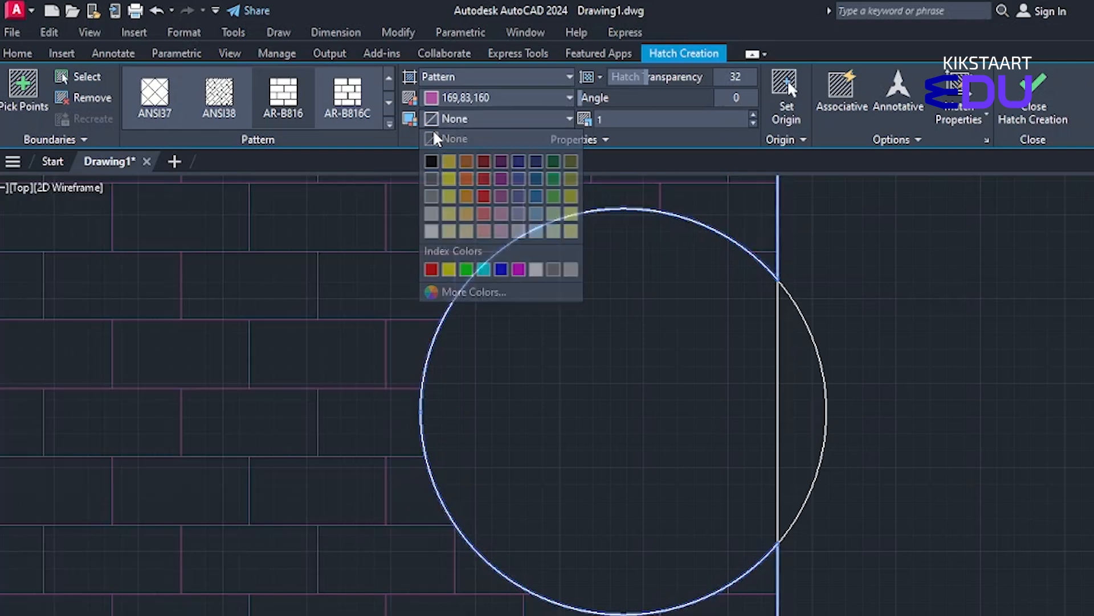
{"action": "left_click", "coordinate": [433, 131]}
{"action": "scroll", "coordinate": [367, 258], "scroll_direction": "down", "scroll_amount": 2}
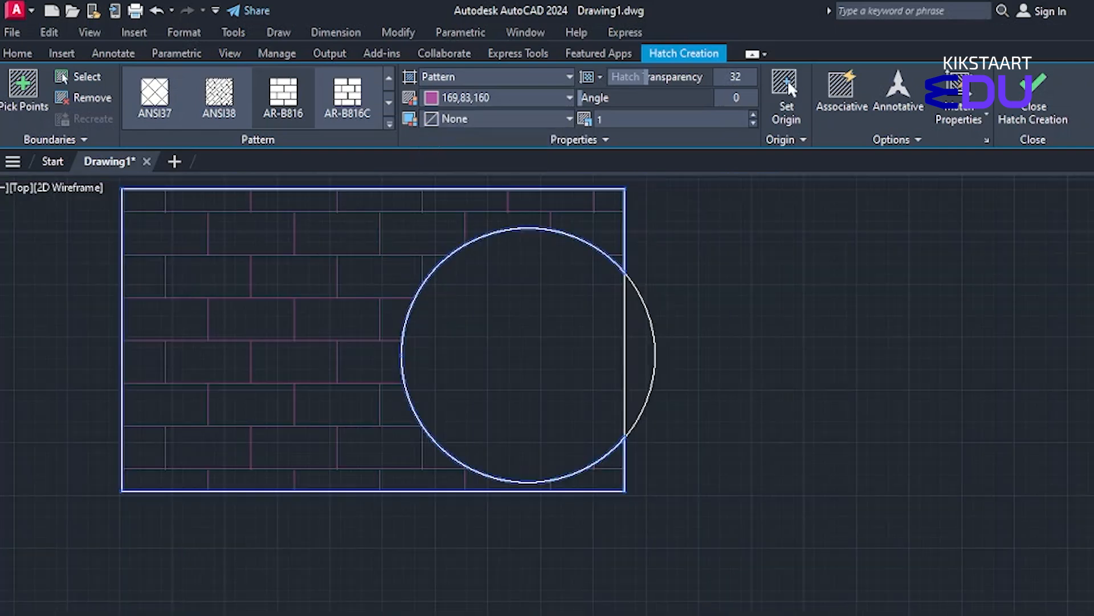
Finish the brick hatch and delete it from the rectangle
{"action": "key", "text": "Return"}
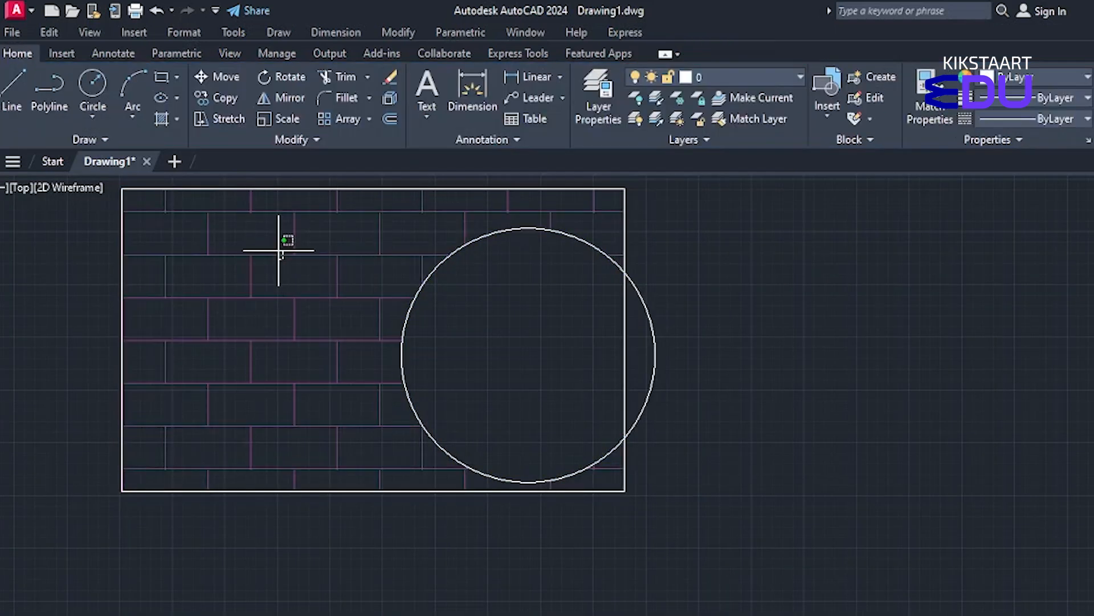
{"action": "left_click", "coordinate": [279, 250]}
{"action": "key", "text": "Delete"}
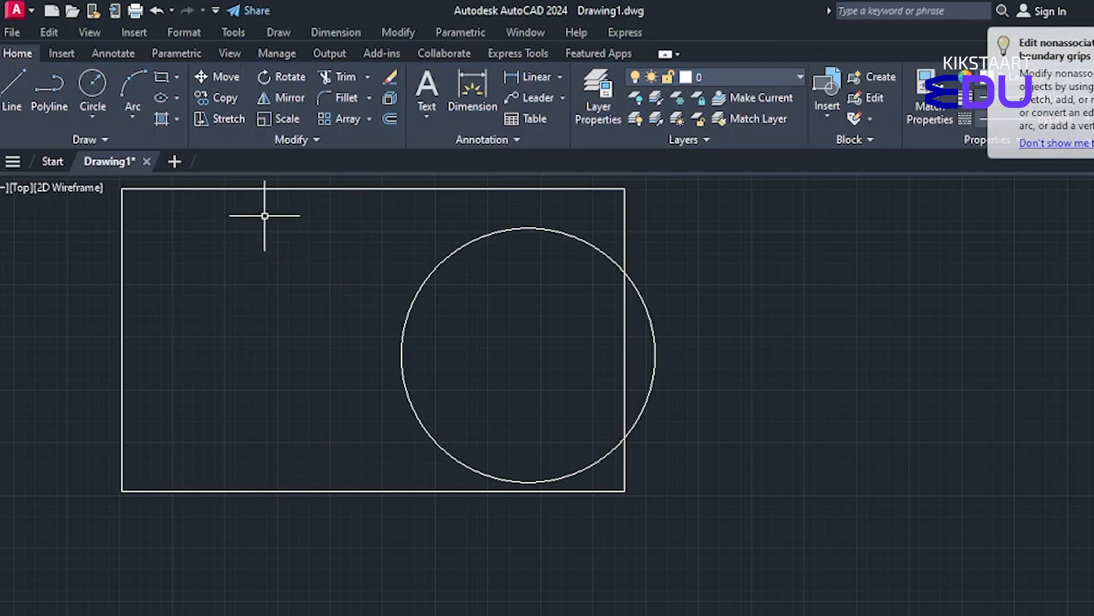
Hatch the part of the rectangle outside the circle with the ANSI33 pattern by picking an internal point
{"action": "left_click", "coordinate": [165, 118]}
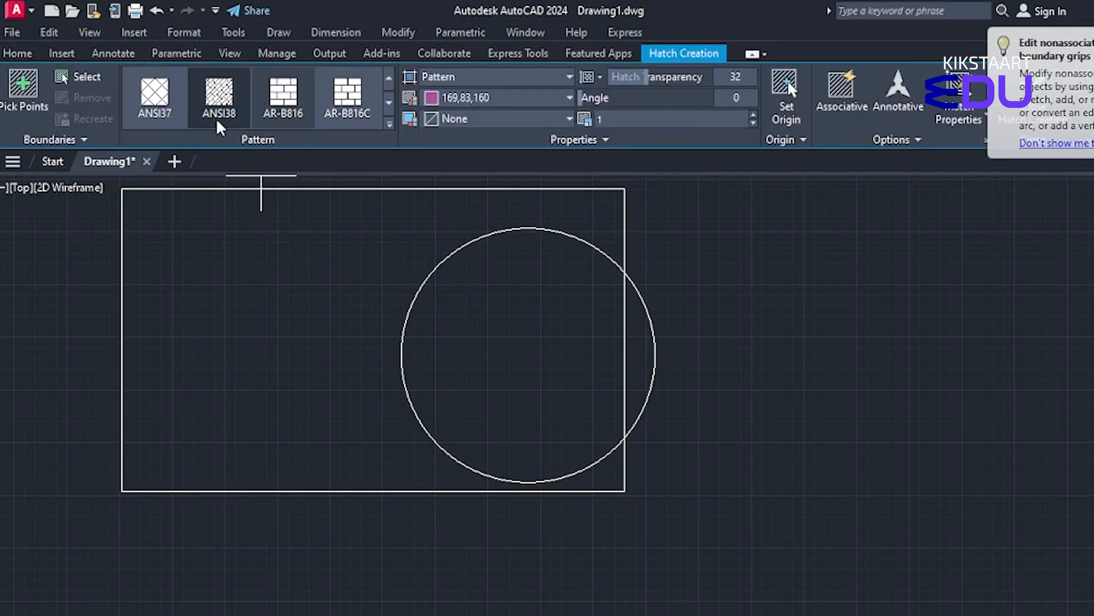
{"action": "scroll", "coordinate": [217, 118], "scroll_direction": "up", "scroll_amount": 1}
{"action": "left_click", "coordinate": [155, 97]}
{"action": "left_click", "coordinate": [240, 255]}
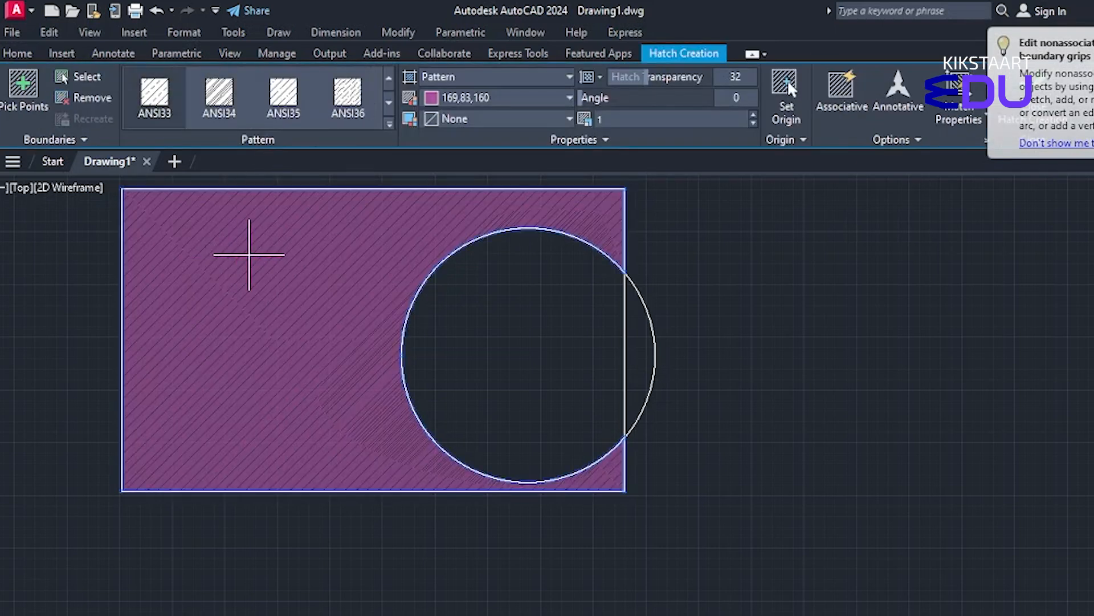
Try ByLayer as the ANSI33 hatch's colour and set it to red 205,32,39
{"action": "left_click", "coordinate": [433, 97]}
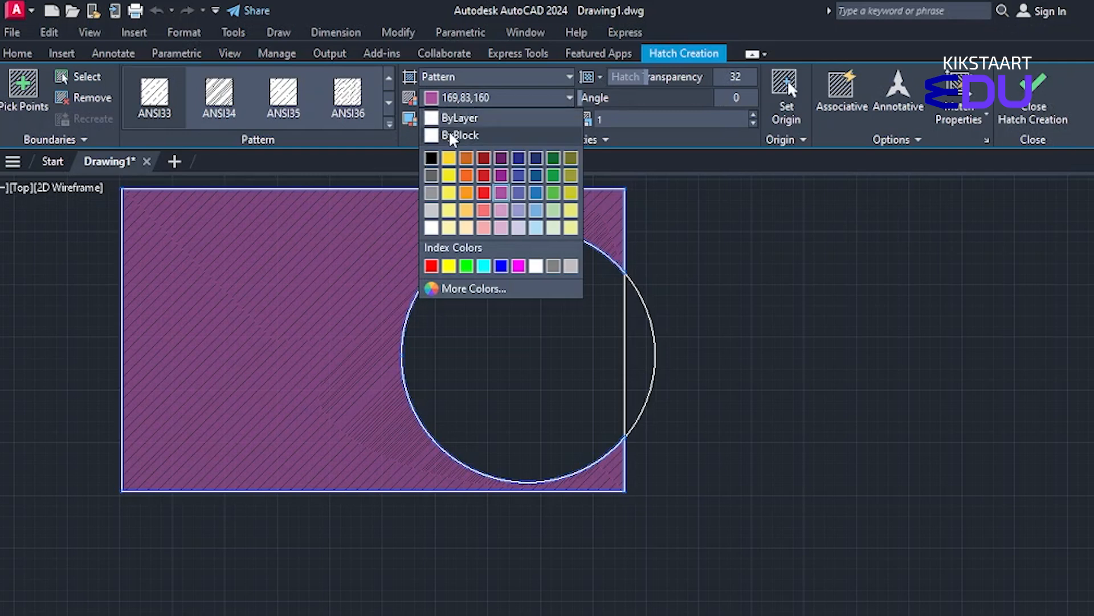
{"action": "left_click", "coordinate": [450, 117]}
{"action": "left_click", "coordinate": [446, 97]}
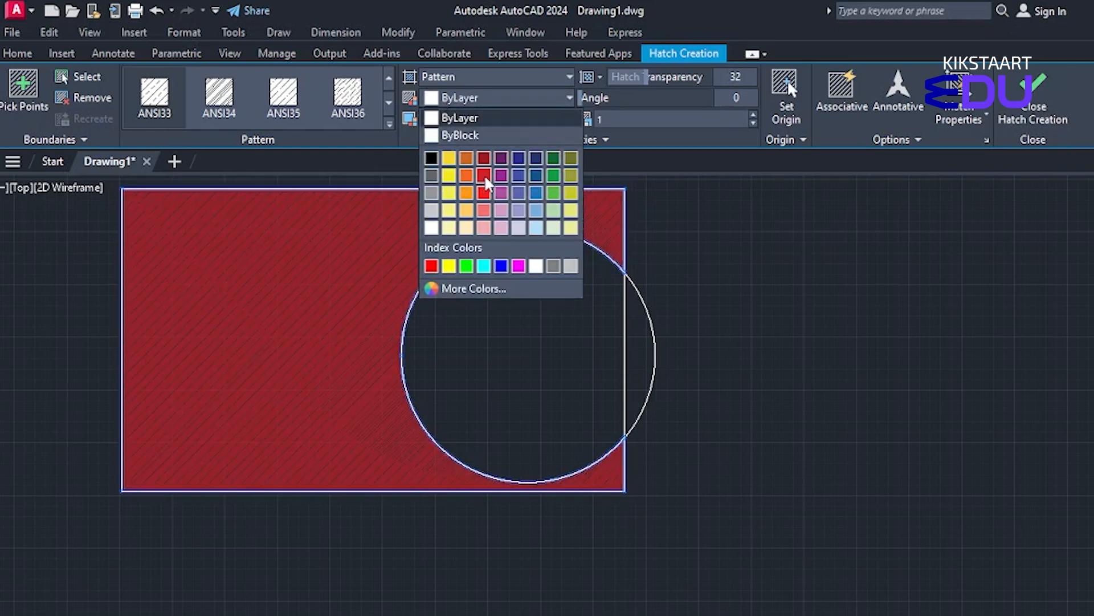
{"action": "left_click", "coordinate": [484, 175]}
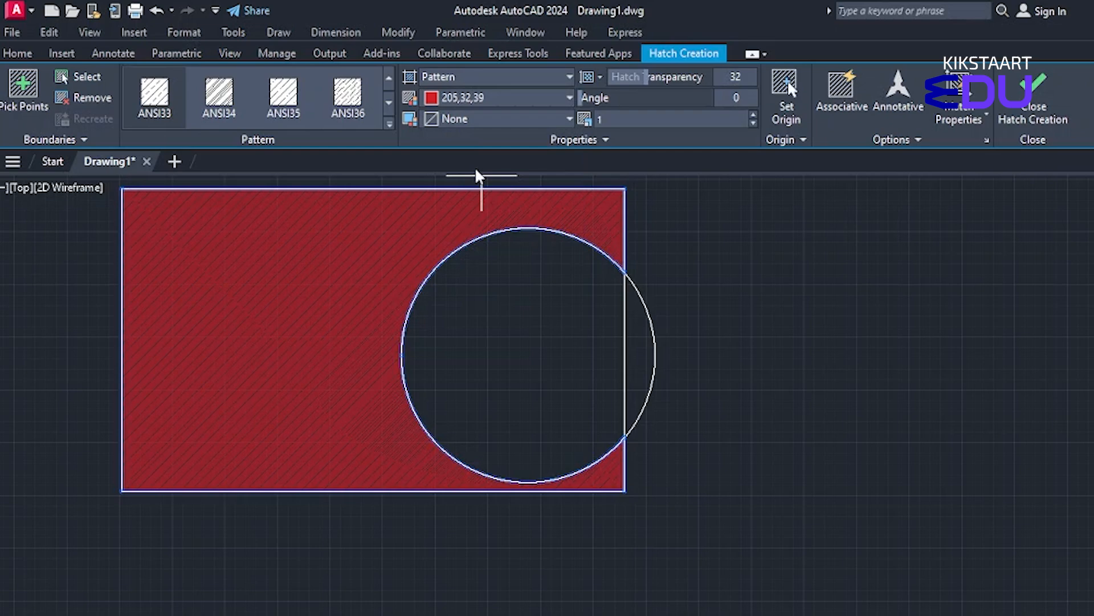
Set the hatch background colour to Yellow and finish the hatch
{"action": "left_click", "coordinate": [426, 117]}
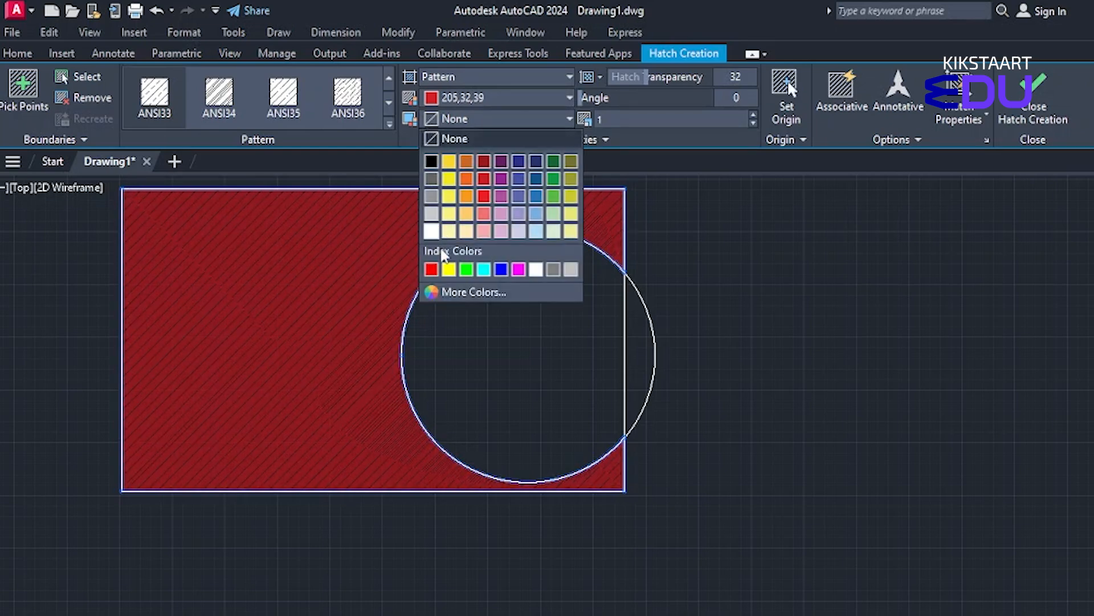
{"action": "left_click", "coordinate": [451, 272]}
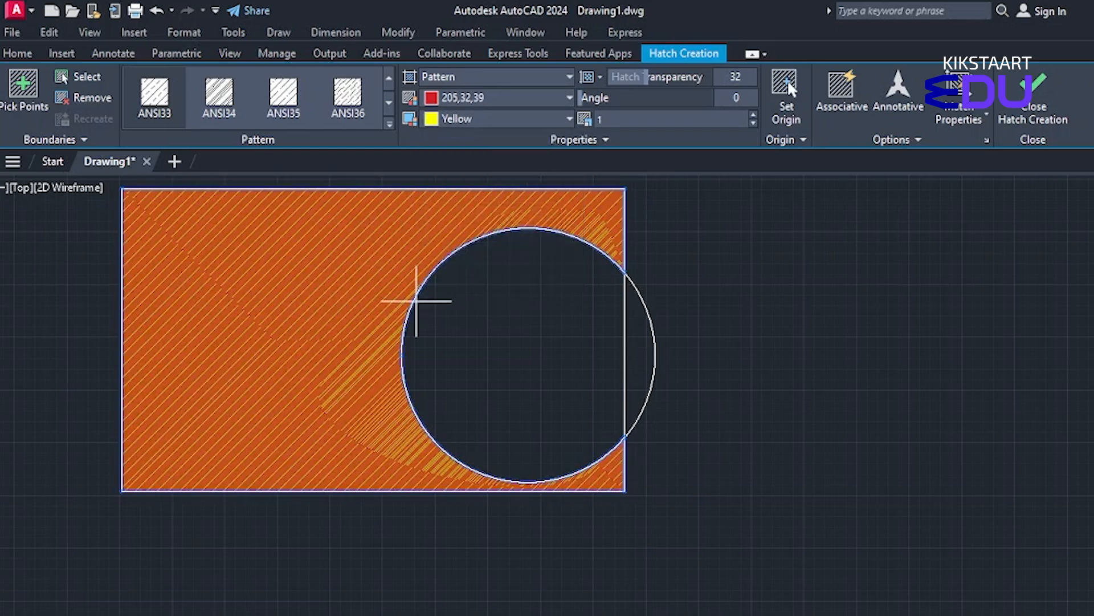
{"action": "scroll", "coordinate": [421, 296], "scroll_direction": "up", "scroll_amount": 4}
{"action": "scroll", "coordinate": [434, 275], "scroll_direction": "down", "scroll_amount": 4}
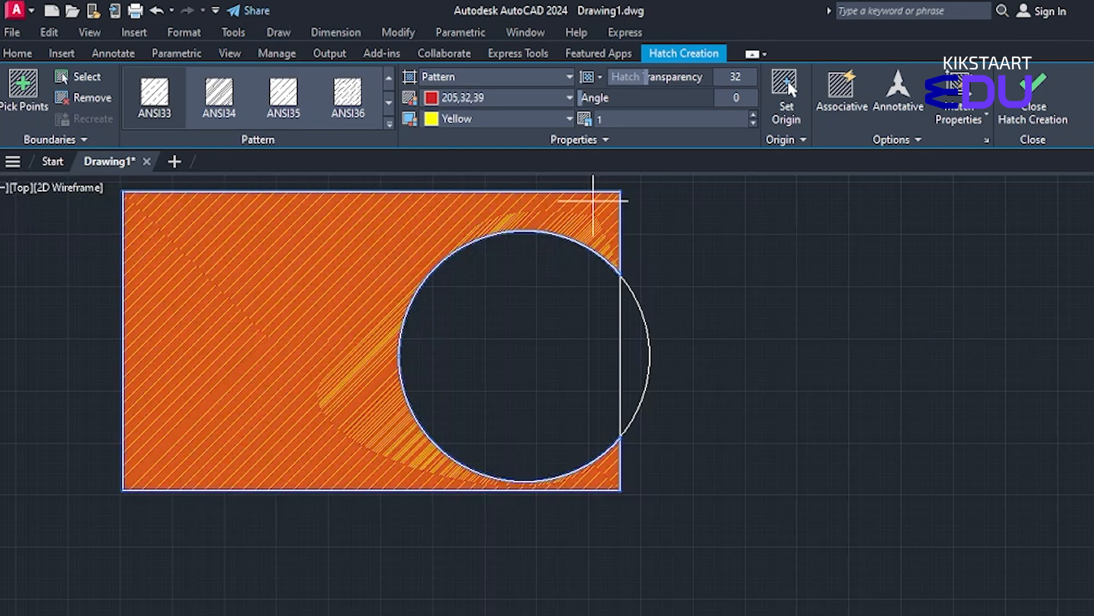
{"action": "key", "text": "Return"}
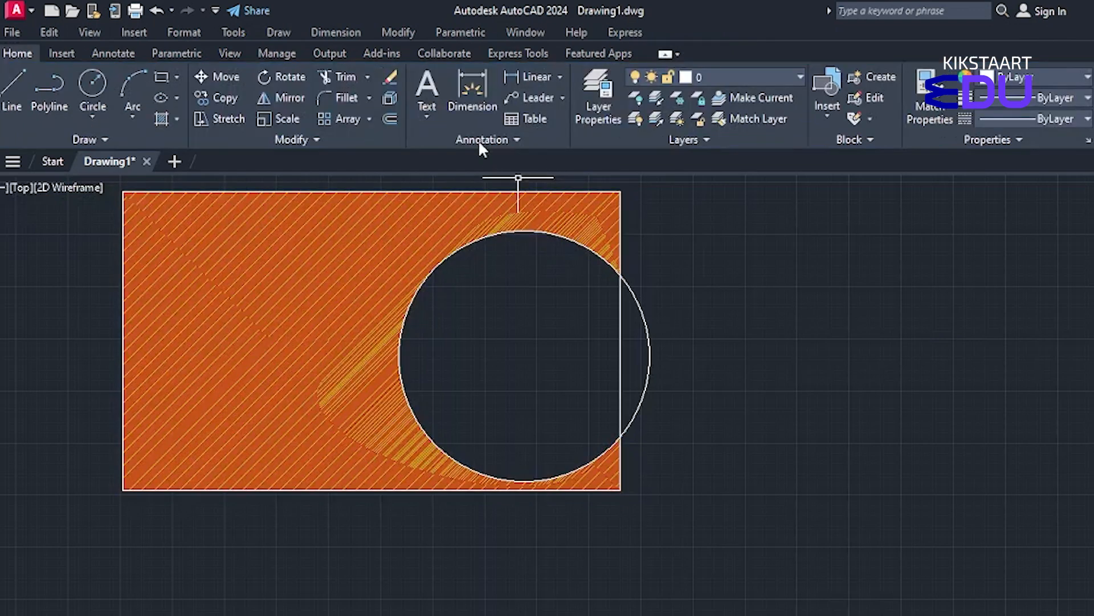
Select the finished hatch and set its pattern scale to 20
{"action": "left_click", "coordinate": [276, 237]}
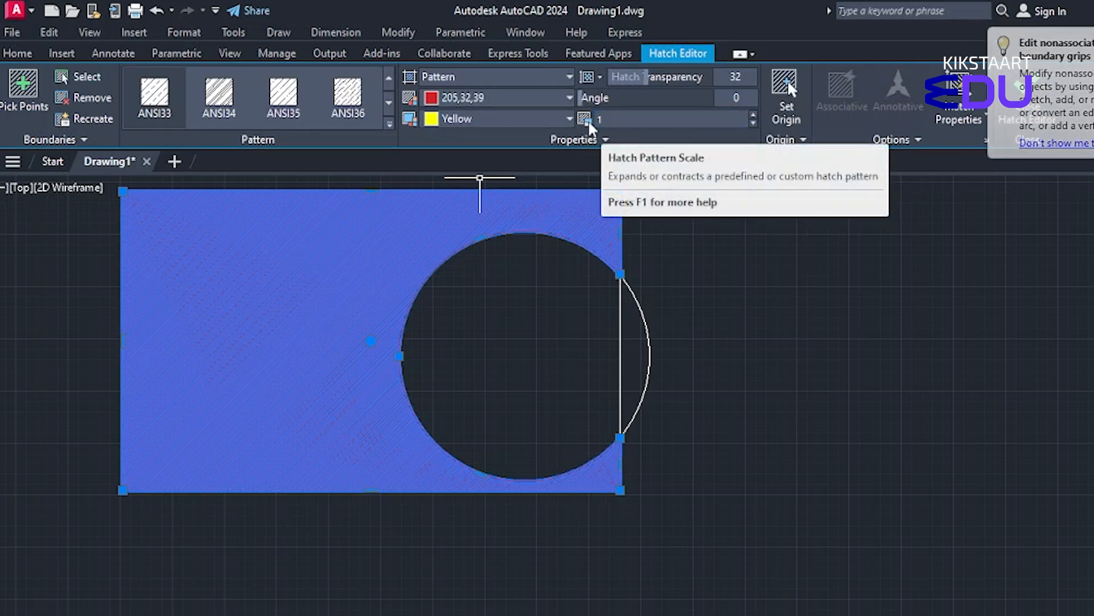
{"action": "left_click", "coordinate": [608, 120]}
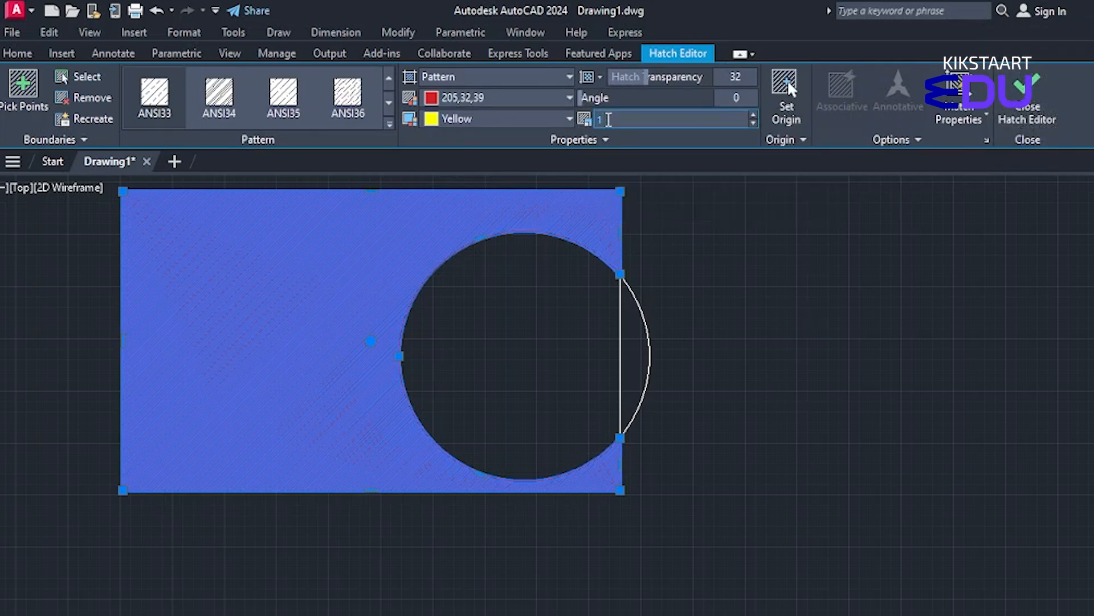
{"action": "key", "text": "BackSpace"}
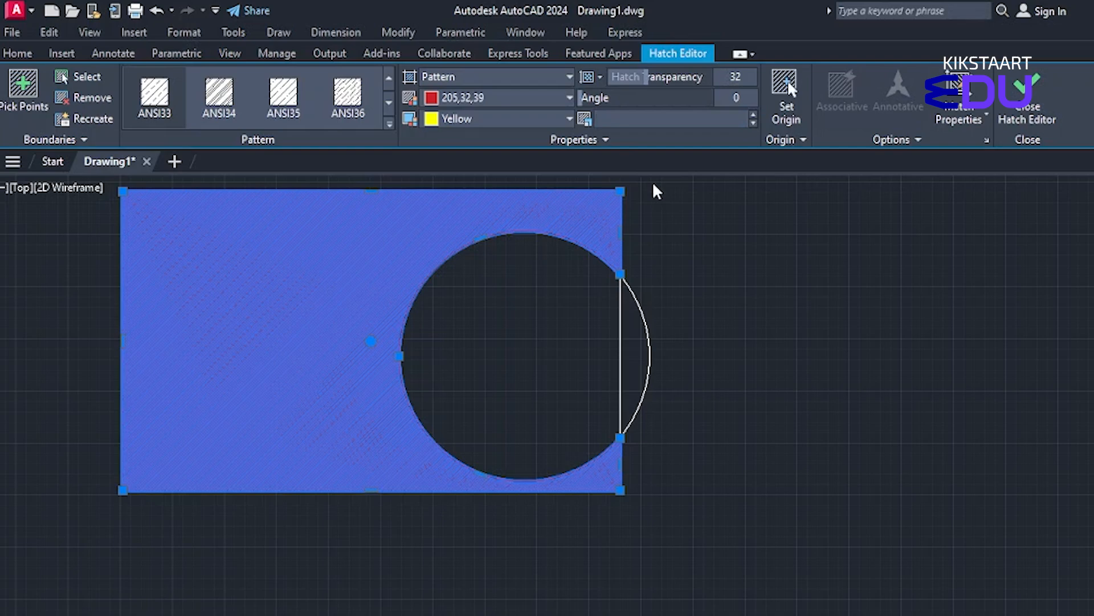
{"action": "type", "text": "20"}
{"action": "scroll", "coordinate": [384, 306], "scroll_direction": "up", "scroll_amount": 2}
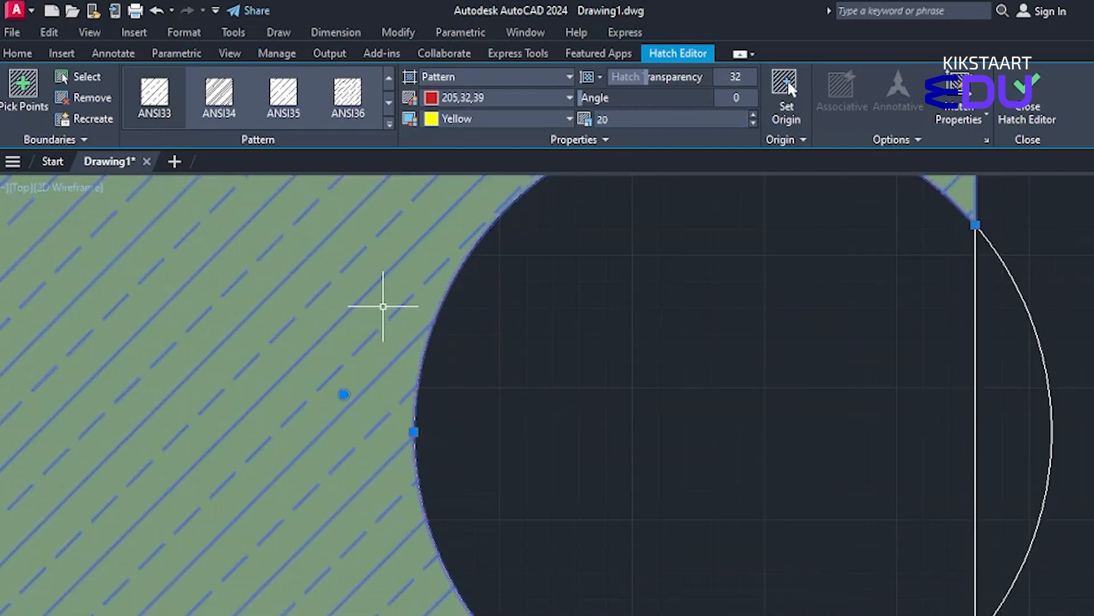
{"action": "key", "text": "Return"}
{"action": "scroll", "coordinate": [379, 305], "scroll_direction": "down", "scroll_amount": 3}
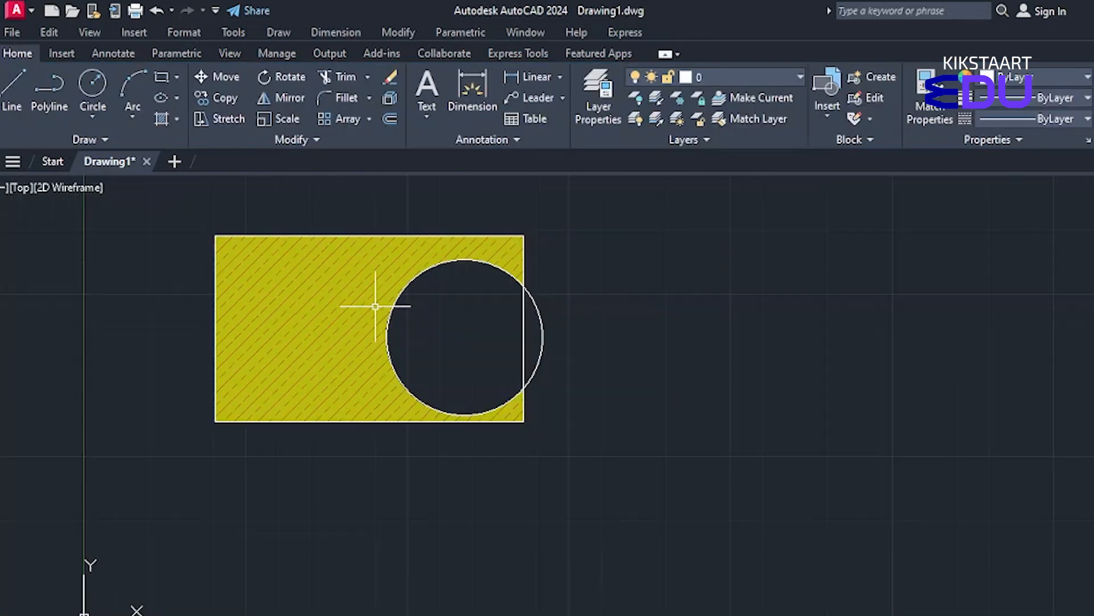
Check the finished hatch up close, and delete it together with the rectangle and the circle
{"action": "scroll", "coordinate": [374, 305], "scroll_direction": "up", "scroll_amount": 3}
{"action": "middle_click_drag", "start_coordinate": [371, 305], "coordinate": [415, 308]}
{"action": "left_click", "coordinate": [447, 207]}
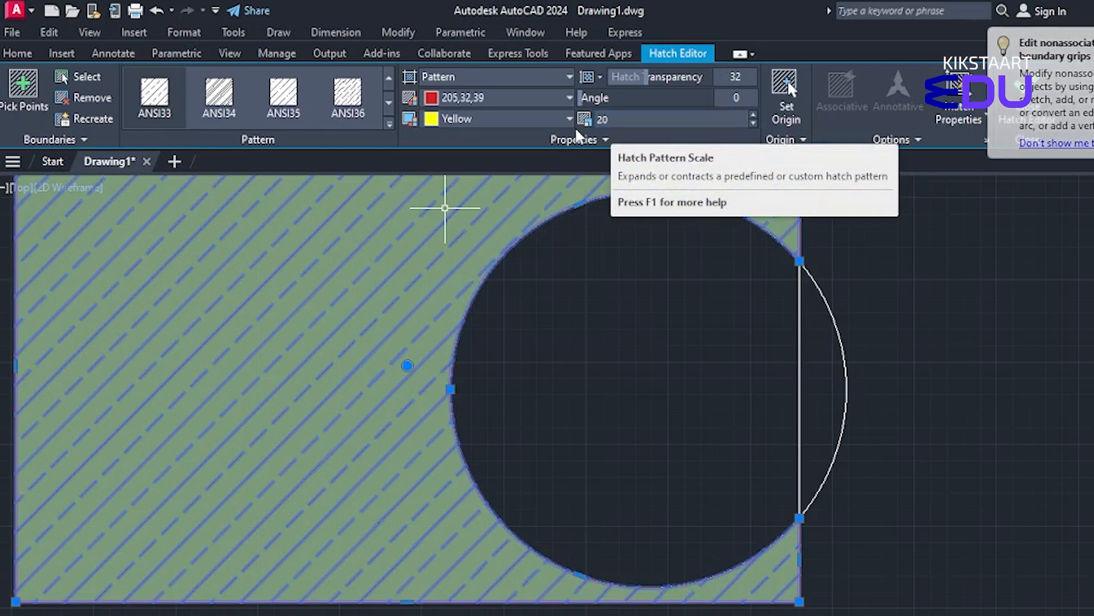
{"action": "key", "text": "Escape"}
{"action": "scroll", "coordinate": [858, 307], "scroll_direction": "down", "scroll_amount": 2}
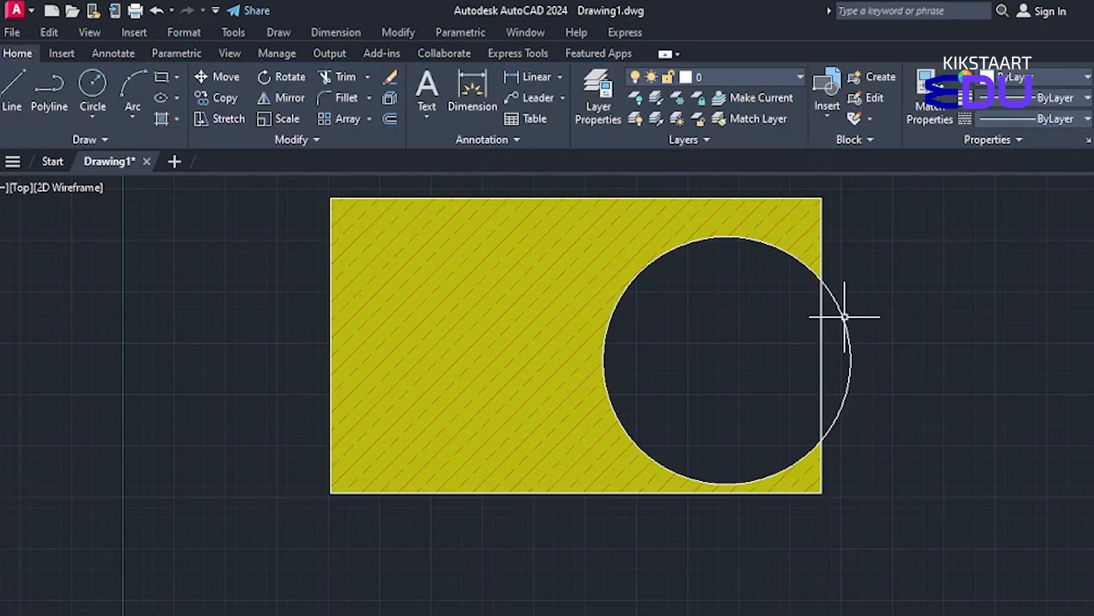
{"action": "left_click", "coordinate": [908, 379]}
{"action": "left_click", "coordinate": [728, 292]}
{"action": "key", "text": "Delete"}
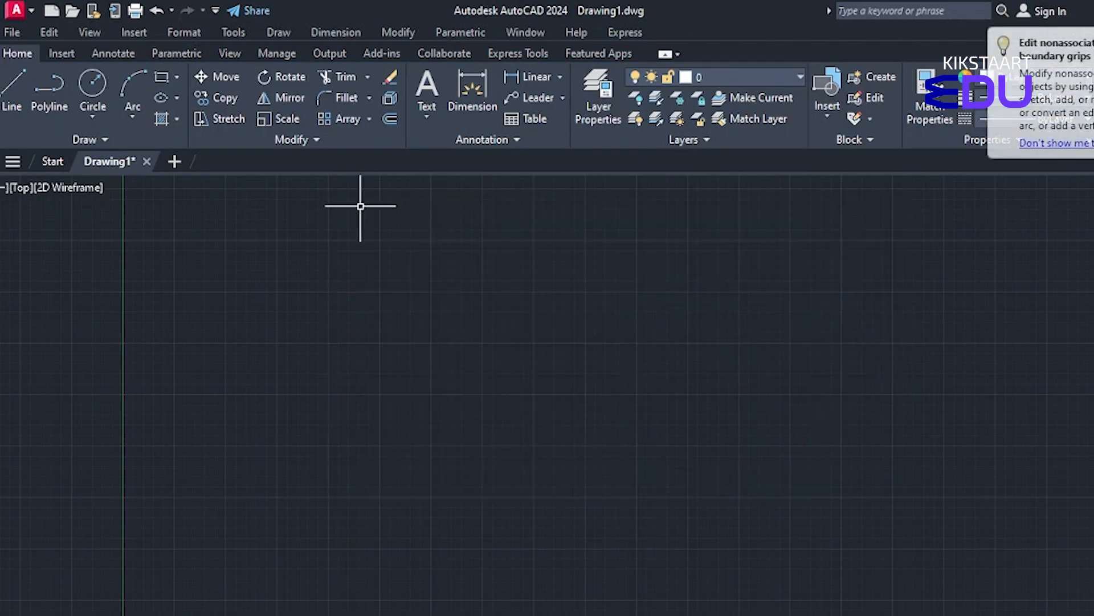
Draw two separate rectangles, a taller one and a nearly square one above and to its right
{"action": "left_click", "coordinate": [162, 78]}
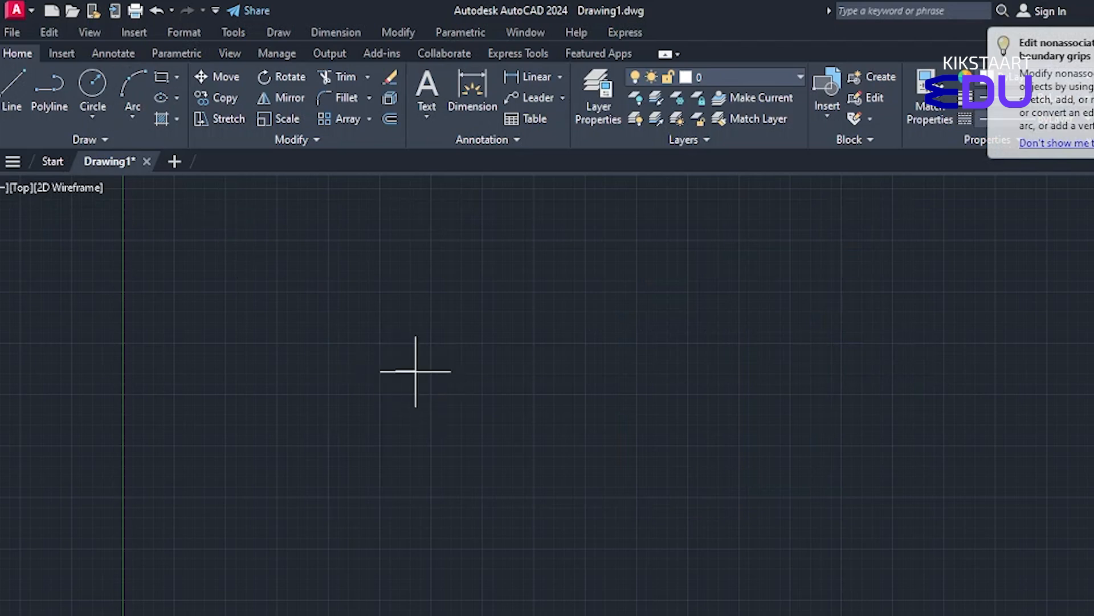
{"action": "left_click", "coordinate": [396, 371]}
{"action": "left_click", "coordinate": [532, 546]}
{"action": "left_click", "coordinate": [165, 54]}
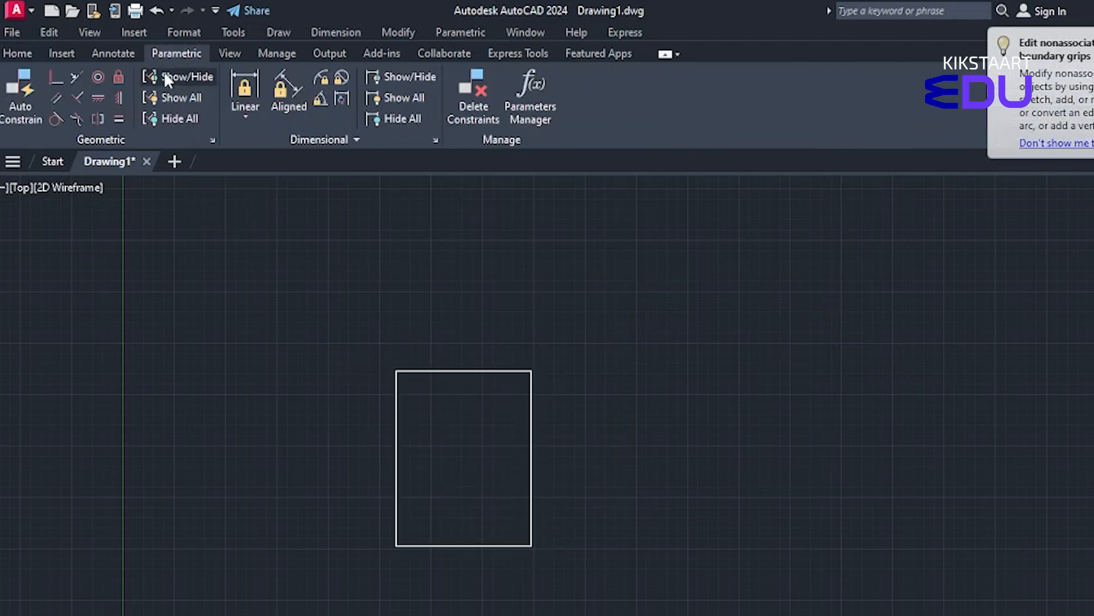
{"action": "left_click", "coordinate": [25, 53]}
{"action": "left_click", "coordinate": [176, 77]}
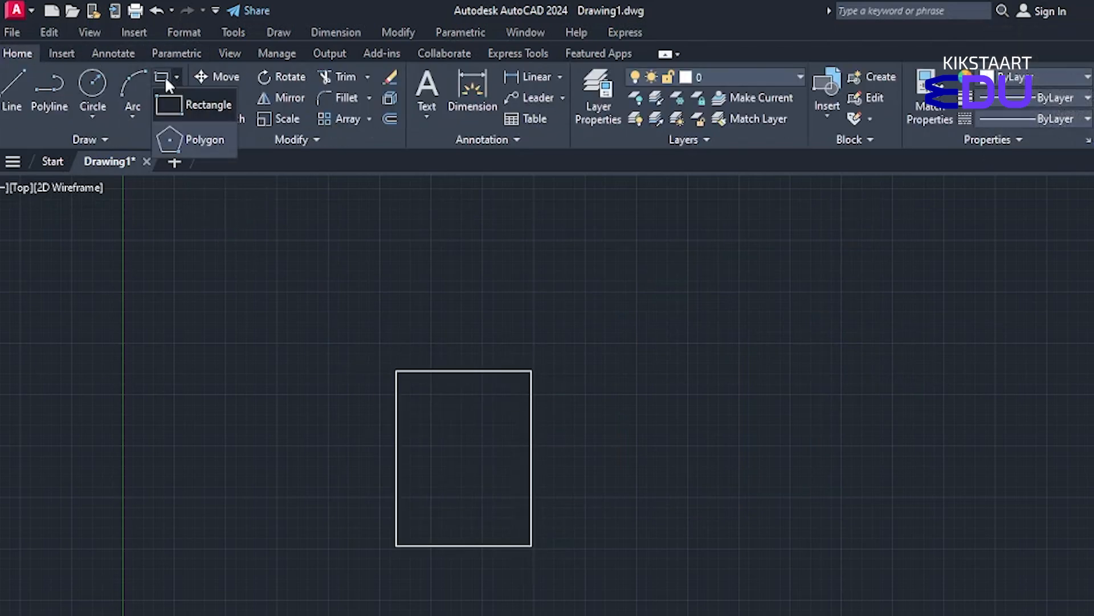
{"action": "left_click", "coordinate": [183, 111]}
{"action": "left_click", "coordinate": [731, 400]}
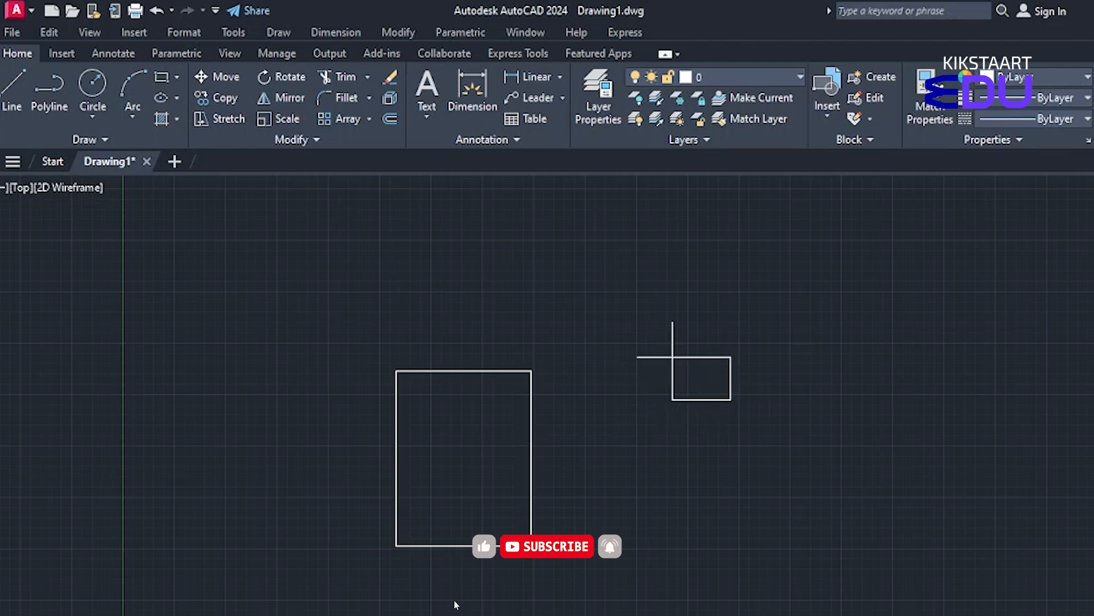
{"action": "left_click", "coordinate": [560, 236]}
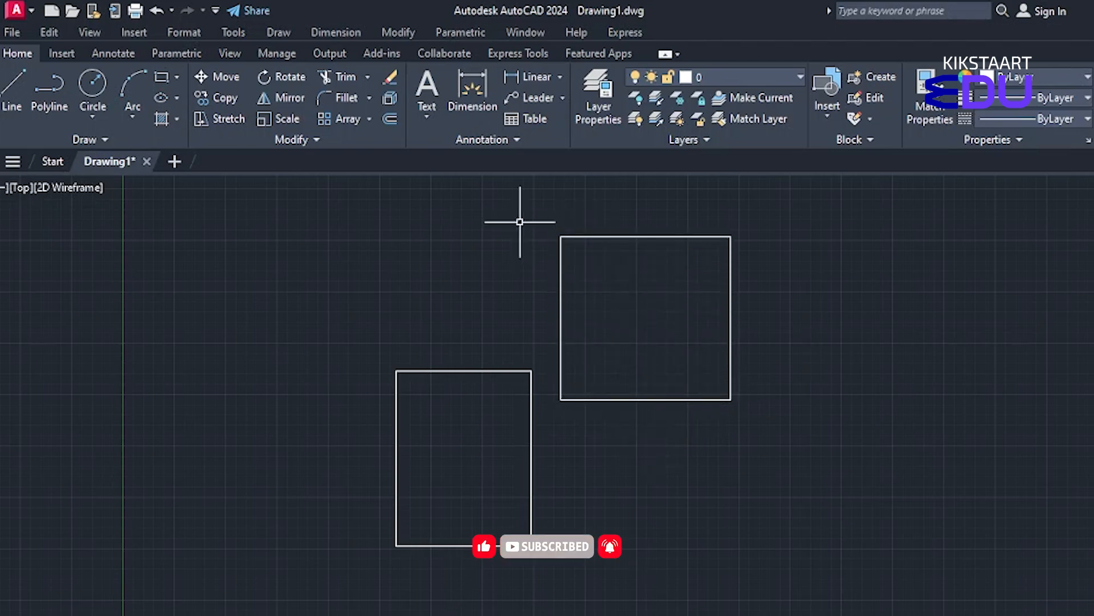
Hatch the lower rectangle with ANSI35 at scale 5, with background colour None and hatch colour ByLayer
{"action": "left_click", "coordinate": [162, 118]}
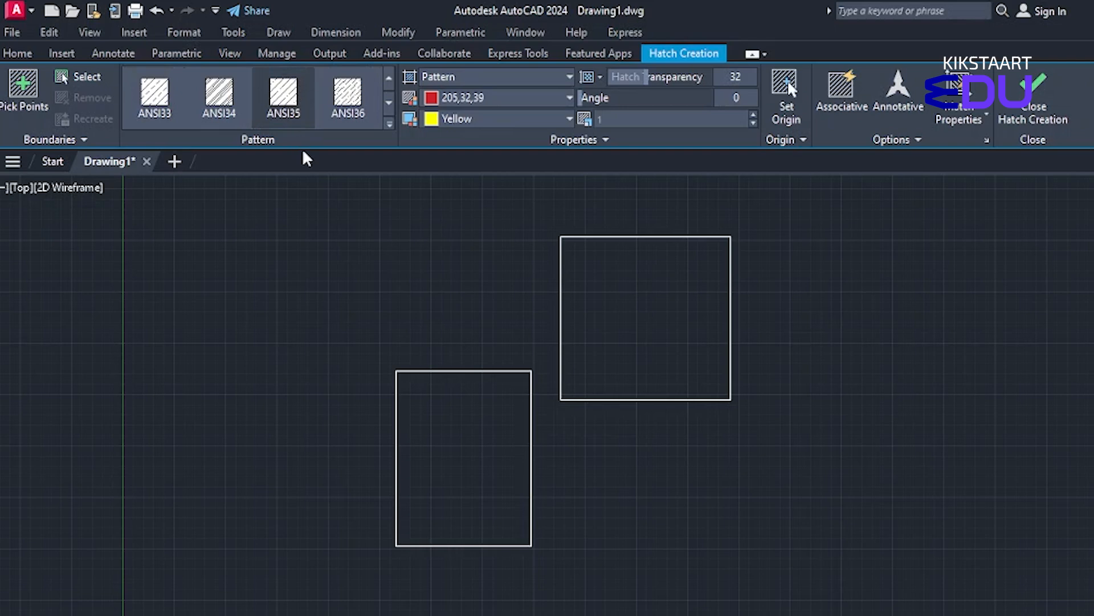
{"action": "left_click", "coordinate": [450, 433]}
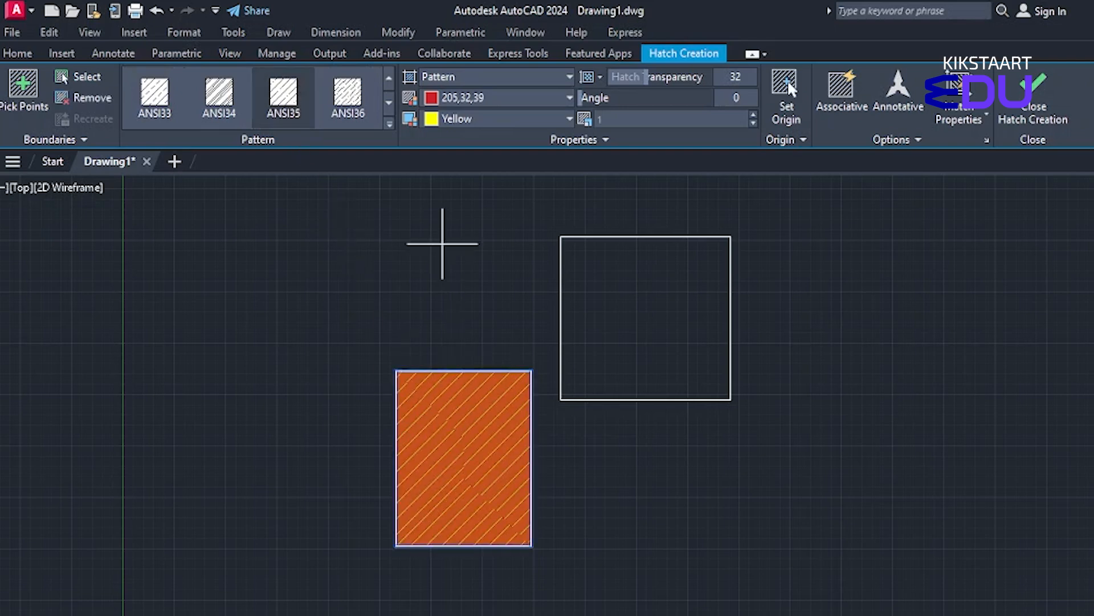
{"action": "left_click", "coordinate": [439, 118]}
{"action": "left_click", "coordinate": [429, 138]}
{"action": "left_click", "coordinate": [429, 99]}
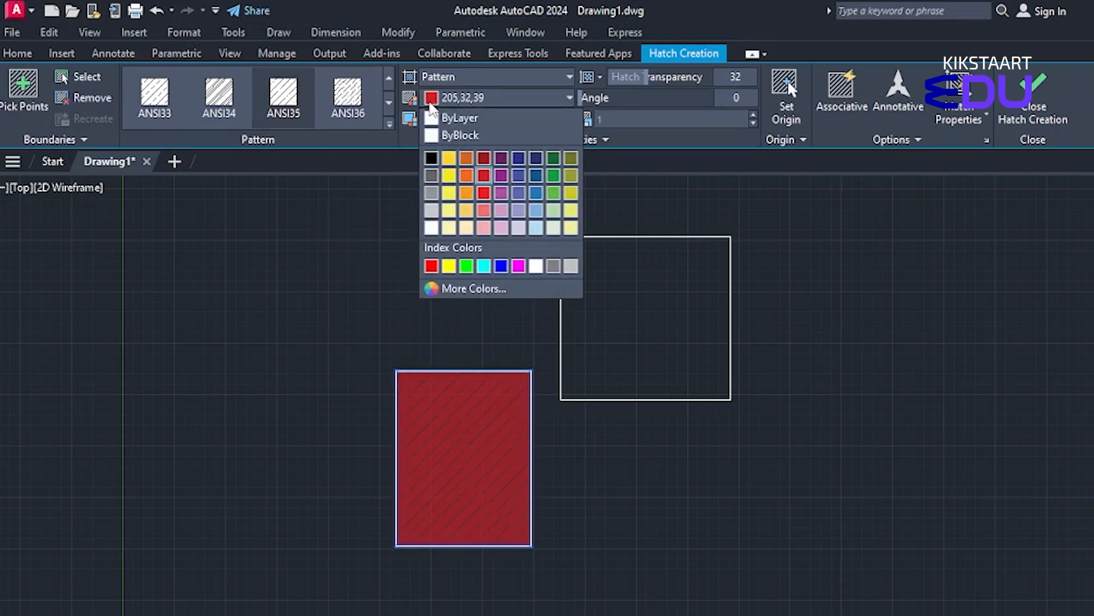
{"action": "left_click", "coordinate": [440, 118]}
Set the hatch origin to the bottom-left corner of the rectangle and finish the hatch
{"action": "scroll", "coordinate": [420, 481], "scroll_direction": "up", "scroll_amount": 6}
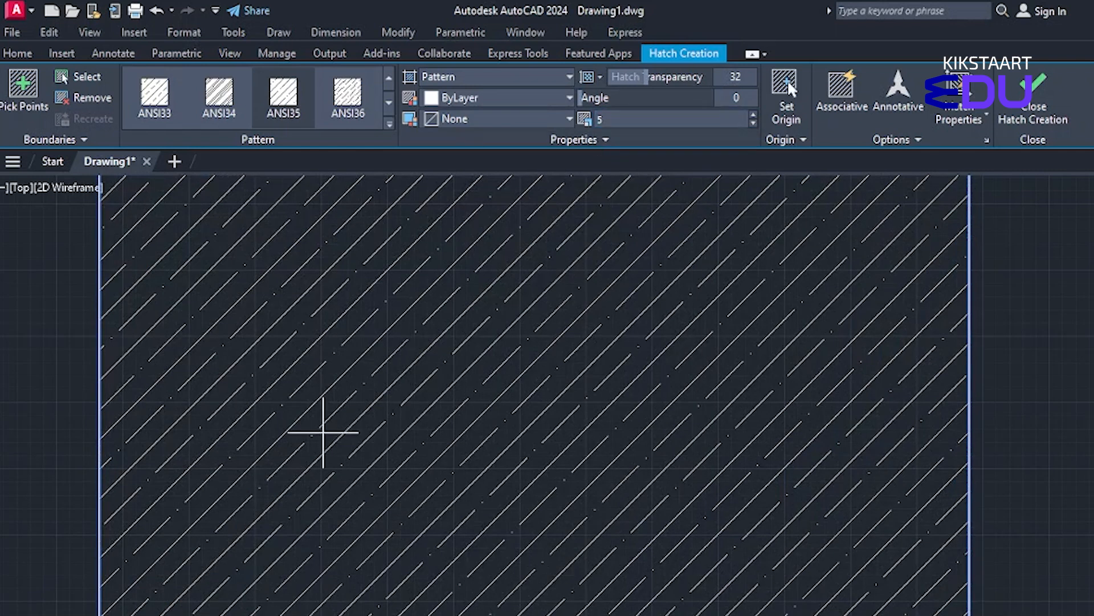
{"action": "scroll", "coordinate": [190, 613], "scroll_direction": "up", "scroll_amount": 2}
{"action": "middle_click_drag", "start_coordinate": [134, 612], "coordinate": [193, 479]}
{"action": "scroll", "coordinate": [193, 478], "scroll_direction": "up", "scroll_amount": 4}
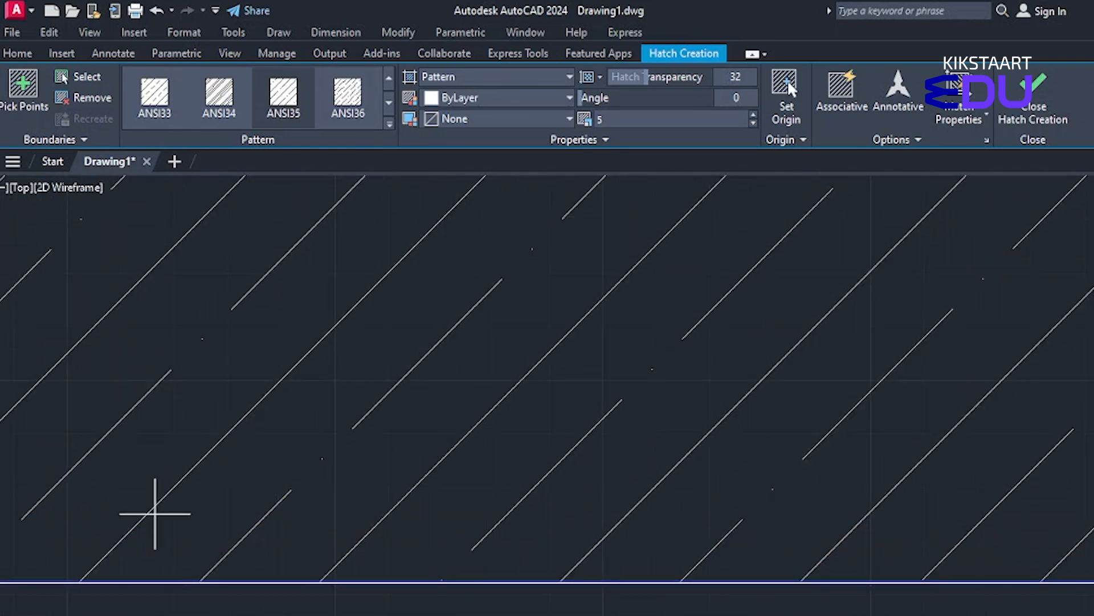
{"action": "middle_click_drag", "start_coordinate": [154, 513], "coordinate": [254, 456]}
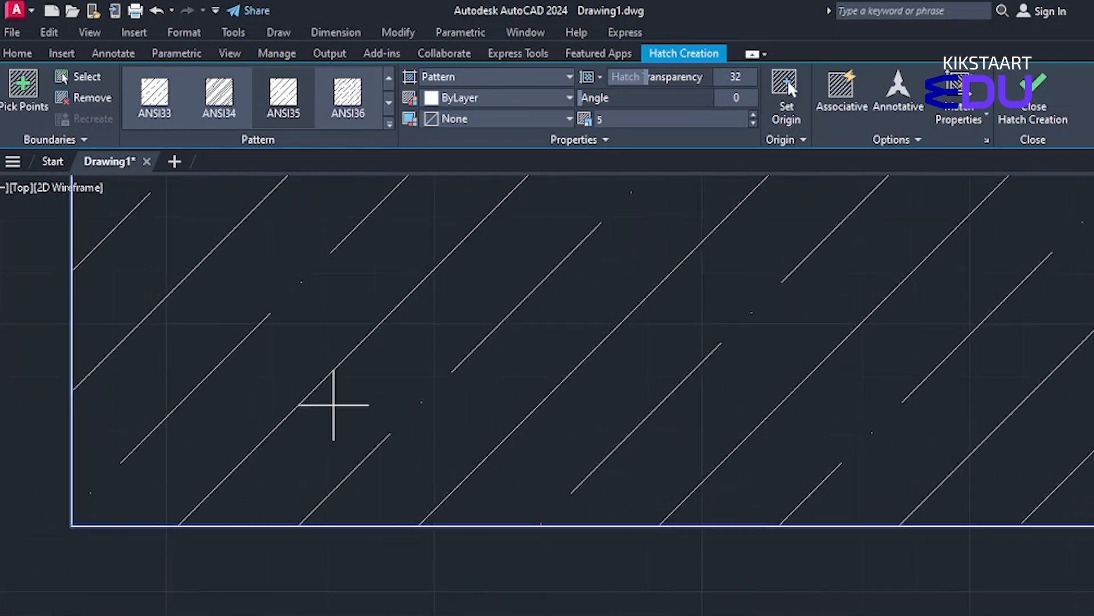
{"action": "left_click", "coordinate": [788, 139]}
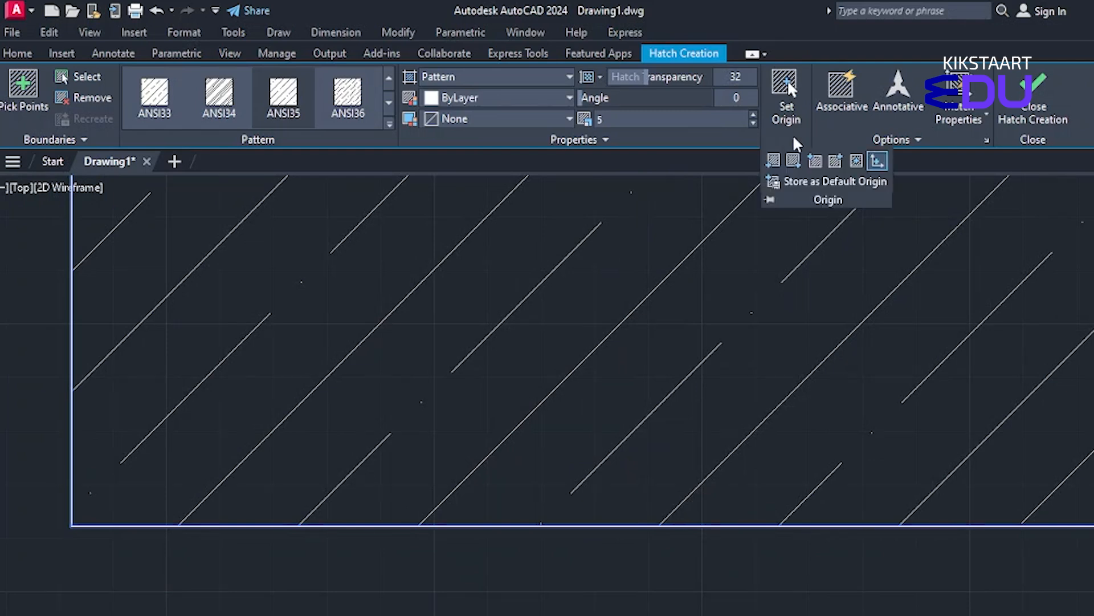
{"action": "left_click", "coordinate": [773, 161]}
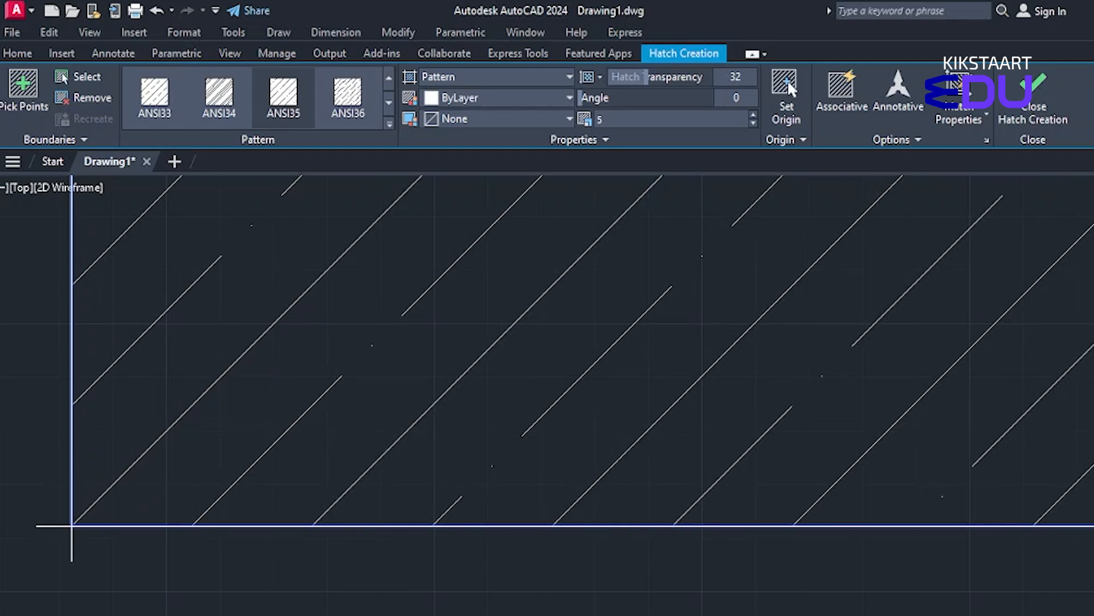
{"action": "left_click", "coordinate": [789, 140]}
{"action": "left_click", "coordinate": [796, 143]}
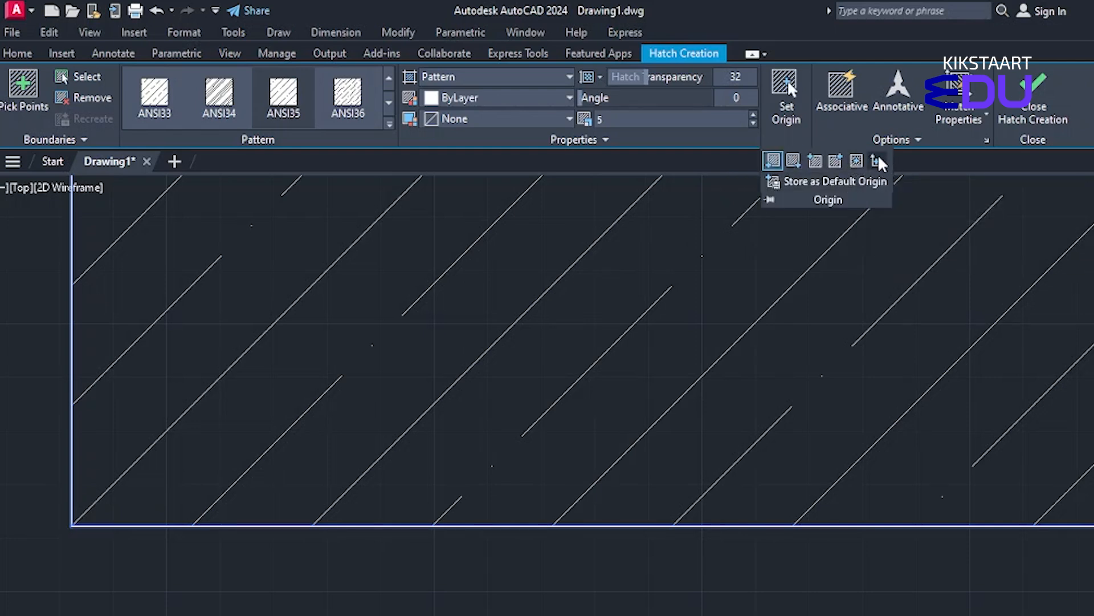
{"action": "scroll", "coordinate": [734, 286], "scroll_direction": "down", "scroll_amount": 2}
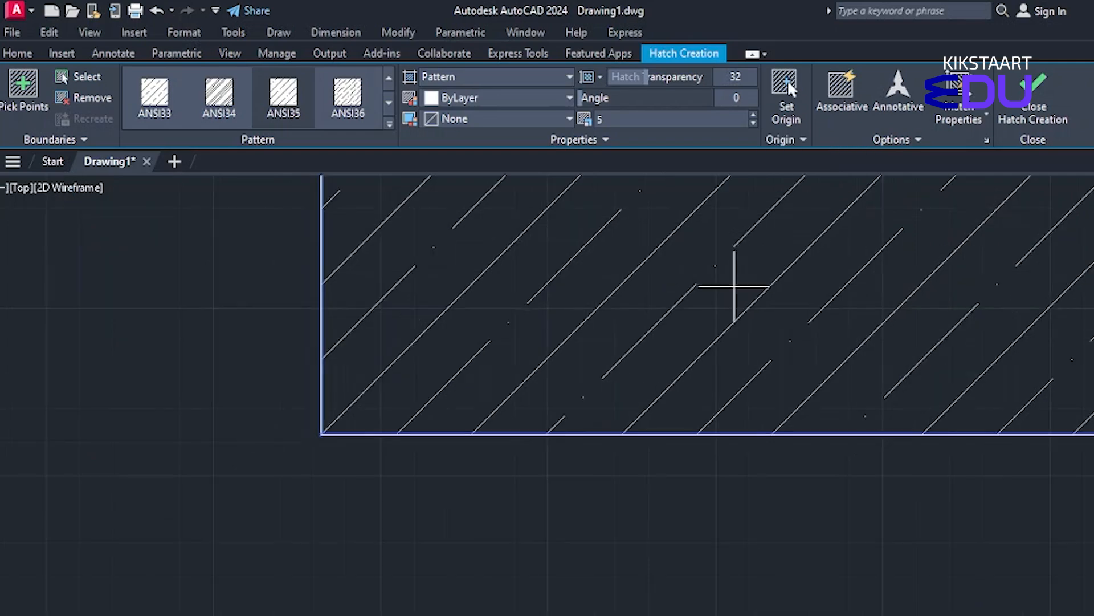
{"action": "key", "text": "Return"}
Delete the ANSI35 hatch from the lower rectangle, keeping the rectangle itself
{"action": "scroll", "coordinate": [401, 428], "scroll_direction": "down", "scroll_amount": 8}
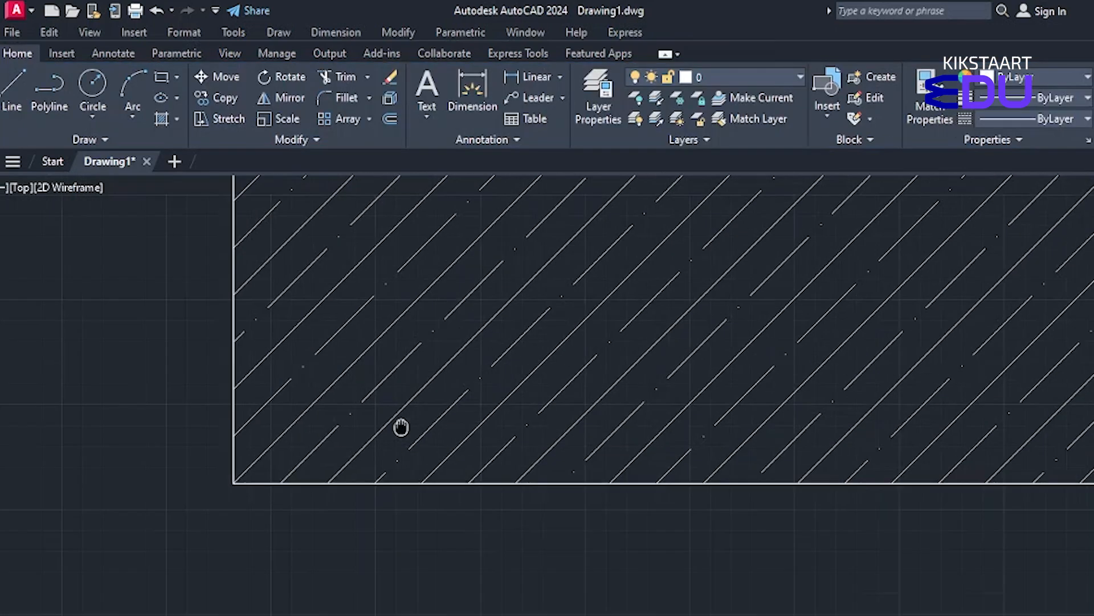
{"action": "scroll", "coordinate": [581, 383], "scroll_direction": "down", "scroll_amount": 2}
{"action": "left_click", "coordinate": [580, 365]}
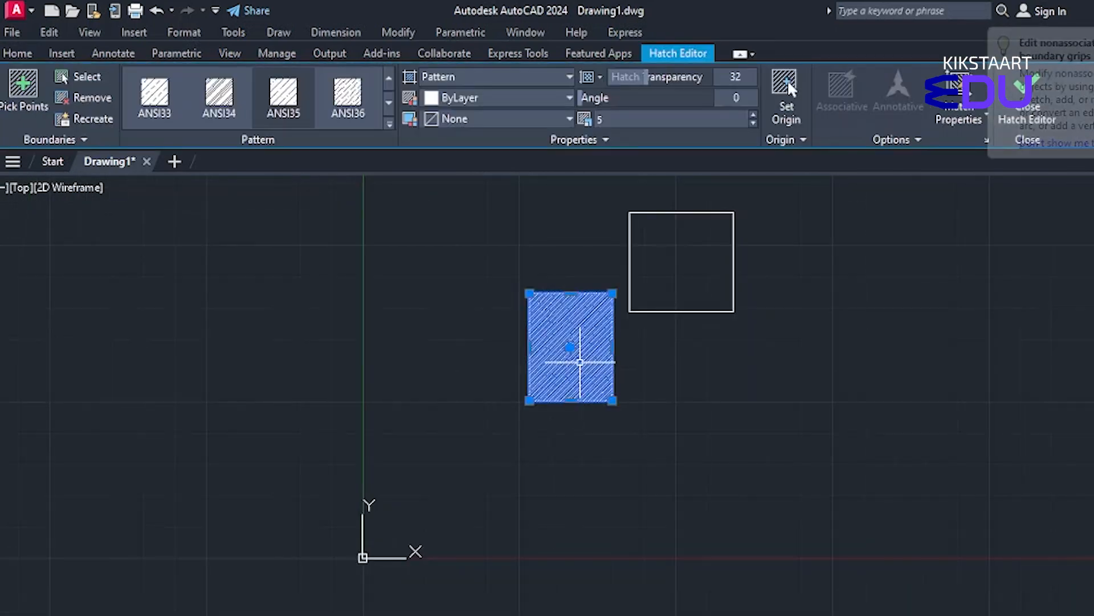
{"action": "key", "text": "Delete"}
Hatch the lower rectangle with the ANSI33 pattern by picking an internal point, and finish the hatch
{"action": "scroll", "coordinate": [567, 336], "scroll_direction": "up", "scroll_amount": 2}
{"action": "middle_click_drag", "start_coordinate": [562, 335], "coordinate": [499, 416]}
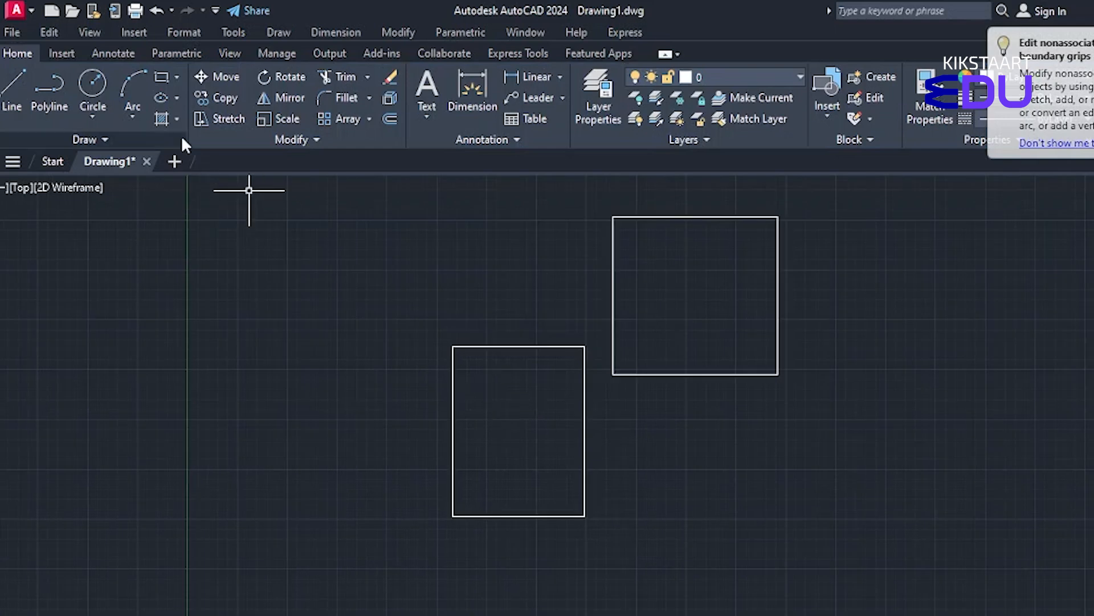
{"action": "left_click", "coordinate": [161, 118]}
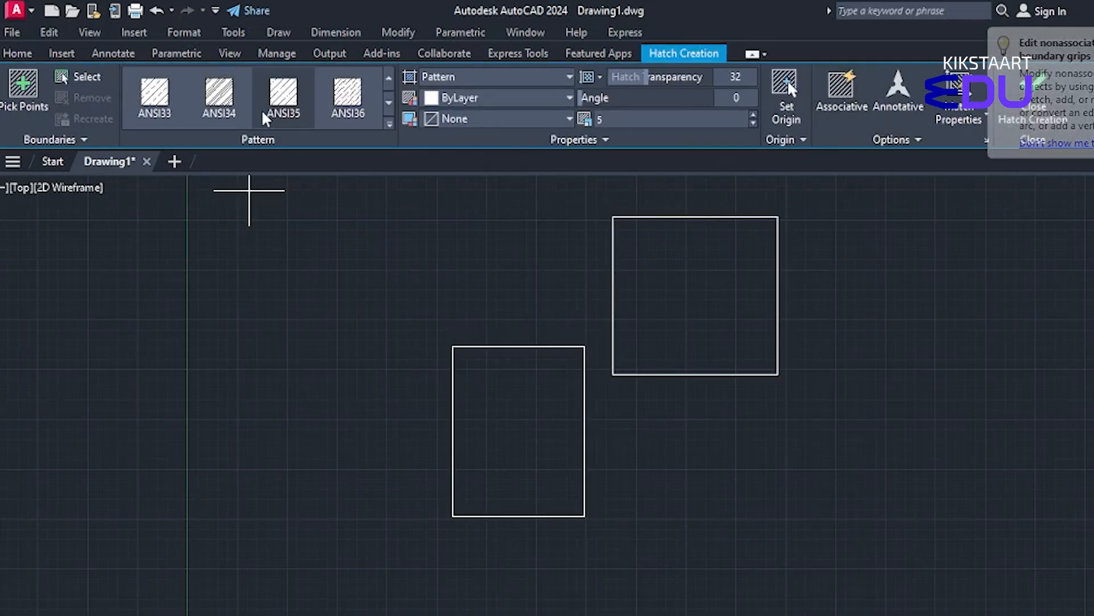
{"action": "left_click", "coordinate": [479, 399]}
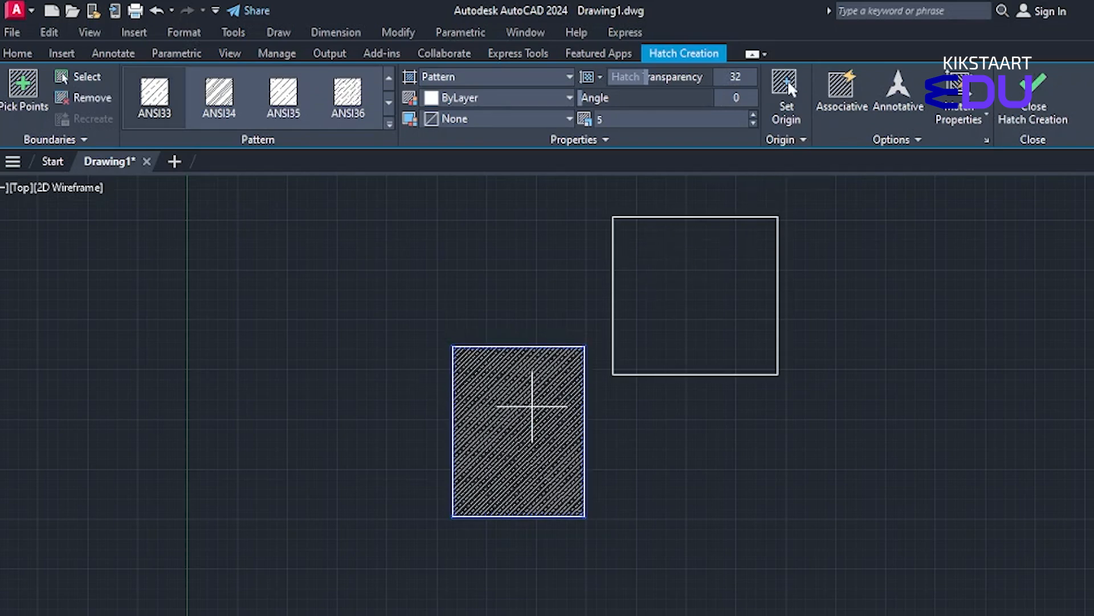
{"action": "key", "text": "Return"}
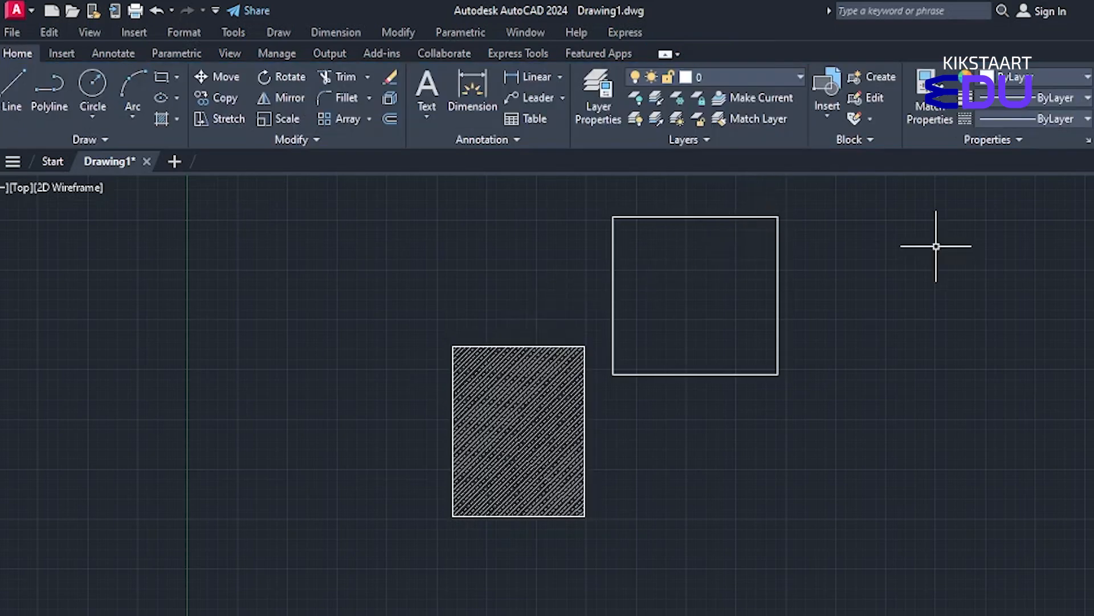
Try stretching the hatch's top edge upward beyond the rectangle in two successive grip moves
{"action": "left_click", "coordinate": [538, 372]}
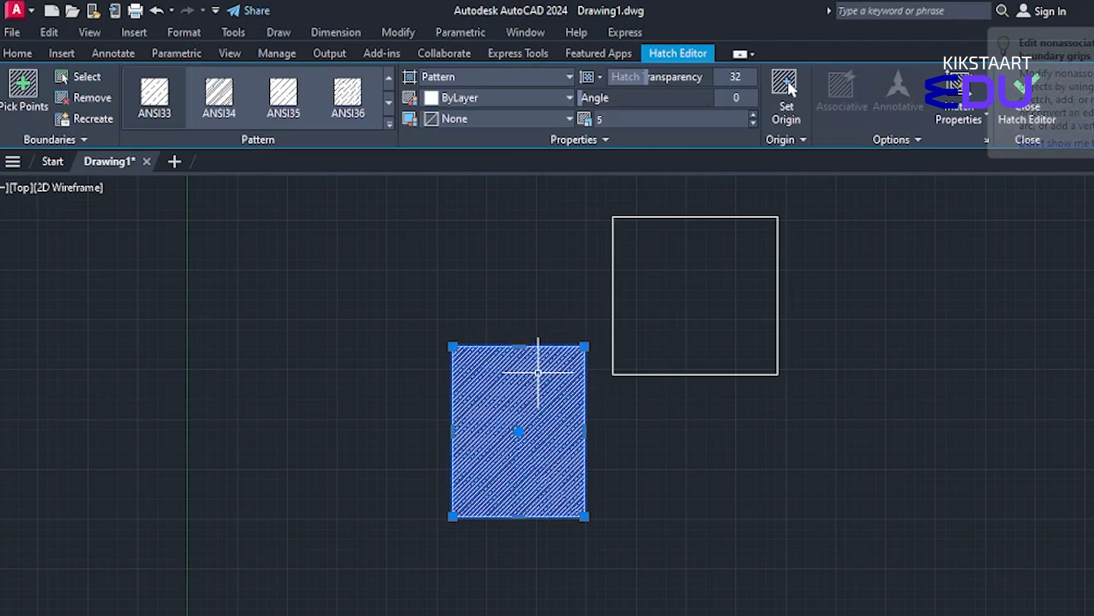
{"action": "left_click", "coordinate": [519, 346]}
{"action": "left_click", "coordinate": [513, 283]}
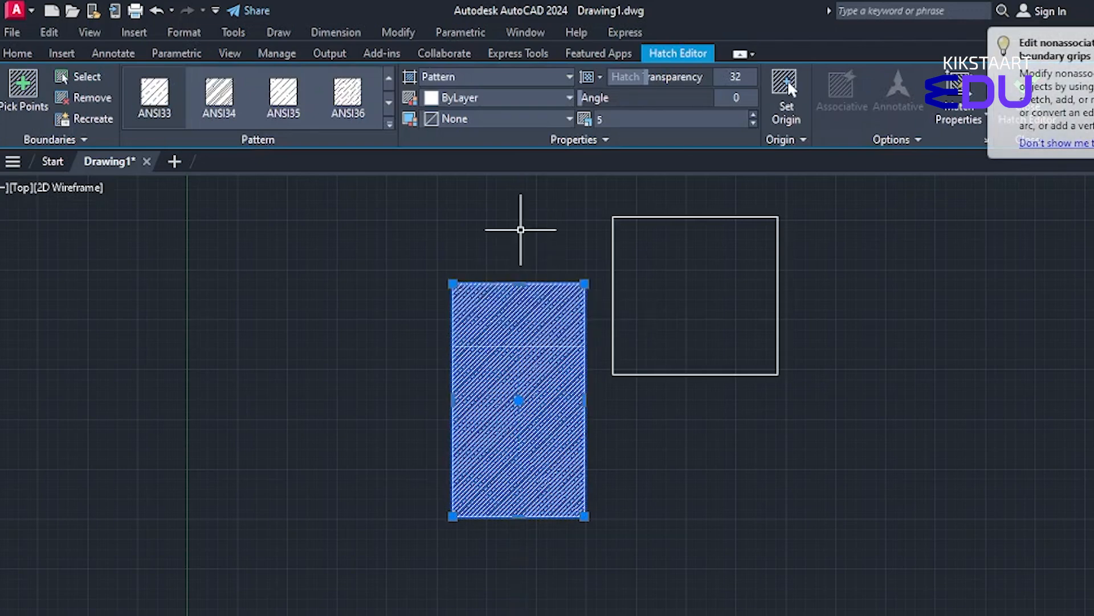
{"action": "left_click", "coordinate": [519, 283]}
{"action": "left_click", "coordinate": [517, 221]}
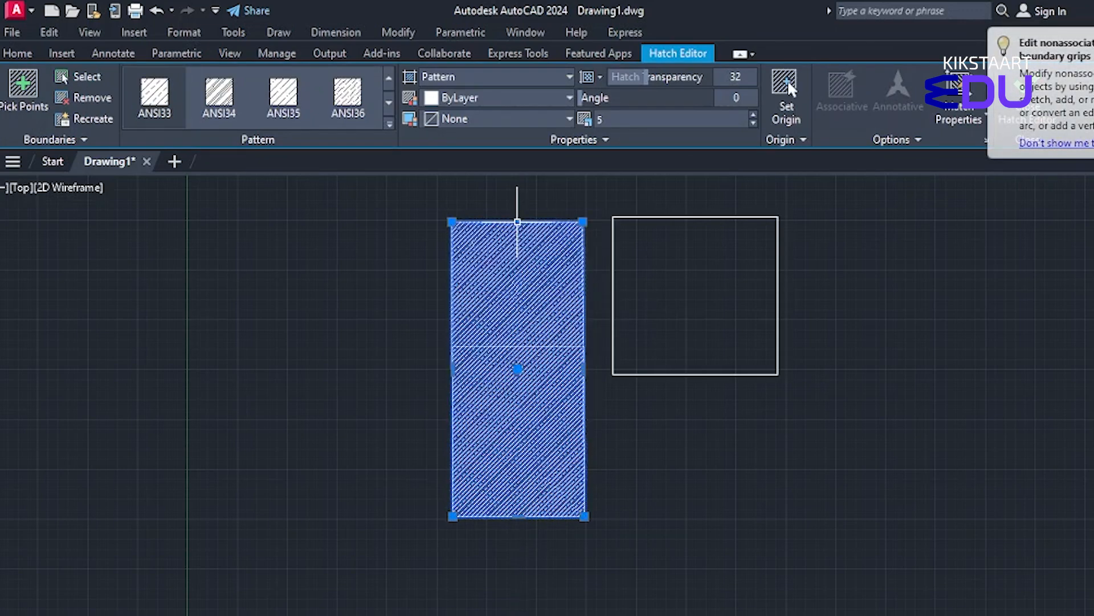
Try stretching the hatch's left edge outward beyond the rectangle in two grip moves, and deselect the hatch
{"action": "left_click", "coordinate": [452, 370]}
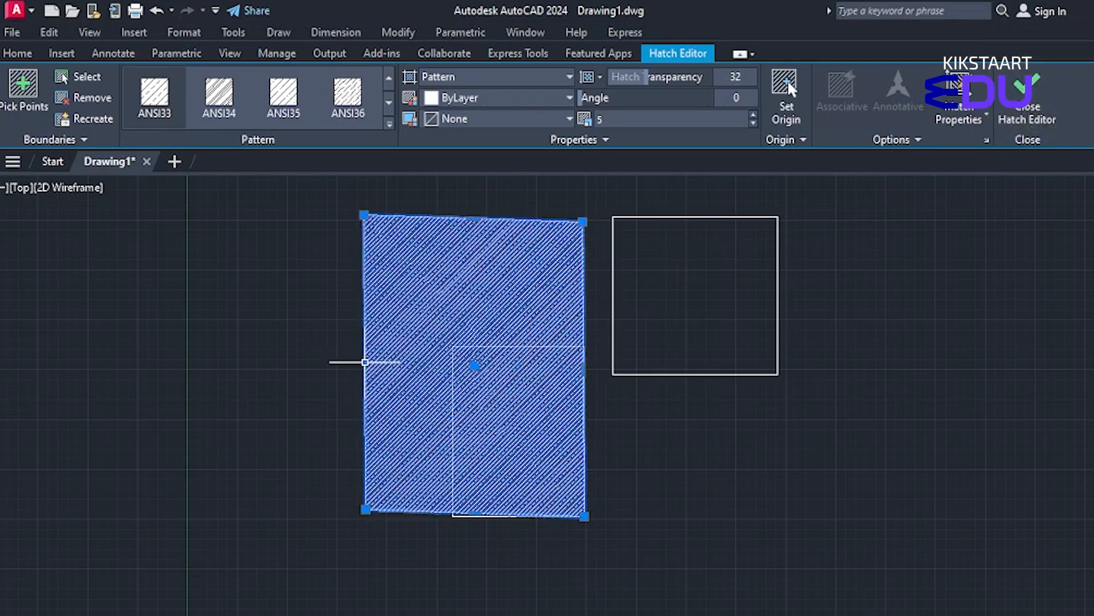
{"action": "left_click", "coordinate": [365, 362]}
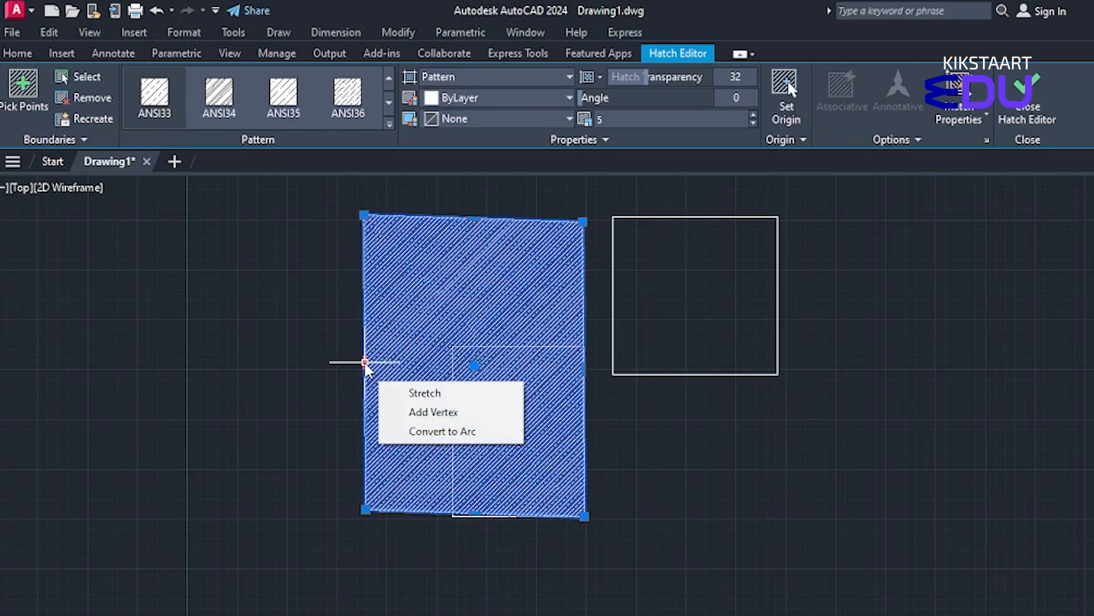
{"action": "left_click", "coordinate": [366, 361]}
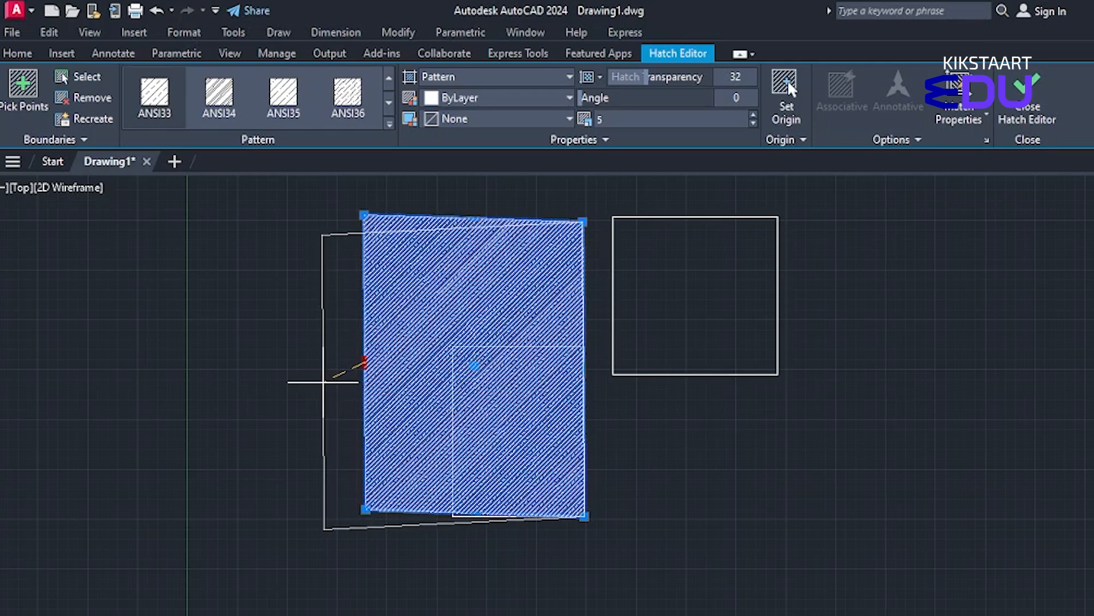
{"action": "left_click", "coordinate": [318, 364]}
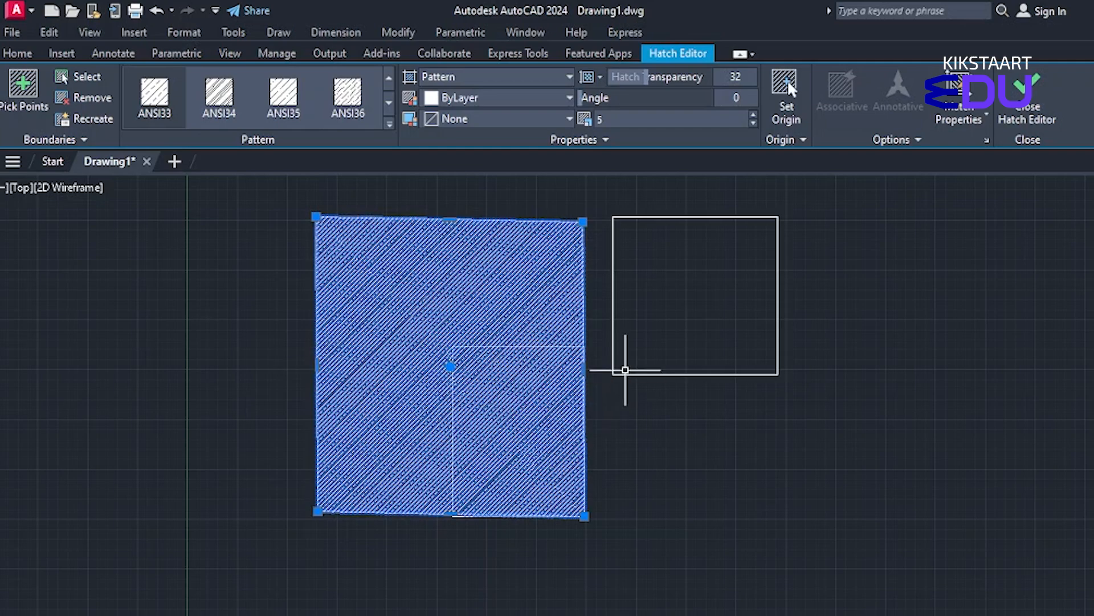
{"action": "key", "text": "Escape"}
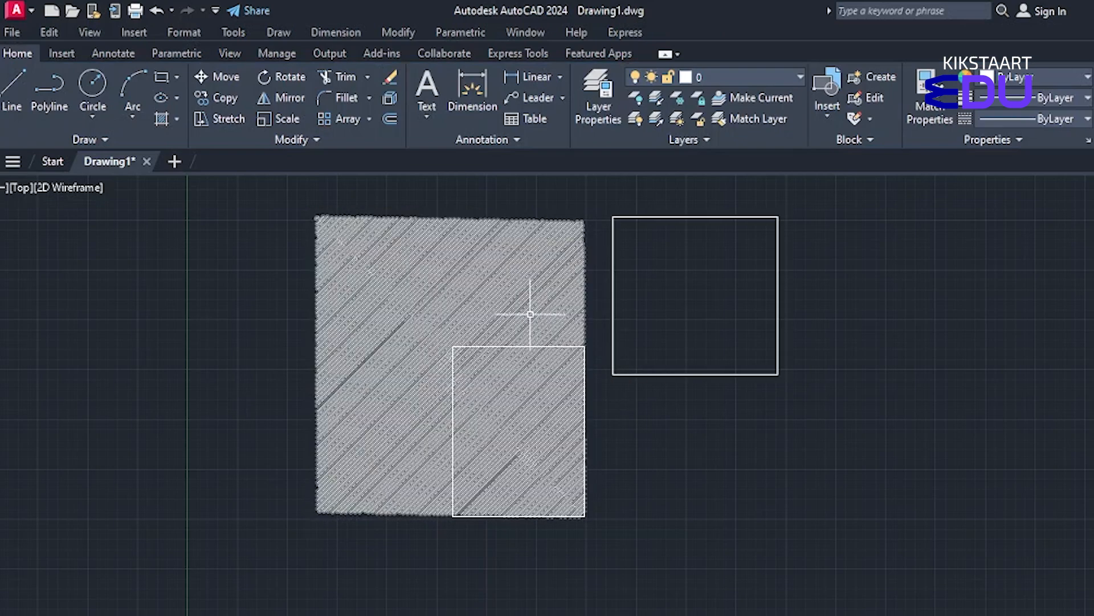
Inspect the stretched hatch around its original rectangle, and undo all the edge stretches
{"action": "left_click", "coordinate": [530, 314]}
{"action": "scroll", "coordinate": [505, 276], "scroll_direction": "up", "scroll_amount": 4}
{"action": "scroll", "coordinate": [498, 311], "scroll_direction": "down", "scroll_amount": 4}
{"action": "scroll", "coordinate": [490, 342], "scroll_direction": "up", "scroll_amount": 4}
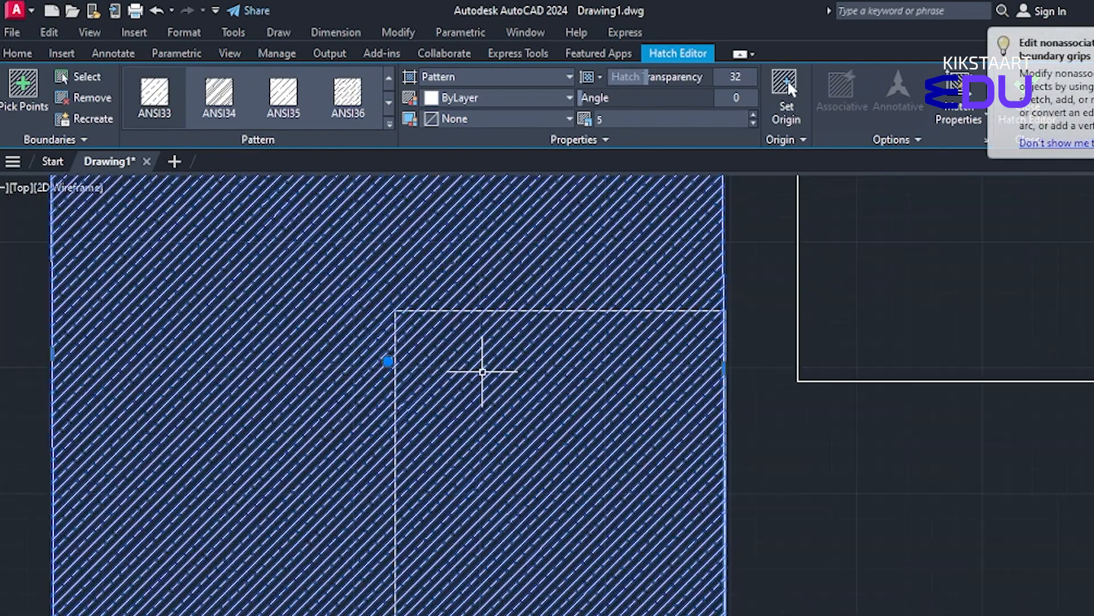
{"action": "key", "text": "Escape"}
{"action": "scroll", "coordinate": [403, 428], "scroll_direction": "down", "scroll_amount": 4}
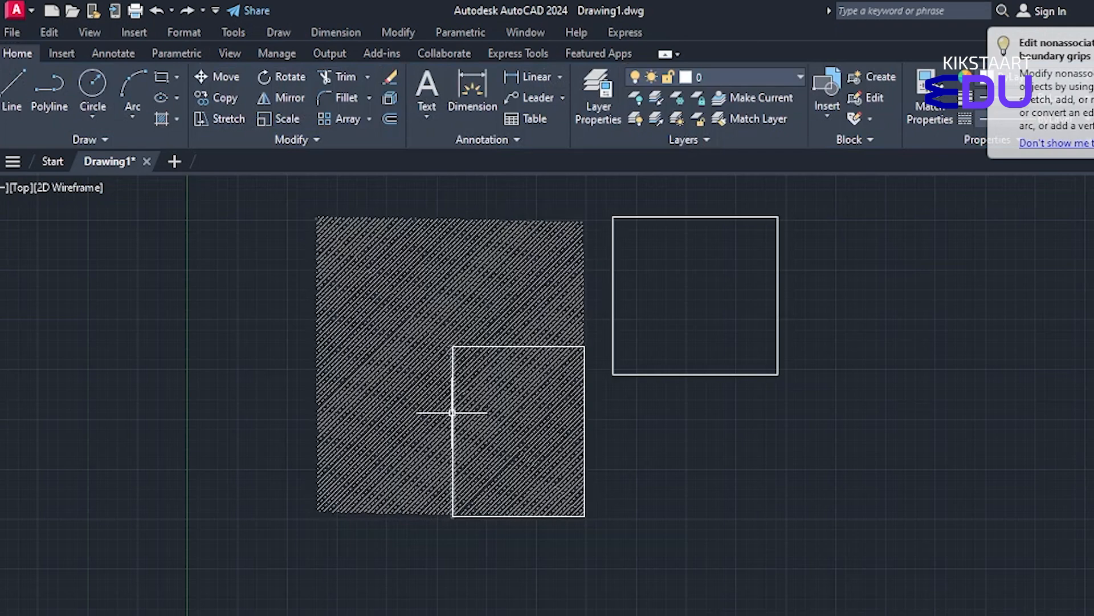
{"action": "key", "text": "ctrl+z"}
{"action": "key", "text": "ctrl+z"}
{"action": "key", "text": "ctrl+z"}
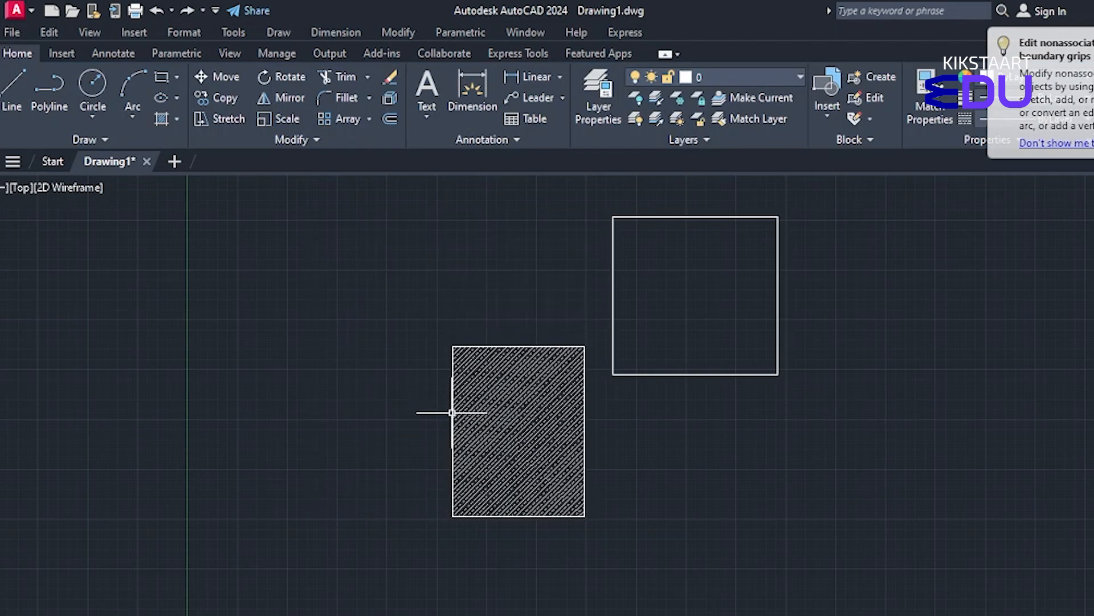
Stretch the hatched lower rectangle's left edge outward in two successive grip moves
{"action": "scroll", "coordinate": [452, 412], "scroll_direction": "up", "scroll_amount": 5}
{"action": "left_click", "coordinate": [447, 406]}
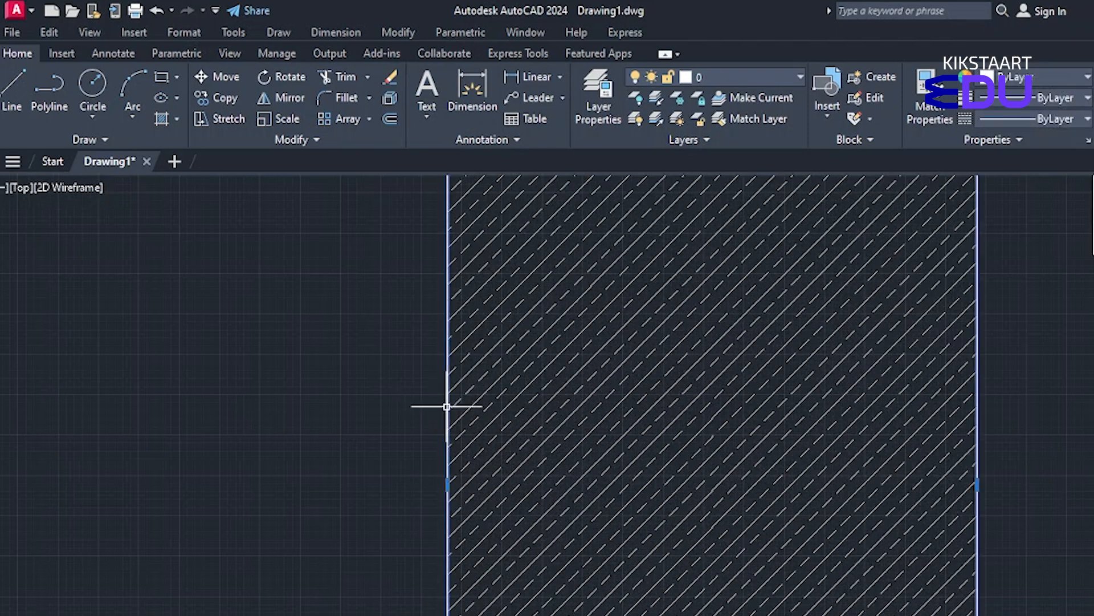
{"action": "left_click", "coordinate": [446, 484]}
{"action": "left_click", "coordinate": [359, 474]}
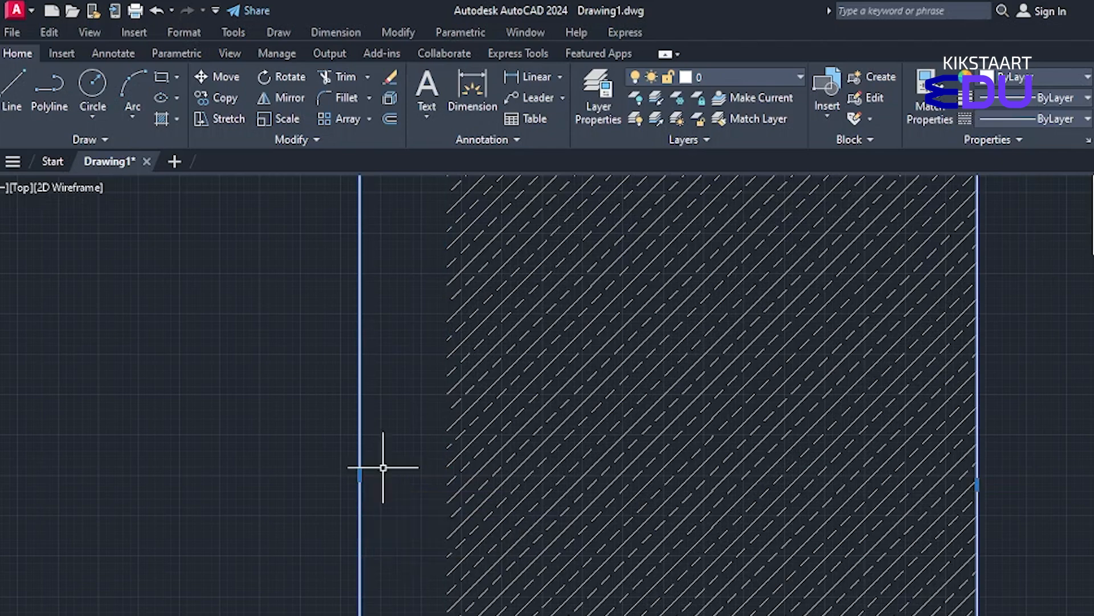
{"action": "scroll", "coordinate": [381, 464], "scroll_direction": "down", "scroll_amount": 3}
{"action": "middle_click_drag", "start_coordinate": [393, 460], "coordinate": [381, 402]}
{"action": "left_click", "coordinate": [368, 407]}
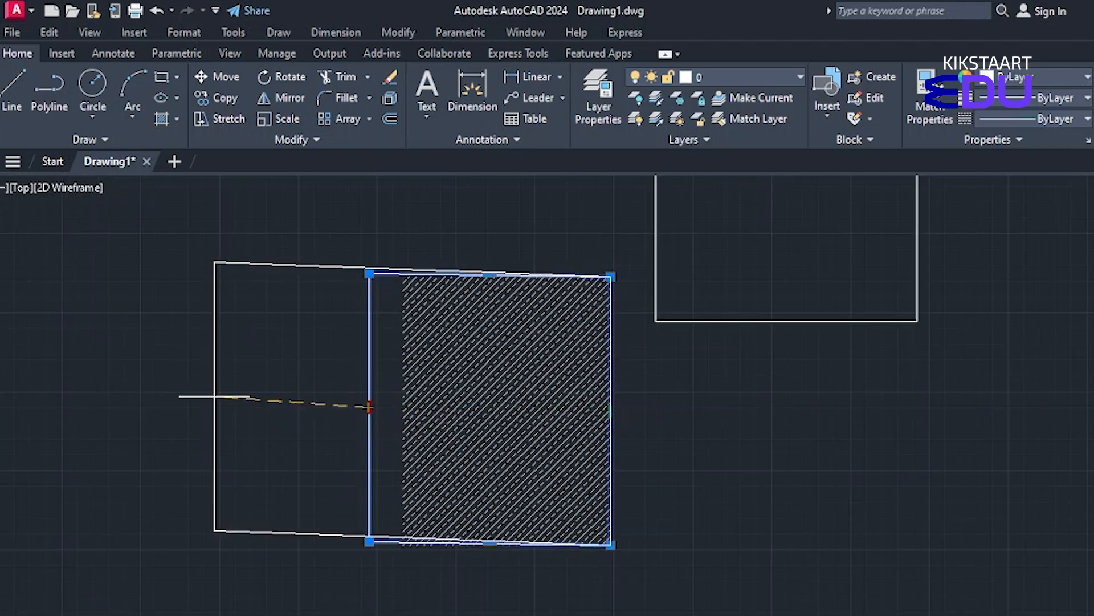
{"action": "left_click", "coordinate": [215, 397]}
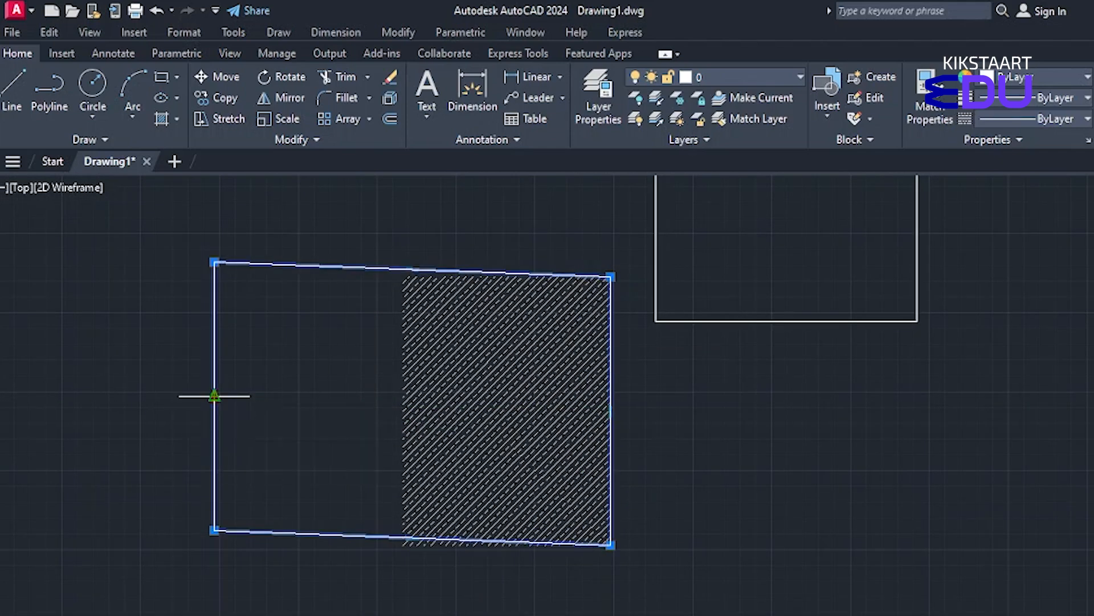
Stretch the hatch's left edge outward toward the rectangle's left edge, and deselect everything
{"action": "left_click", "coordinate": [410, 427]}
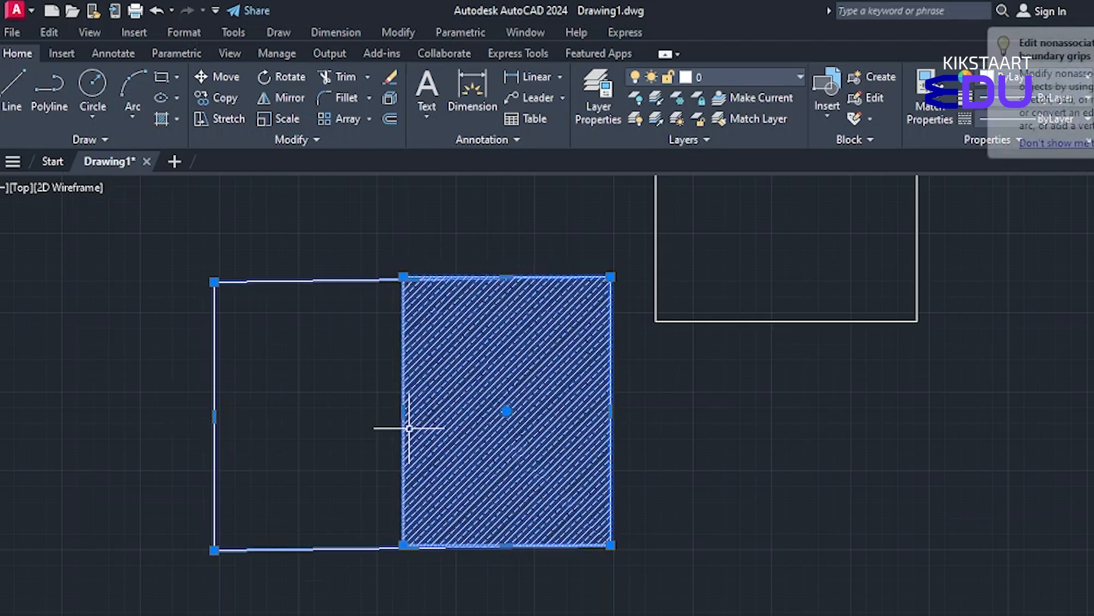
{"action": "left_click", "coordinate": [403, 410]}
{"action": "left_click", "coordinate": [239, 414]}
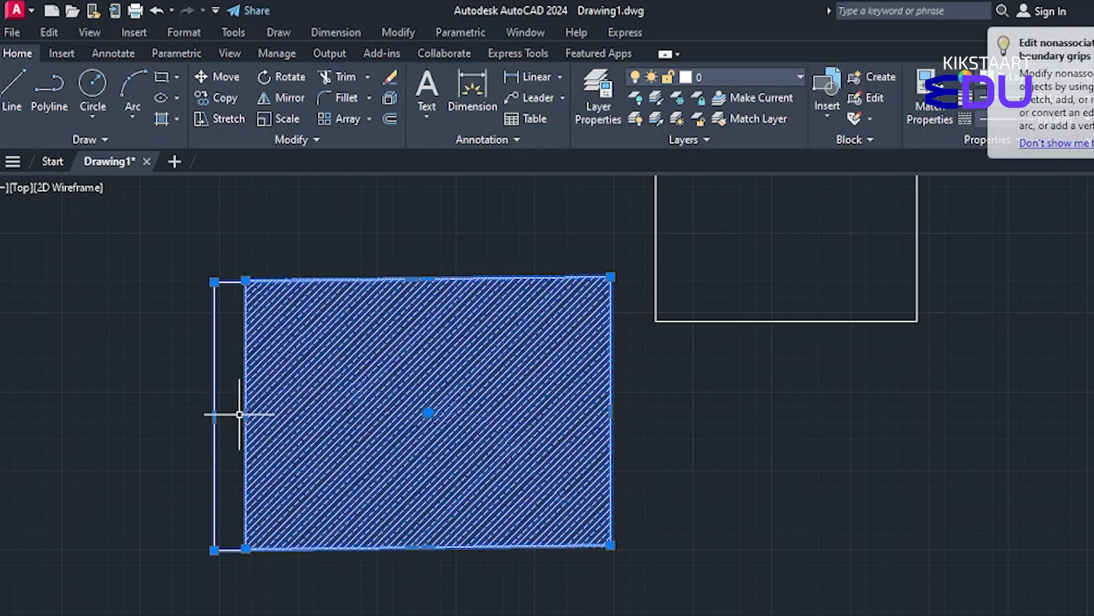
{"action": "key", "text": "Escape"}
Delete the hatch and fill the stretched rectangle with a new ANSI34 hatch by picking an internal point
{"action": "left_click", "coordinate": [257, 415]}
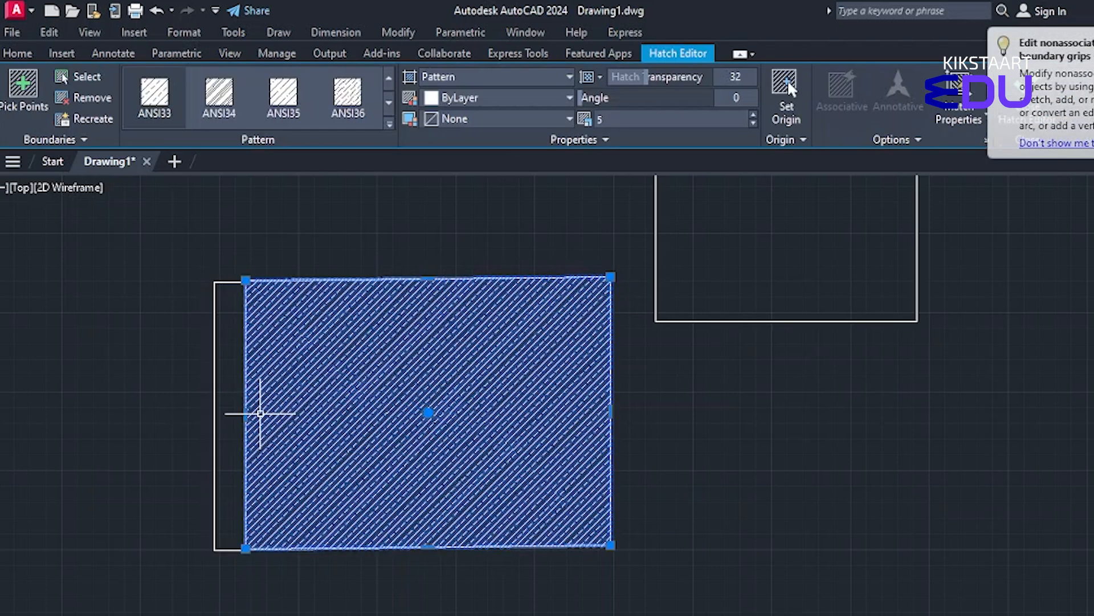
{"action": "key", "text": "Delete"}
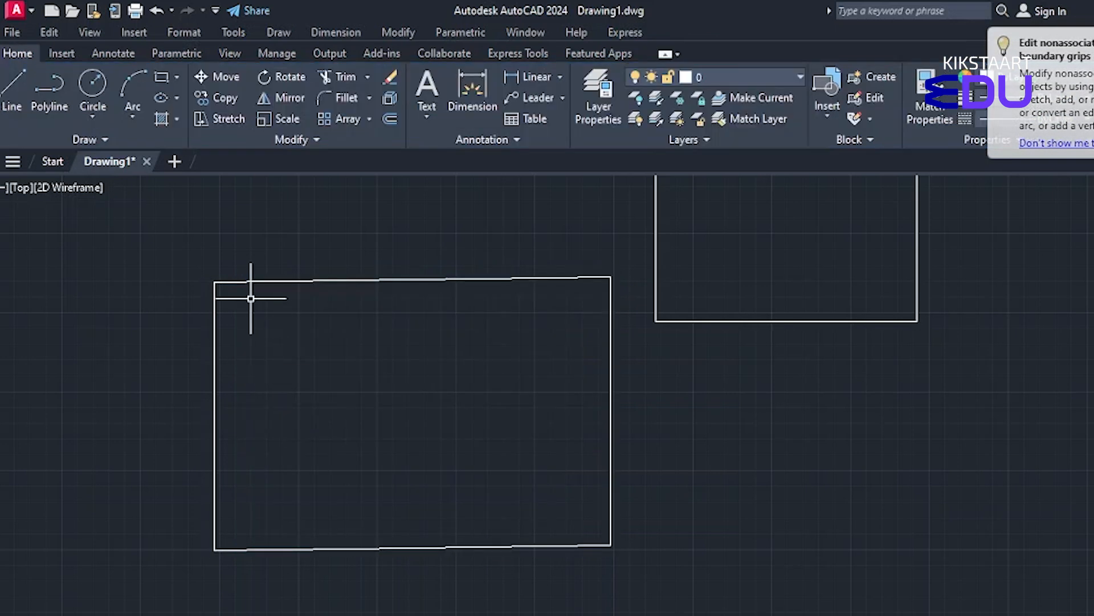
{"action": "left_click", "coordinate": [162, 118]}
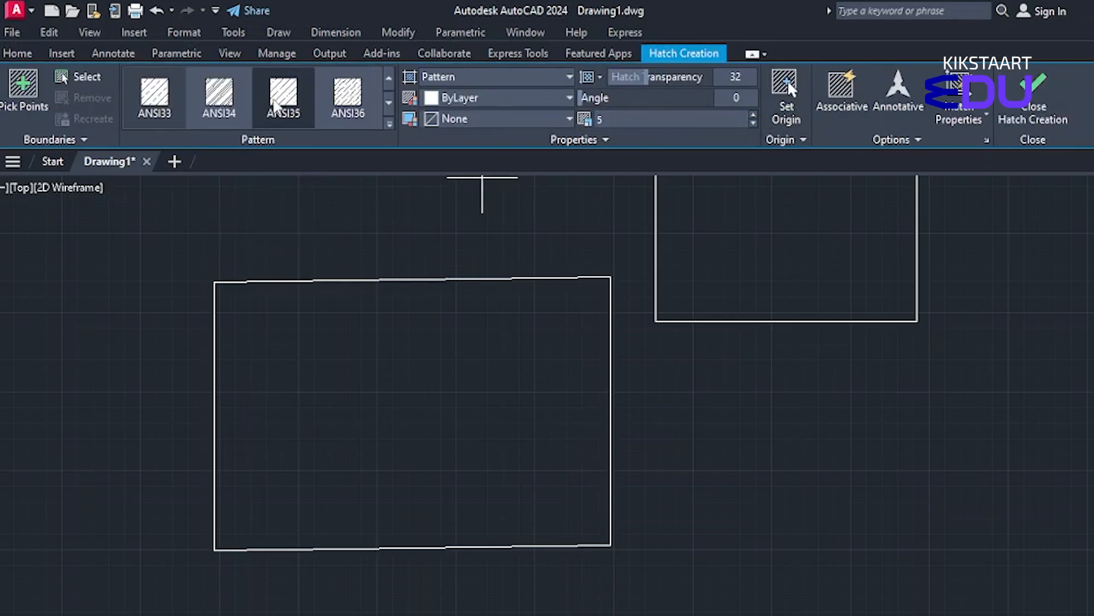
{"action": "left_click", "coordinate": [219, 94]}
{"action": "left_click", "coordinate": [293, 341]}
{"action": "scroll", "coordinate": [378, 469], "scroll_direction": "up", "scroll_amount": 2}
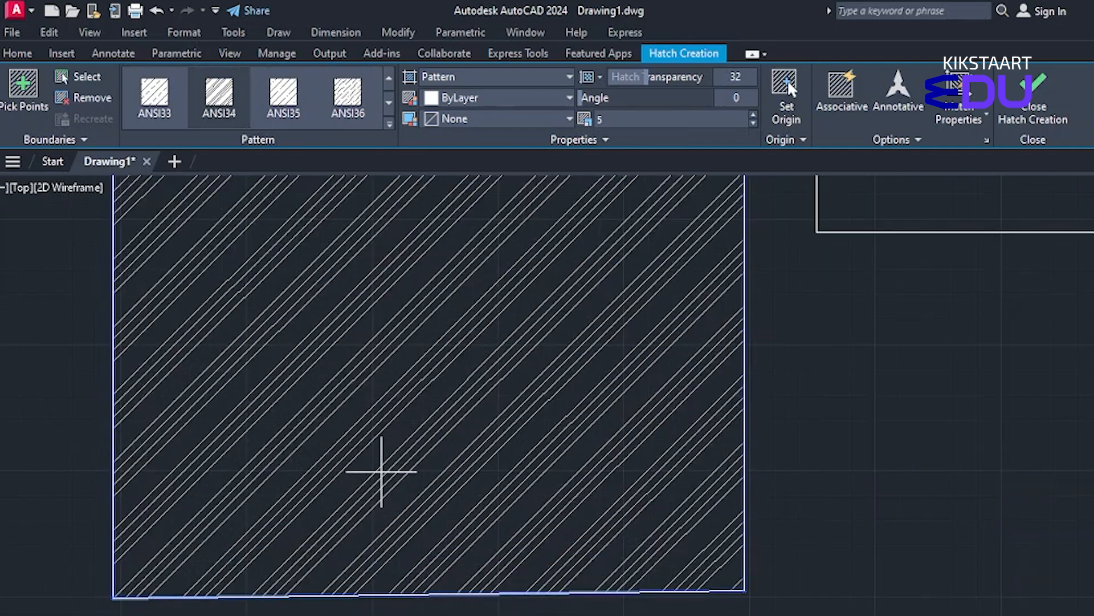
{"action": "scroll", "coordinate": [378, 469], "scroll_direction": "down", "scroll_amount": 4}
{"action": "key", "text": "Return"}
Stretch the right edge of the ANSI34-hatched rectangle outward beyond its hatch
{"action": "scroll", "coordinate": [520, 440], "scroll_direction": "up", "scroll_amount": 5}
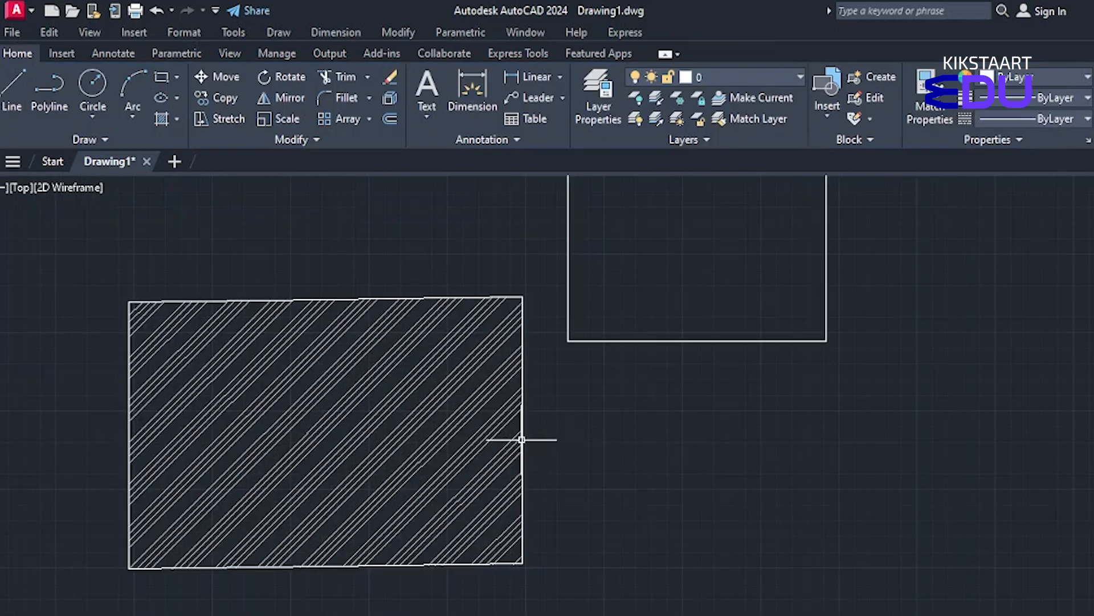
{"action": "left_click", "coordinate": [509, 395]}
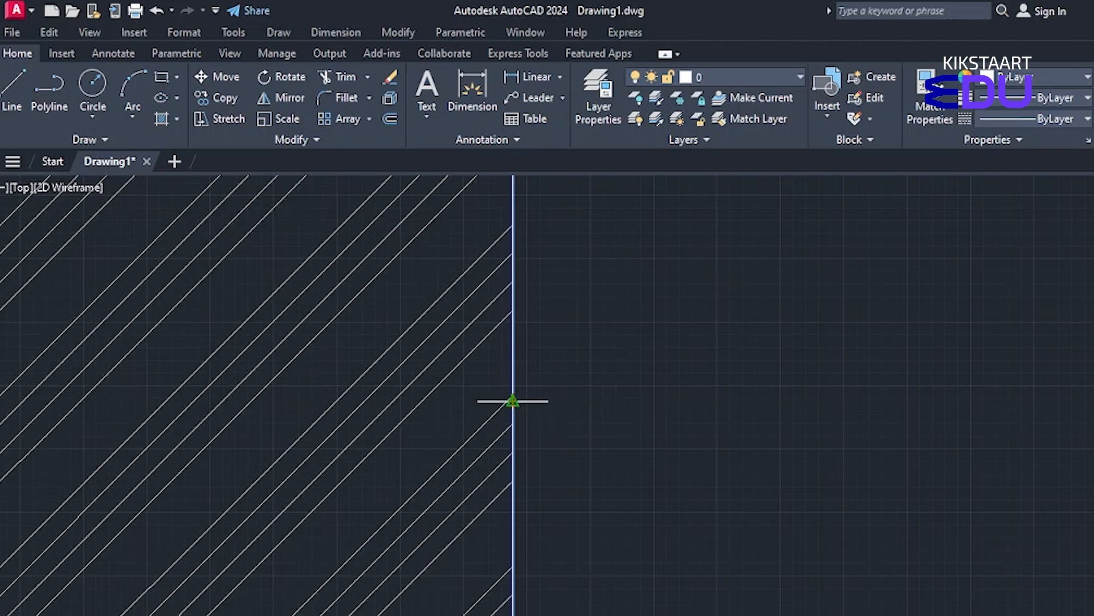
{"action": "left_click", "coordinate": [635, 379]}
{"action": "scroll", "coordinate": [586, 442], "scroll_direction": "down", "scroll_amount": 2}
{"action": "scroll", "coordinate": [586, 442], "scroll_direction": "down", "scroll_amount": 3}
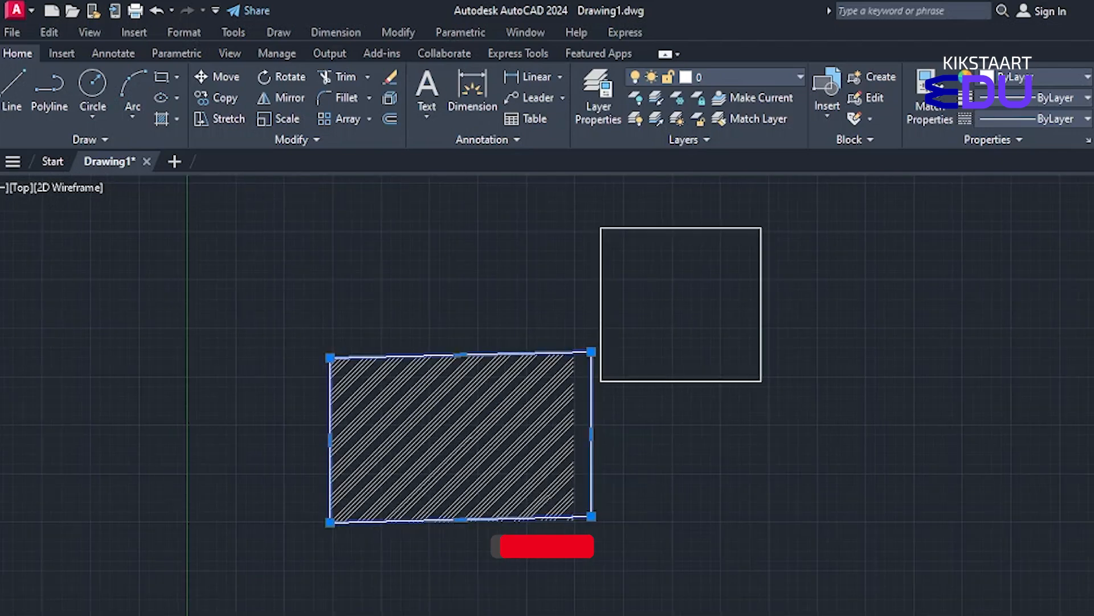
{"action": "middle_click_drag", "start_coordinate": [586, 441], "coordinate": [521, 374]}
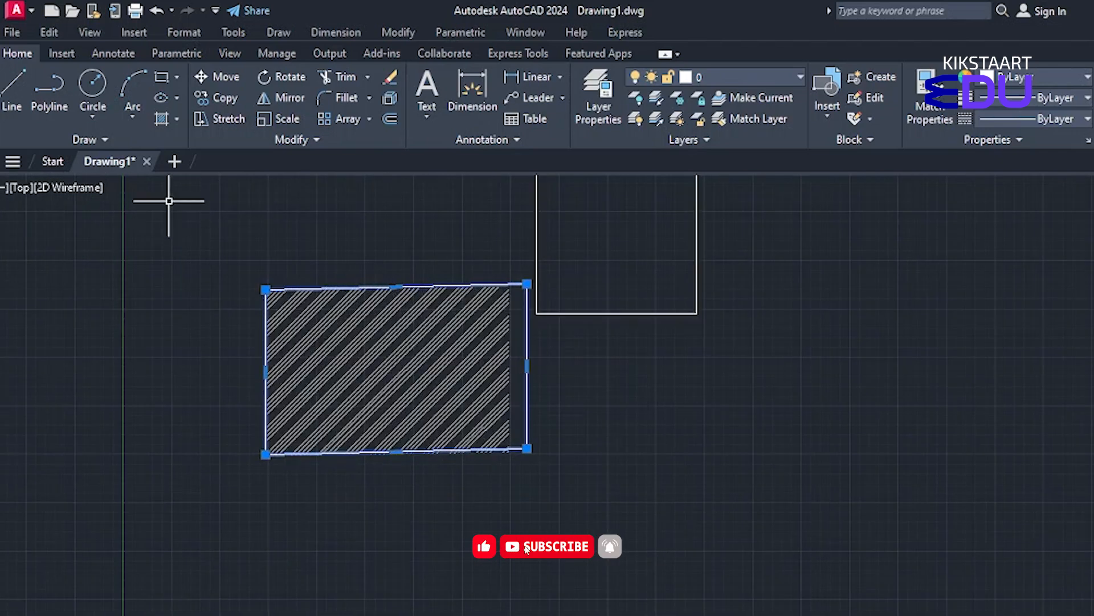
Hatch the empty upper rectangle with the ANSI36 pattern and the Associative option on, and finish the hatch
{"action": "left_click", "coordinate": [165, 121]}
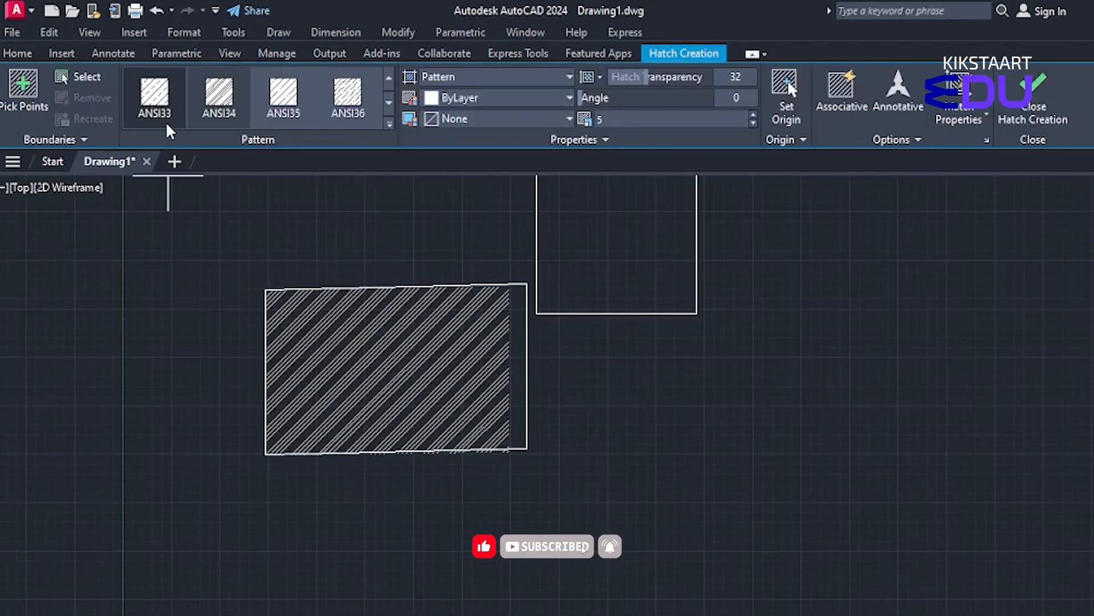
{"action": "left_click", "coordinate": [826, 108]}
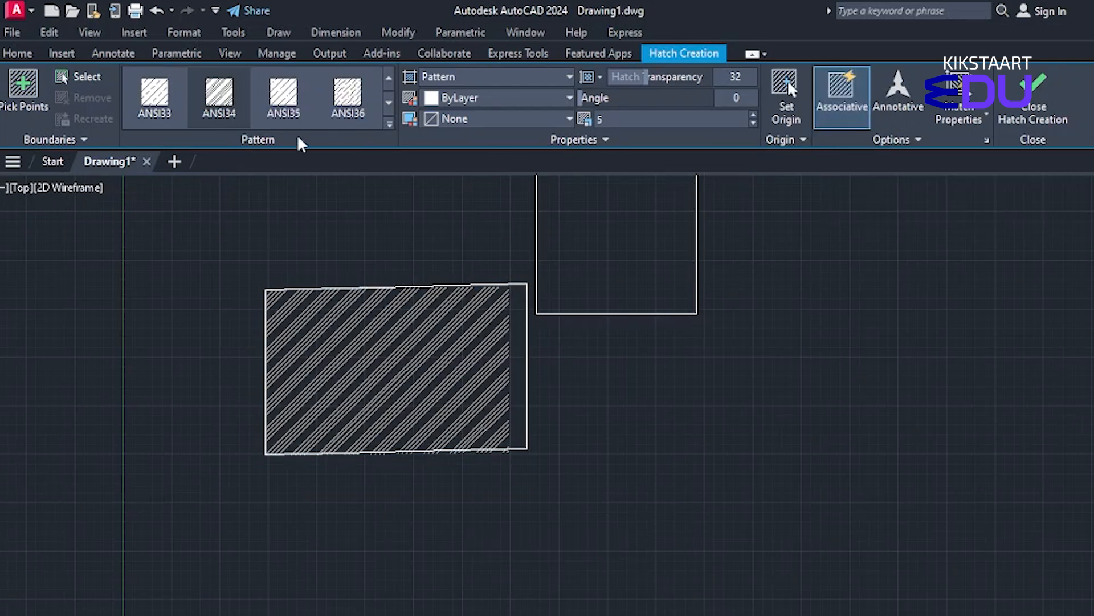
{"action": "left_click", "coordinate": [326, 93]}
{"action": "left_click", "coordinate": [593, 268]}
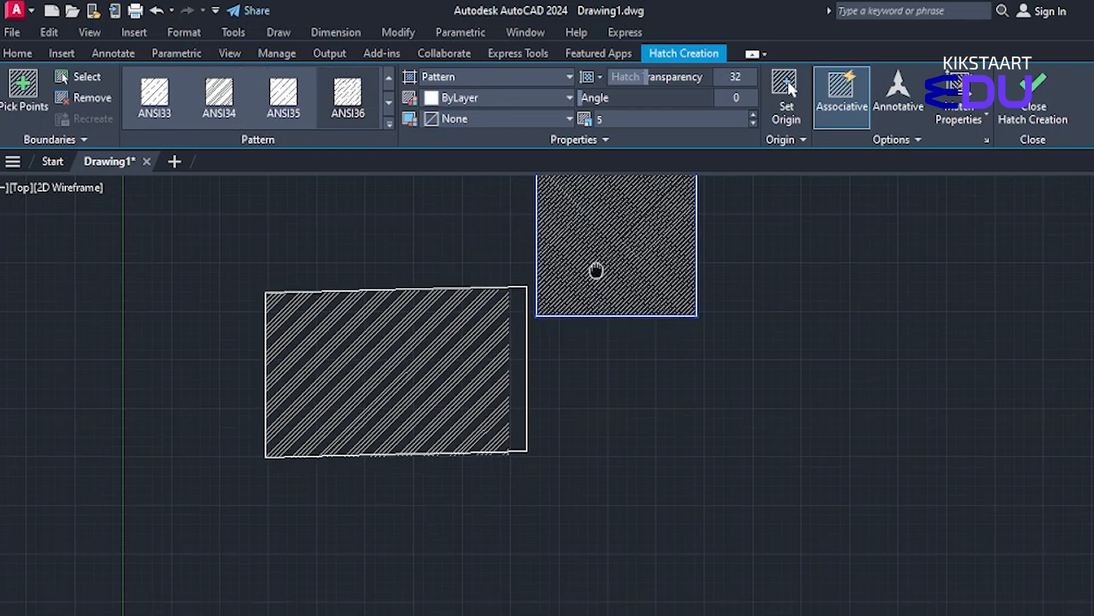
{"action": "scroll", "coordinate": [593, 269], "scroll_direction": "up", "scroll_amount": 2}
{"action": "left_click", "coordinate": [1032, 109]}
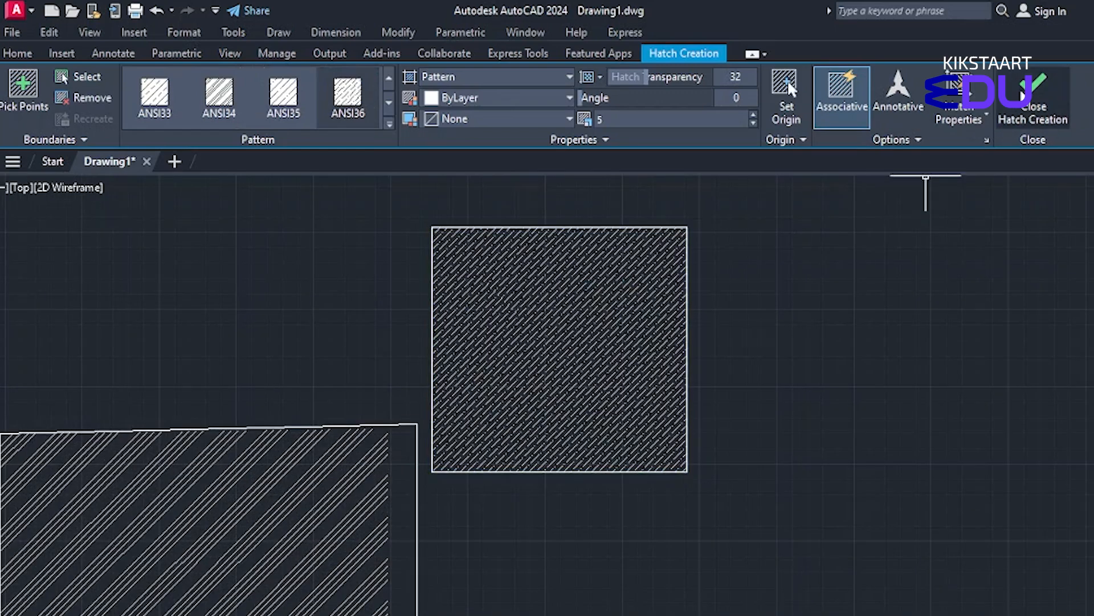
Stretch the right edge of the ANSI36-hatched rectangle outward and its top edge upward
{"action": "left_click", "coordinate": [688, 286]}
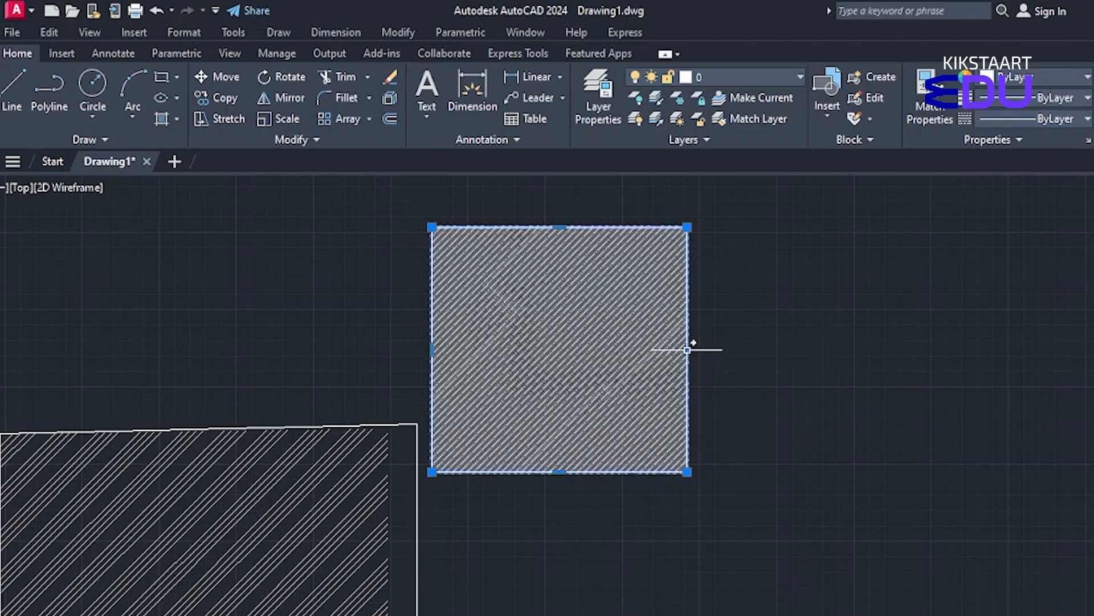
{"action": "mouse_move", "coordinate": [687, 350]}
{"action": "left_click_drag", "start_coordinate": [687, 349], "coordinate": [799, 344]}
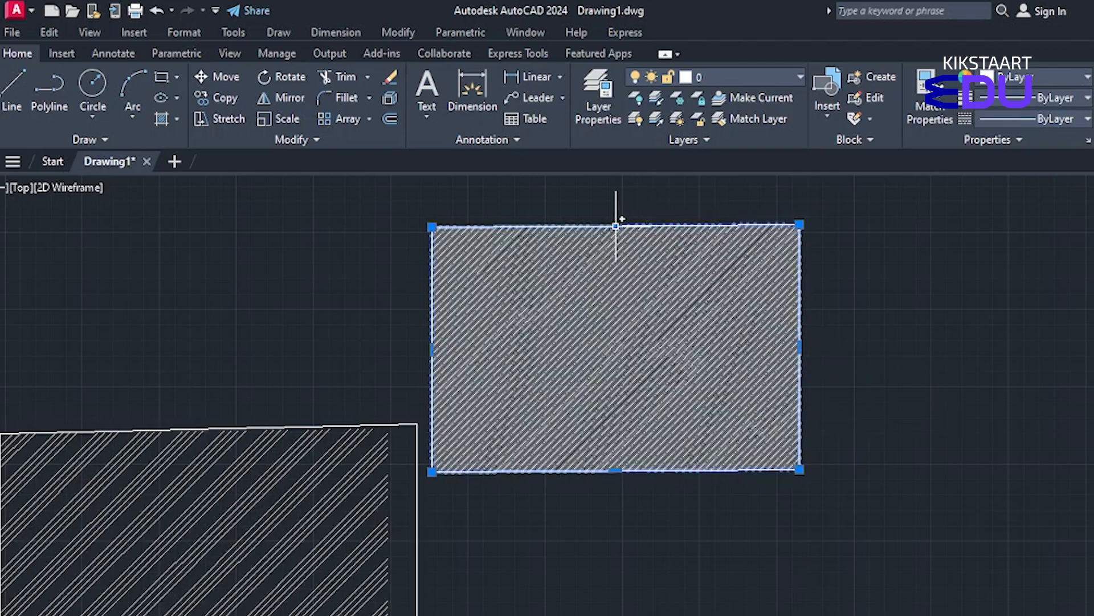
{"action": "left_click_drag", "start_coordinate": [616, 225], "coordinate": [615, 182]}
{"action": "mouse_move", "coordinate": [681, 301]}
{"action": "middle_mouse_down"}
{"action": "mouse_move", "coordinate": [681, 399]}
{"action": "mouse_move", "coordinate": [640, 540]}
{"action": "middle_mouse_up"}
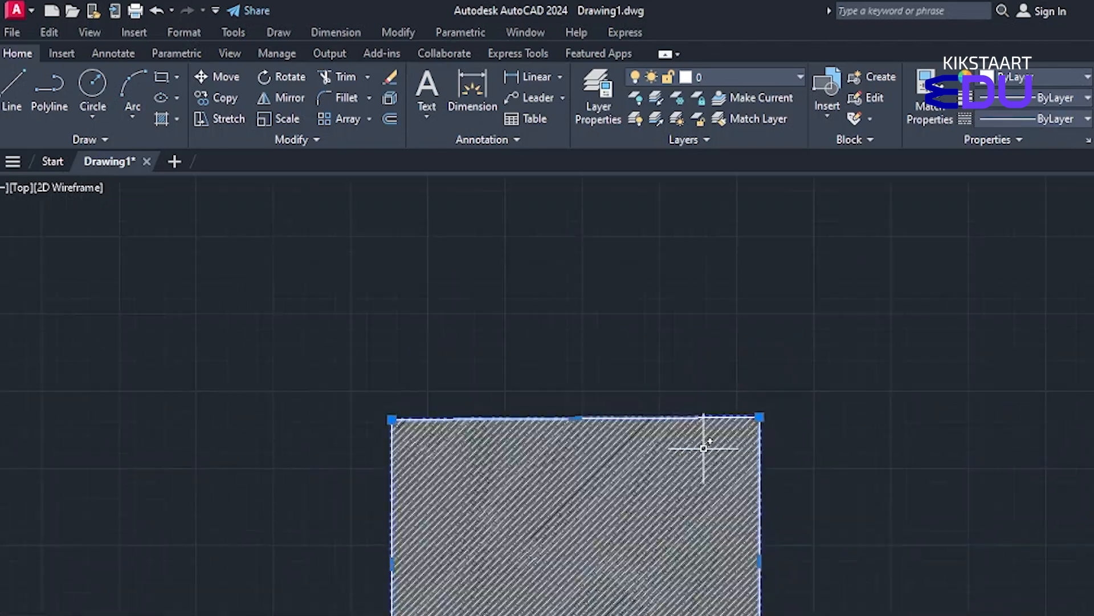
Stretch the top-right corner of the ANSI36-hatched shape diagonally up and outward
{"action": "left_click_drag", "start_coordinate": [759, 417], "coordinate": [925, 225]}
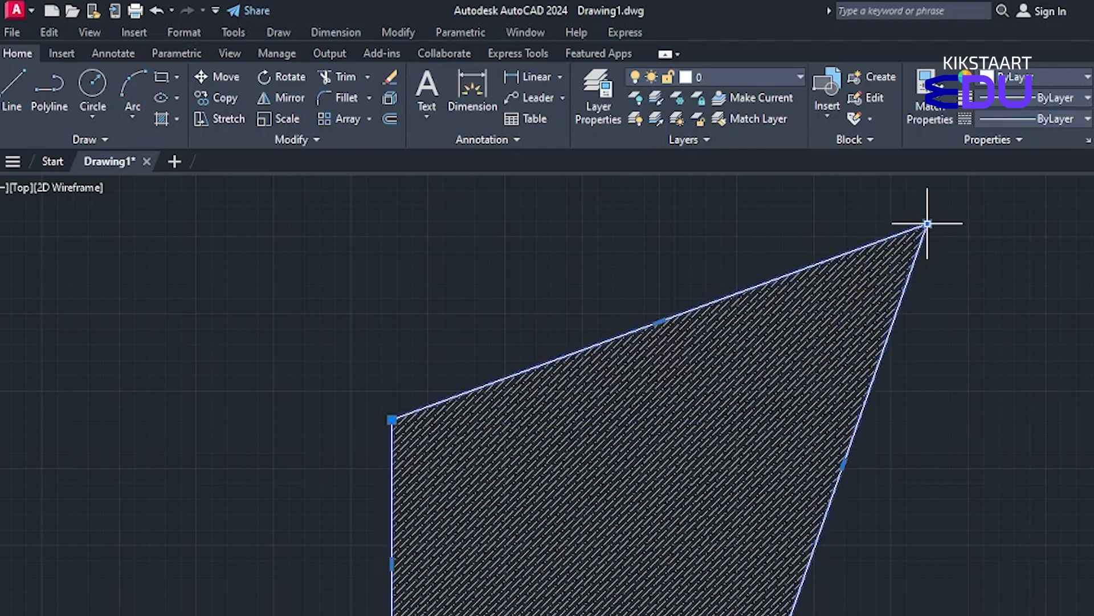
{"action": "mouse_move", "coordinate": [928, 224]}
{"action": "scroll", "coordinate": [343, 350], "scroll_direction": "down", "scroll_amount": 2}
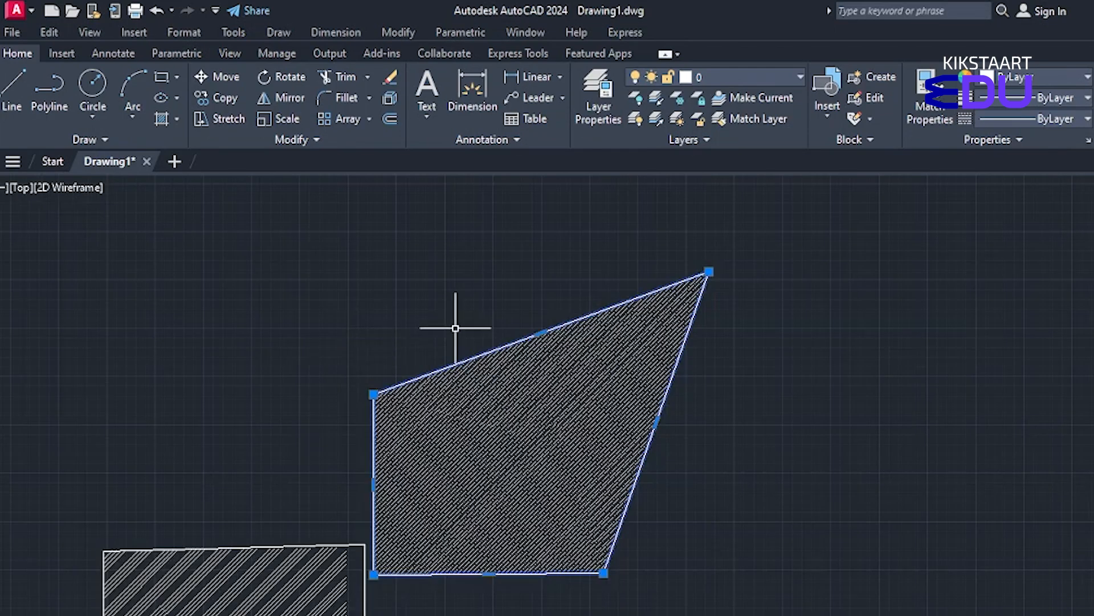
{"action": "middle_click_drag", "start_coordinate": [452, 320], "coordinate": [728, 256]}
{"action": "left_click", "coordinate": [379, 476]}
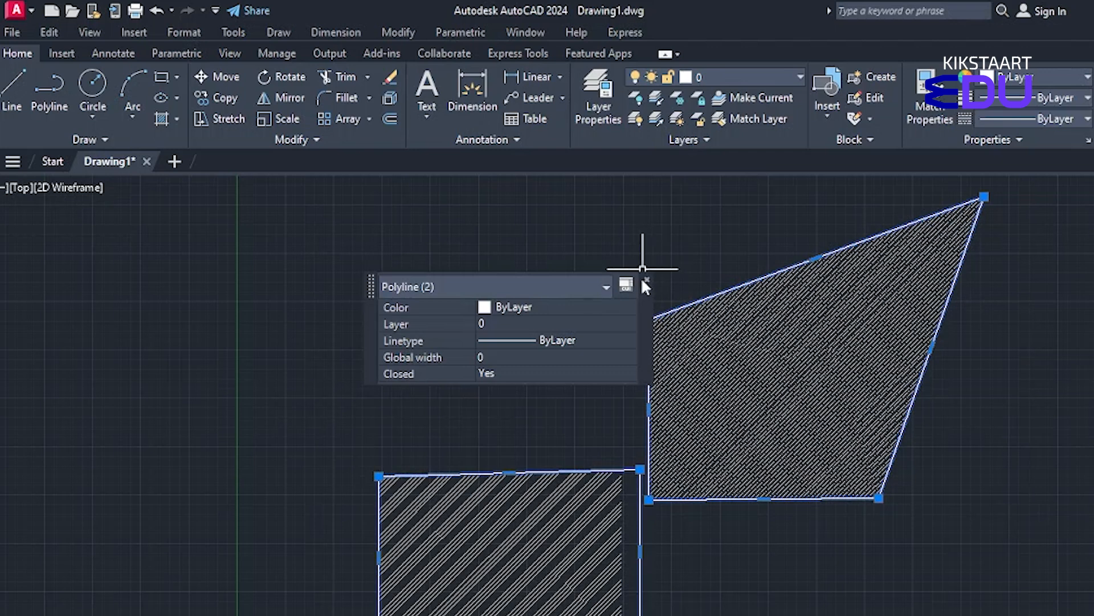
{"action": "left_click", "coordinate": [647, 280]}
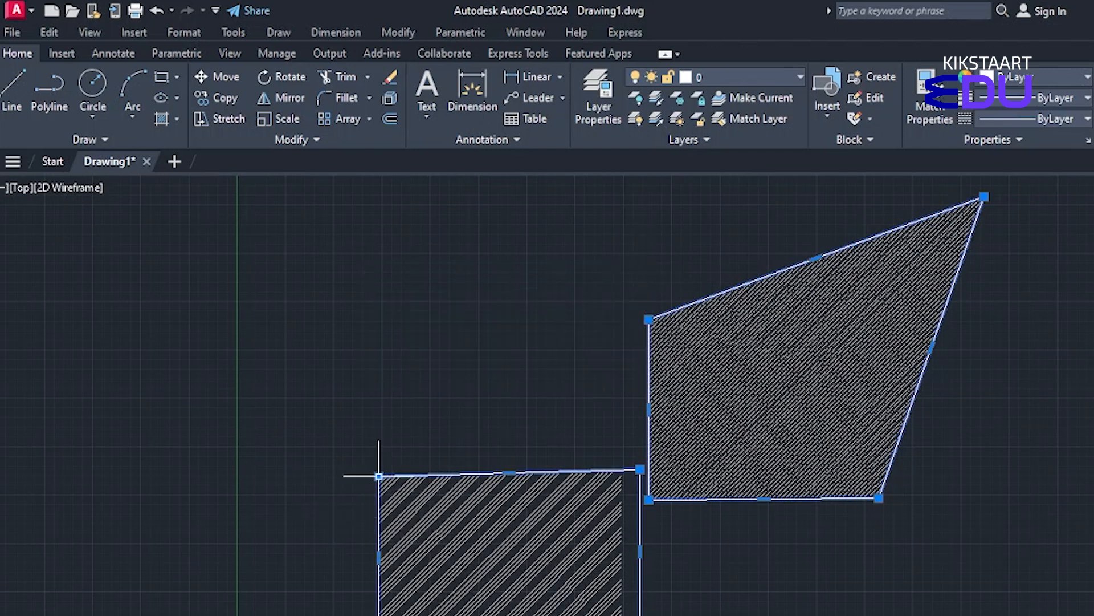
{"action": "left_click", "coordinate": [306, 410]}
{"action": "key", "text": "Escape"}
{"action": "key", "text": "Escape"}
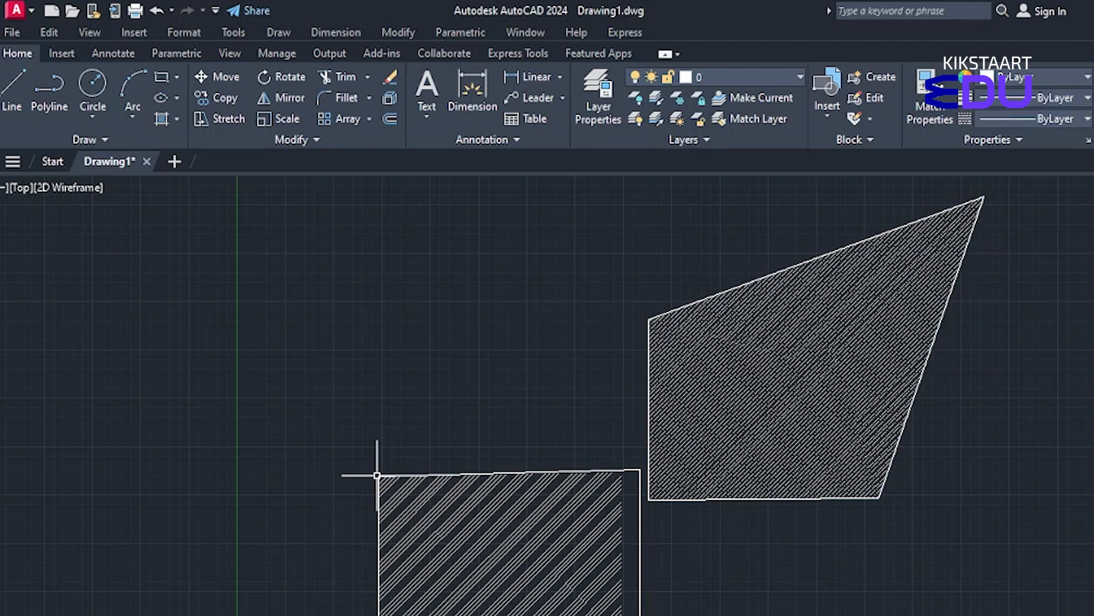
Stretch the top-left corner of the ANSI34-hatched rectangle's boundary diagonally up and outward
{"action": "left_click", "coordinate": [377, 477]}
{"action": "left_click", "coordinate": [379, 475]}
{"action": "left_click", "coordinate": [306, 384]}
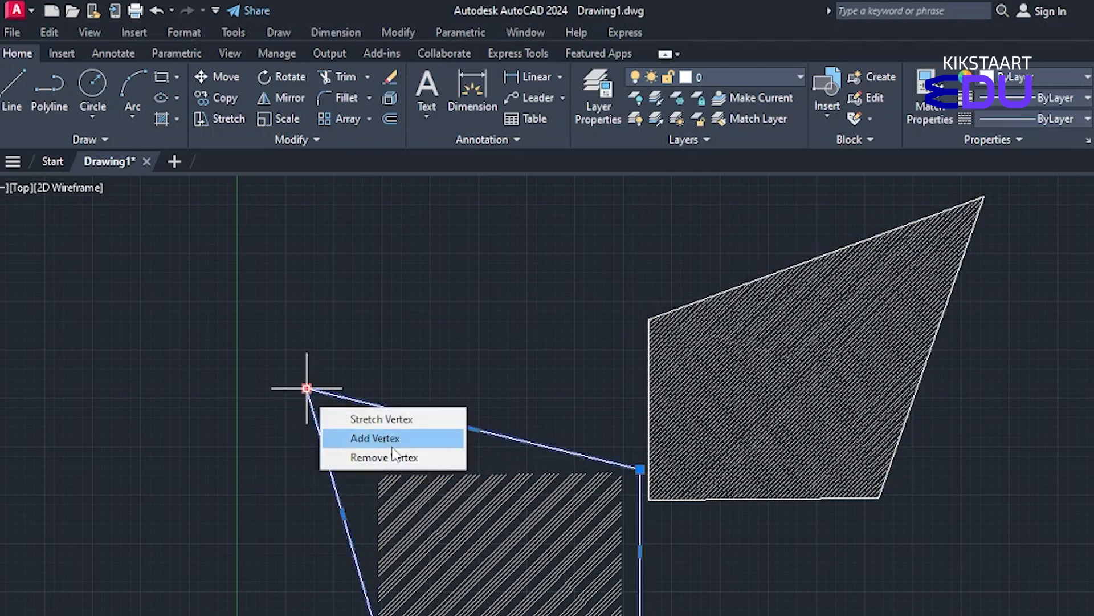
{"action": "middle_click_drag", "start_coordinate": [686, 398], "coordinate": [681, 339]}
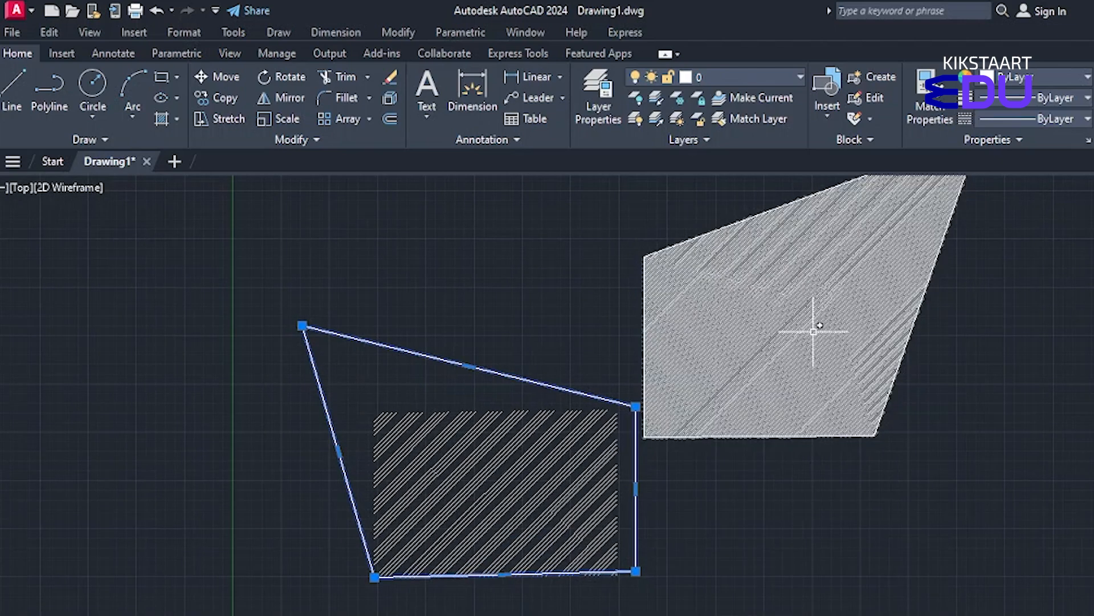
{"action": "mouse_move", "coordinate": [812, 334]}
{"action": "middle_mouse_down"}
{"action": "mouse_move", "coordinate": [777, 357]}
{"action": "mouse_move", "coordinate": [705, 361]}
{"action": "mouse_move", "coordinate": [618, 447]}
{"action": "middle_mouse_up"}
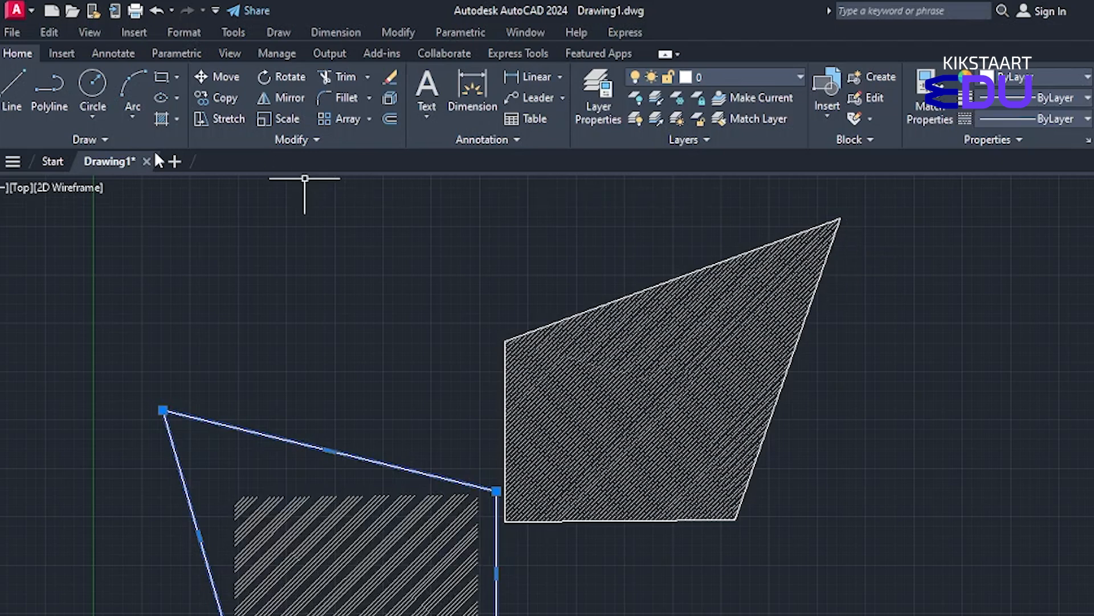
Hatch inside the upper quadrilateral with the ANSI36 pattern and the Annotative option on
{"action": "left_click", "coordinate": [175, 118]}
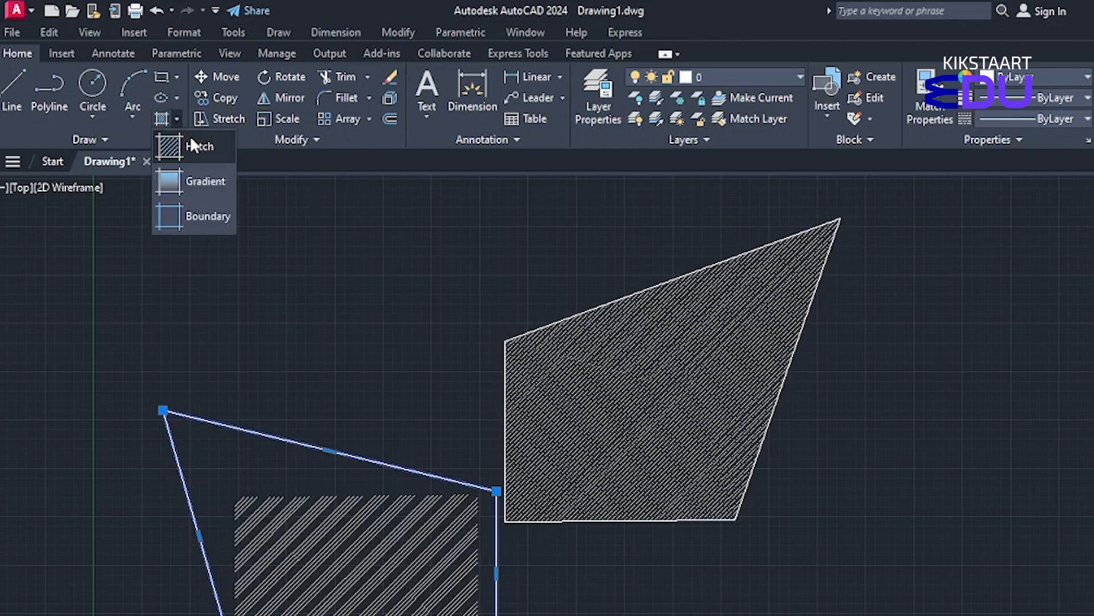
{"action": "left_click", "coordinate": [192, 143]}
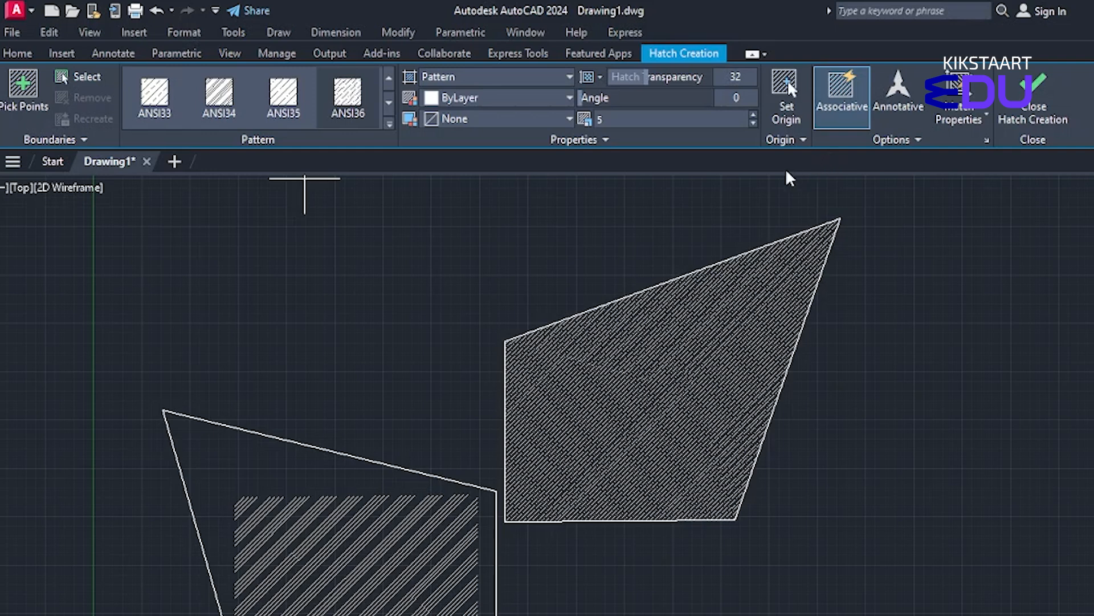
{"action": "left_click", "coordinate": [884, 105]}
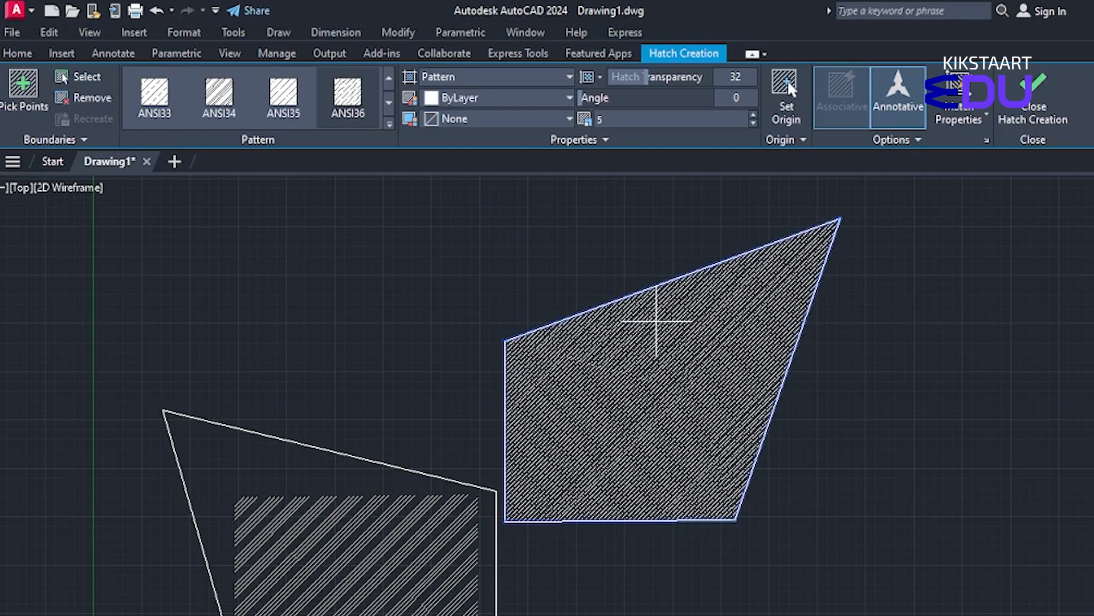
{"action": "scroll", "coordinate": [702, 322], "scroll_direction": "up", "scroll_amount": 2}
{"action": "scroll", "coordinate": [700, 321], "scroll_direction": "down", "scroll_amount": 2}
{"action": "scroll", "coordinate": [700, 321], "scroll_direction": "down", "scroll_amount": 2}
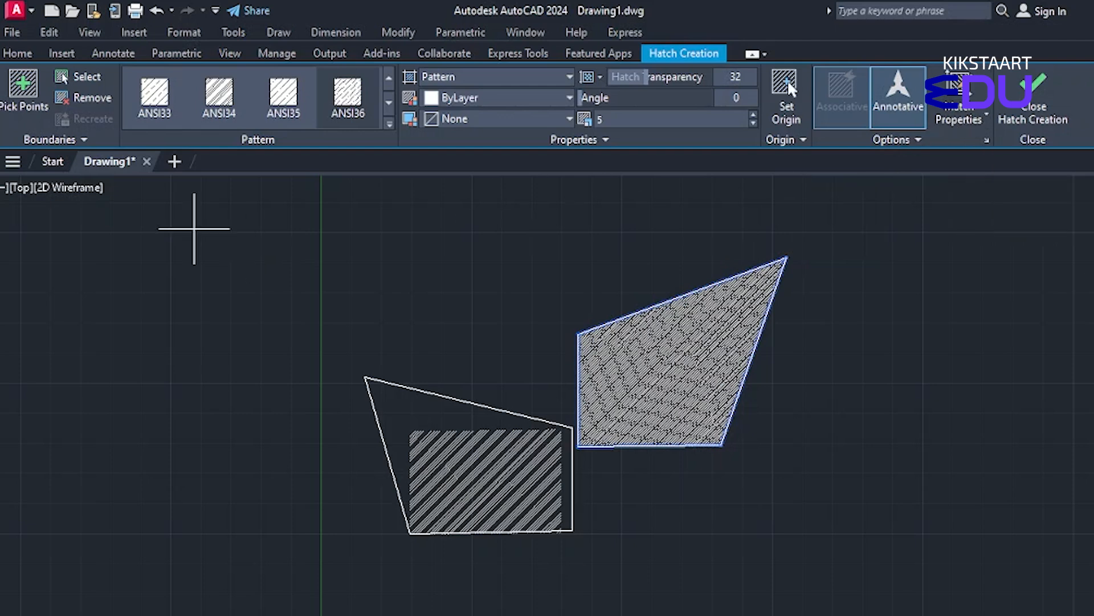
Finish the annotative hatch and draw a new rectangle to the right of the hatched quadrilateral
{"action": "left_click", "coordinate": [15, 50]}
{"action": "key", "text": "Return"}
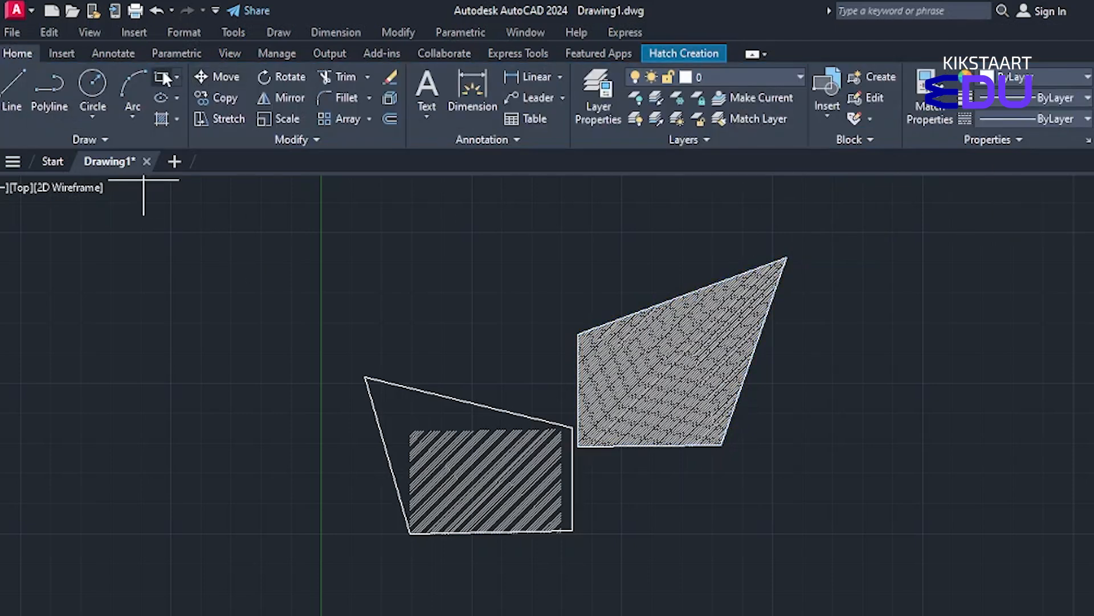
{"action": "left_click", "coordinate": [825, 328]}
{"action": "left_click", "coordinate": [1058, 515]}
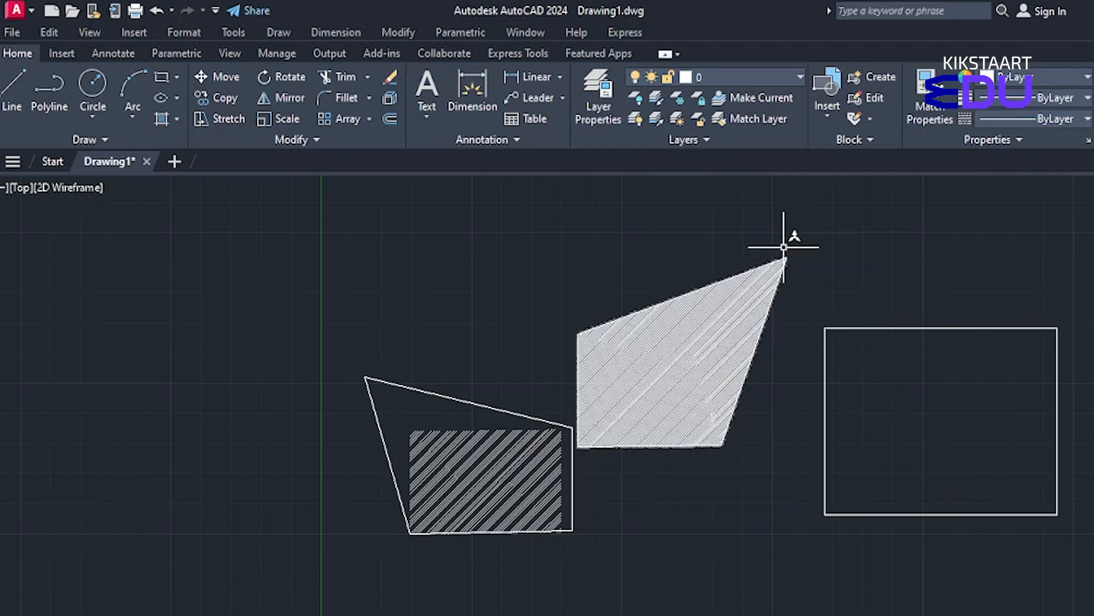
Hatch inside the new rectangle with properties matched from the upper quadrilateral's hatch
{"action": "left_click", "coordinate": [160, 119]}
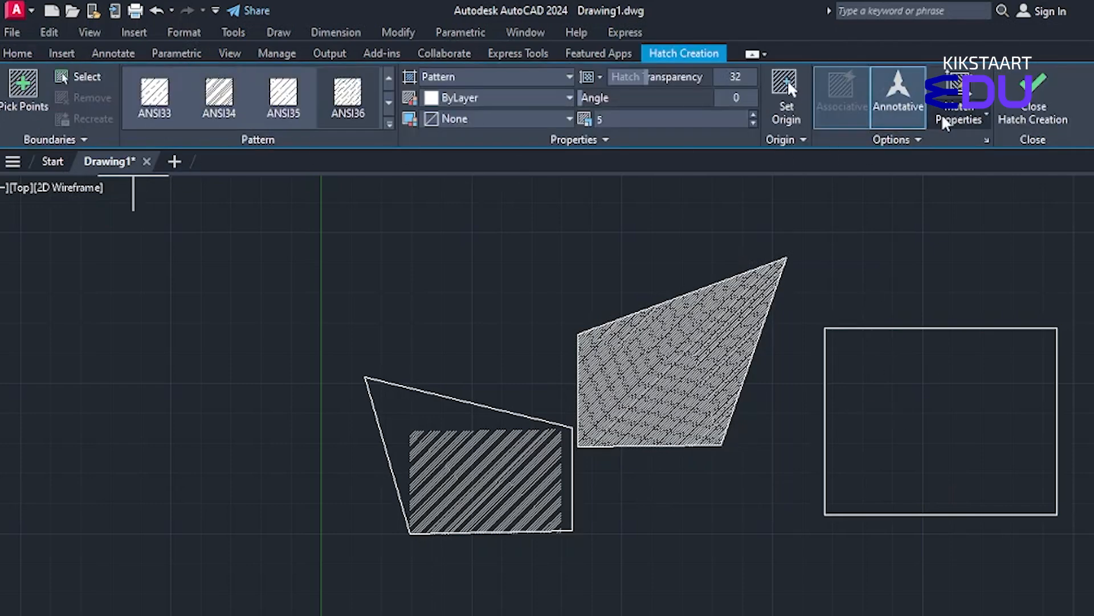
{"action": "left_click", "coordinate": [955, 96]}
{"action": "left_click", "coordinate": [661, 365]}
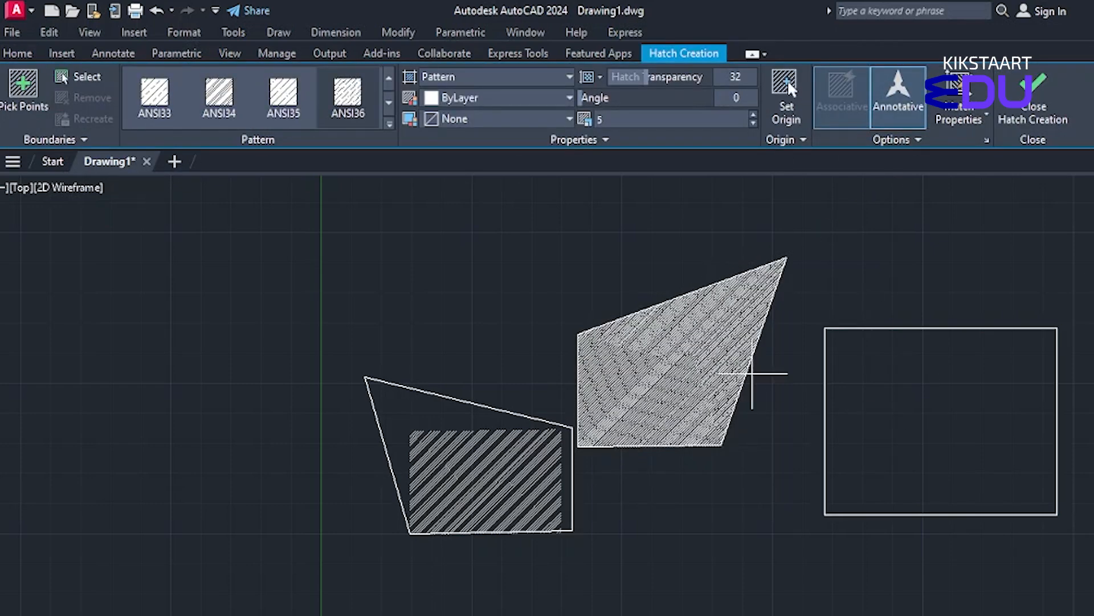
{"action": "left_click", "coordinate": [872, 440]}
{"action": "scroll", "coordinate": [876, 439], "scroll_direction": "up", "scroll_amount": 4}
{"action": "middle_click_drag", "start_coordinate": [876, 439], "coordinate": [679, 420]}
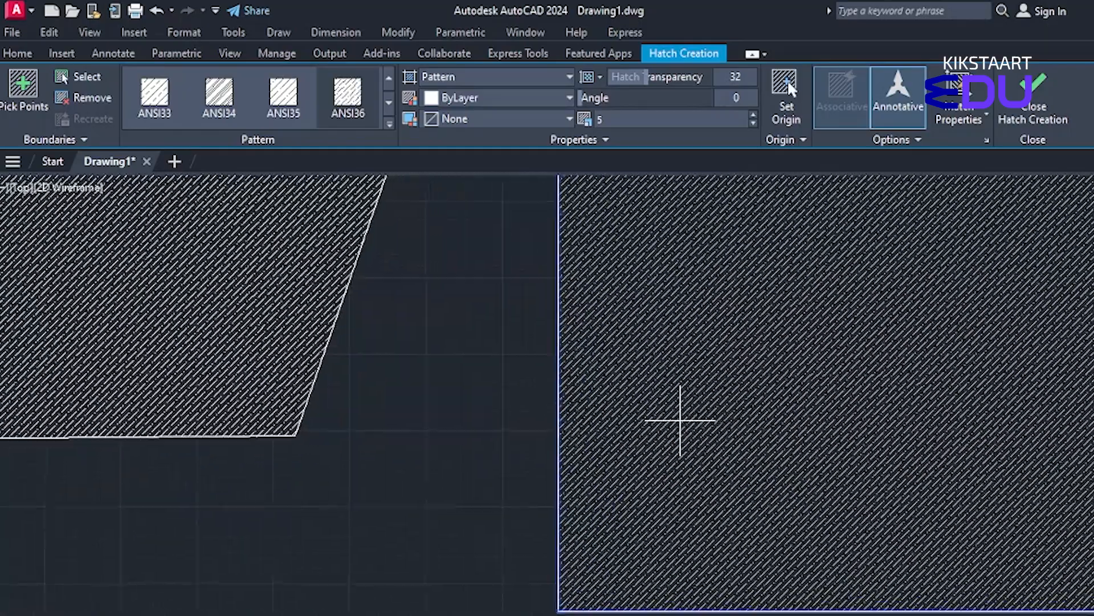
{"action": "scroll", "coordinate": [200, 323], "scroll_direction": "down", "scroll_amount": 4}
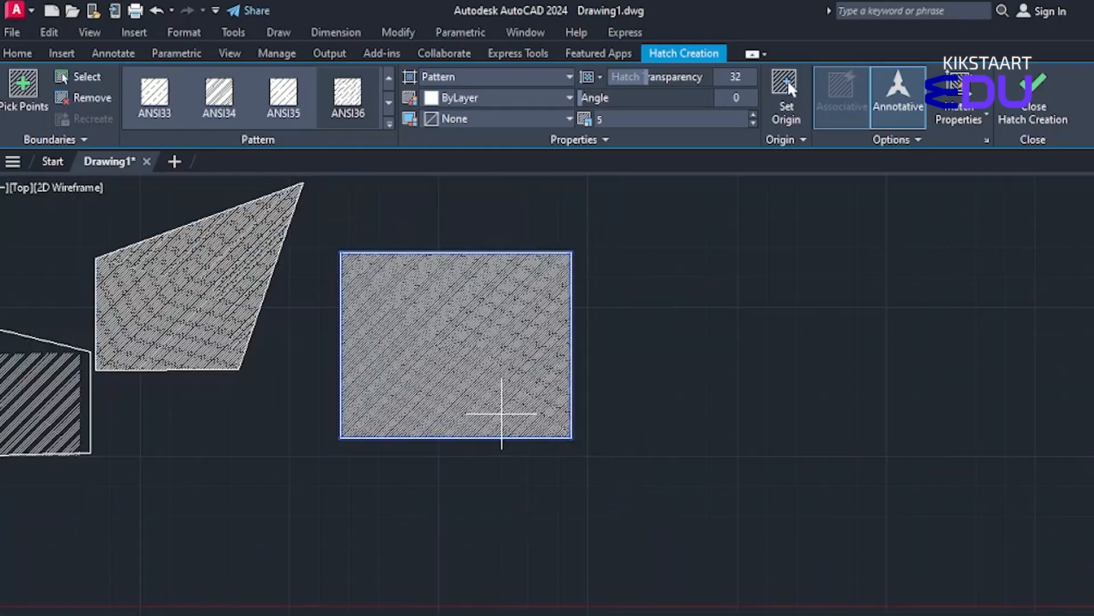
{"action": "scroll", "coordinate": [501, 415], "scroll_direction": "up", "scroll_amount": 2}
{"action": "middle_click_drag", "start_coordinate": [501, 416], "coordinate": [699, 420]}
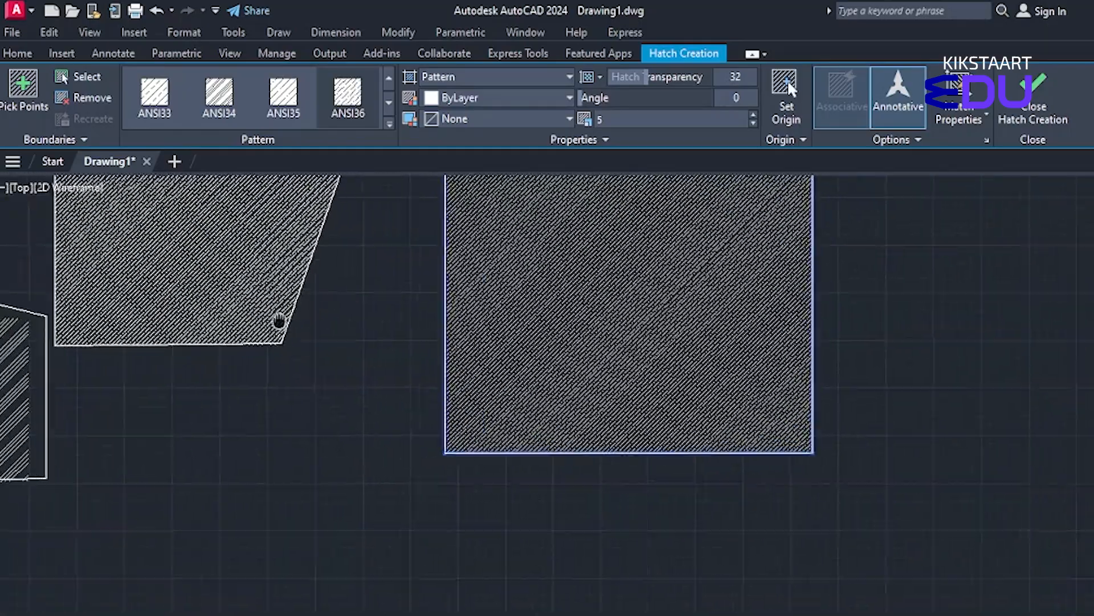
{"action": "middle_click_drag", "start_coordinate": [279, 319], "coordinate": [374, 450]}
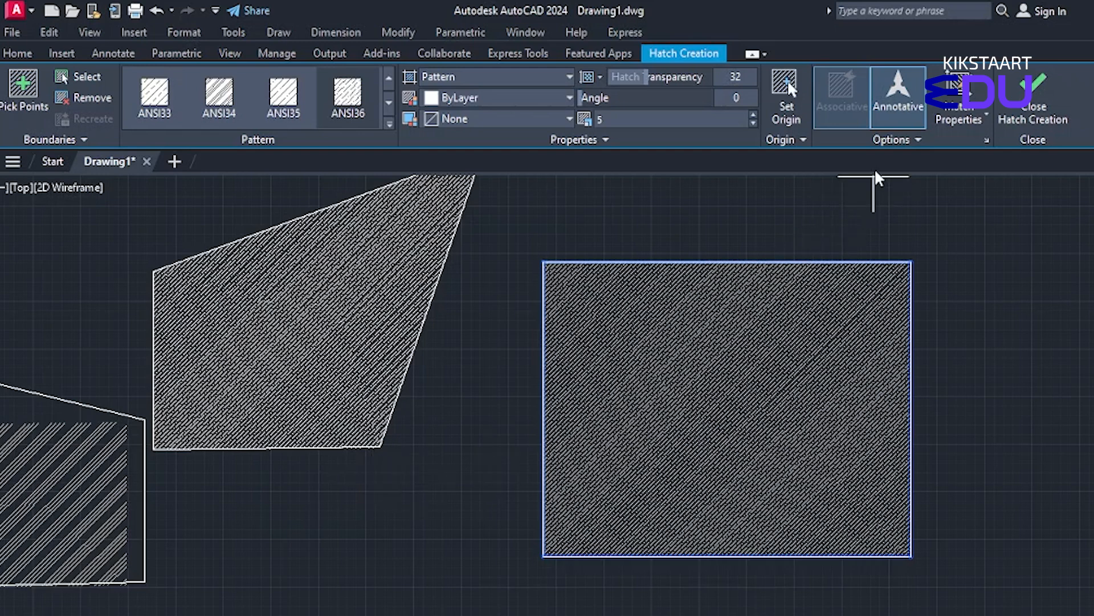
Display the additional hatch options, including gap tolerance, and examine the rectangle's upper-left corner
{"action": "left_click", "coordinate": [918, 143]}
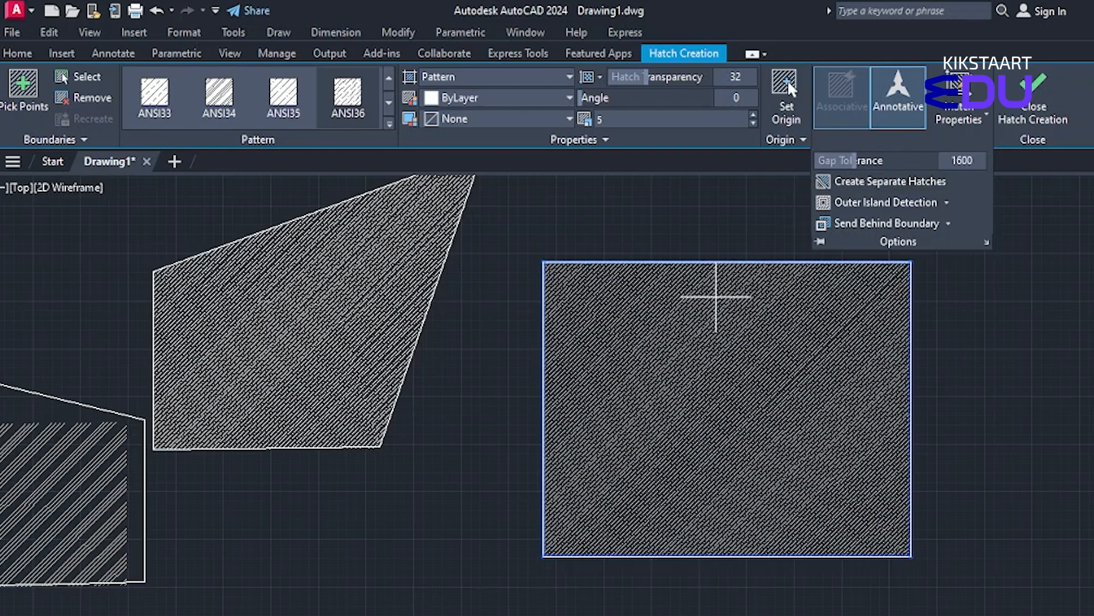
{"action": "middle_click_drag", "start_coordinate": [626, 238], "coordinate": [503, 367]}
{"action": "scroll", "coordinate": [424, 408], "scroll_direction": "up", "scroll_amount": 4}
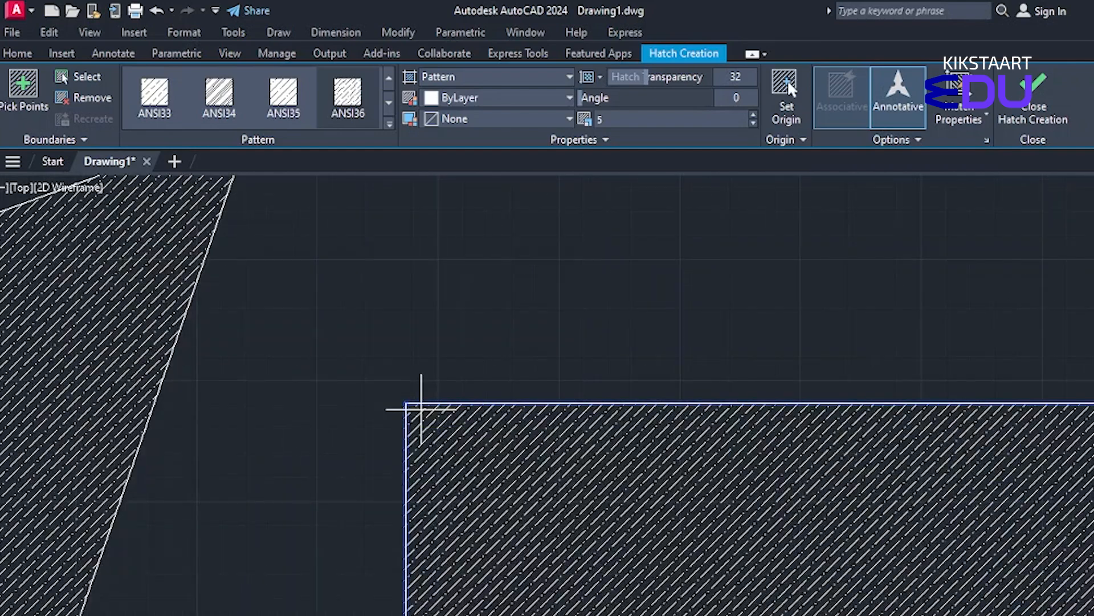
Draw a short vertical line downward in an empty area, continued by a 100-unit horizontal line to the right
{"action": "middle_click_drag", "start_coordinate": [422, 394], "coordinate": [285, 612]}
{"action": "middle_click_drag", "start_coordinate": [383, 379], "coordinate": [298, 615]}
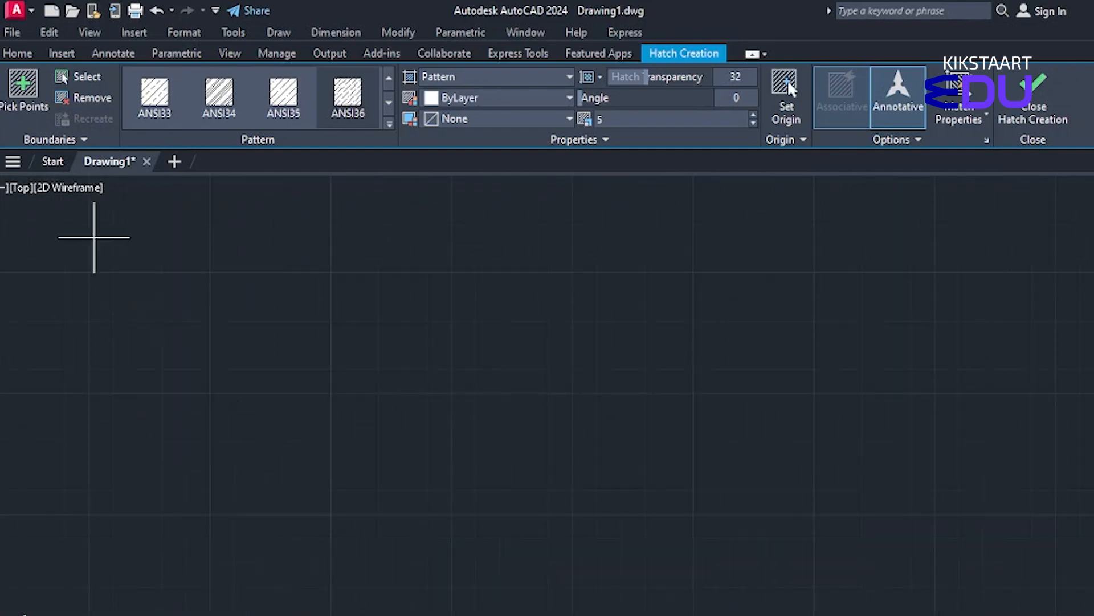
{"action": "left_click", "coordinate": [19, 53]}
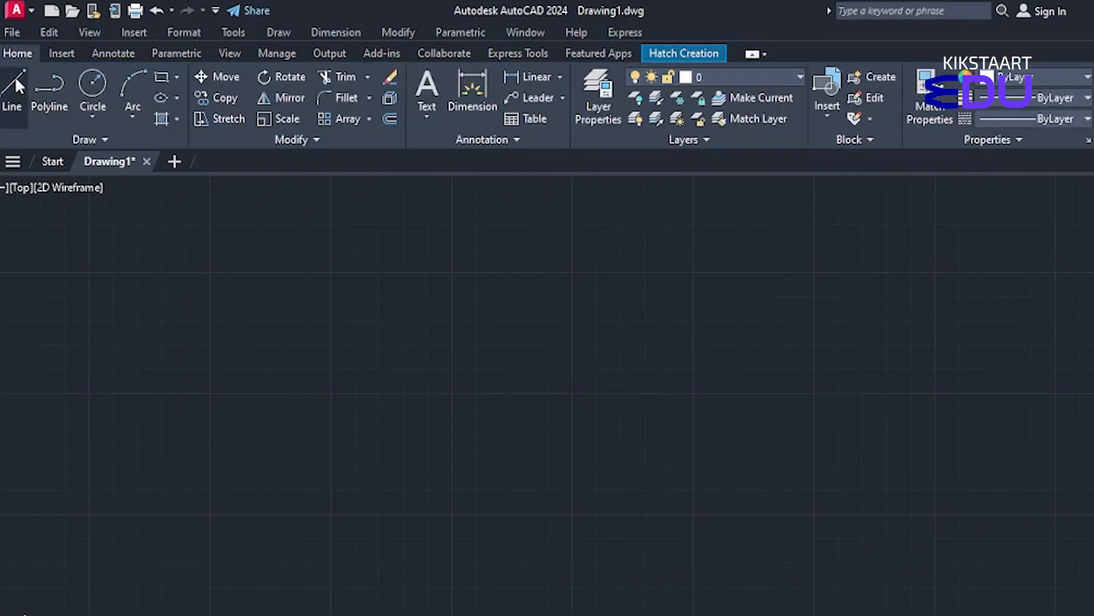
{"action": "left_click", "coordinate": [16, 82]}
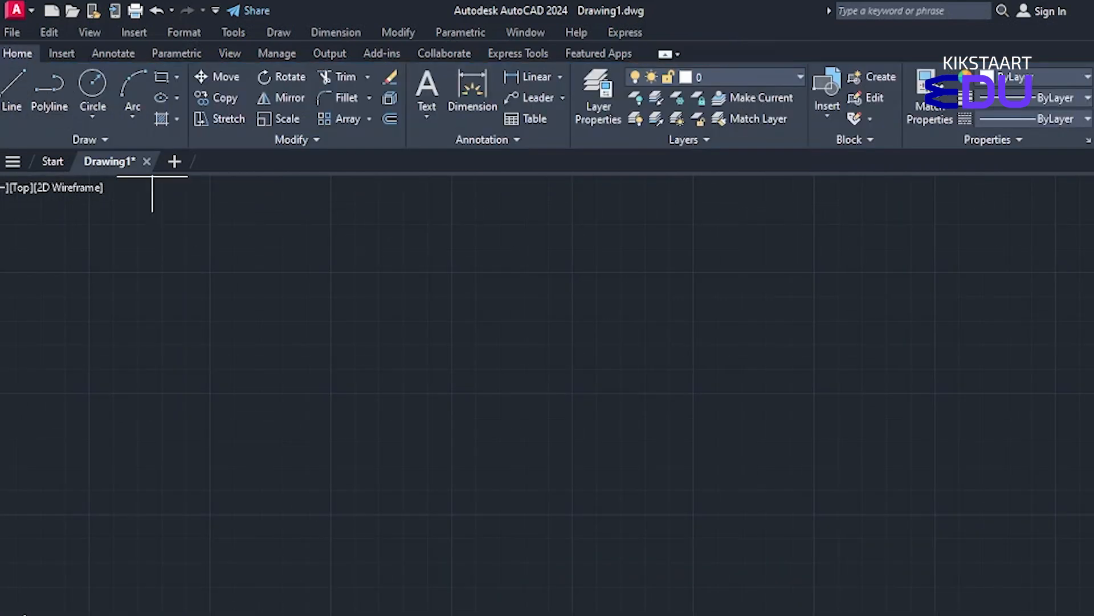
{"action": "left_click", "coordinate": [333, 271]}
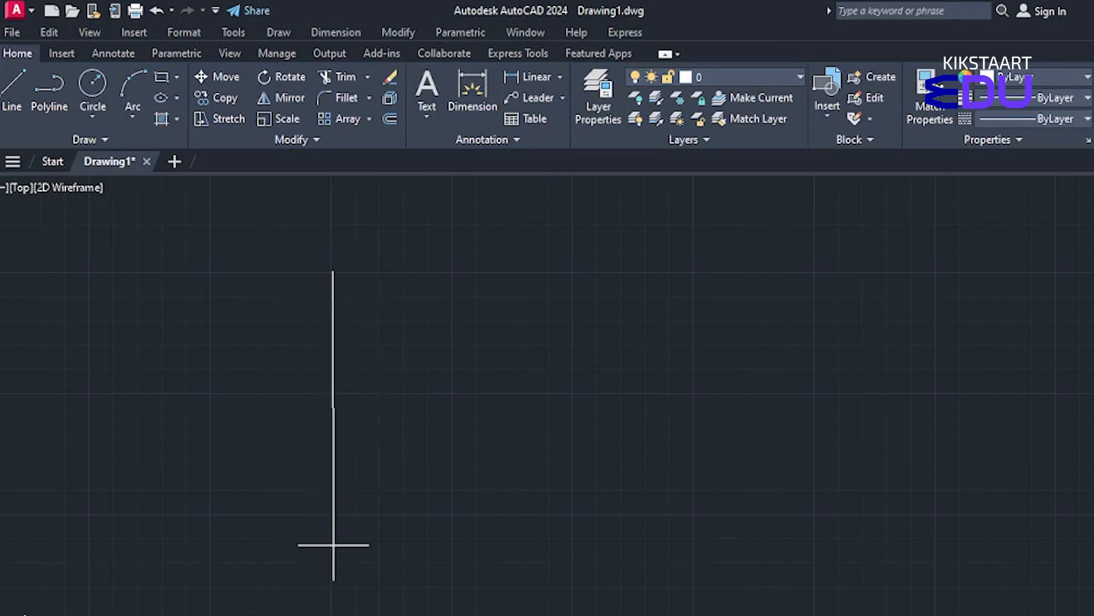
{"action": "left_click", "coordinate": [330, 514]}
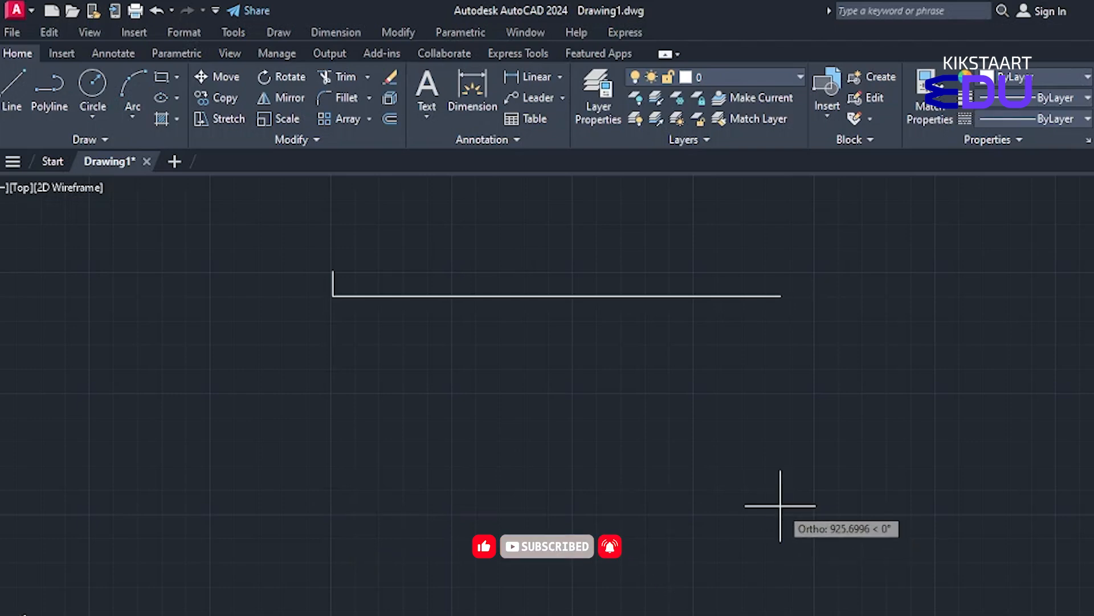
{"action": "type", "text": "100"}
{"action": "key", "text": "Return"}
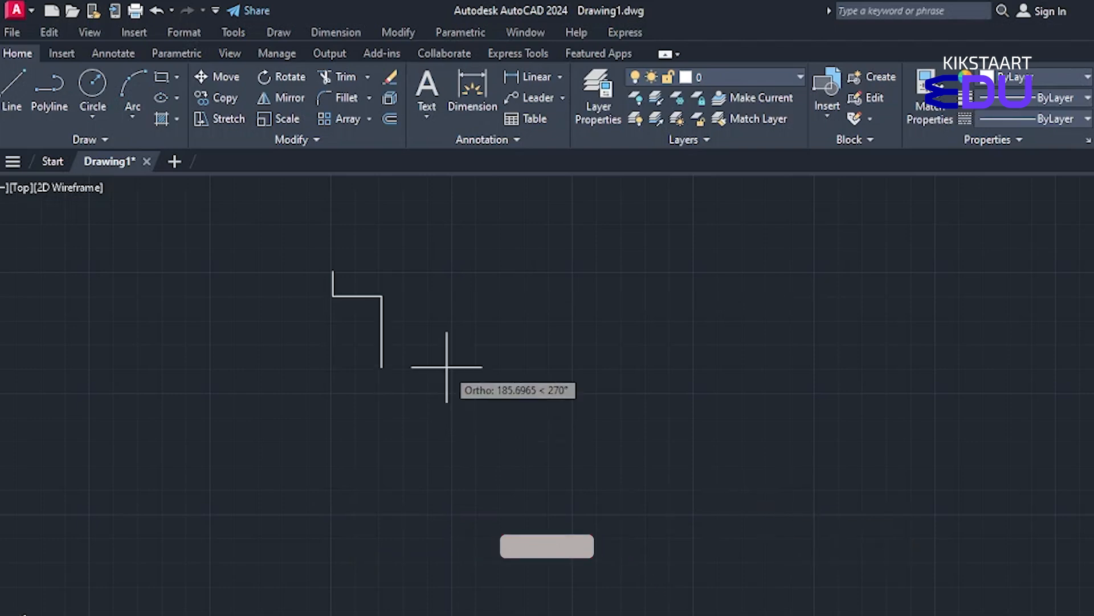
Continue the outline 50 units up and about 99 units left, leaving a small gap at the upper-left corner
{"action": "scroll", "coordinate": [459, 279], "scroll_direction": "up", "scroll_amount": 8}
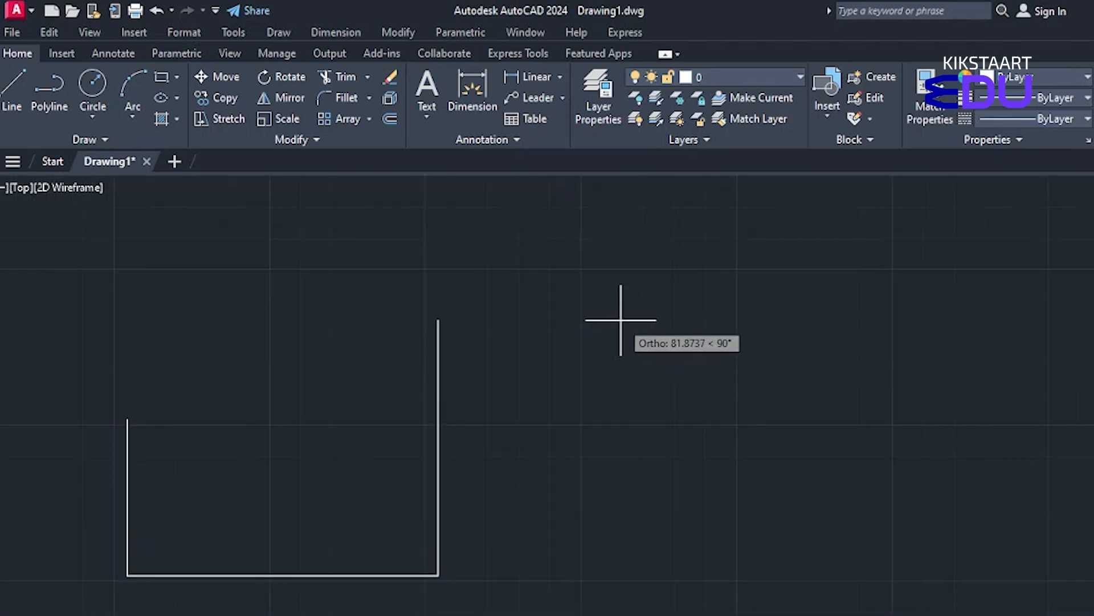
{"action": "type", "text": "50"}
{"action": "key", "text": "Return"}
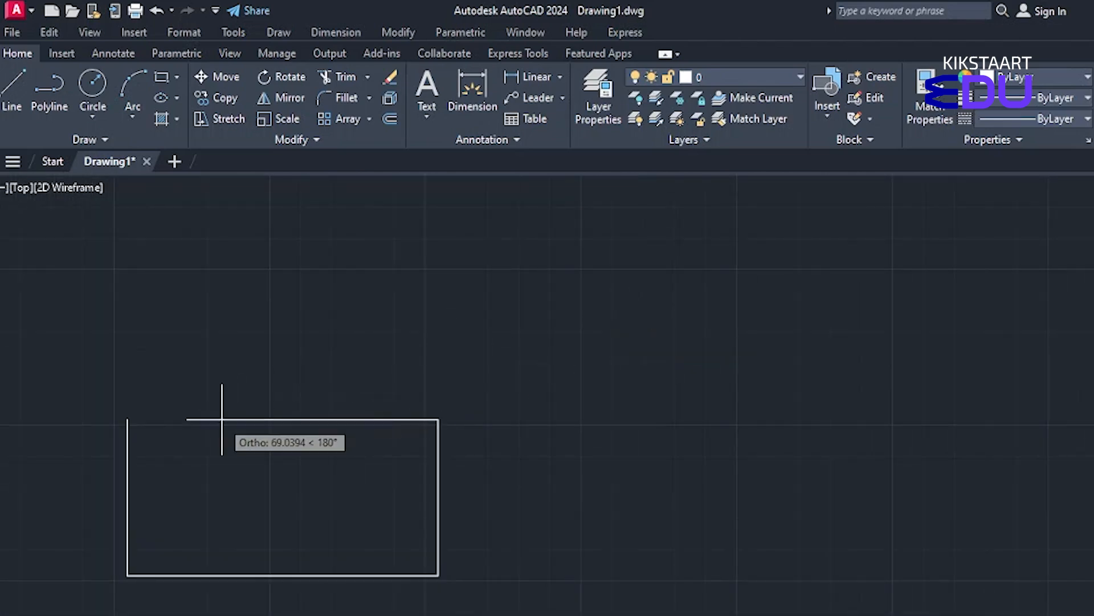
{"action": "scroll", "coordinate": [146, 428], "scroll_direction": "up", "scroll_amount": 5}
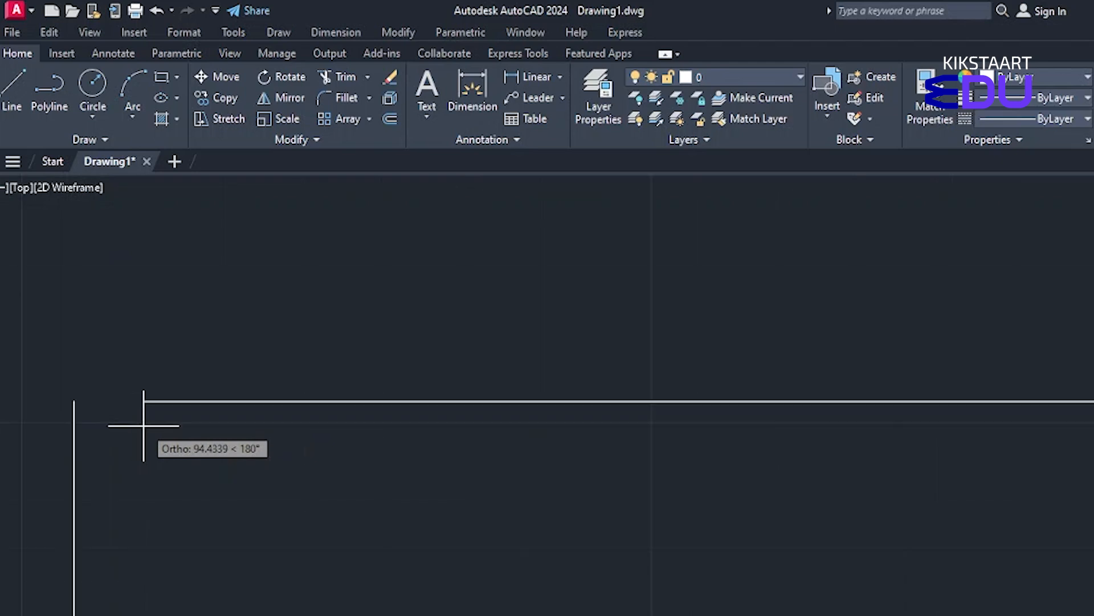
{"action": "mouse_move", "coordinate": [142, 428]}
{"action": "middle_mouse_down"}
{"action": "mouse_move", "coordinate": [179, 424]}
{"action": "mouse_move", "coordinate": [183, 383]}
{"action": "middle_mouse_up"}
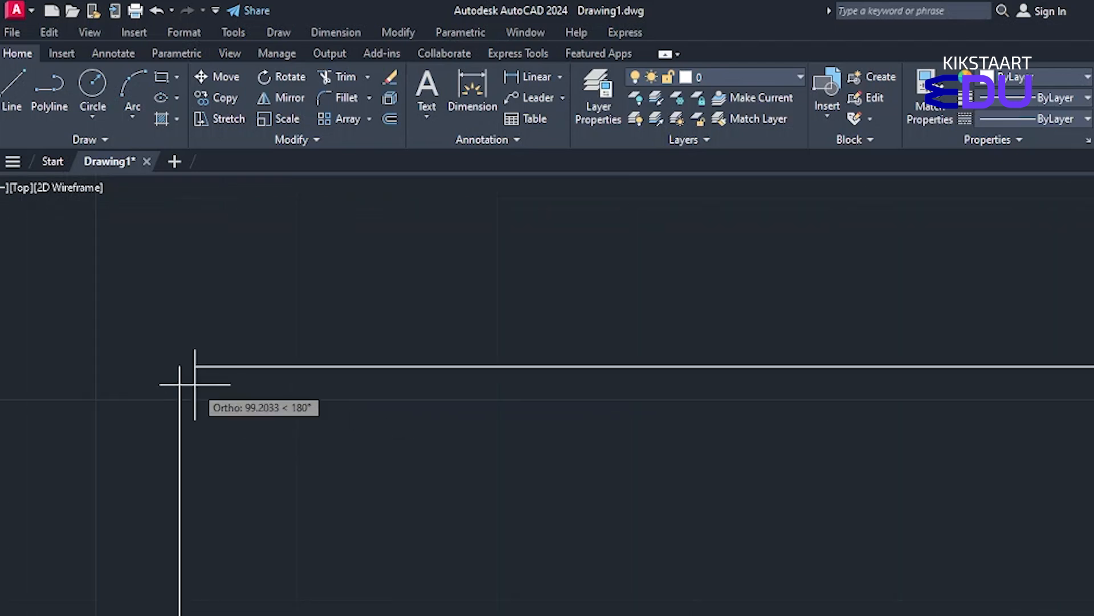
{"action": "left_click", "coordinate": [199, 381]}
{"action": "key", "text": "Escape"}
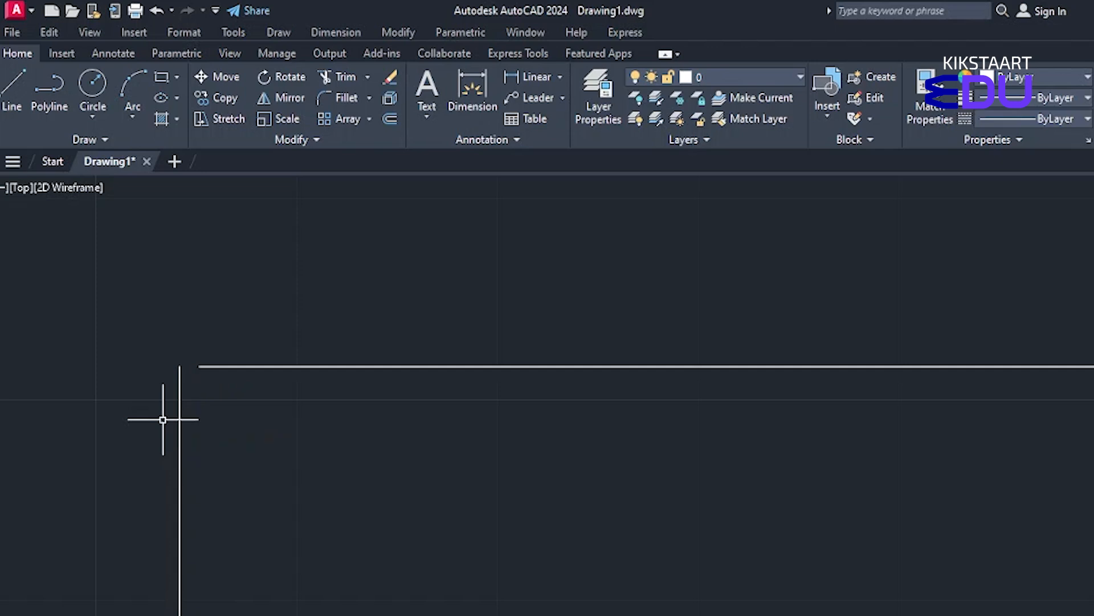
Hatch inside the open rectangle with the ANSI36 pattern, choosing to continue hatching despite the unclosed boundary
{"action": "scroll", "coordinate": [162, 420], "scroll_direction": "down", "scroll_amount": 2}
{"action": "middle_click_drag", "start_coordinate": [190, 421], "coordinate": [176, 344]}
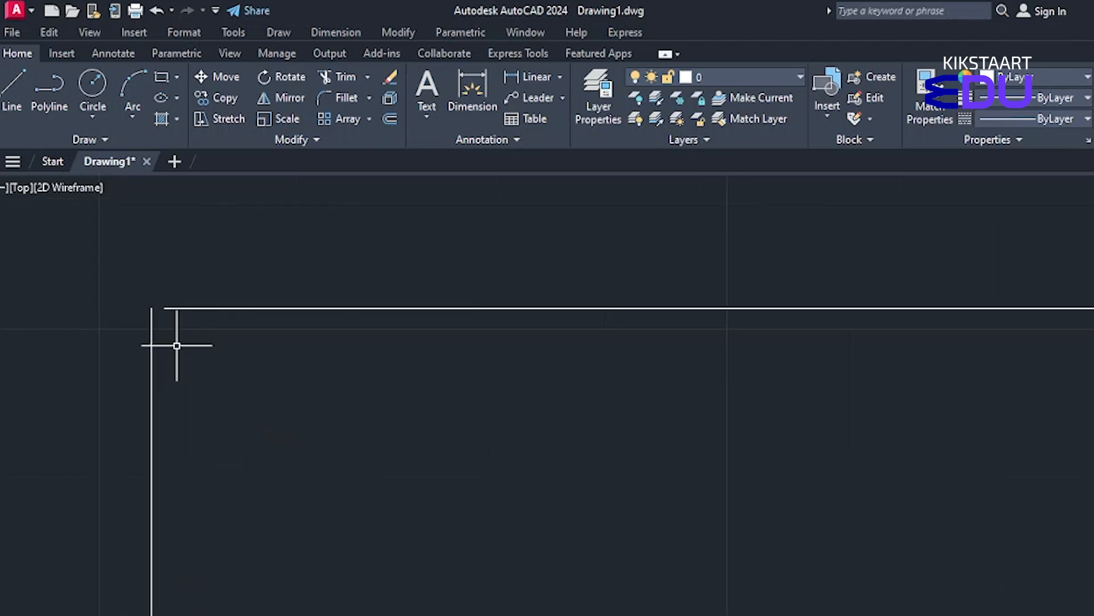
{"action": "scroll", "coordinate": [176, 344], "scroll_direction": "down", "scroll_amount": 3}
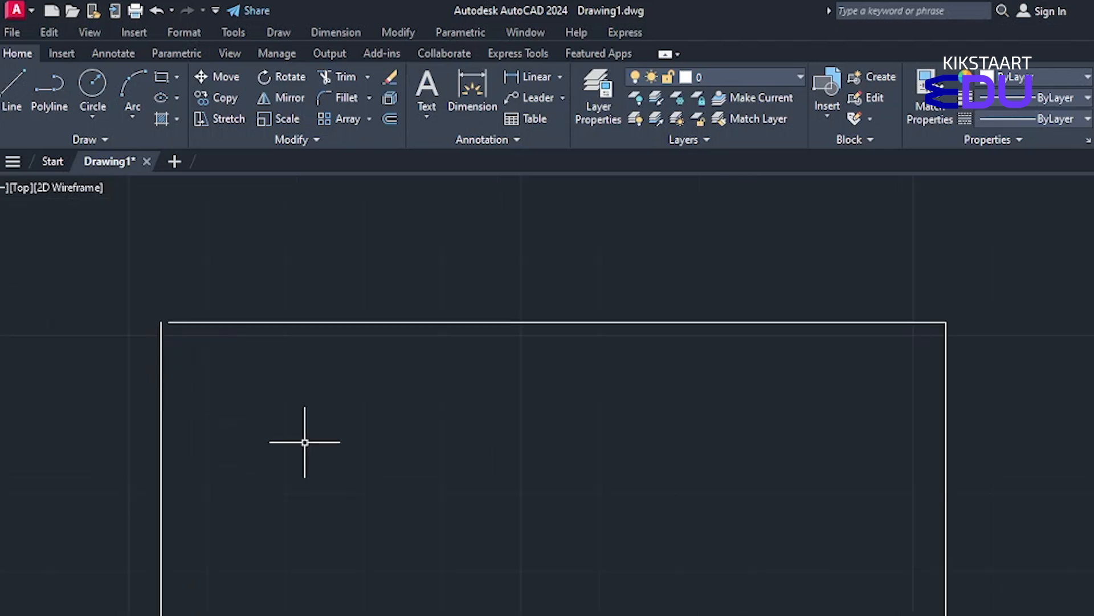
{"action": "left_click", "coordinate": [166, 118]}
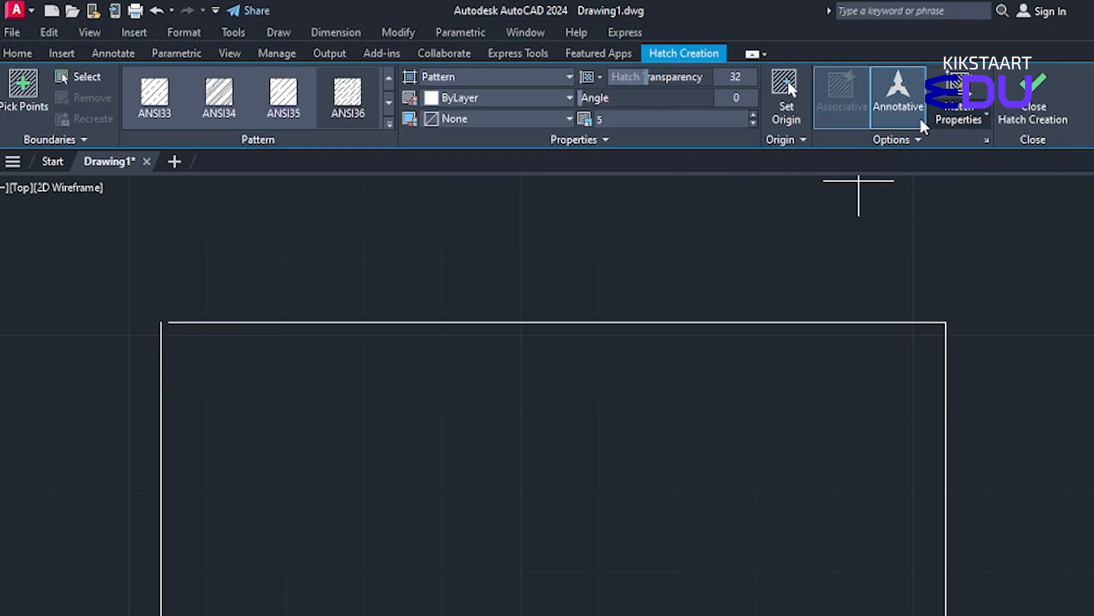
{"action": "left_click", "coordinate": [867, 142]}
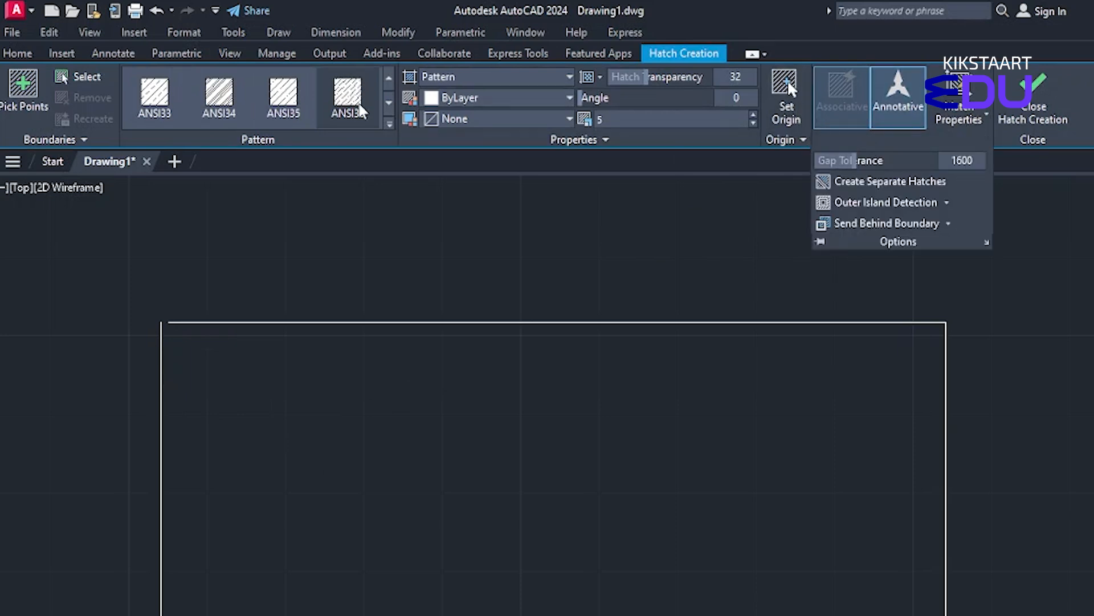
{"action": "left_click", "coordinate": [313, 362]}
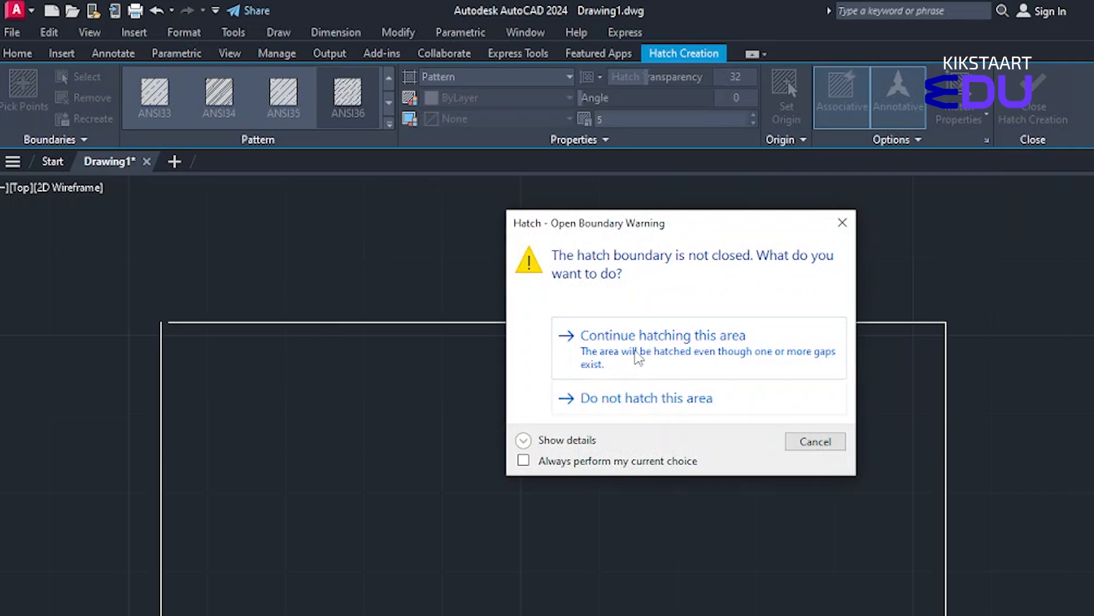
{"action": "left_click", "coordinate": [737, 356]}
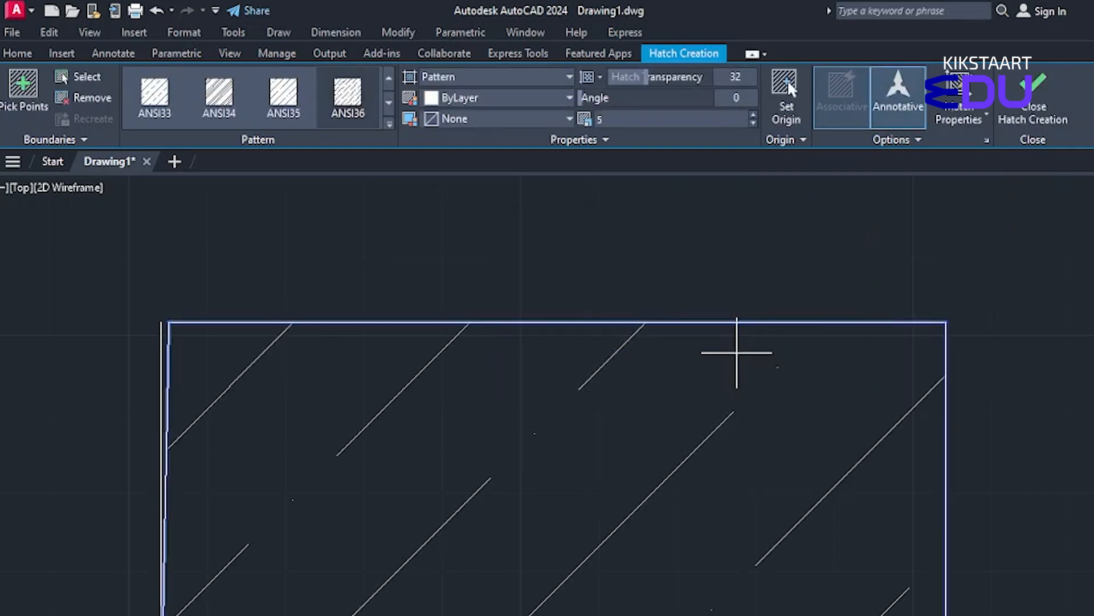
Raise the gap tolerance of the open rectangle's hatch to about 2925
{"action": "scroll", "coordinate": [135, 352], "scroll_direction": "up", "scroll_amount": 3}
{"action": "scroll", "coordinate": [242, 308], "scroll_direction": "up", "scroll_amount": 2}
{"action": "middle_click_drag", "start_coordinate": [242, 308], "coordinate": [211, 345]}
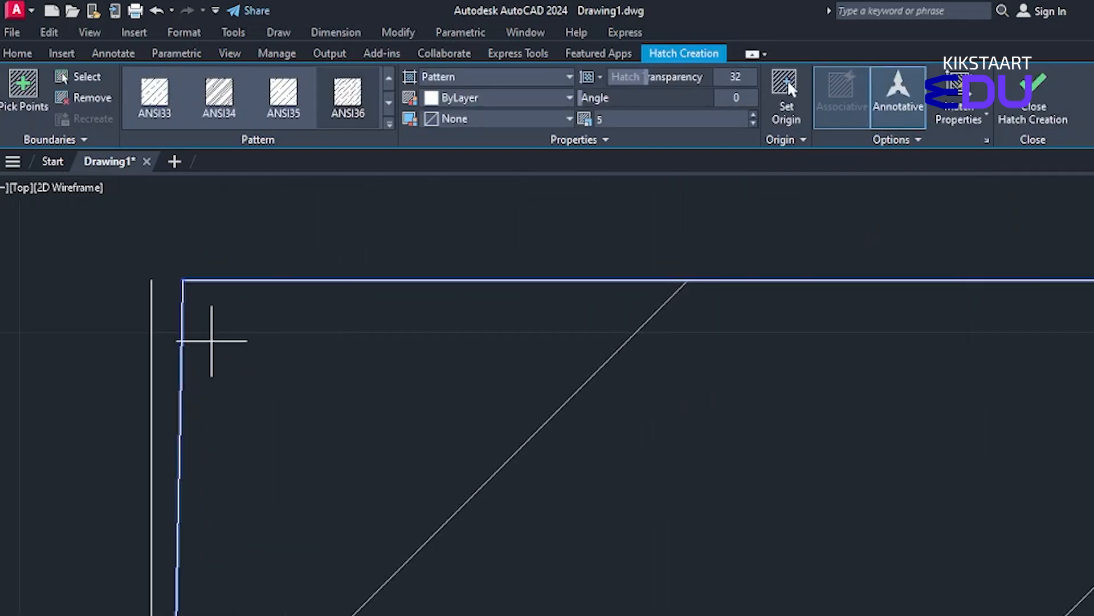
{"action": "left_click", "coordinate": [851, 144]}
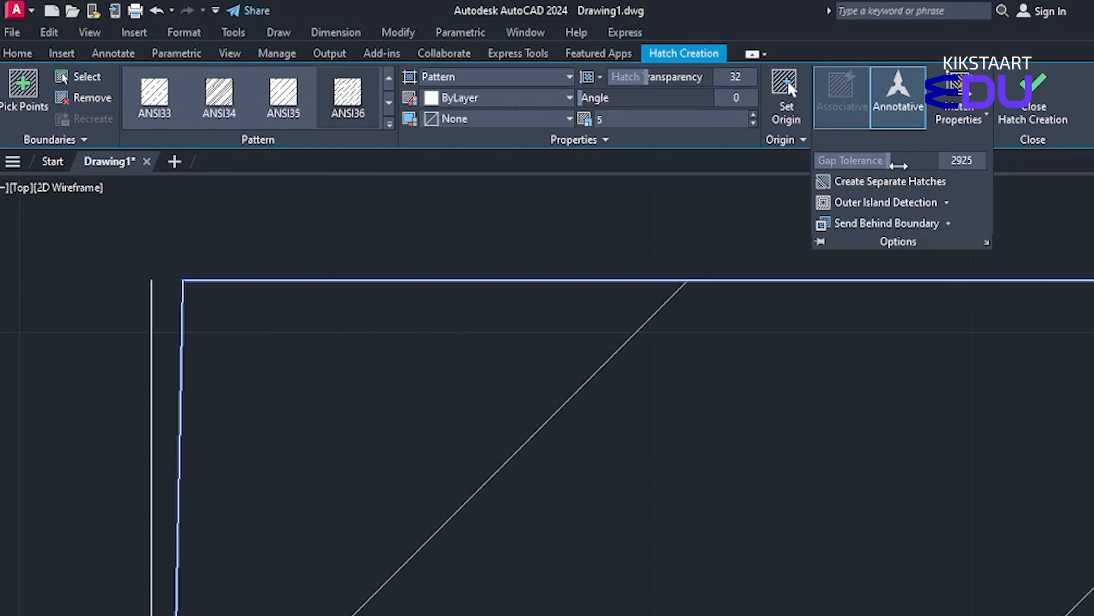
Examine how the hatch fills the open rectangle and bridges the gap at its upper-left corner
{"action": "scroll", "coordinate": [488, 396], "scroll_direction": "down", "scroll_amount": 6}
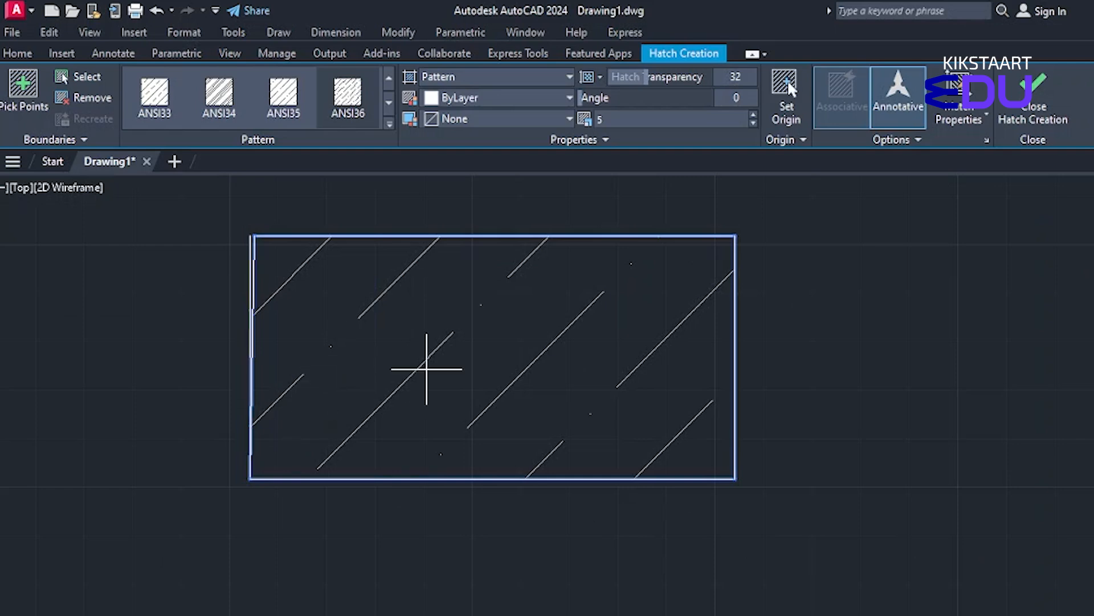
{"action": "scroll", "coordinate": [566, 371], "scroll_direction": "up", "scroll_amount": 3}
{"action": "scroll", "coordinate": [644, 409], "scroll_direction": "down", "scroll_amount": 1}
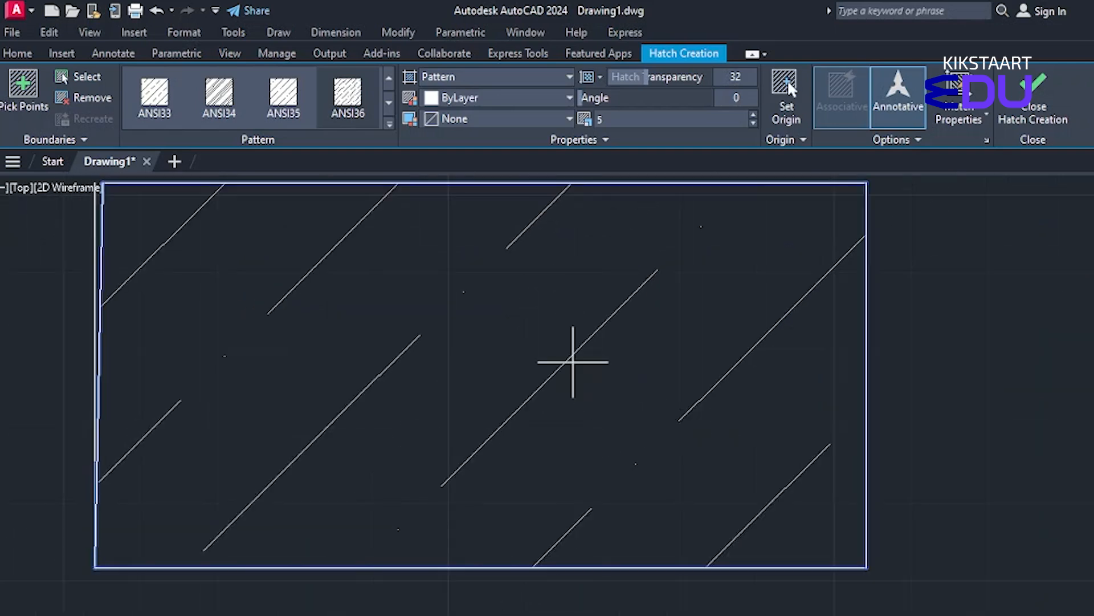
{"action": "scroll", "coordinate": [570, 358], "scroll_direction": "down", "scroll_amount": 2}
{"action": "middle_click_drag", "start_coordinate": [569, 359], "coordinate": [617, 384]}
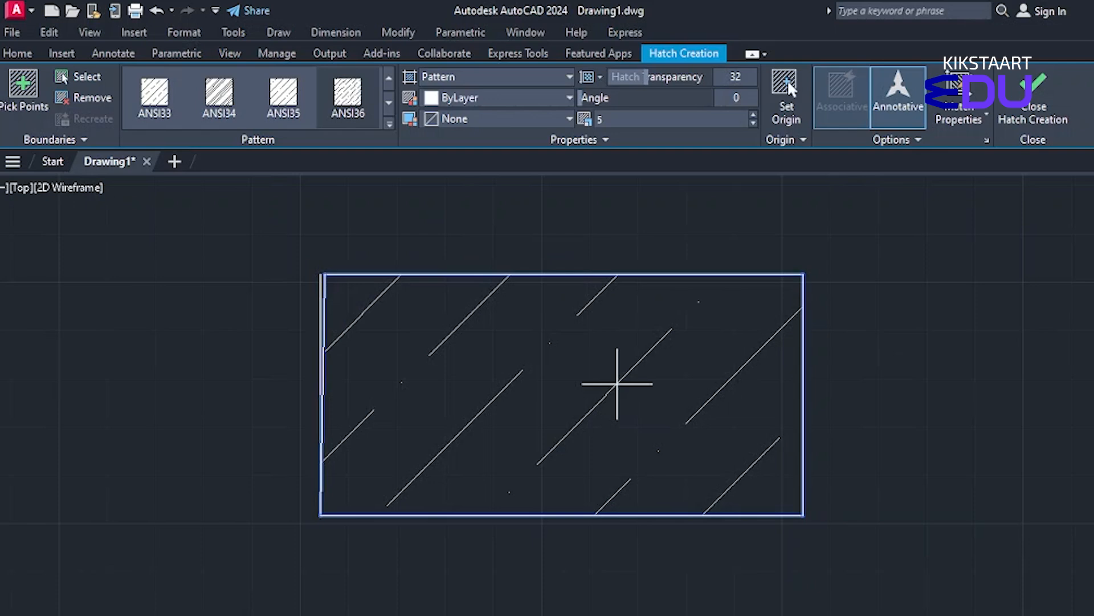
{"action": "scroll", "coordinate": [631, 395], "scroll_direction": "down", "scroll_amount": 2}
{"action": "scroll", "coordinate": [483, 354], "scroll_direction": "up", "scroll_amount": 4}
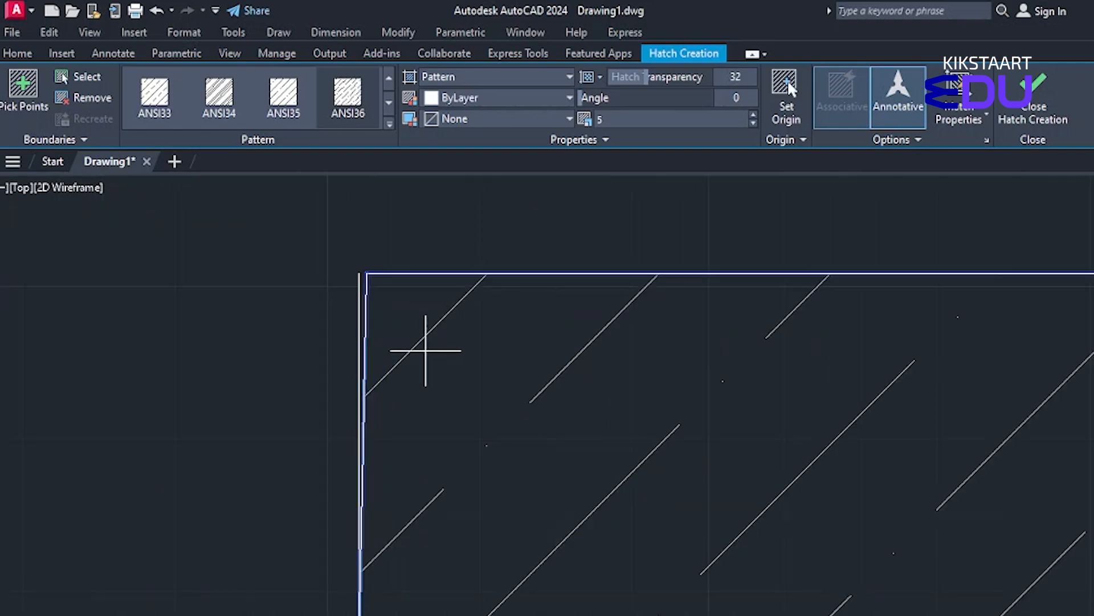
{"action": "scroll", "coordinate": [377, 351], "scroll_direction": "up", "scroll_amount": 4}
{"action": "scroll", "coordinate": [425, 385], "scroll_direction": "down", "scroll_amount": 2}
{"action": "middle_click_drag", "start_coordinate": [425, 385], "coordinate": [411, 477]}
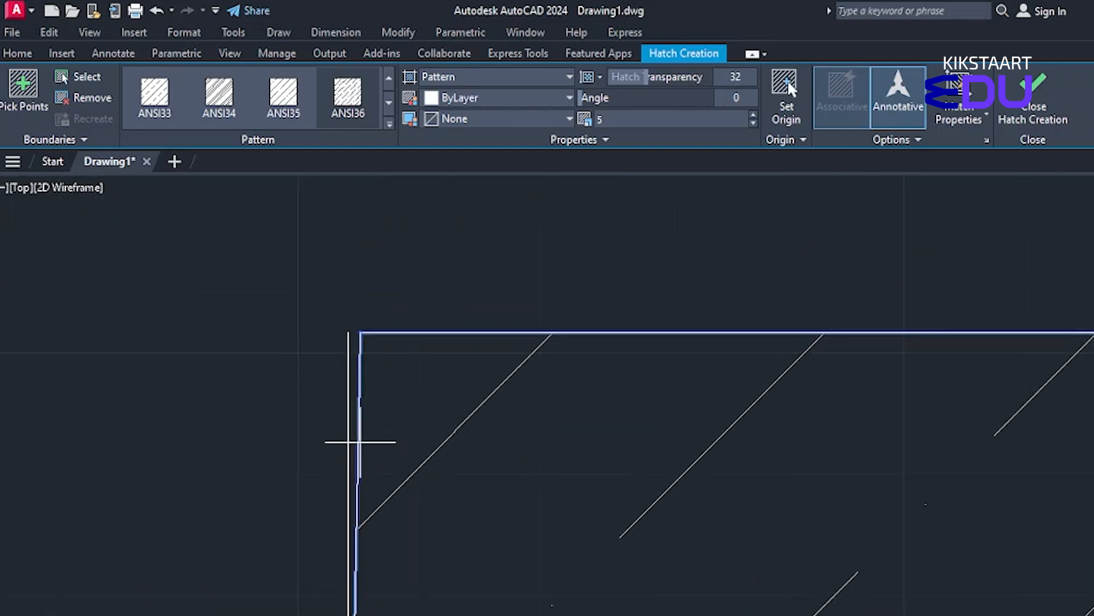
{"action": "scroll", "coordinate": [351, 345], "scroll_direction": "up", "scroll_amount": 4}
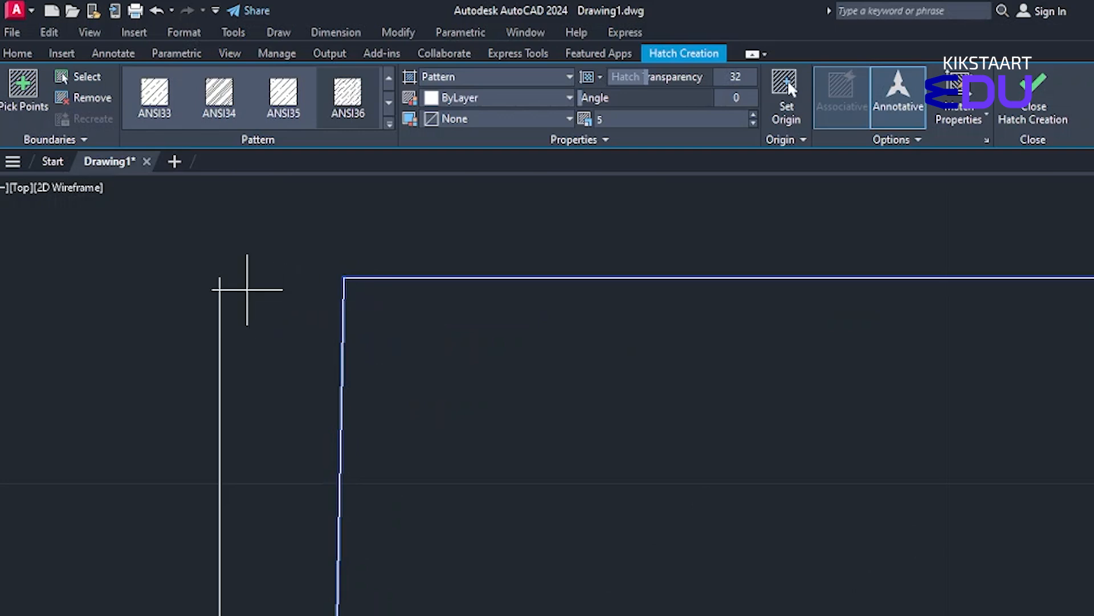
Lower the hatch's gap tolerance to 1875
{"action": "left_click", "coordinate": [884, 137]}
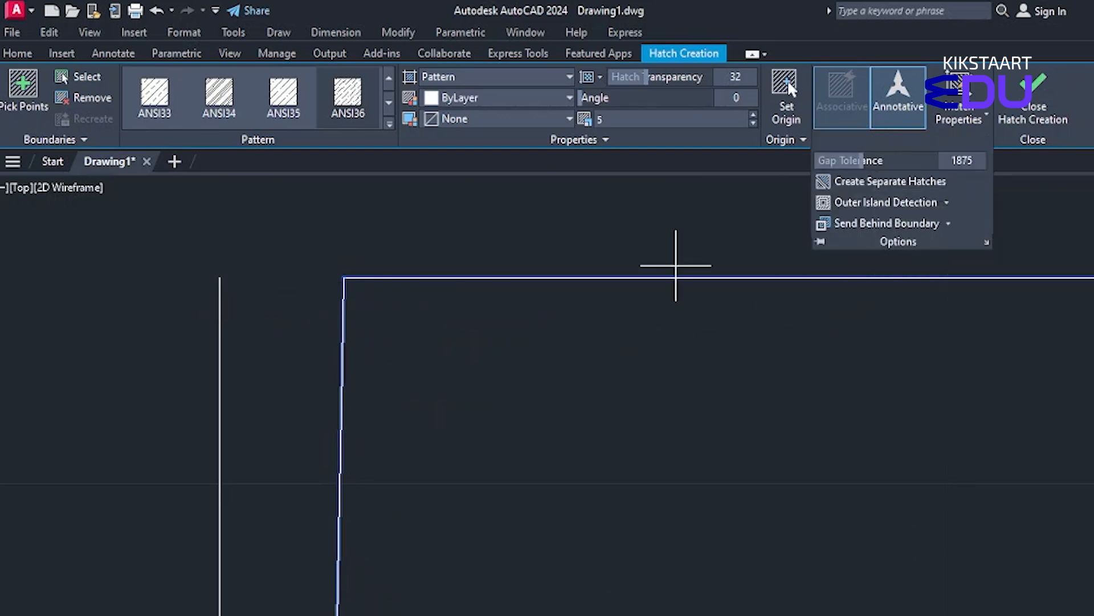
{"action": "scroll", "coordinate": [603, 420], "scroll_direction": "down", "scroll_amount": 5}
{"action": "scroll", "coordinate": [290, 347], "scroll_direction": "down", "scroll_amount": 5}
{"action": "mouse_move", "coordinate": [486, 410]}
{"action": "middle_mouse_down"}
{"action": "mouse_move", "coordinate": [515, 423]}
{"action": "mouse_move", "coordinate": [458, 535]}
{"action": "mouse_move", "coordinate": [211, 615]}
{"action": "middle_mouse_up"}
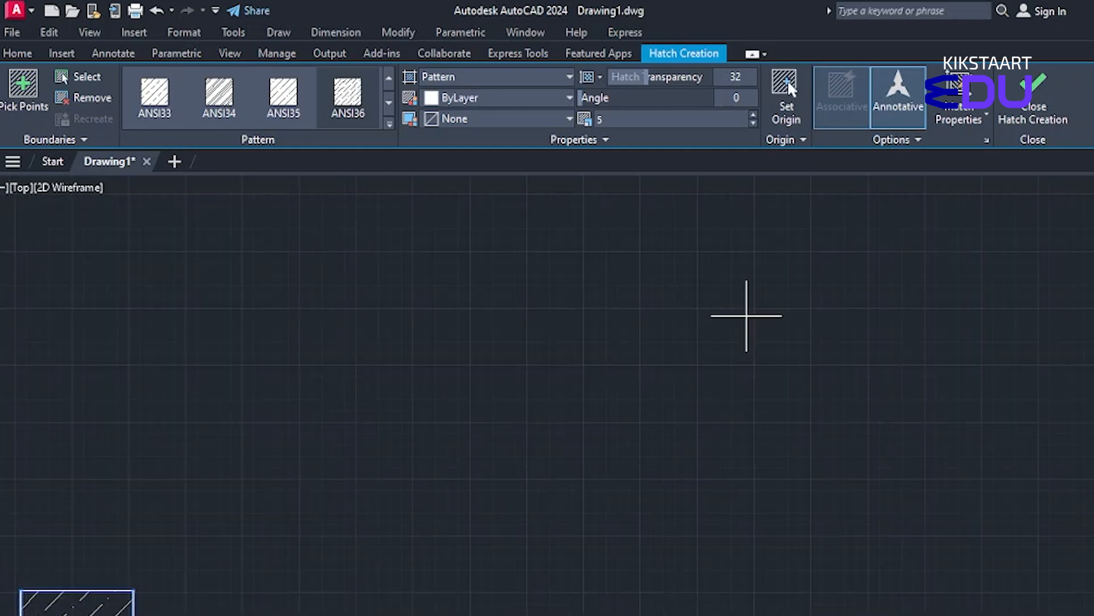
{"action": "left_click", "coordinate": [882, 141]}
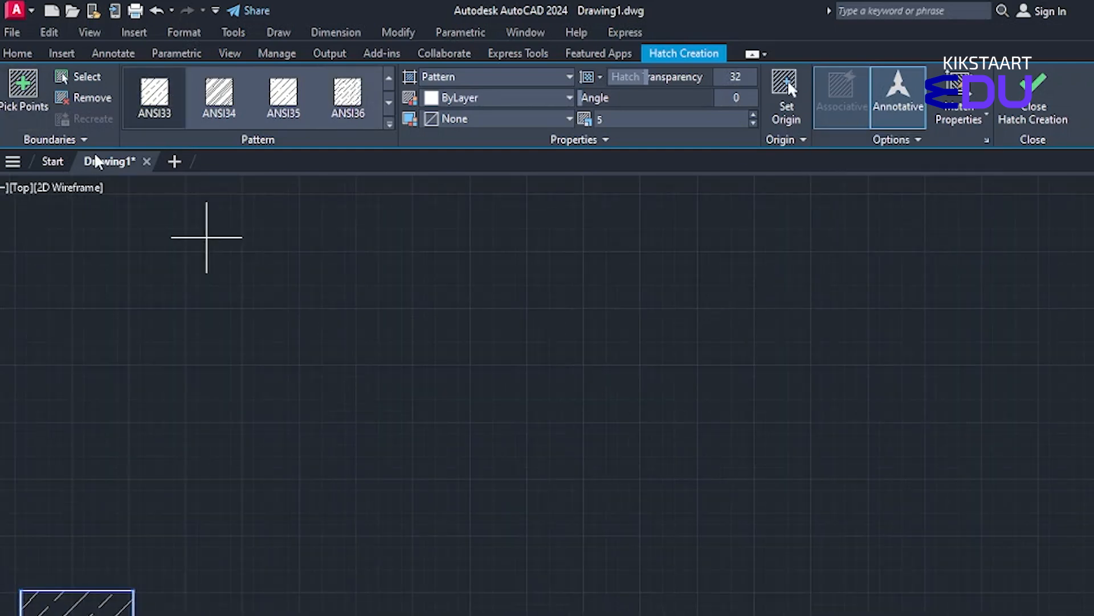
{"action": "left_click", "coordinate": [179, 214]}
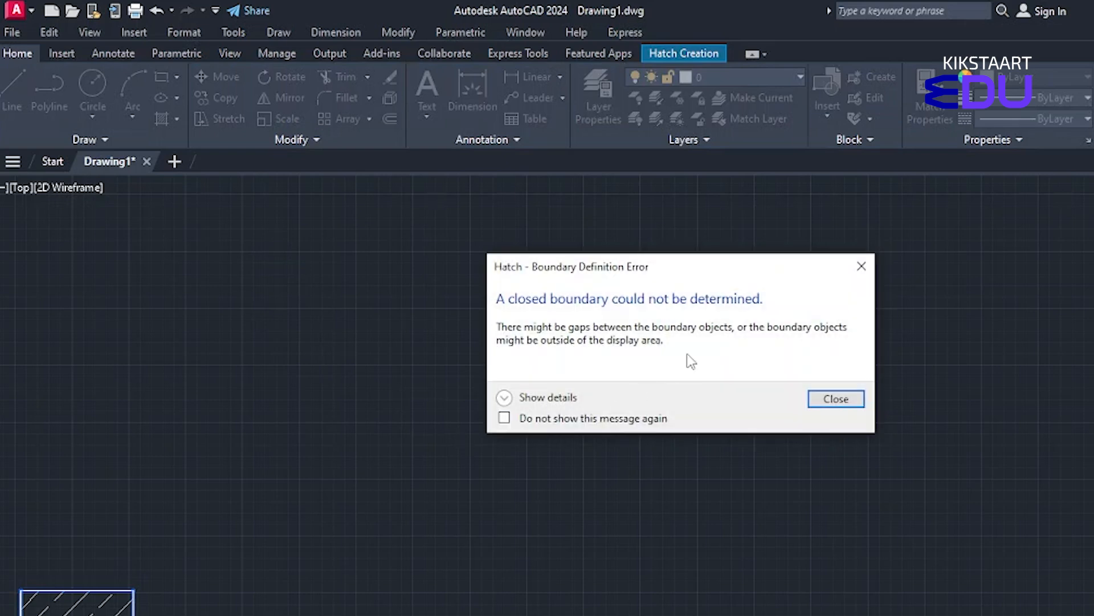
{"action": "left_click", "coordinate": [858, 267]}
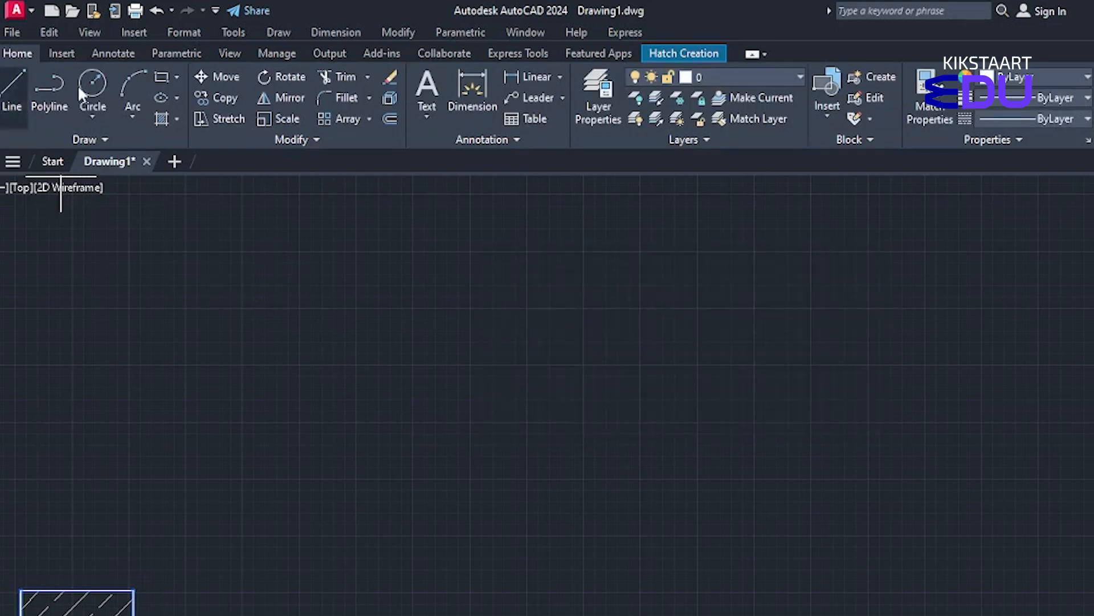
Draw two similar rectangles side by side in the empty area above the existing shapes
{"action": "left_click", "coordinate": [162, 76]}
{"action": "left_click", "coordinate": [358, 262]}
{"action": "left_click", "coordinate": [535, 456]}
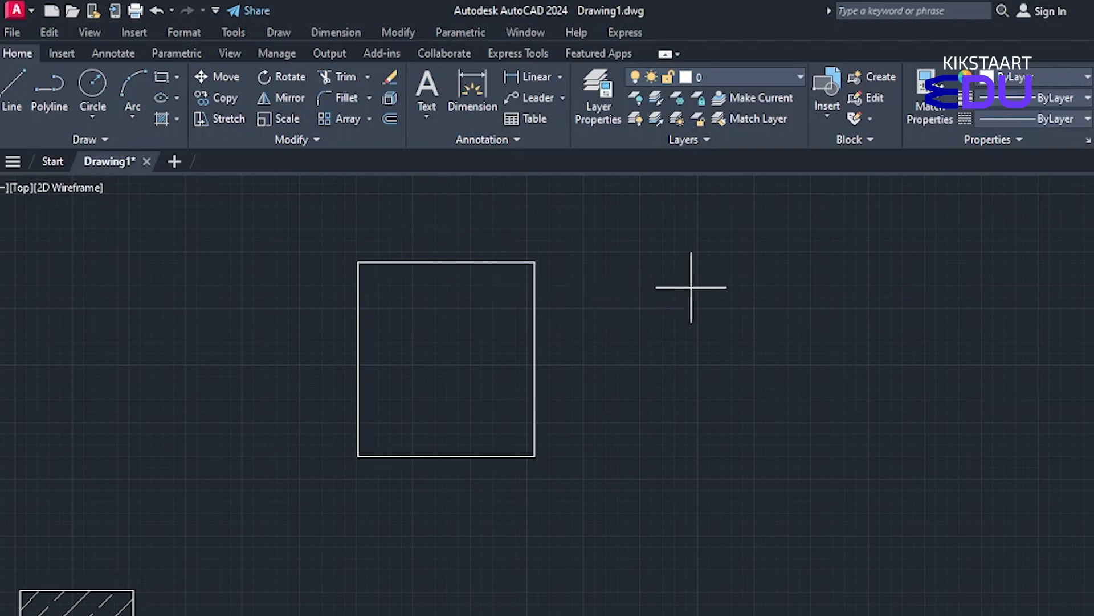
{"action": "left_click", "coordinate": [681, 263]}
{"action": "left_click", "coordinate": [865, 472]}
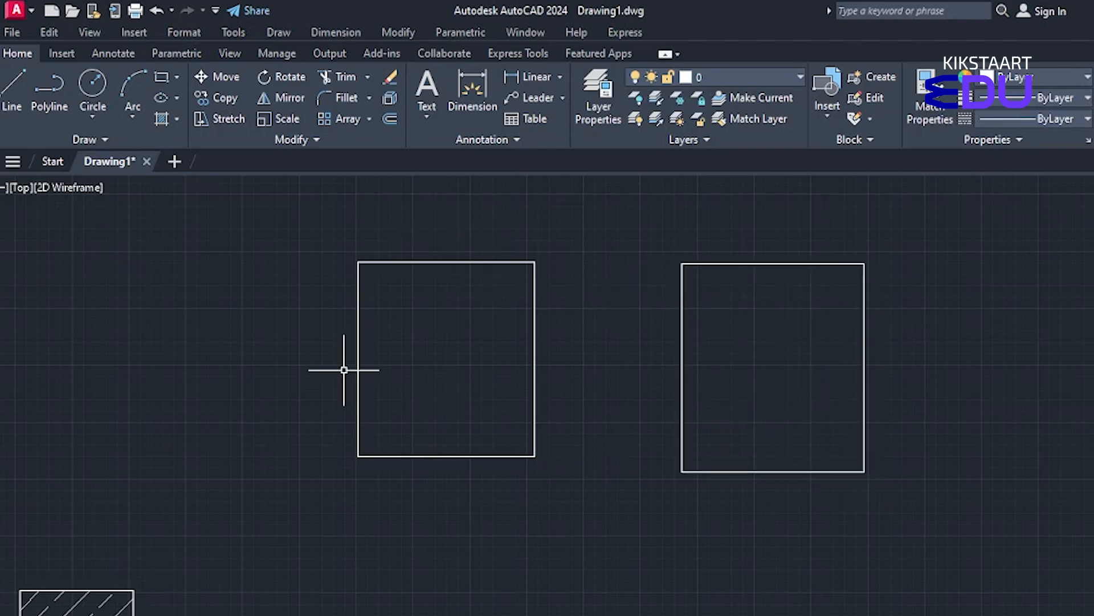
Hatch both new rectangles with the ANSI33 pattern in a single Hatch command, creating one combined hatch
{"action": "left_click", "coordinate": [176, 119]}
{"action": "left_click", "coordinate": [178, 143]}
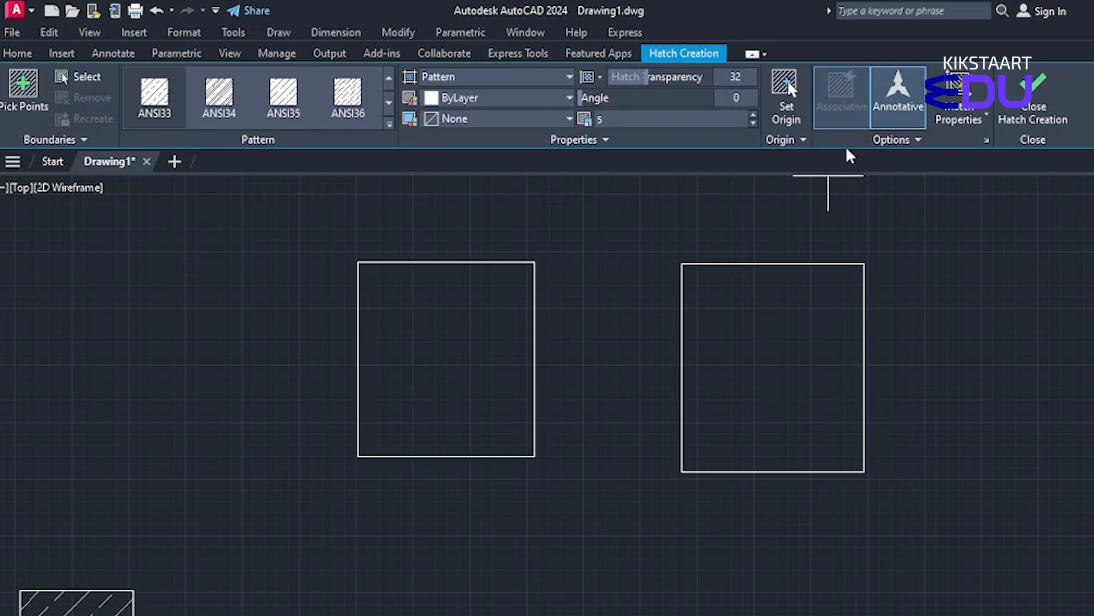
{"action": "left_click", "coordinate": [866, 139]}
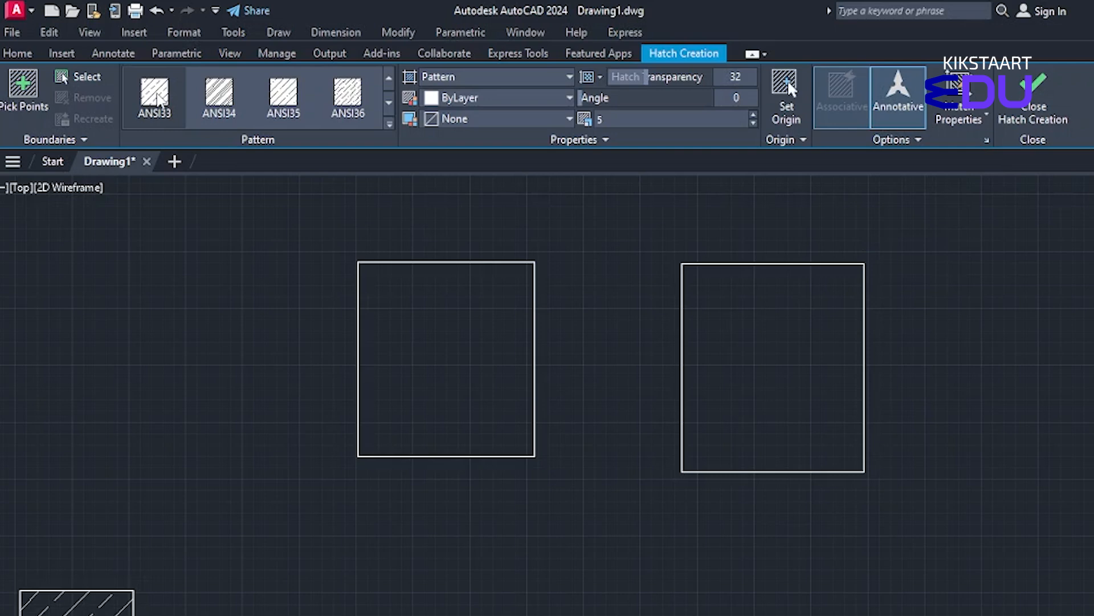
{"action": "left_click", "coordinate": [430, 359]}
{"action": "left_click", "coordinate": [750, 374]}
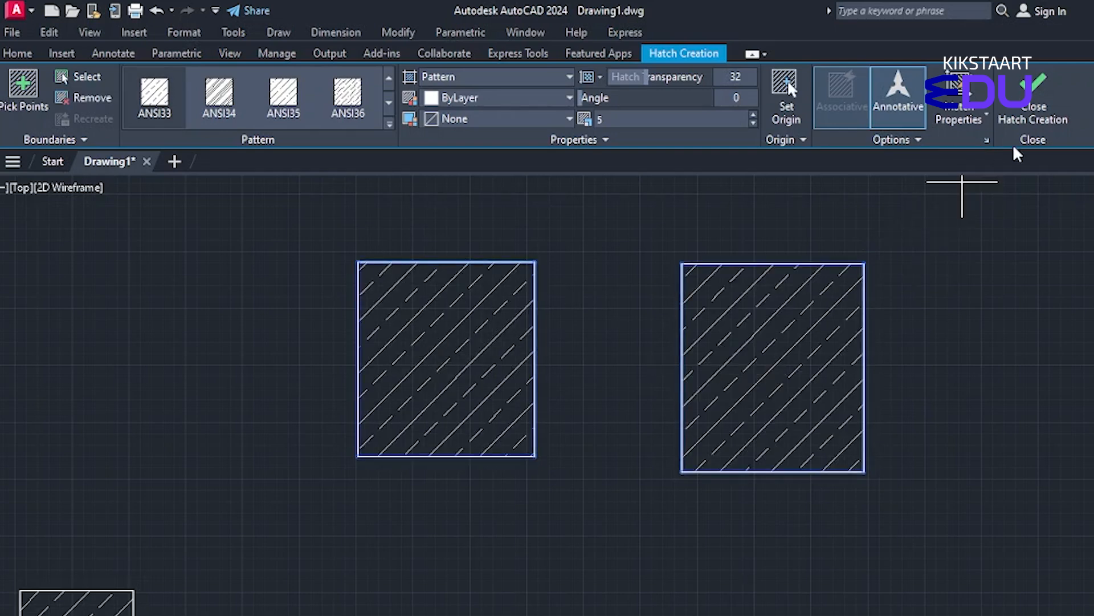
{"action": "left_click", "coordinate": [1034, 109]}
Delete the combined hatch shared by the two rectangles
{"action": "left_click", "coordinate": [784, 306]}
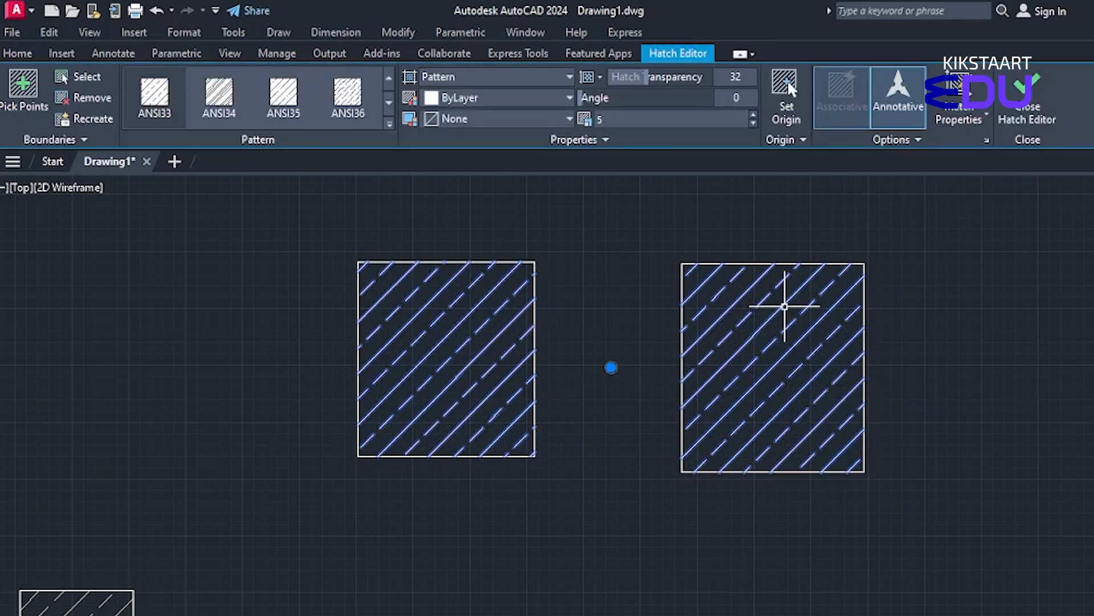
{"action": "scroll", "coordinate": [773, 328], "scroll_direction": "up", "scroll_amount": 2}
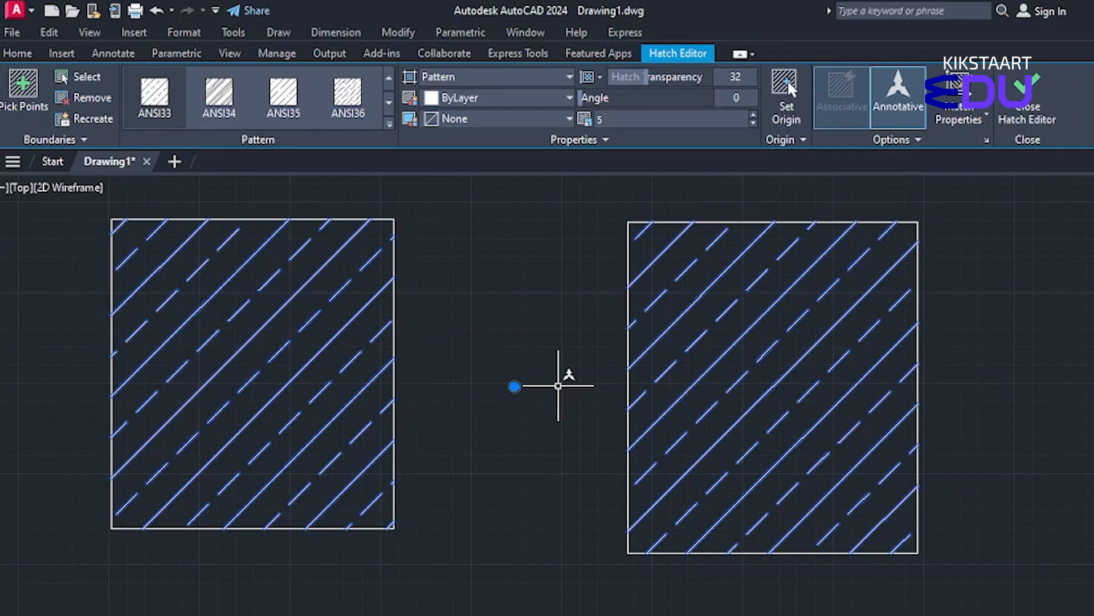
{"action": "key", "text": "Delete"}
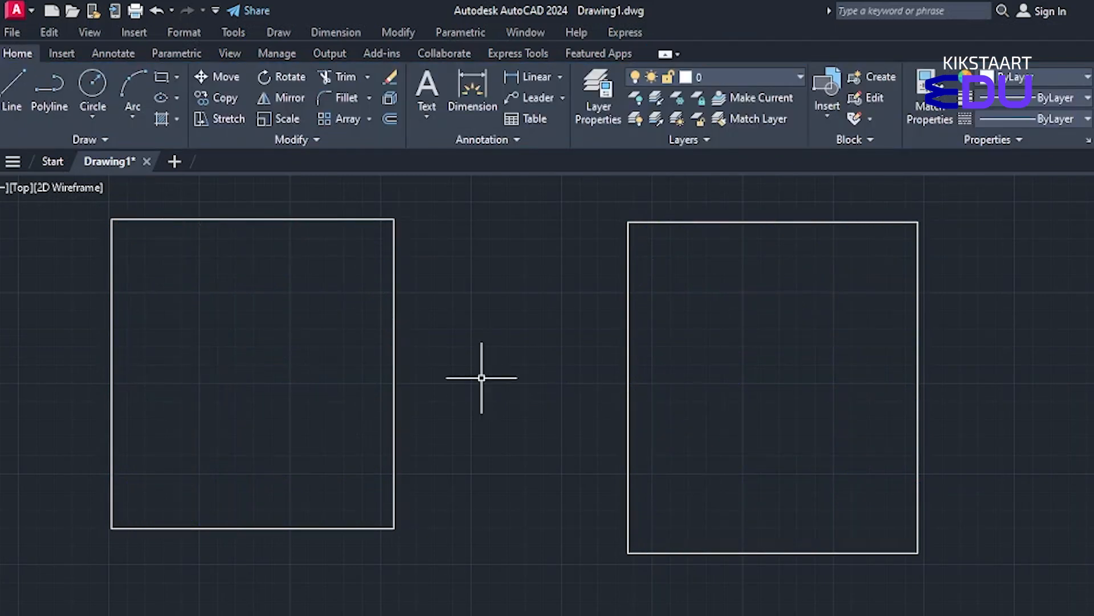
Turn on Create Separate Hatches and hatch both rectangles with the ANSI33 pattern
{"action": "left_click", "coordinate": [161, 118]}
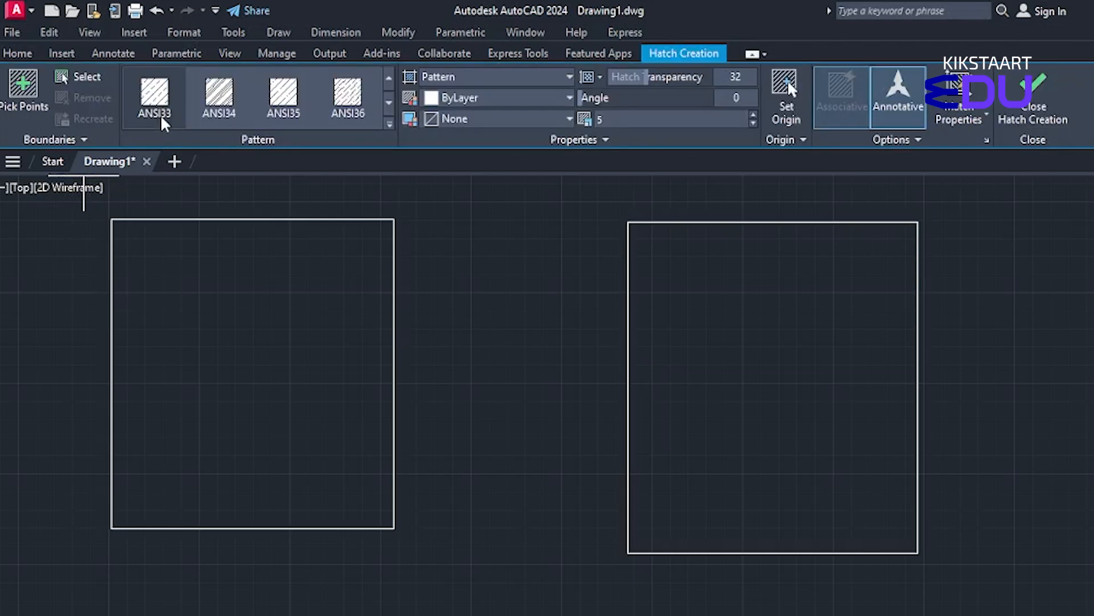
{"action": "left_click", "coordinate": [908, 139]}
{"action": "left_click", "coordinate": [905, 176]}
{"action": "left_click", "coordinate": [183, 297]}
{"action": "left_click", "coordinate": [818, 371]}
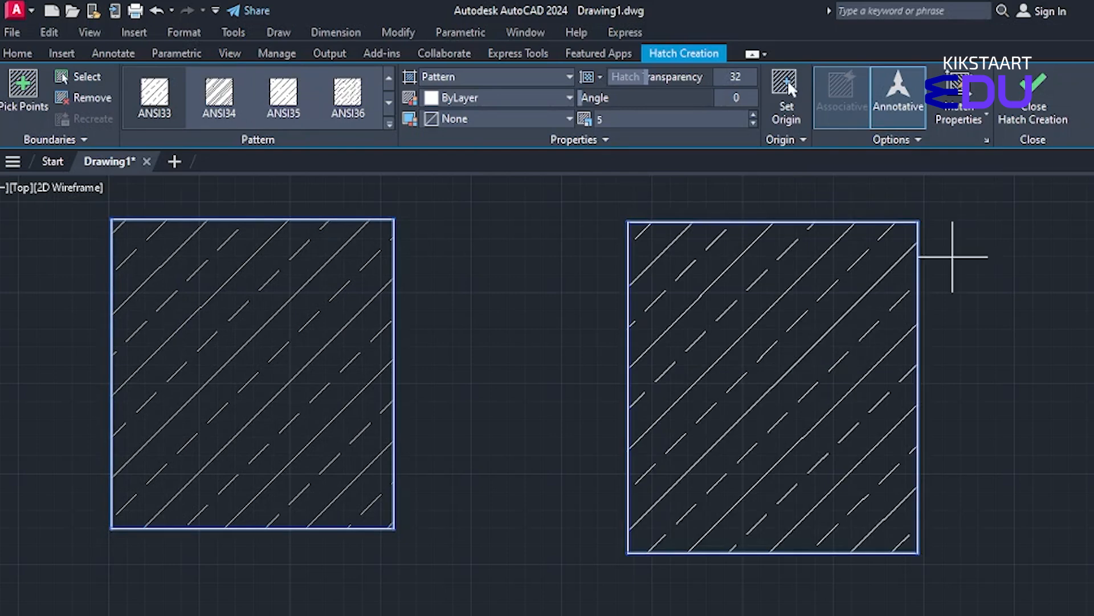
{"action": "left_click", "coordinate": [1045, 102]}
Delete only the hatch inside the right-hand rectangle
{"action": "left_click", "coordinate": [693, 305]}
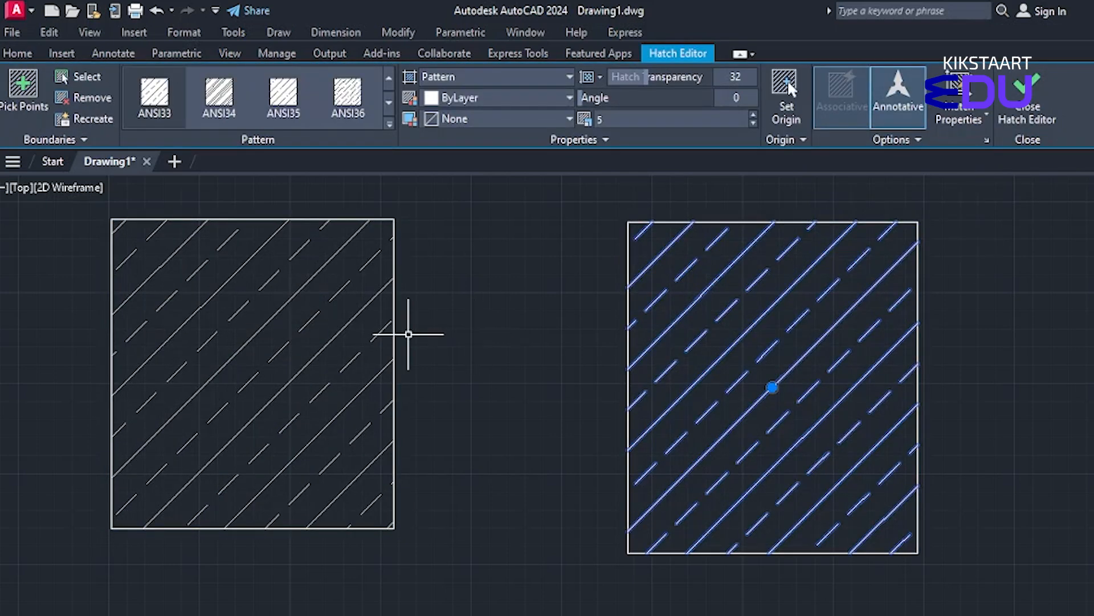
{"action": "key", "text": "Delete"}
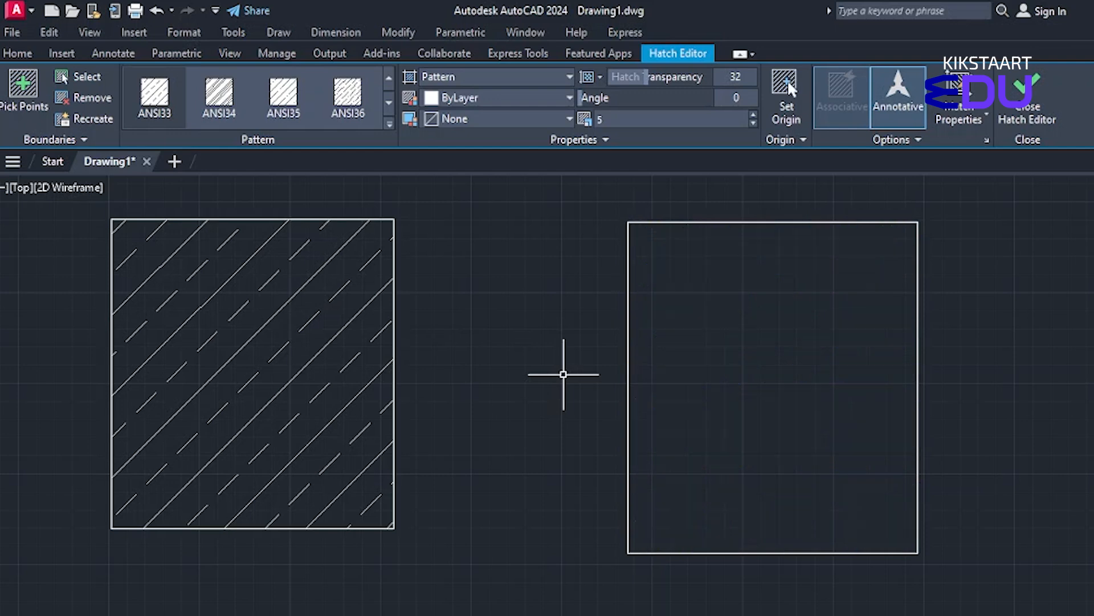
Examine the hatch island detection options: Normal, Outer, Ignore and No Island Detection
{"action": "left_click", "coordinate": [171, 126]}
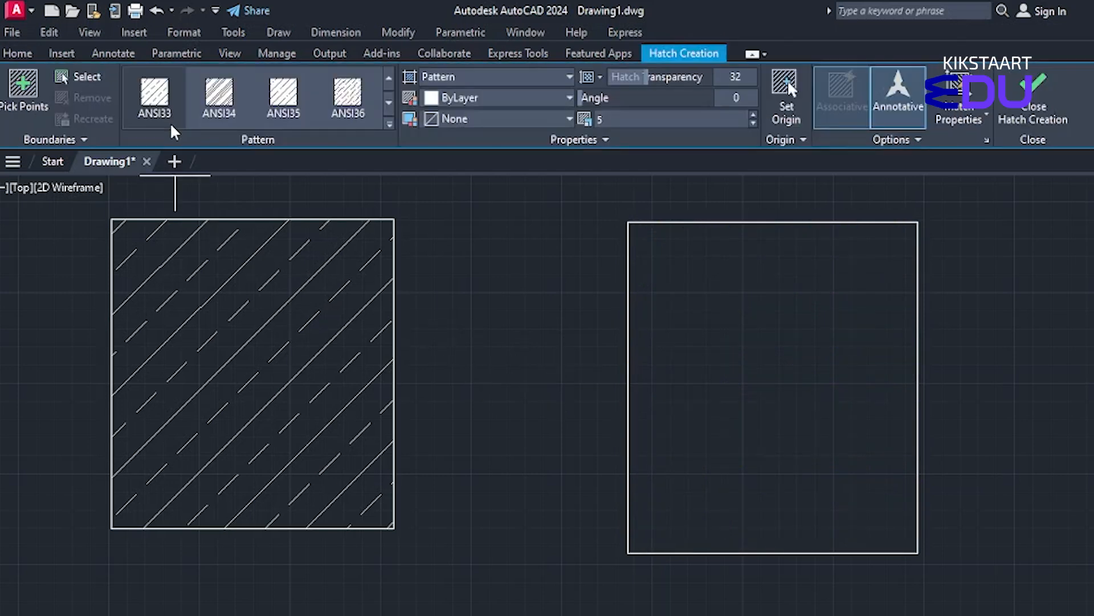
{"action": "left_click", "coordinate": [879, 136]}
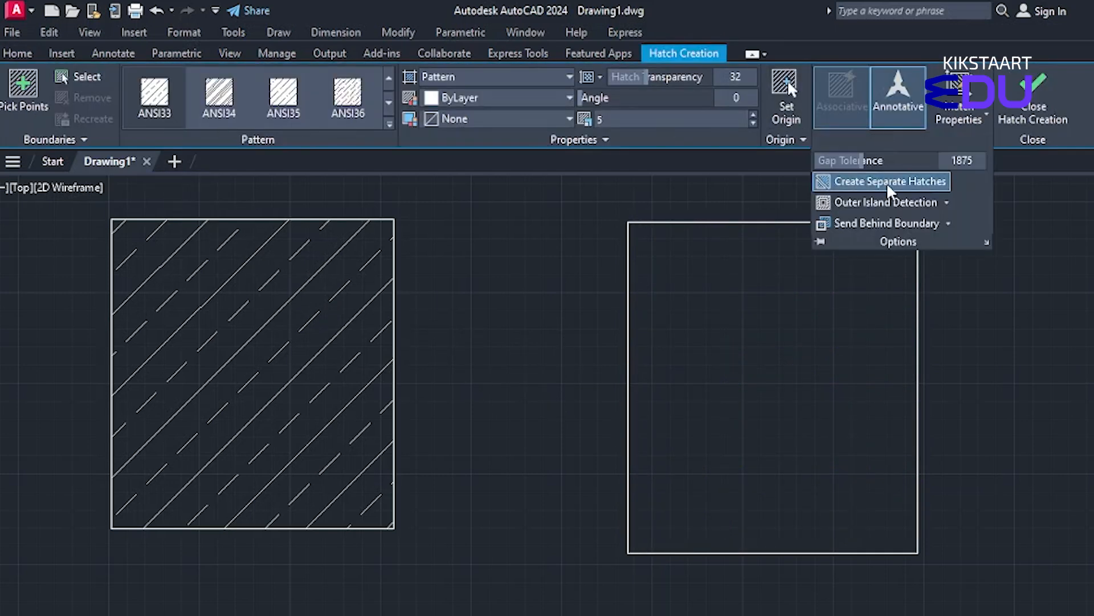
{"action": "left_click", "coordinate": [944, 204]}
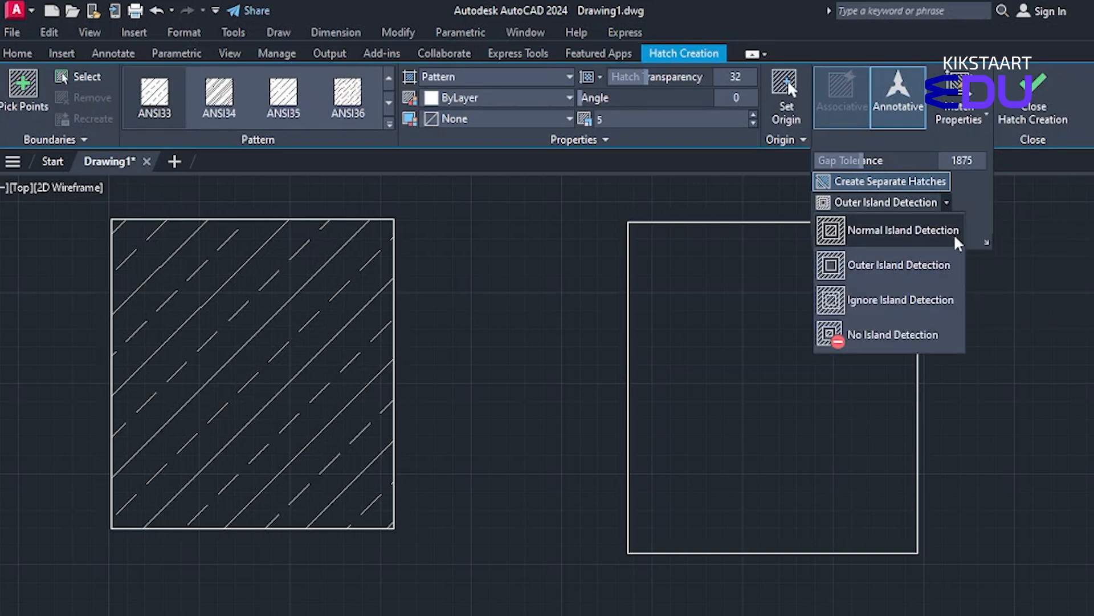
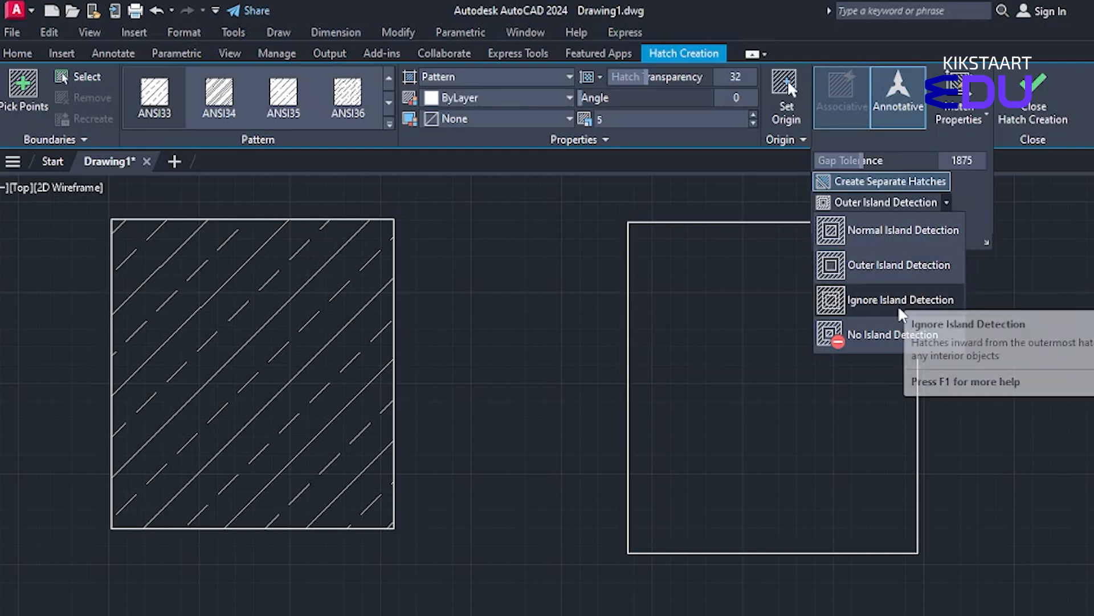
{"action": "scroll", "coordinate": [686, 387], "scroll_direction": "down", "scroll_amount": 2}
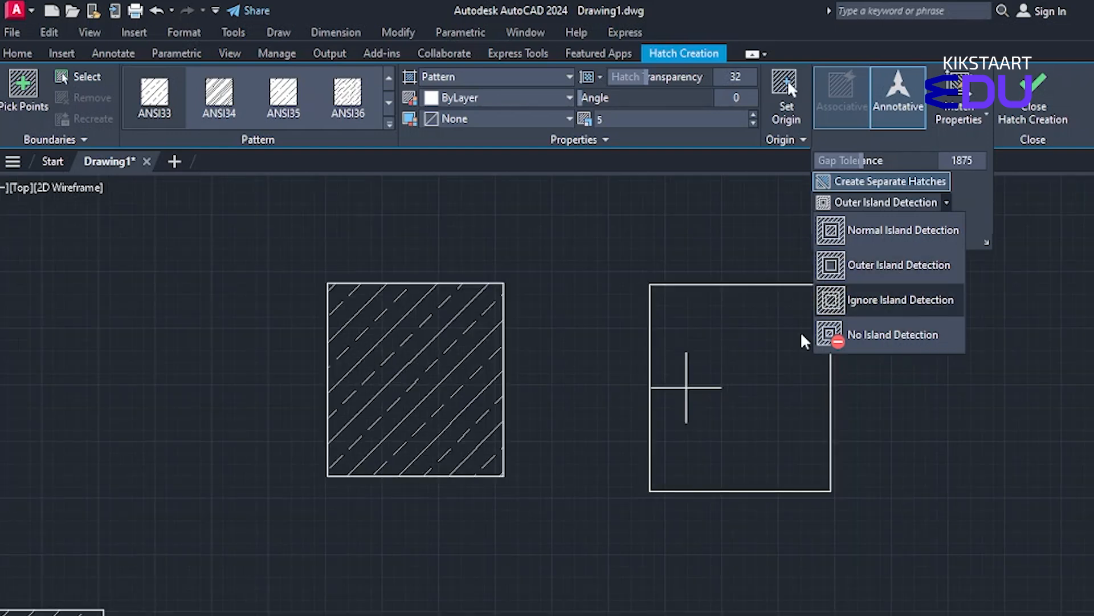
{"action": "left_click", "coordinate": [713, 363]}
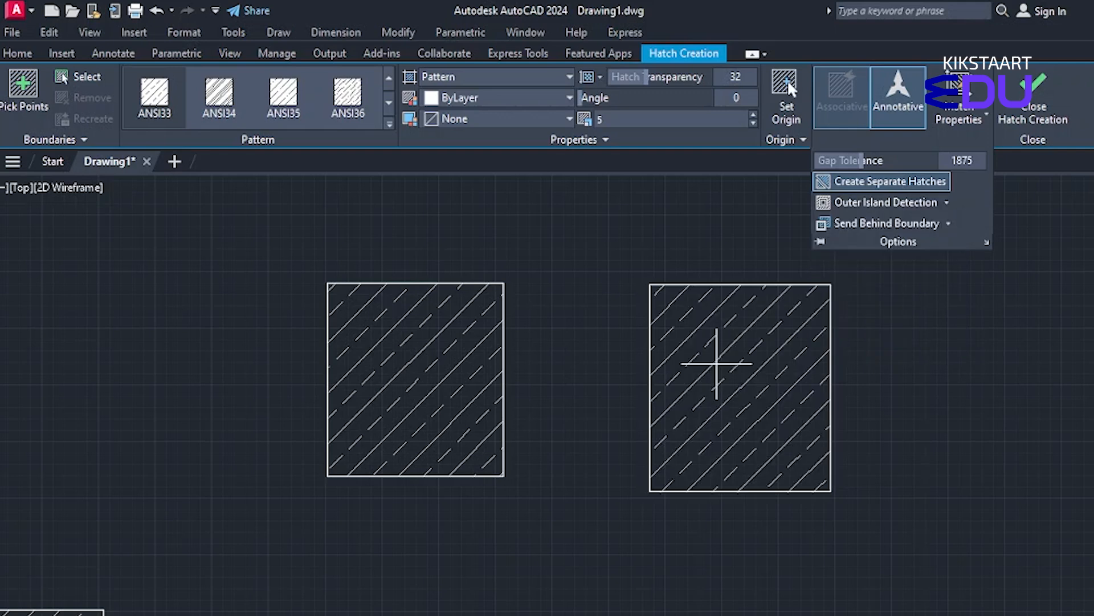
{"action": "key", "text": "Escape"}
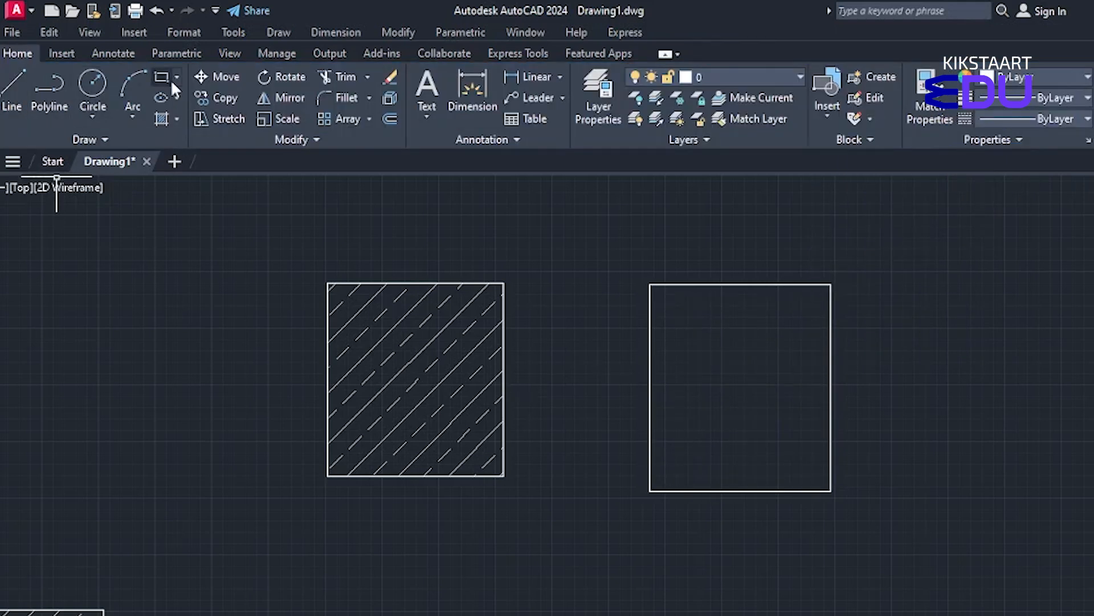
{"action": "left_click", "coordinate": [163, 118]}
{"action": "left_click", "coordinate": [935, 141]}
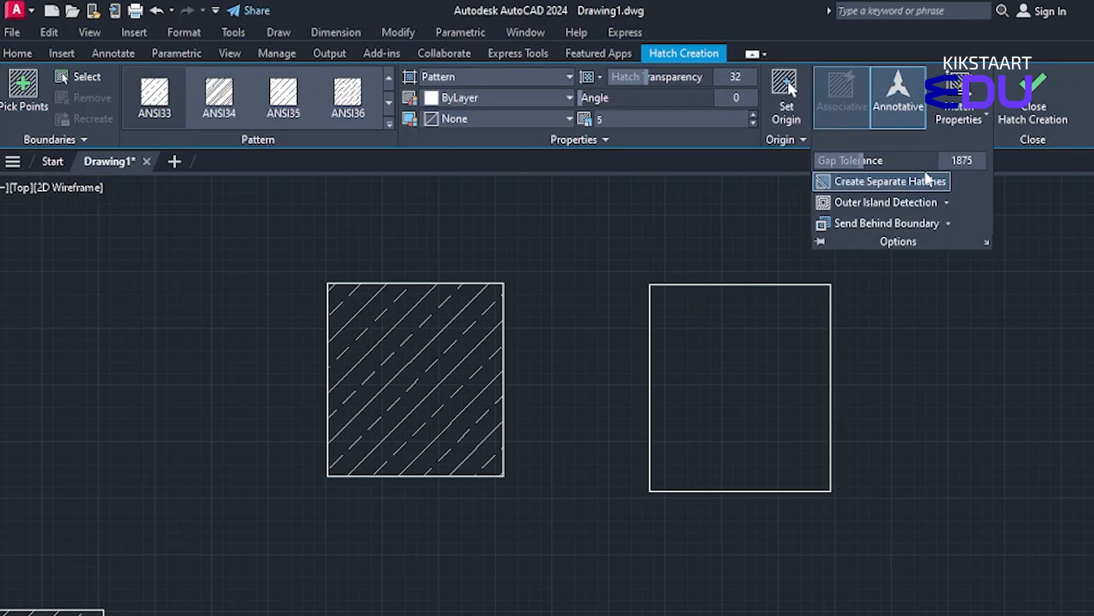
{"action": "left_click", "coordinate": [947, 201]}
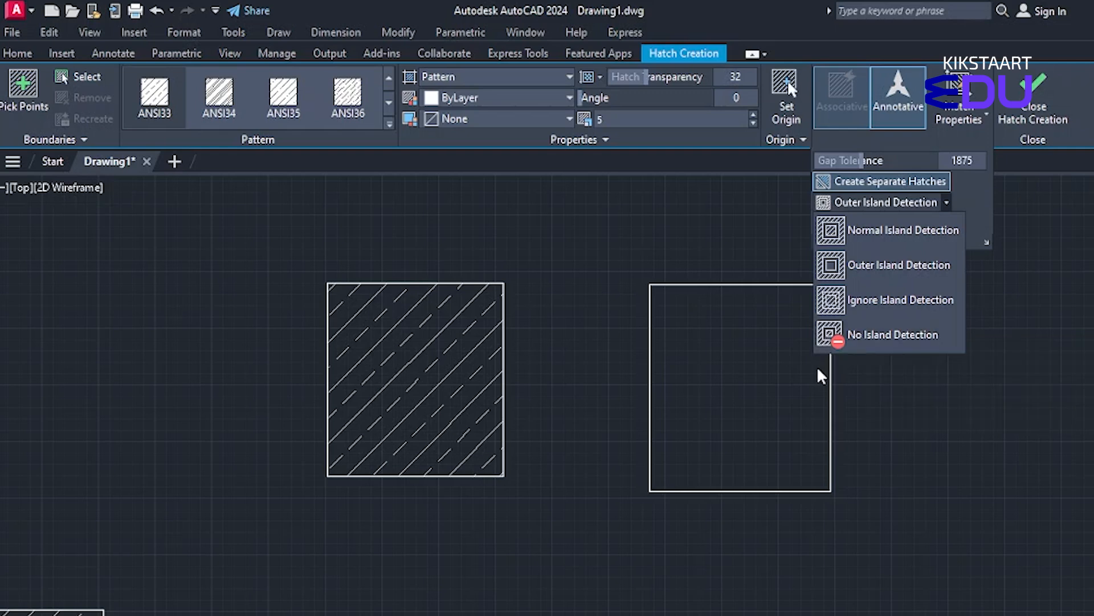
{"action": "left_click", "coordinate": [705, 348]}
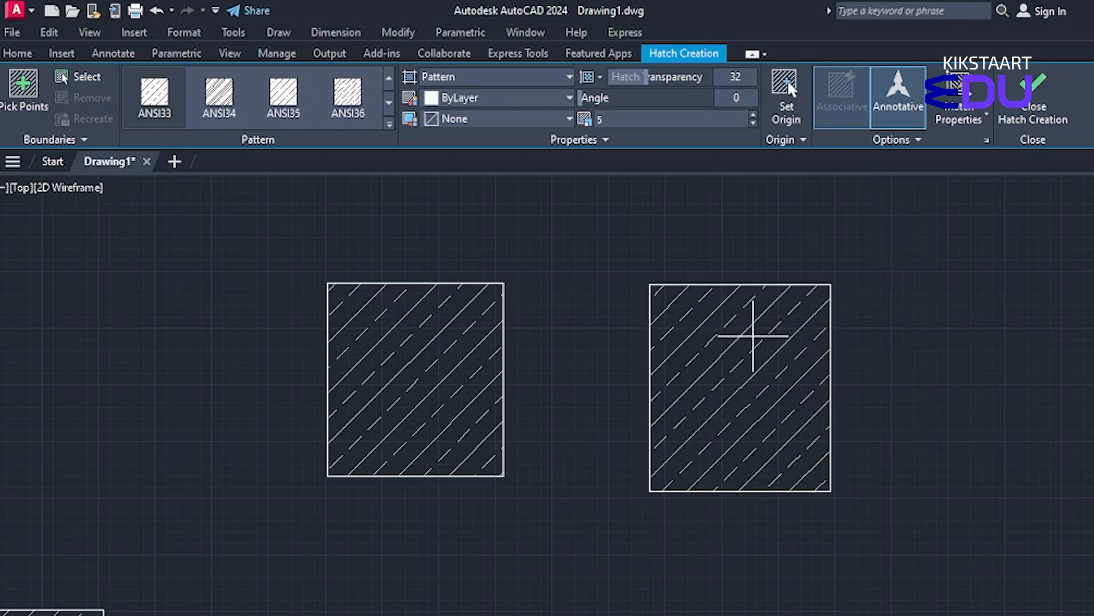
{"action": "key", "text": "Escape"}
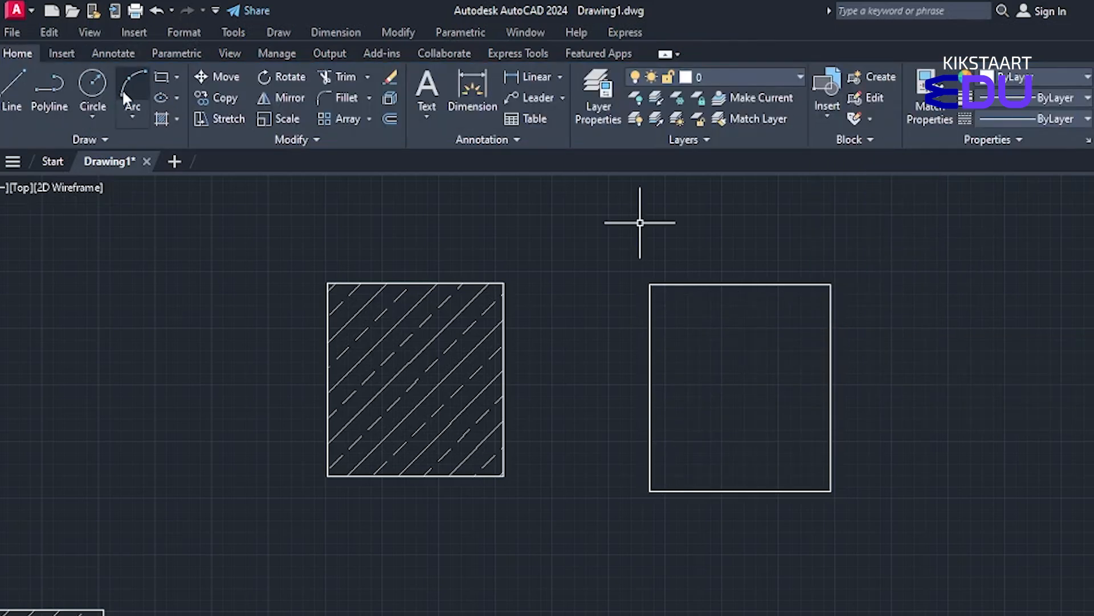
Draw three progressively smaller rectangles nested inside the unhatched right-hand rectangle
{"action": "left_click", "coordinate": [678, 318]}
{"action": "left_click", "coordinate": [808, 455]}
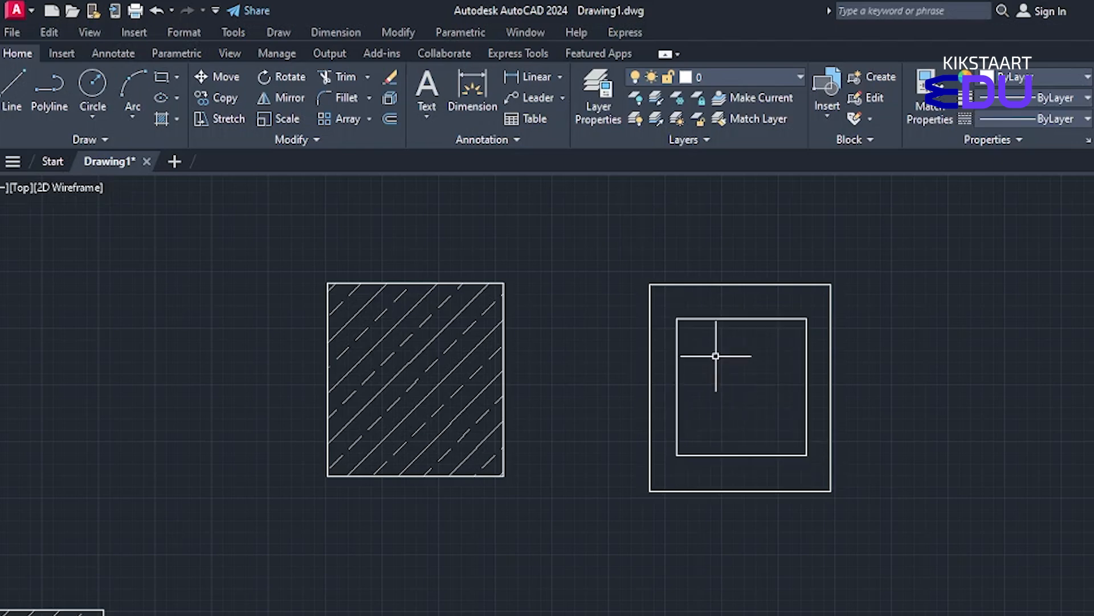
{"action": "left_click", "coordinate": [711, 347]}
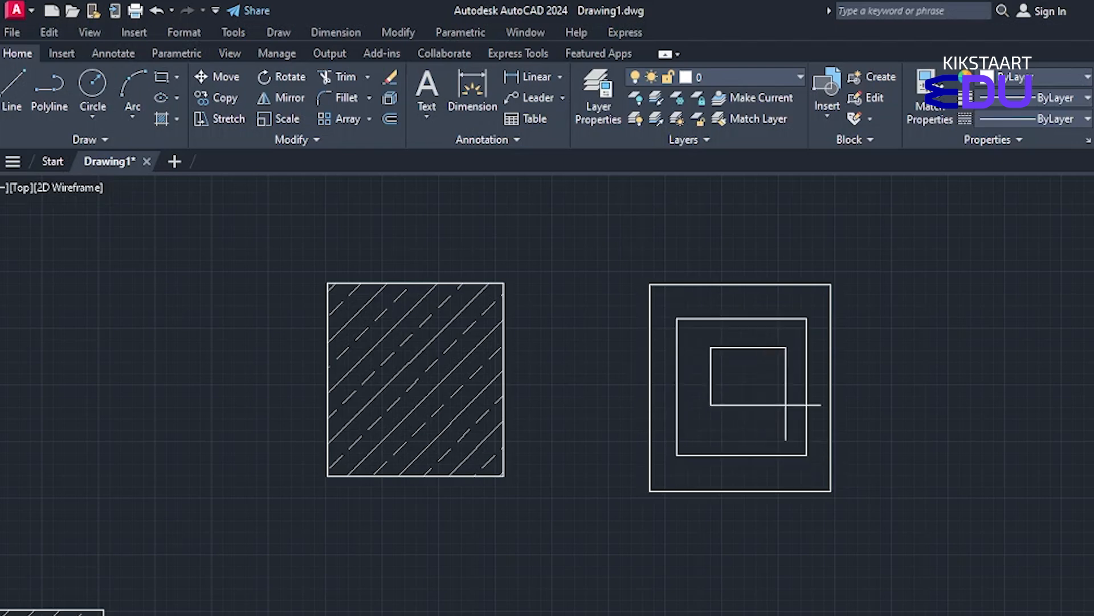
{"action": "left_click", "coordinate": [782, 424]}
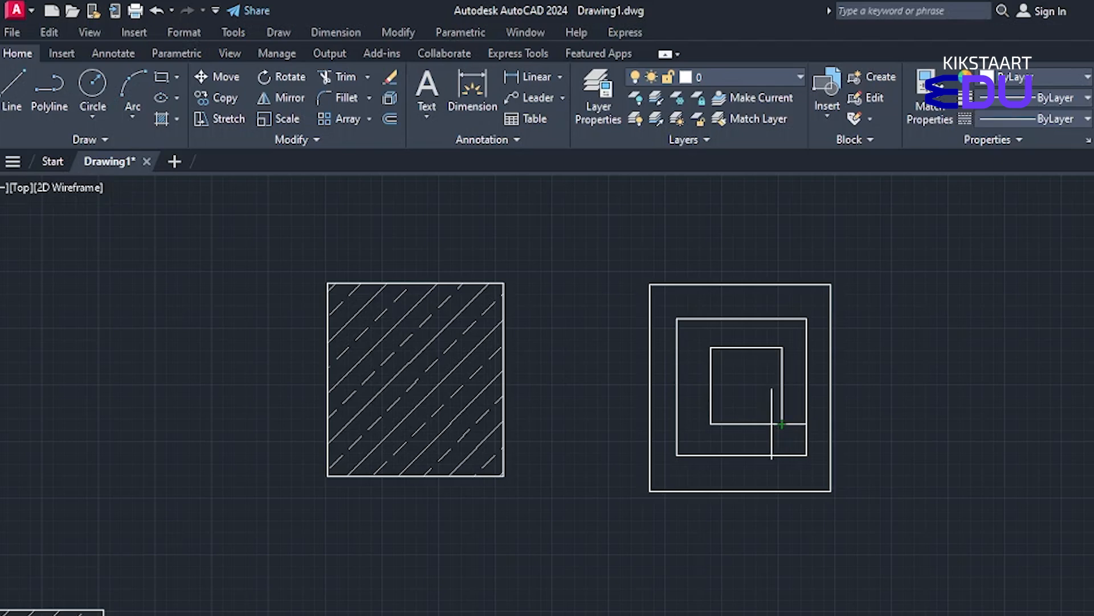
{"action": "left_click", "coordinate": [735, 365]}
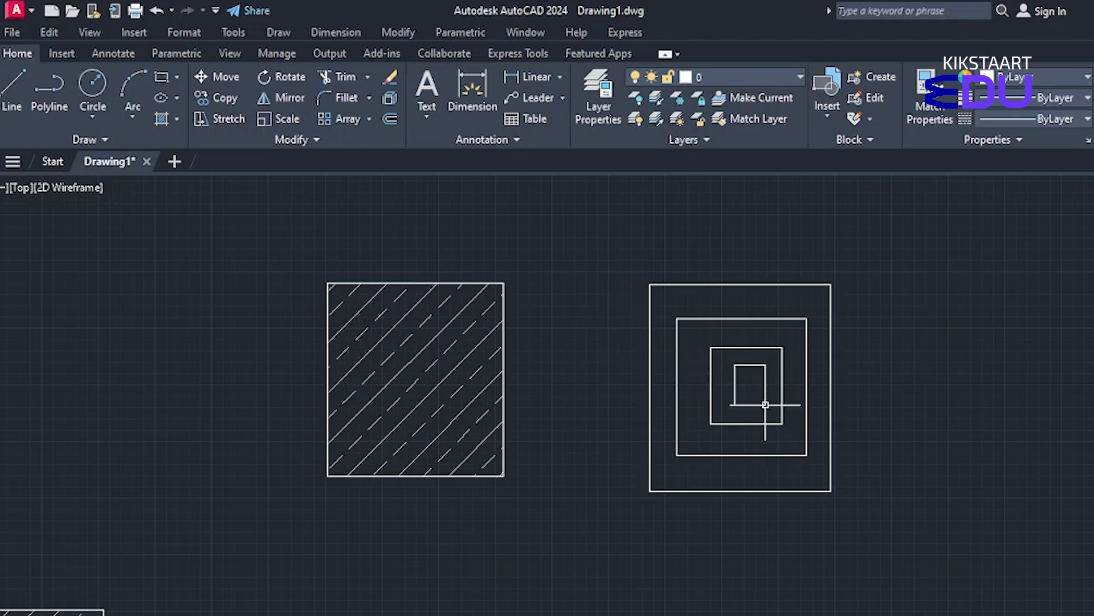
{"action": "left_click", "coordinate": [765, 406]}
Hatch the nested rectangles with ANSI33 using Normal Island Detection, picking a point between the two outermost rectangles
{"action": "left_click", "coordinate": [177, 119]}
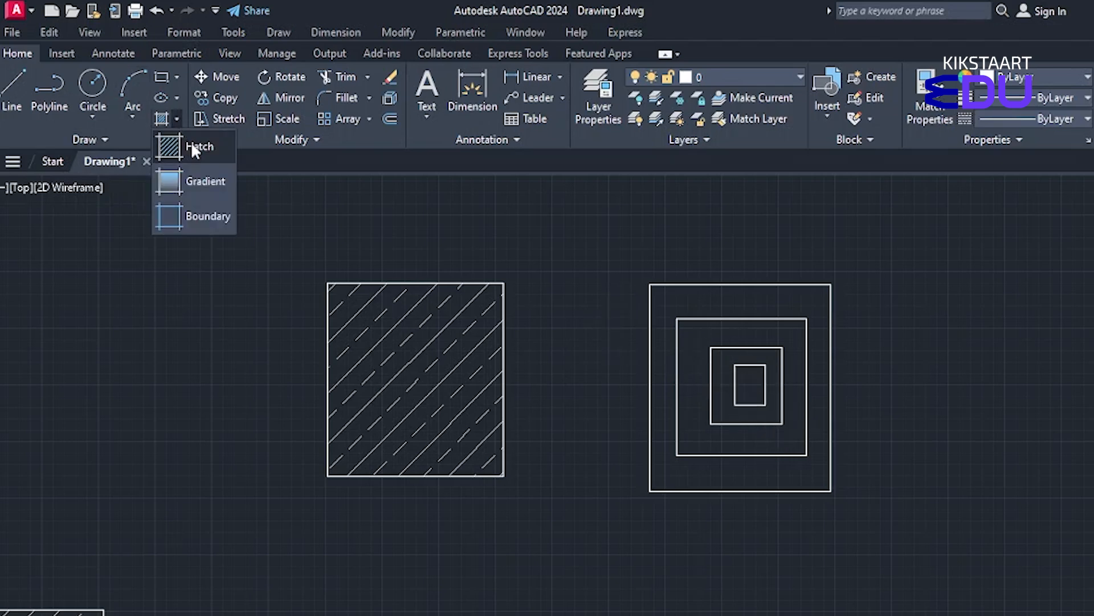
{"action": "left_click", "coordinate": [198, 178]}
{"action": "left_click", "coordinate": [902, 139]}
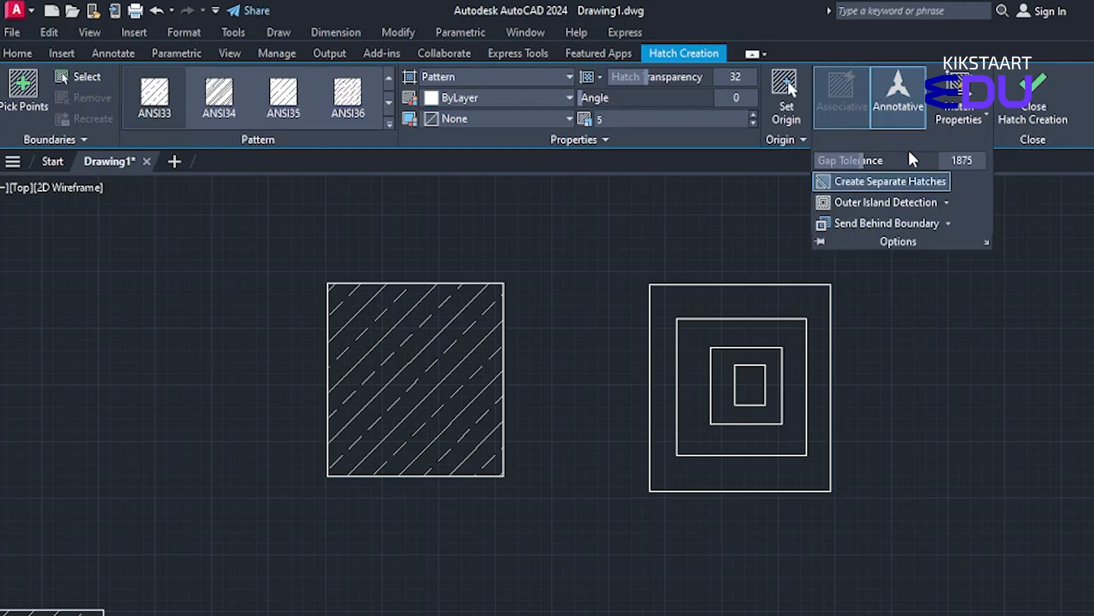
{"action": "left_click", "coordinate": [945, 202]}
{"action": "left_click", "coordinate": [933, 229]}
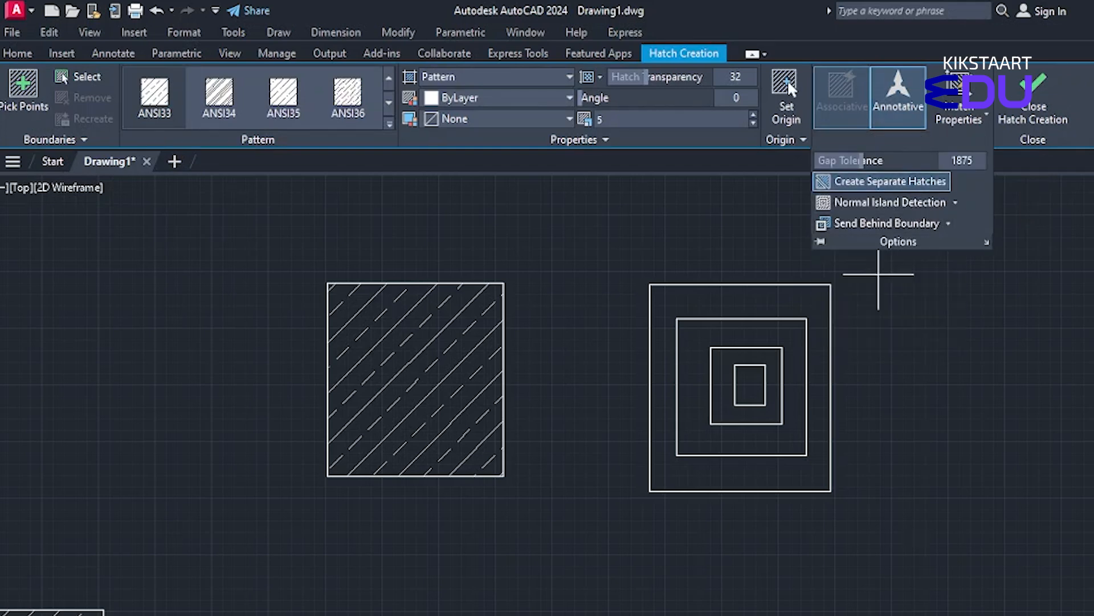
{"action": "left_click", "coordinate": [814, 335]}
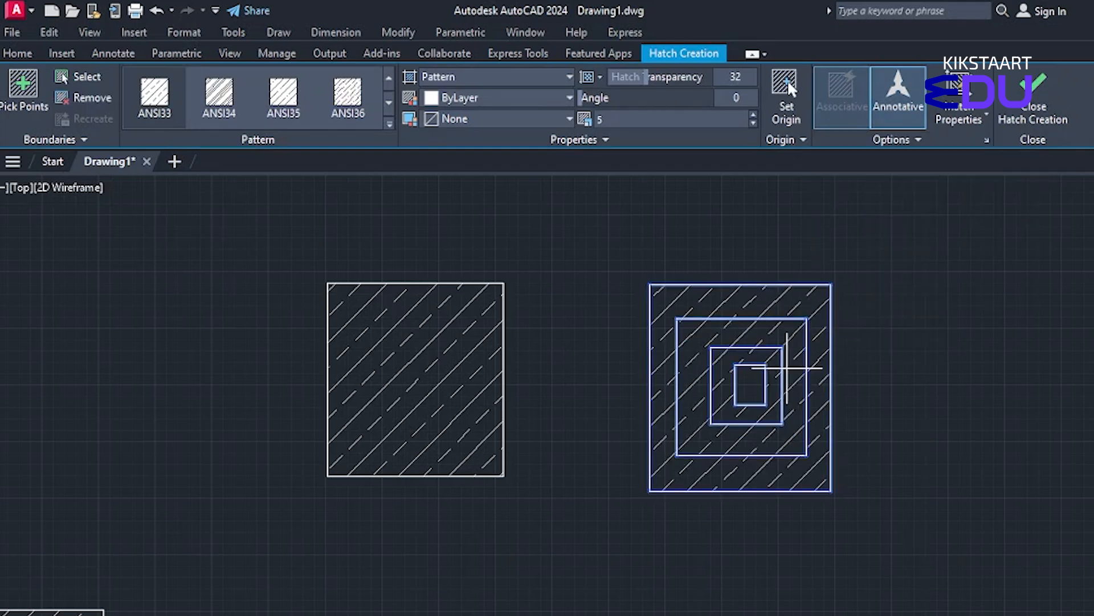
{"action": "scroll", "coordinate": [789, 370], "scroll_direction": "up", "scroll_amount": 2}
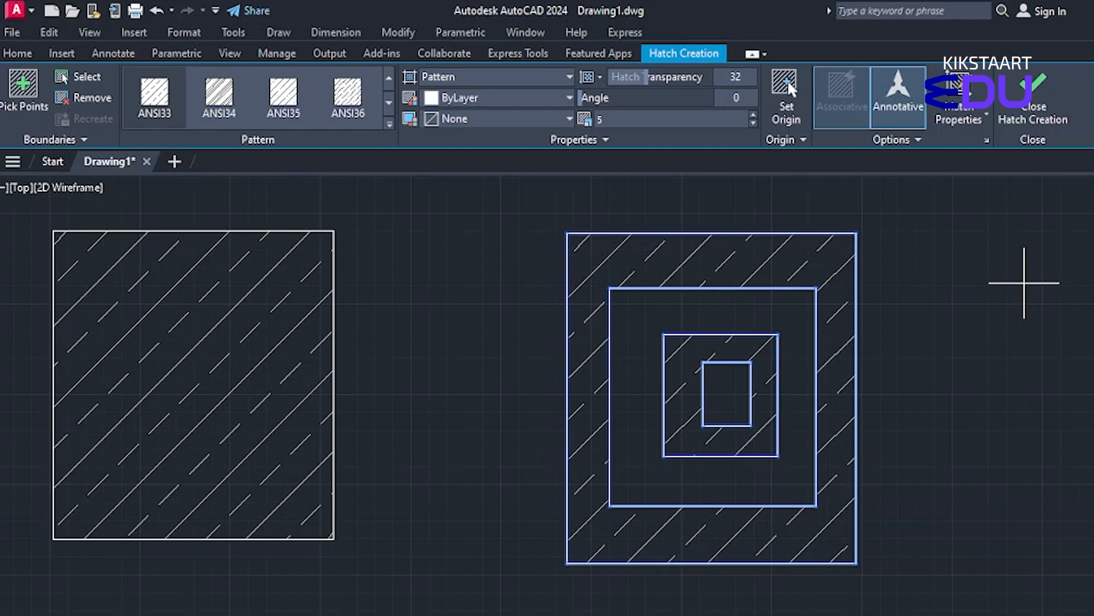
Finish the hatch command and delete the hatch from the nested rectangles
{"action": "left_click", "coordinate": [919, 140]}
{"action": "left_click", "coordinate": [931, 265]}
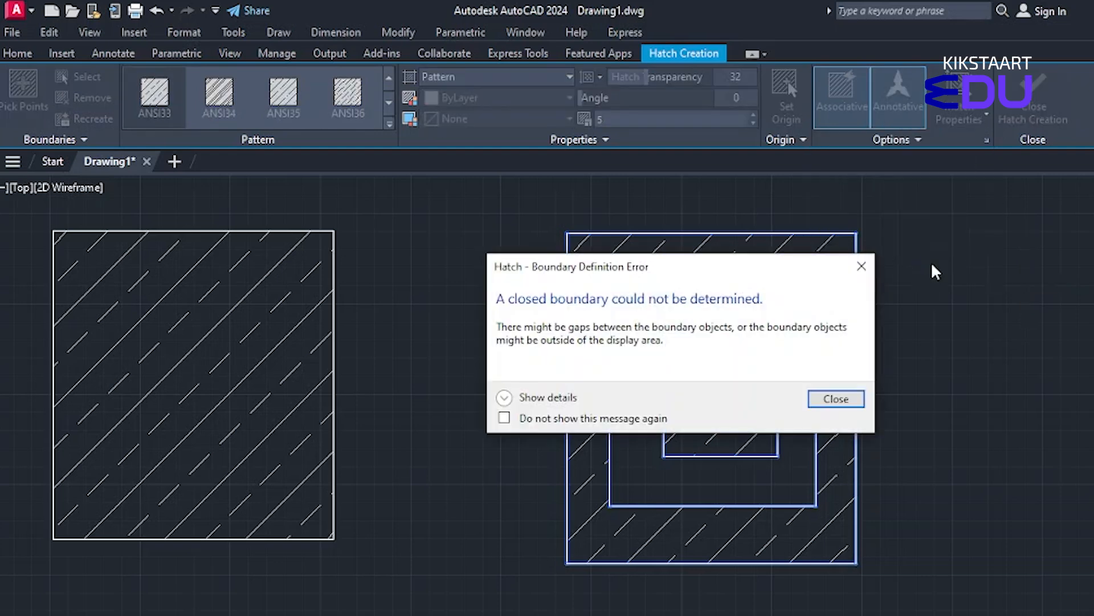
{"action": "key", "text": "Return"}
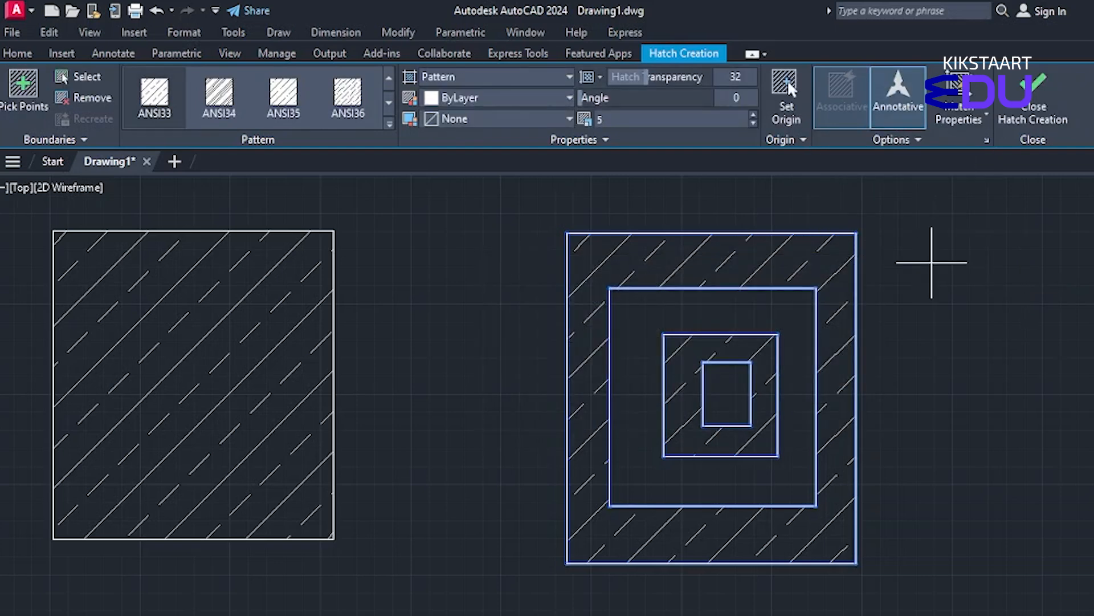
{"action": "key", "text": "Return"}
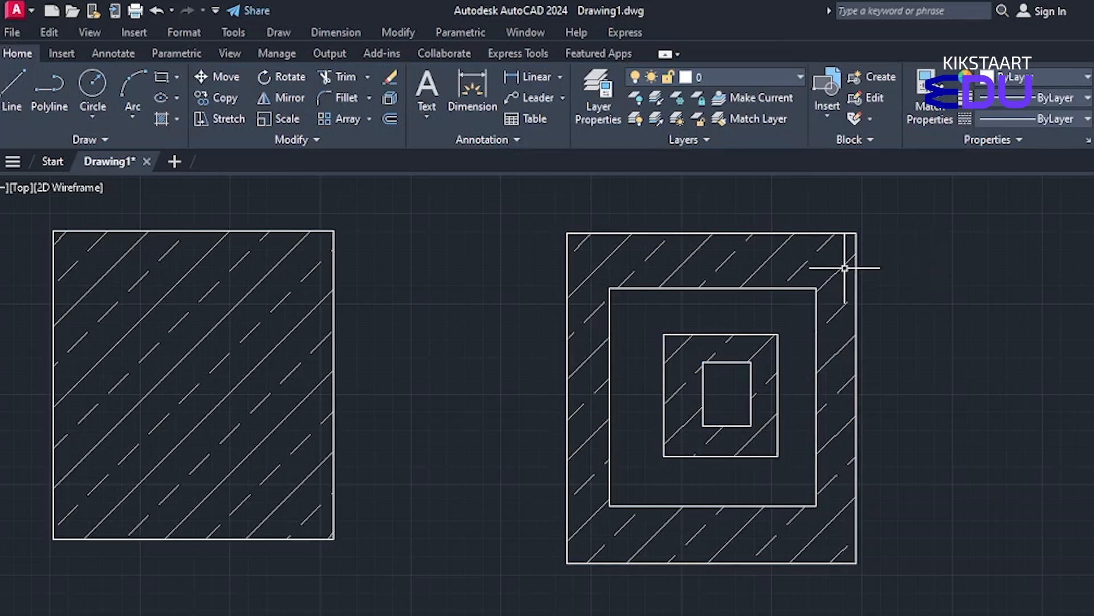
{"action": "left_click", "coordinate": [825, 245]}
{"action": "key", "text": "Delete"}
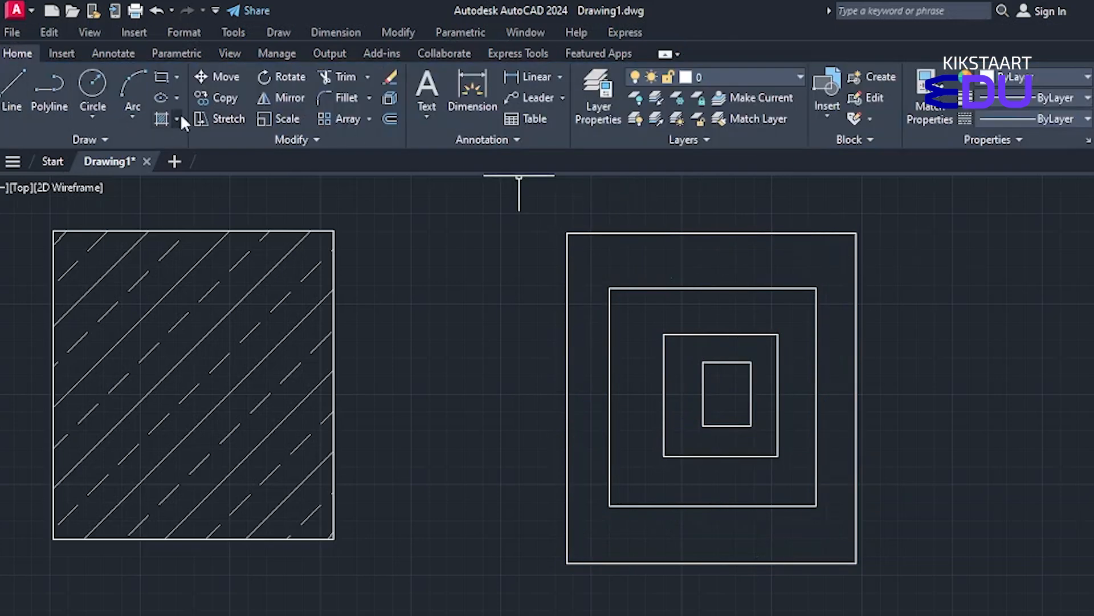
Hatch the nested rectangles with ANSI33 using Outer Island Detection, picking a point between the second and third rectangles
{"action": "left_click", "coordinate": [180, 115]}
{"action": "left_click", "coordinate": [171, 149]}
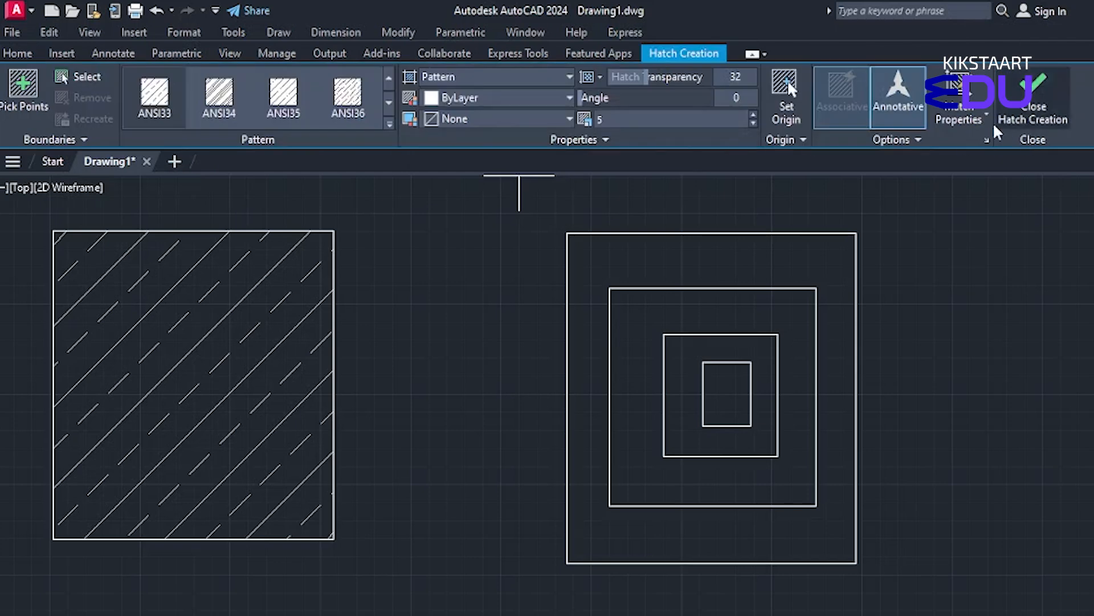
{"action": "left_click", "coordinate": [971, 138]}
{"action": "left_click", "coordinate": [956, 203]}
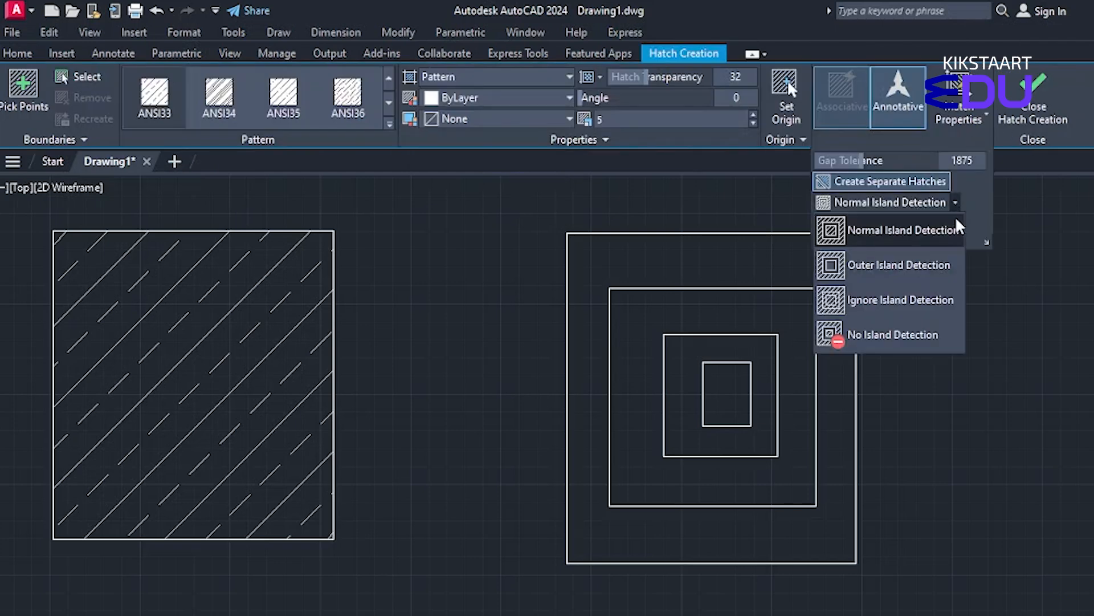
{"action": "left_click", "coordinate": [933, 266]}
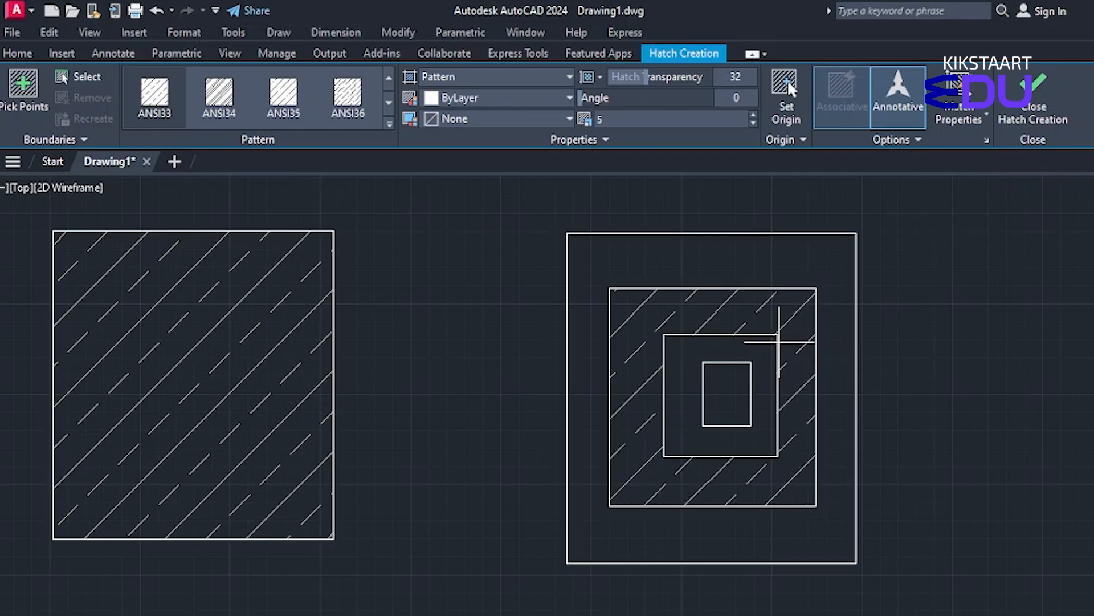
{"action": "scroll", "coordinate": [780, 342], "scroll_direction": "up", "scroll_amount": 4}
{"action": "left_click", "coordinate": [772, 342]}
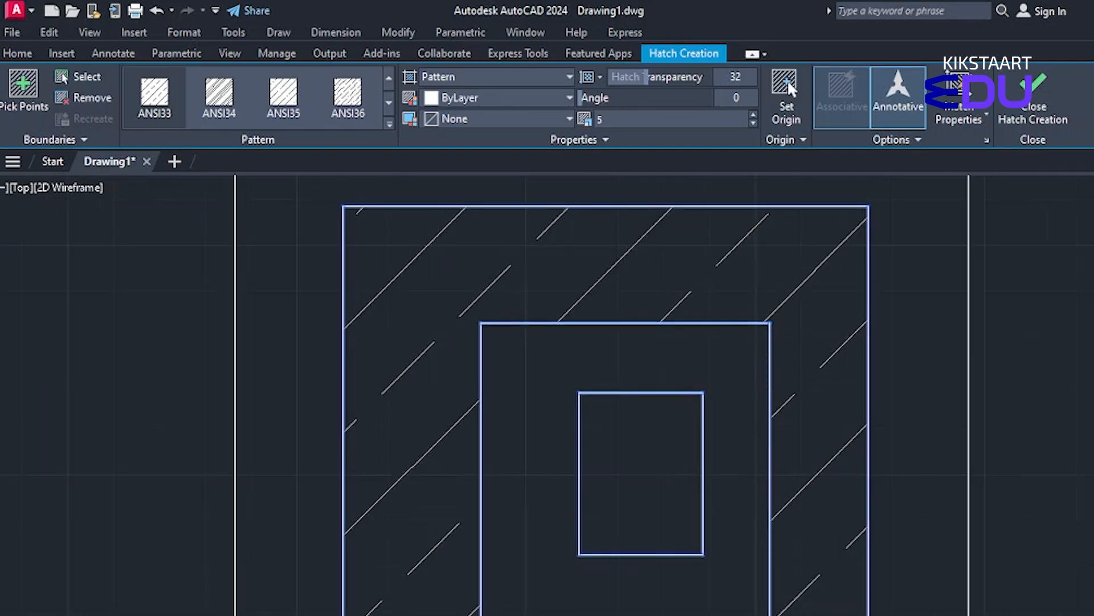
{"action": "scroll", "coordinate": [765, 379], "scroll_direction": "down", "scroll_amount": 2}
{"action": "scroll", "coordinate": [747, 361], "scroll_direction": "up", "scroll_amount": 4}
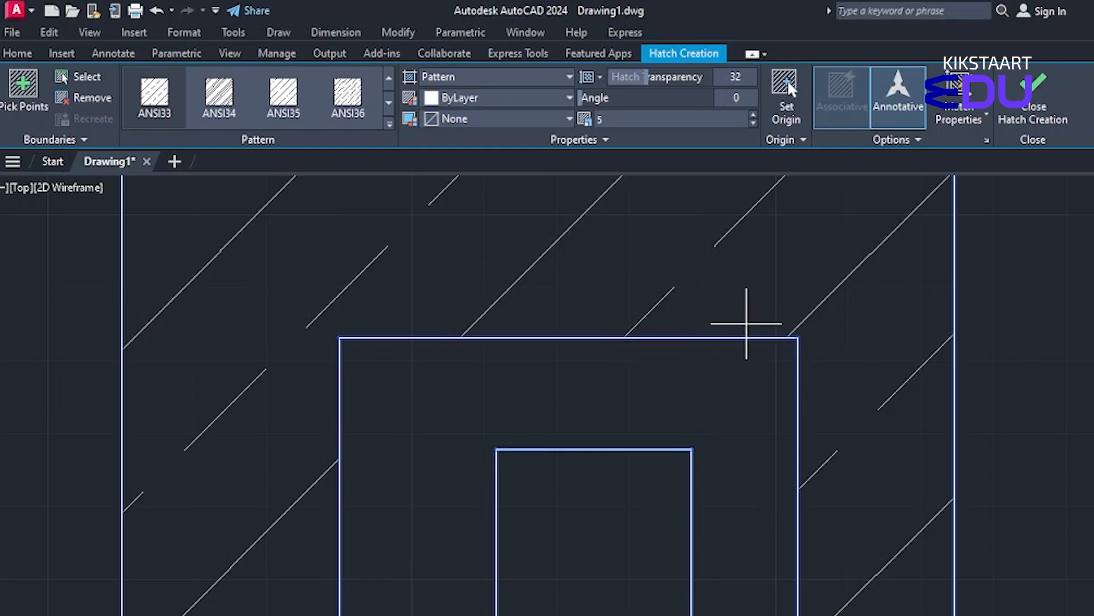
{"action": "scroll", "coordinate": [918, 261], "scroll_direction": "down", "scroll_amount": 2}
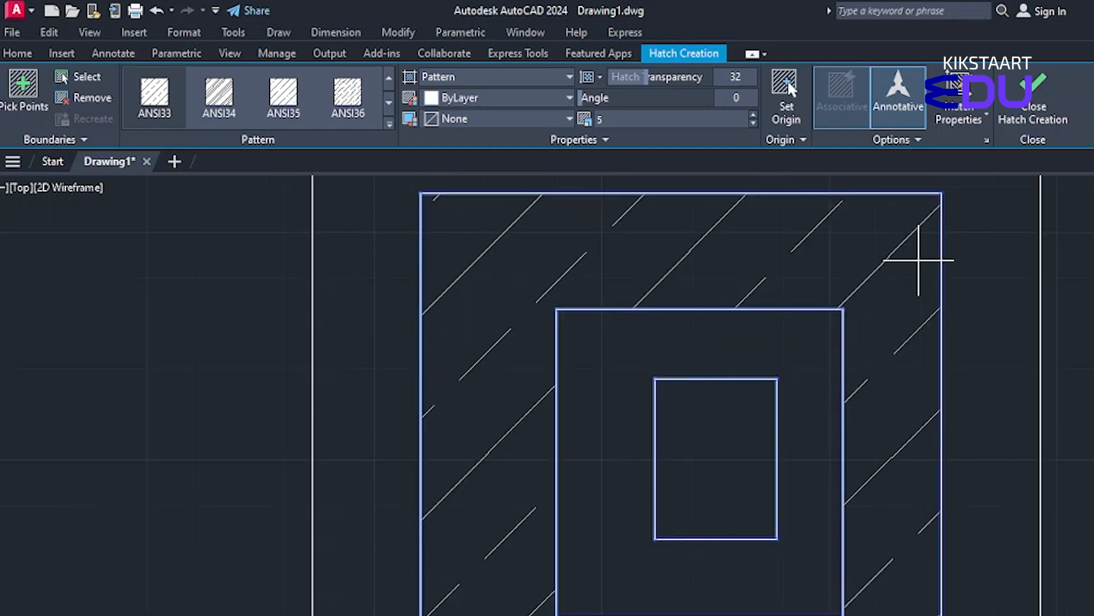
{"action": "middle_click_drag", "start_coordinate": [919, 261], "coordinate": [777, 293]}
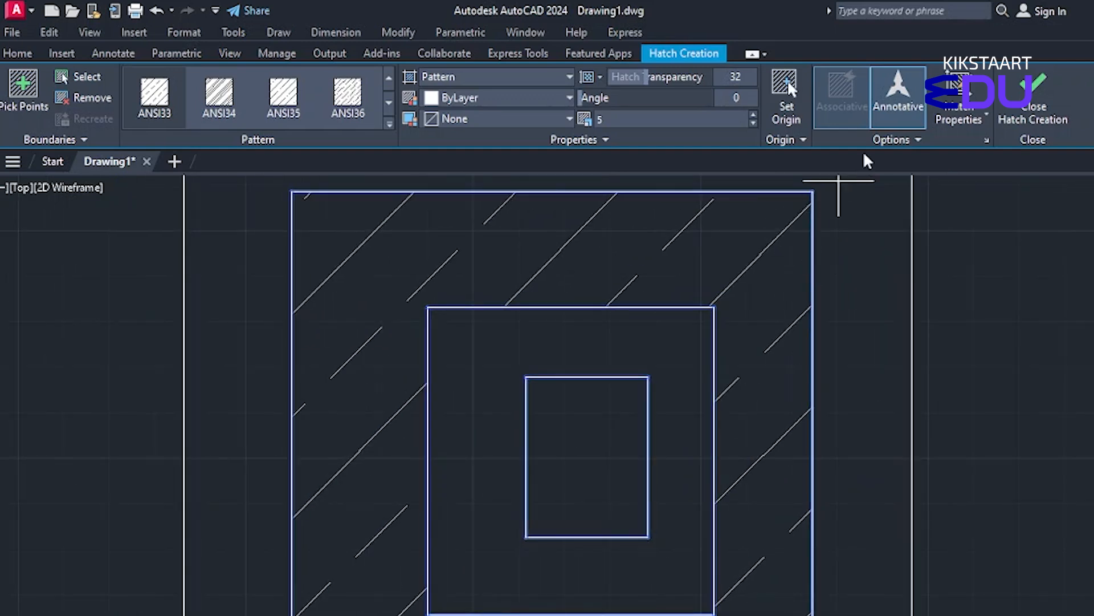
{"action": "key", "text": "Return"}
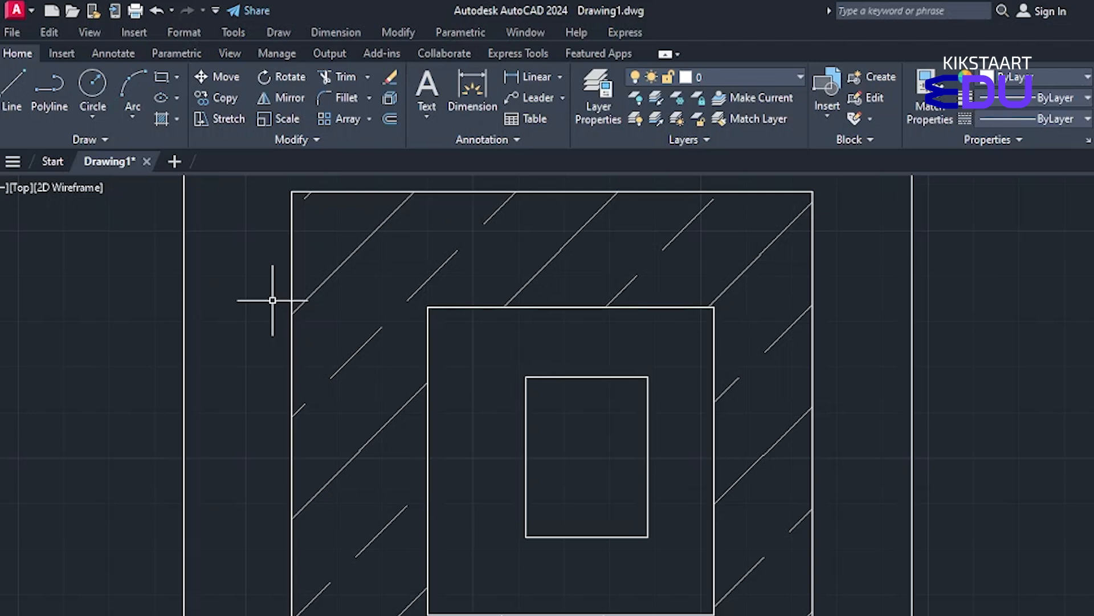
Delete the hatch between the second and third rectangles and preview a new ANSI33 hatch there with Ignore Island Detection
{"action": "left_click", "coordinate": [332, 267]}
{"action": "key", "text": "Delete"}
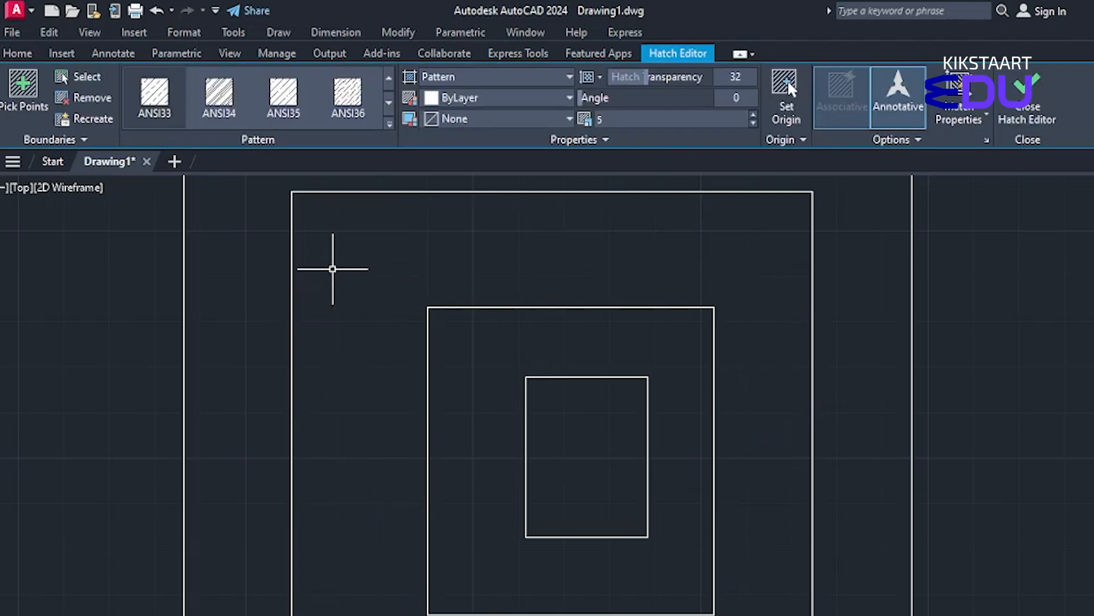
{"action": "left_click", "coordinate": [162, 116]}
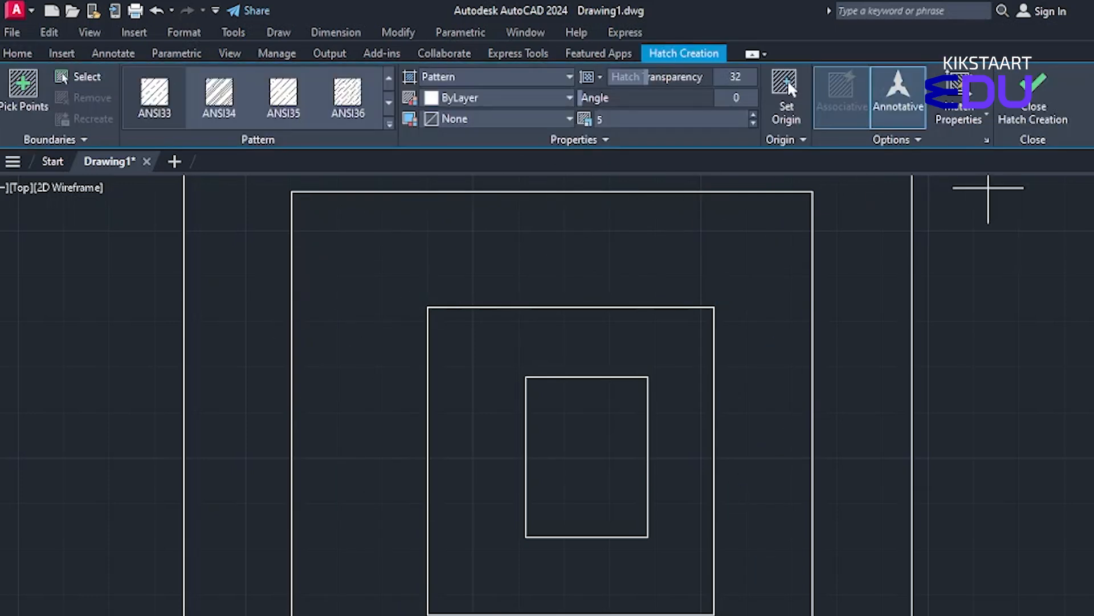
{"action": "left_click", "coordinate": [939, 142]}
{"action": "left_click", "coordinate": [946, 202]}
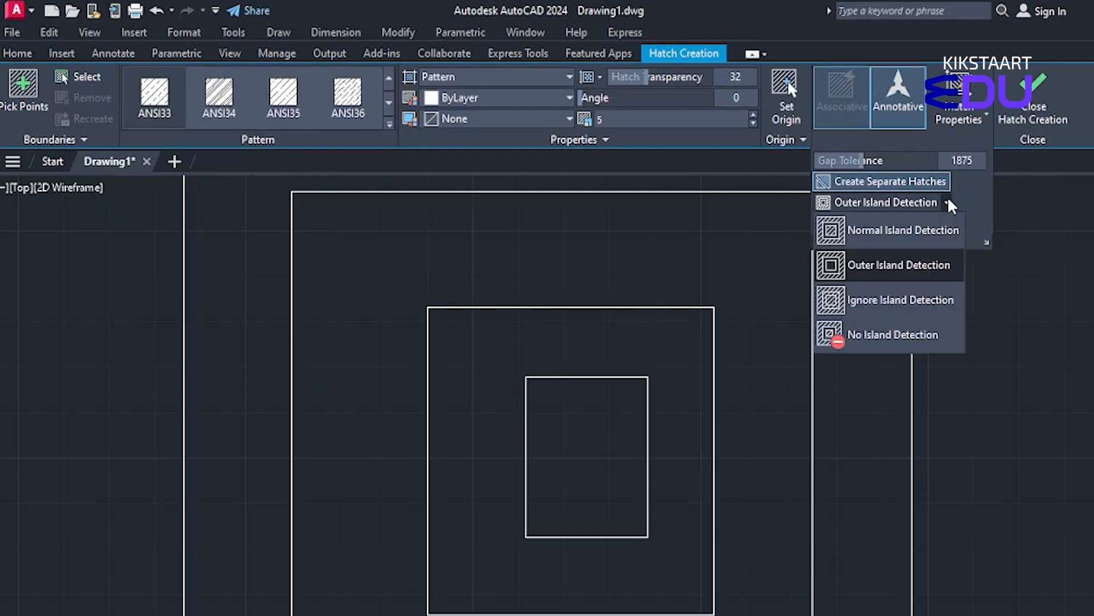
{"action": "left_click", "coordinate": [911, 298]}
{"action": "left_click", "coordinate": [812, 328]}
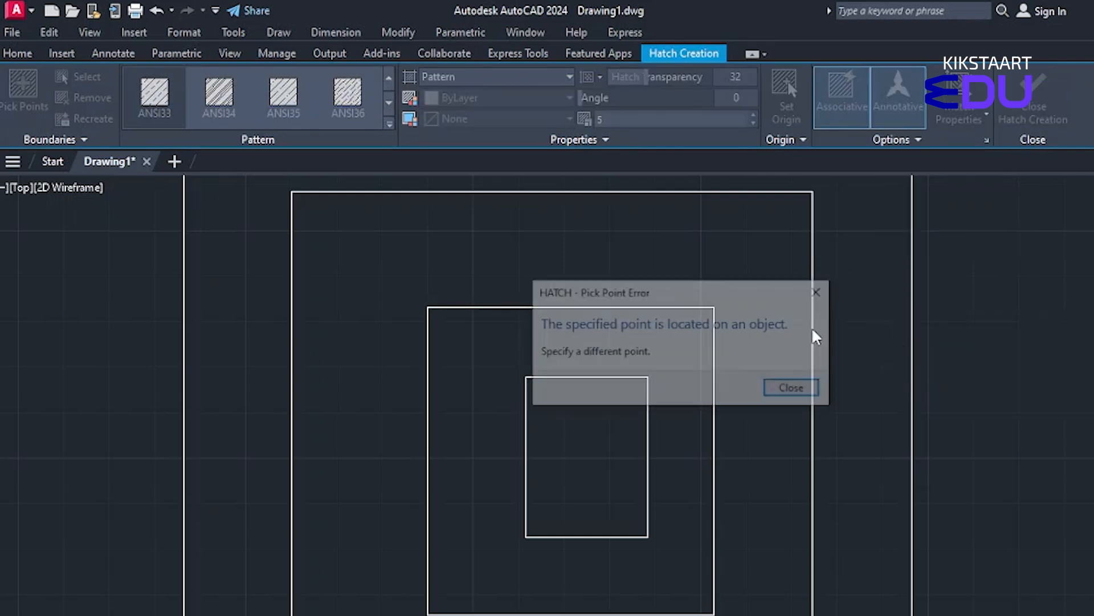
{"action": "left_click", "coordinate": [821, 292]}
{"action": "scroll", "coordinate": [814, 333], "scroll_direction": "down", "scroll_amount": 2}
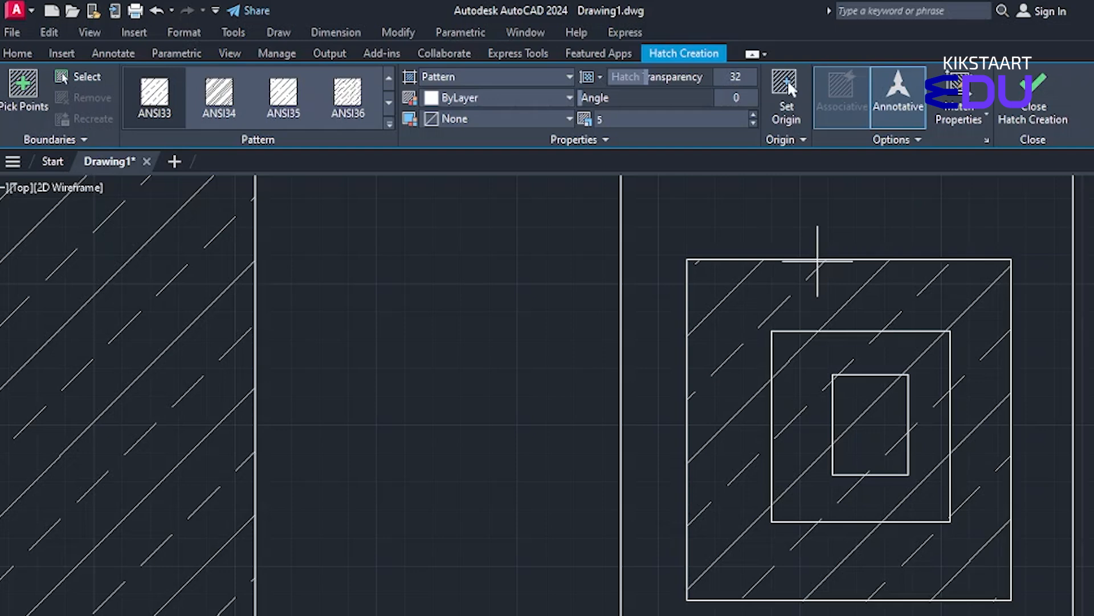
Switch the hatch's island detection between No Island Detection and Normal Island Detection, finishing on No Island Detection
{"action": "left_click", "coordinate": [912, 141]}
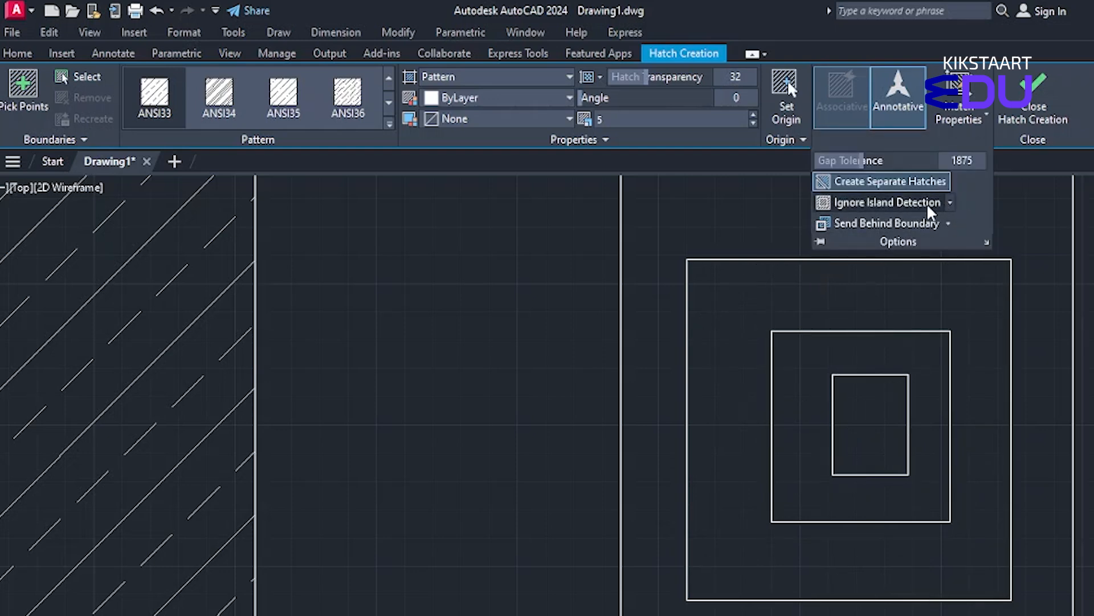
{"action": "left_click", "coordinate": [949, 203]}
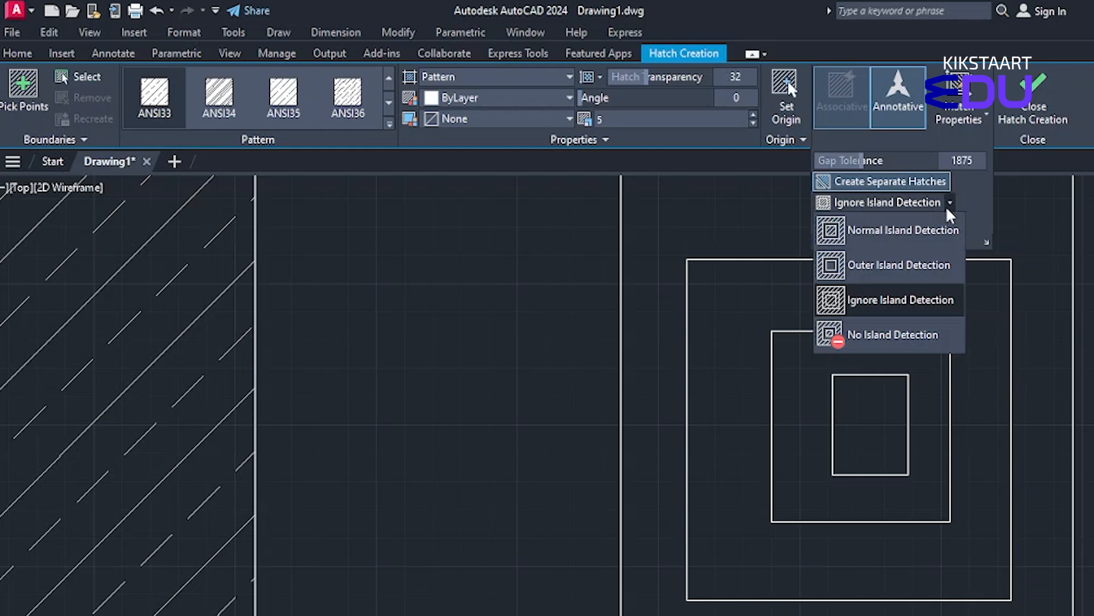
{"action": "left_click", "coordinate": [926, 334]}
{"action": "left_click", "coordinate": [935, 204]}
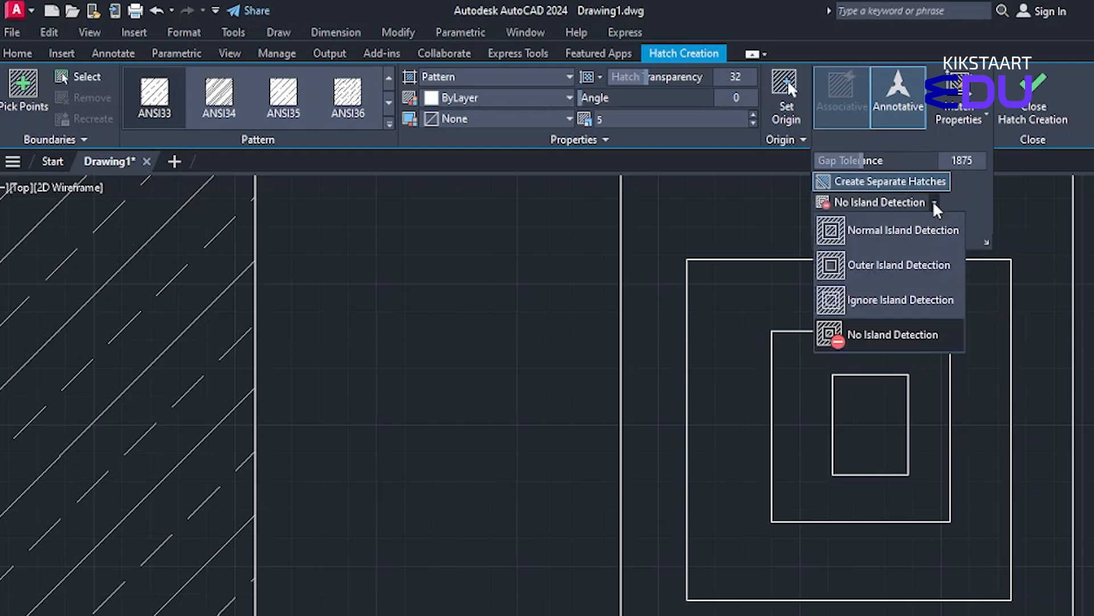
{"action": "left_click", "coordinate": [912, 228]}
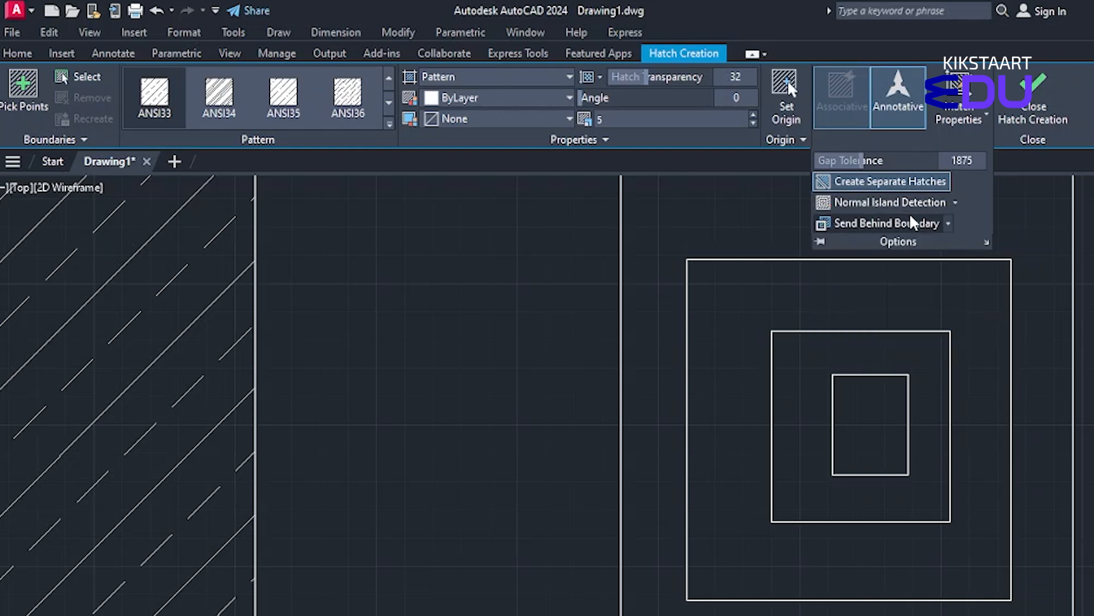
{"action": "left_click", "coordinate": [956, 205]}
{"action": "left_click", "coordinate": [903, 330]}
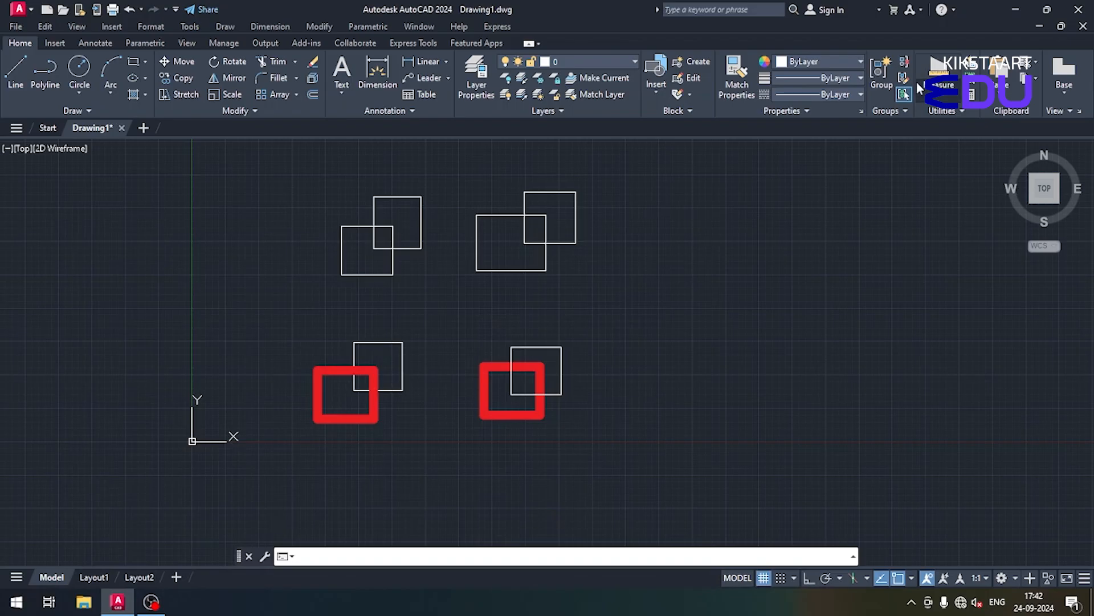
Apply a yellow SOLID hatch set to Send to Back in the non-overlapping part of the first upper pair's higher square
{"action": "left_click", "coordinate": [137, 90]}
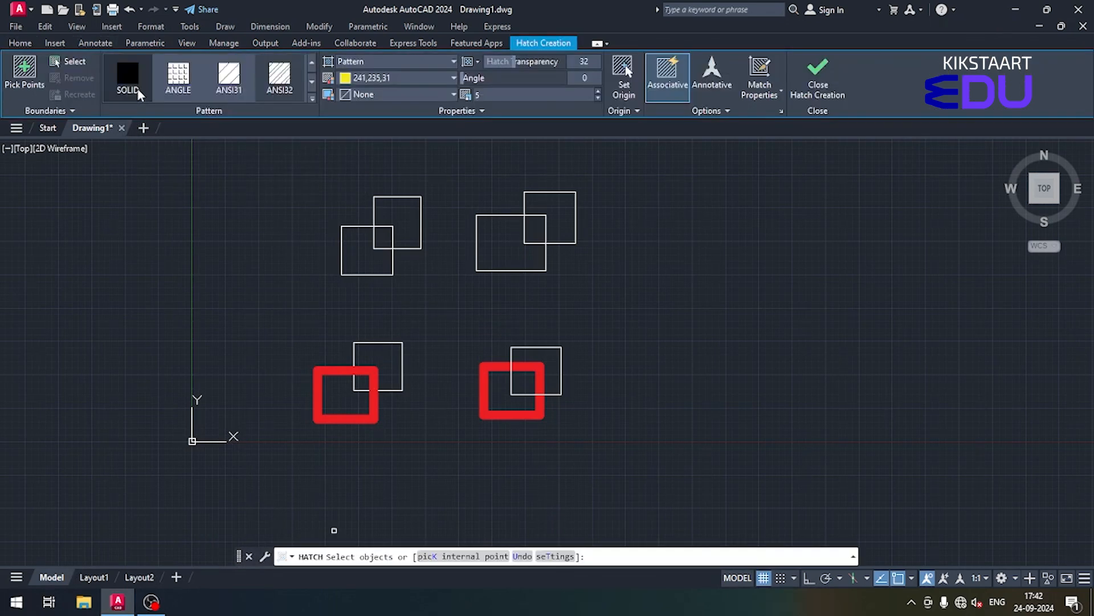
{"action": "left_click", "coordinate": [733, 110]}
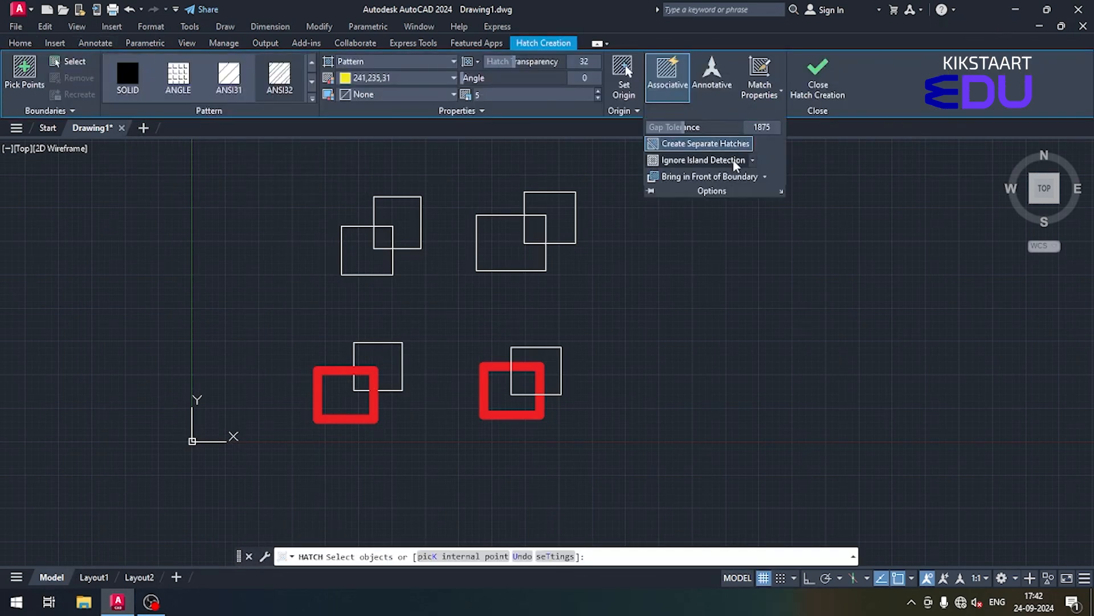
{"action": "left_click", "coordinate": [765, 176]}
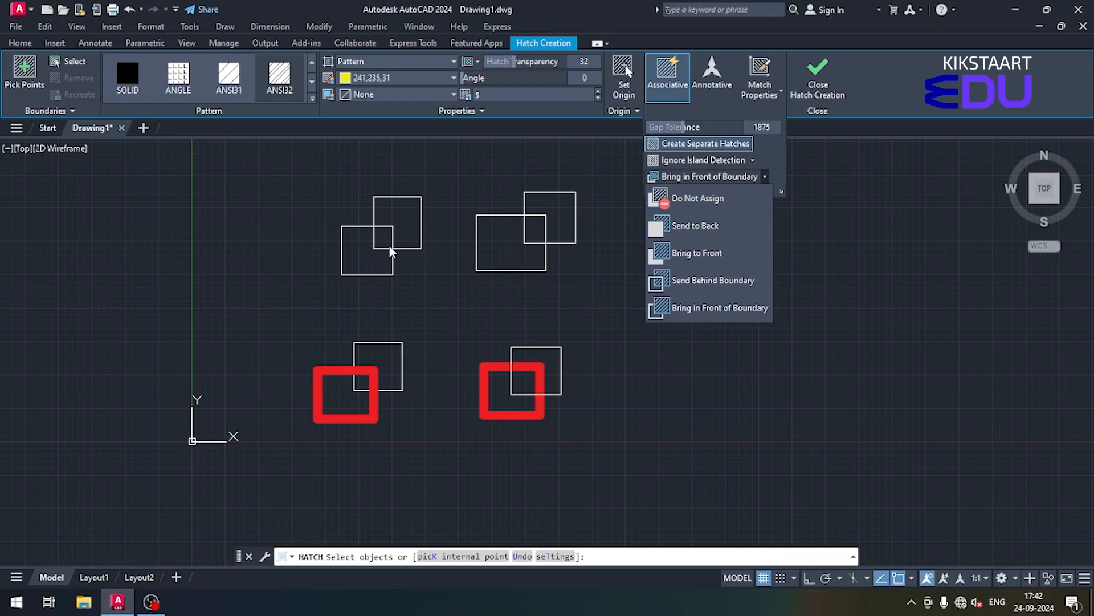
{"action": "left_click", "coordinate": [678, 227]}
{"action": "left_click", "coordinate": [123, 80]}
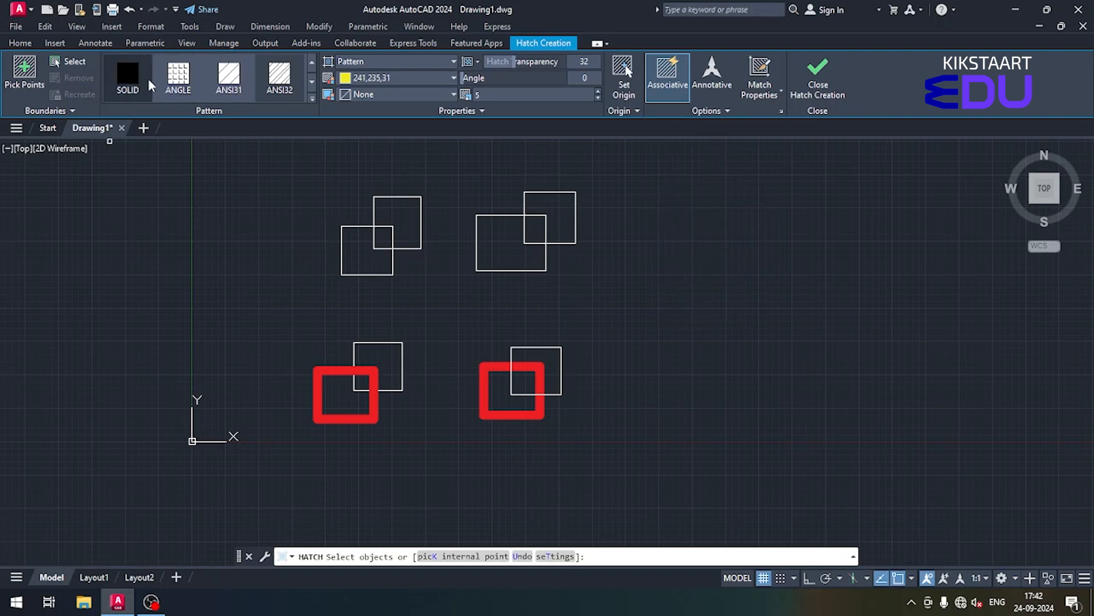
{"action": "left_click", "coordinate": [24, 72]}
{"action": "left_click", "coordinate": [405, 217]}
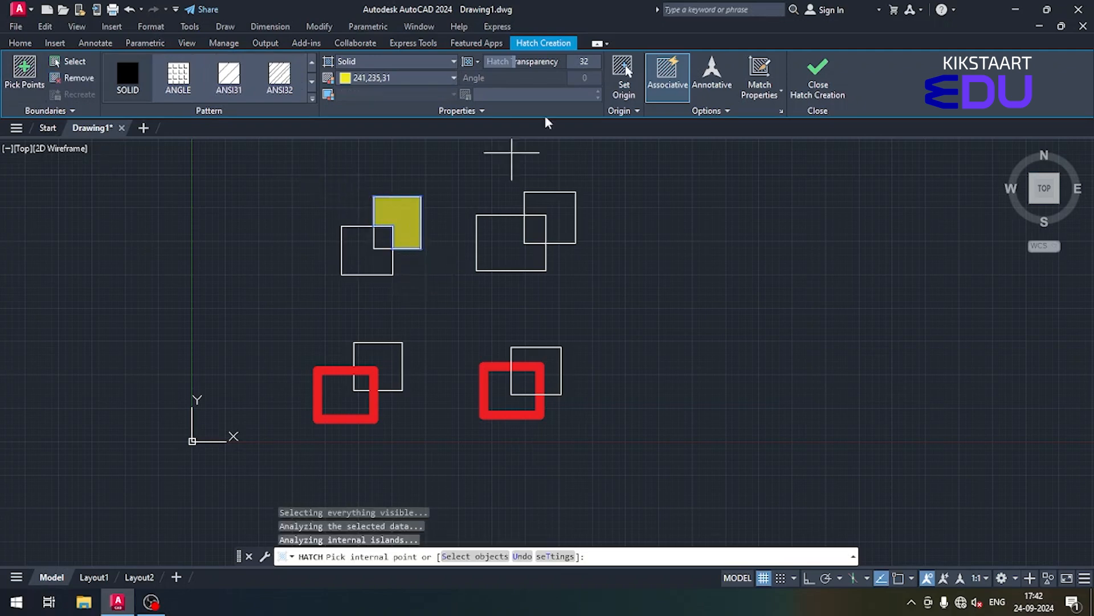
{"action": "left_click", "coordinate": [803, 71]}
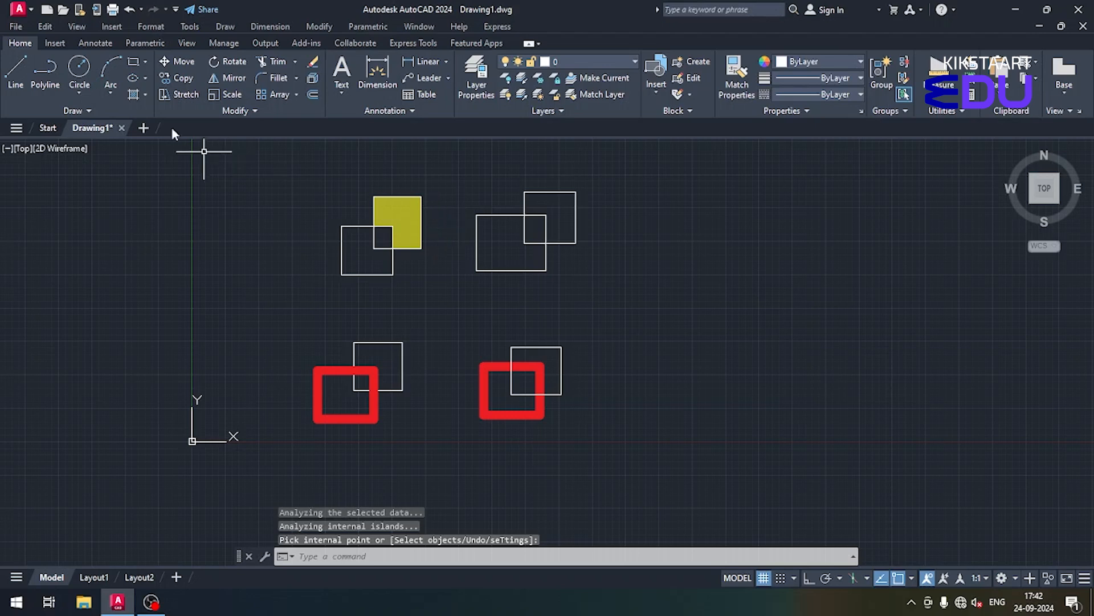
Apply a yellow SOLID hatch set to Bring to Front, selecting the higher square of the second upper pair as its boundary
{"action": "left_click", "coordinate": [135, 94]}
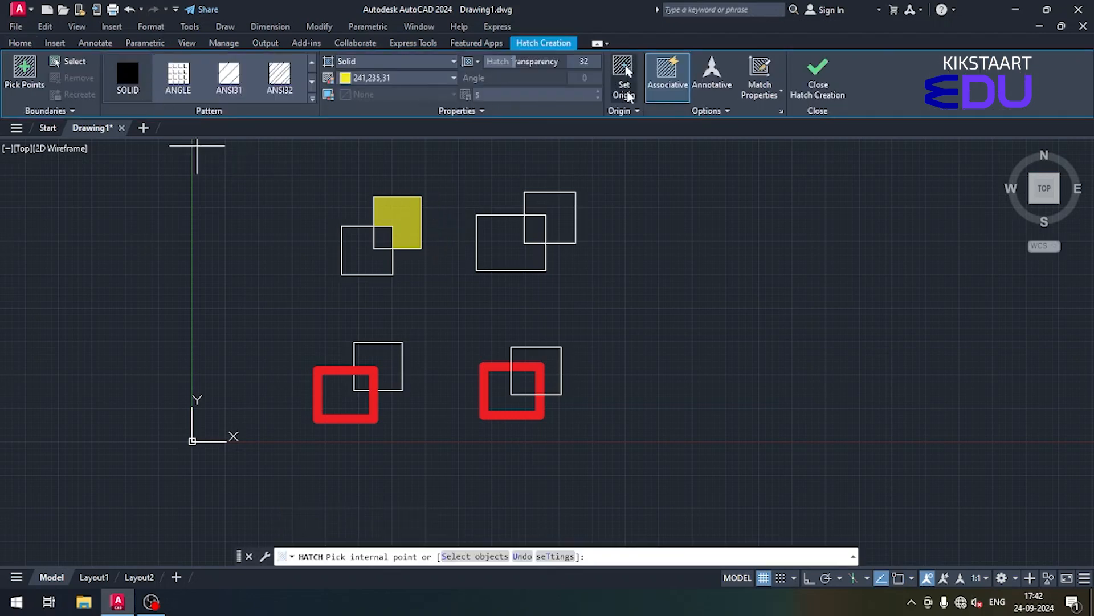
{"action": "left_click", "coordinate": [697, 111]}
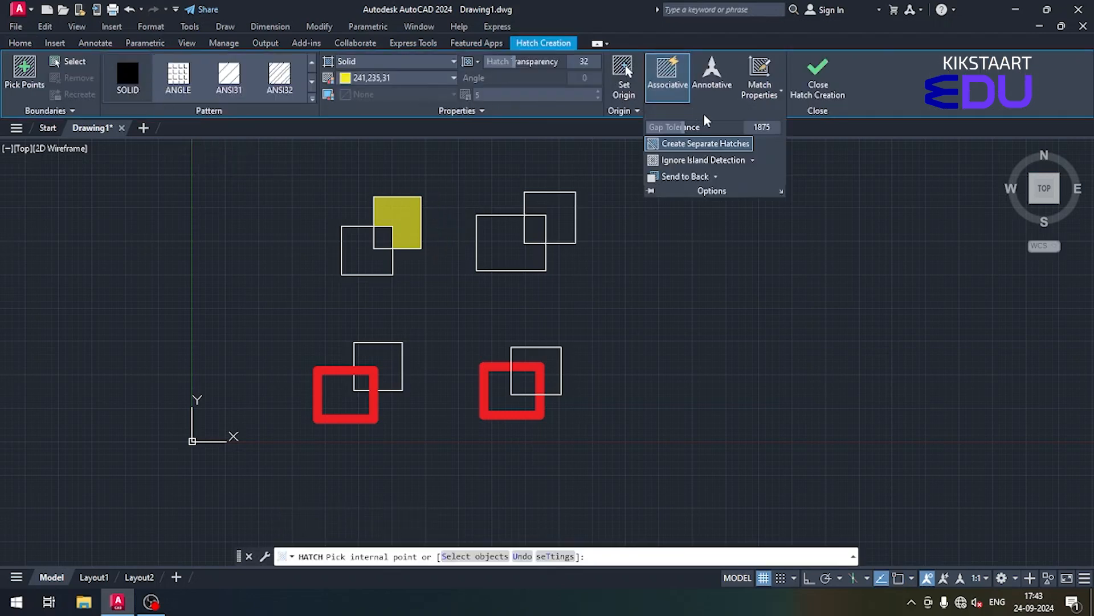
{"action": "left_click", "coordinate": [716, 177]}
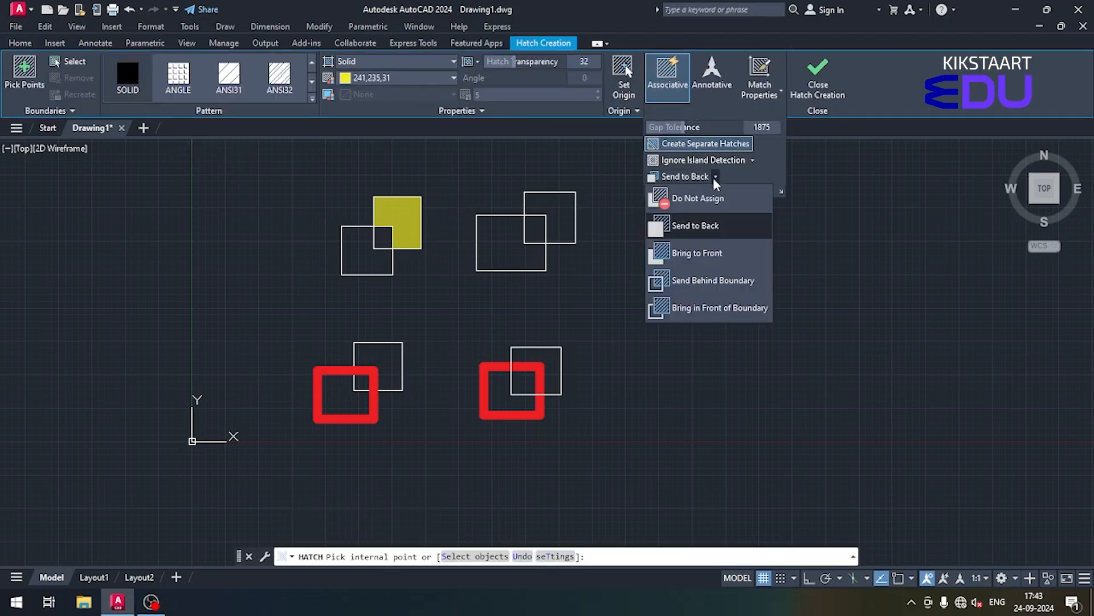
{"action": "left_click", "coordinate": [704, 254]}
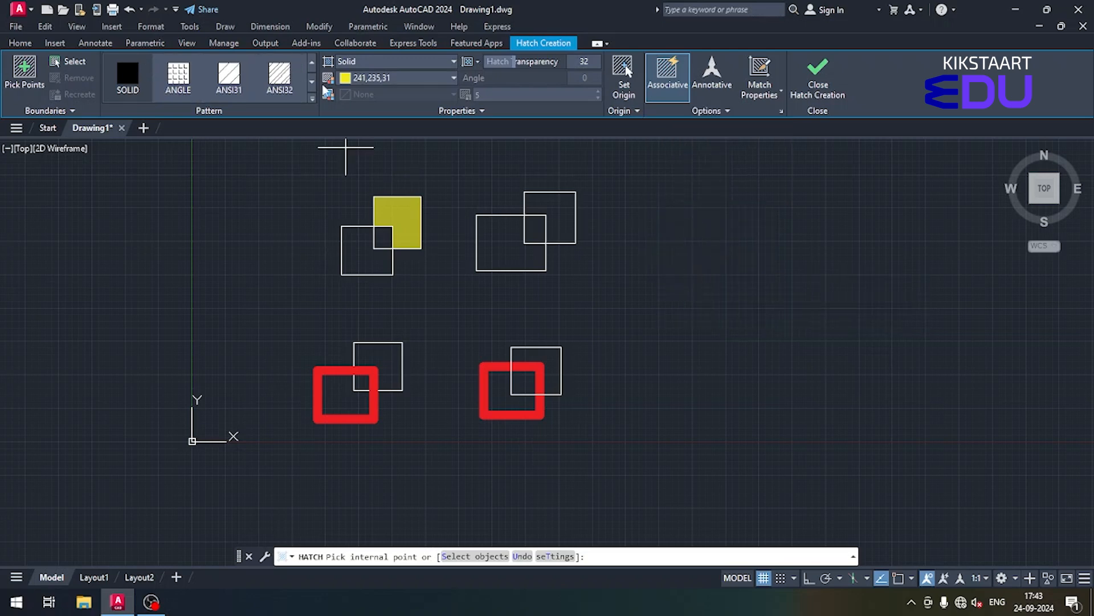
{"action": "left_click", "coordinate": [54, 63]}
{"action": "left_click", "coordinate": [545, 201]}
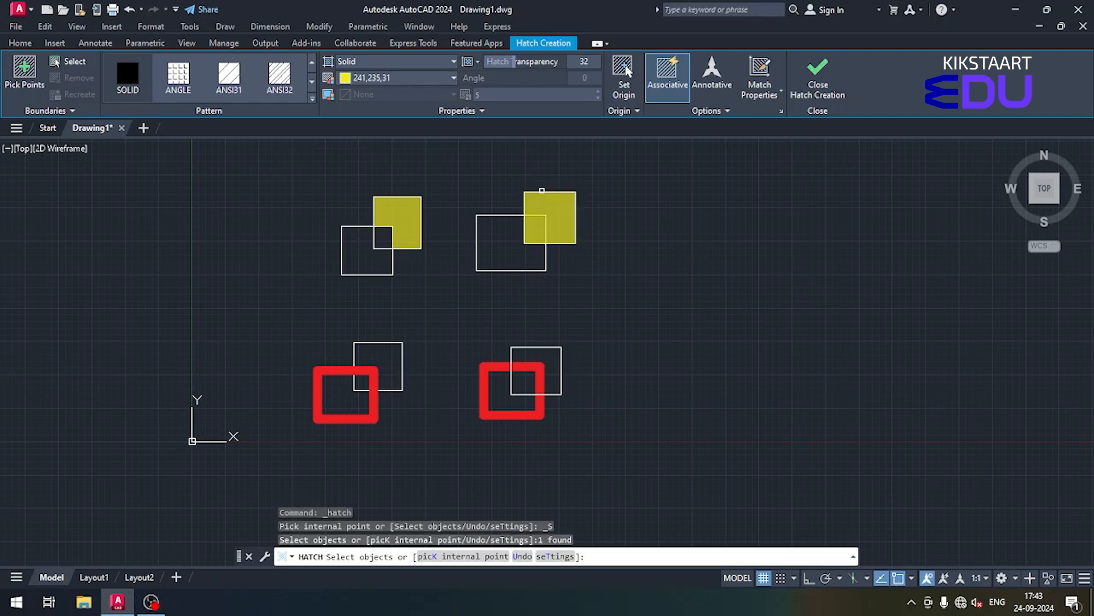
{"action": "scroll", "coordinate": [605, 277], "scroll_direction": "up", "scroll_amount": 2}
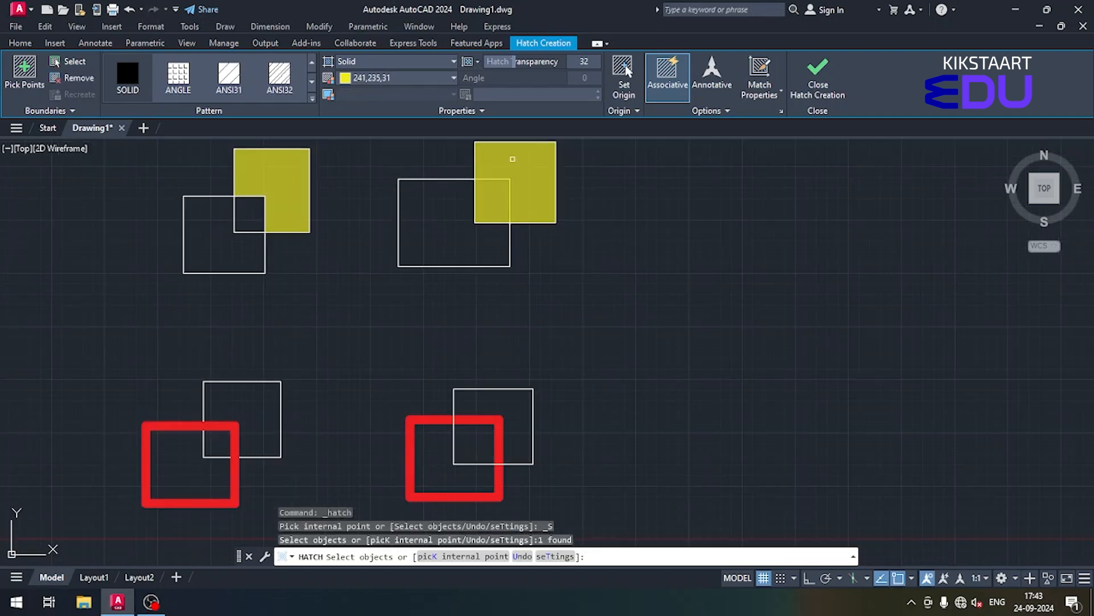
{"action": "scroll", "coordinate": [555, 288], "scroll_direction": "down", "scroll_amount": 2}
{"action": "left_click", "coordinate": [811, 75]}
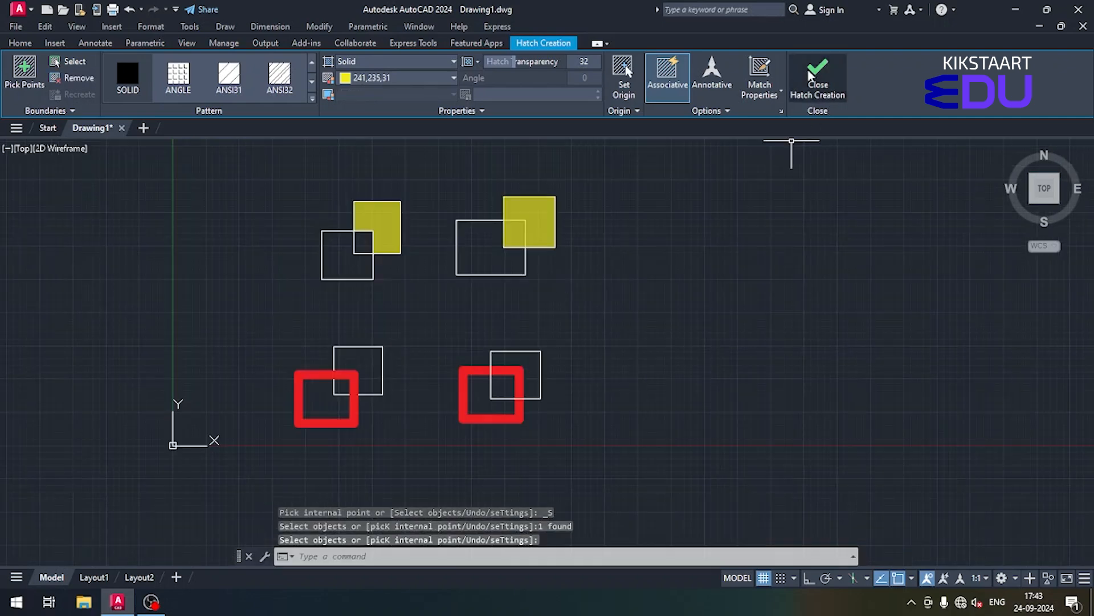
Start a new hatch with draw order Send Behind Boundary, type Pattern and the ANSI31 pattern
{"action": "left_click", "coordinate": [134, 94]}
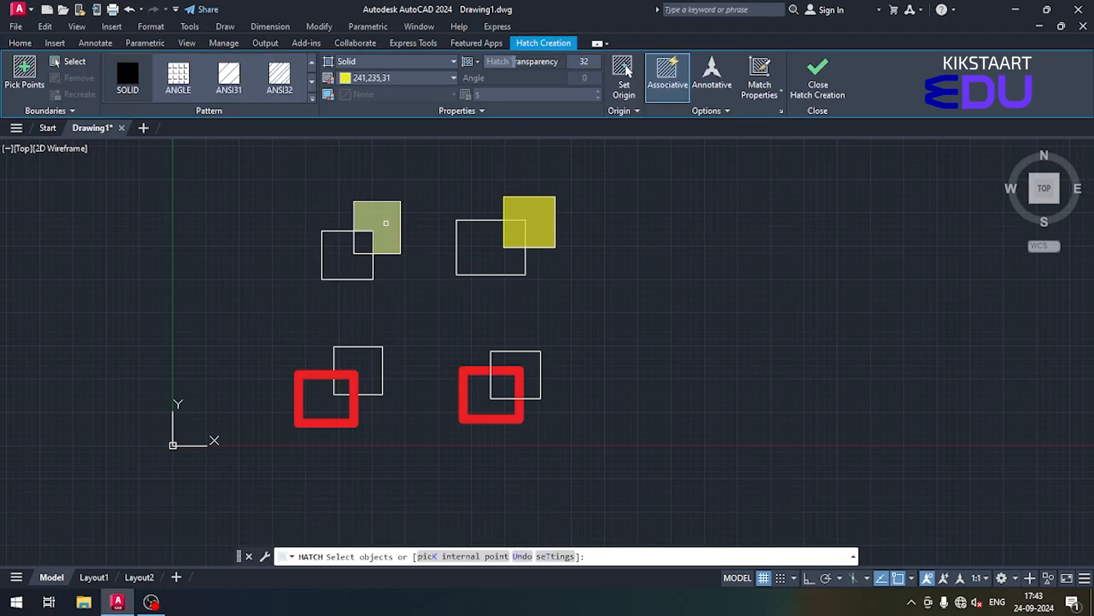
{"action": "left_click", "coordinate": [687, 107]}
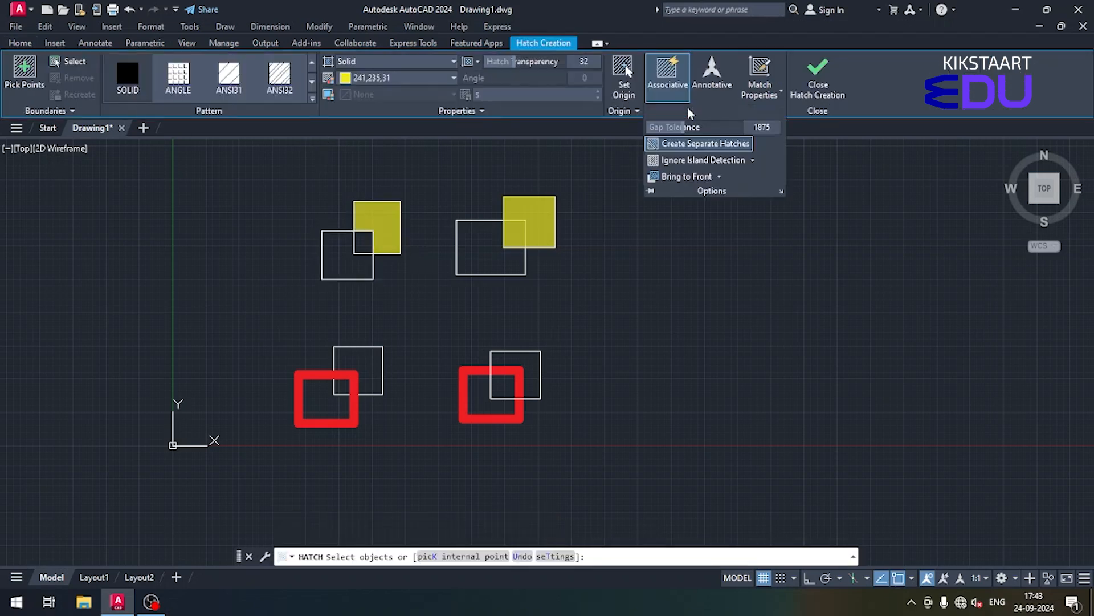
{"action": "left_click", "coordinate": [718, 176]}
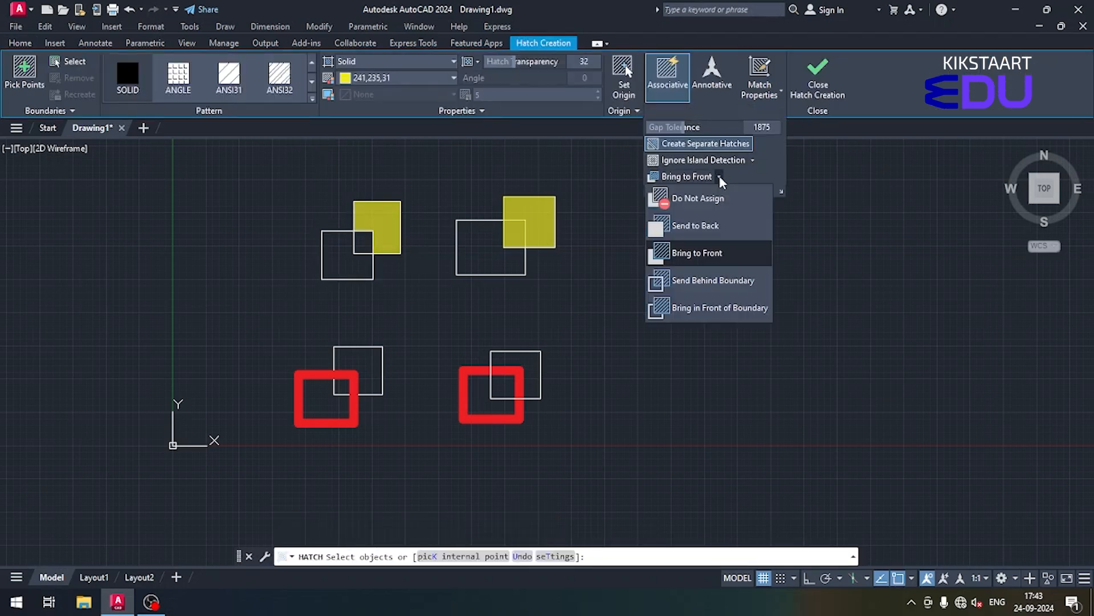
{"action": "left_click", "coordinate": [698, 281]}
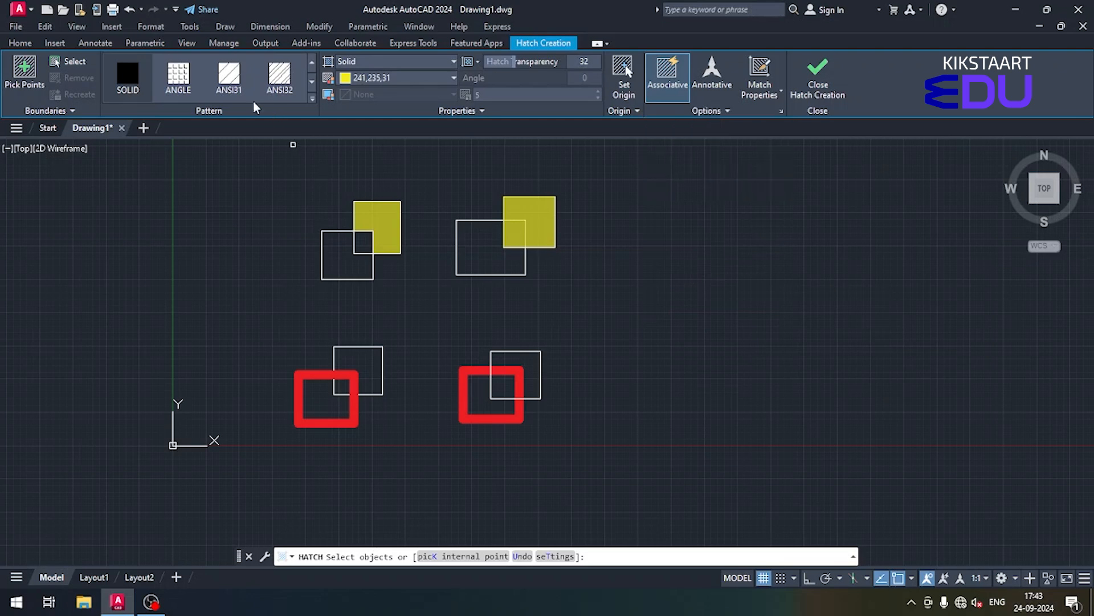
{"action": "left_click", "coordinate": [365, 62]}
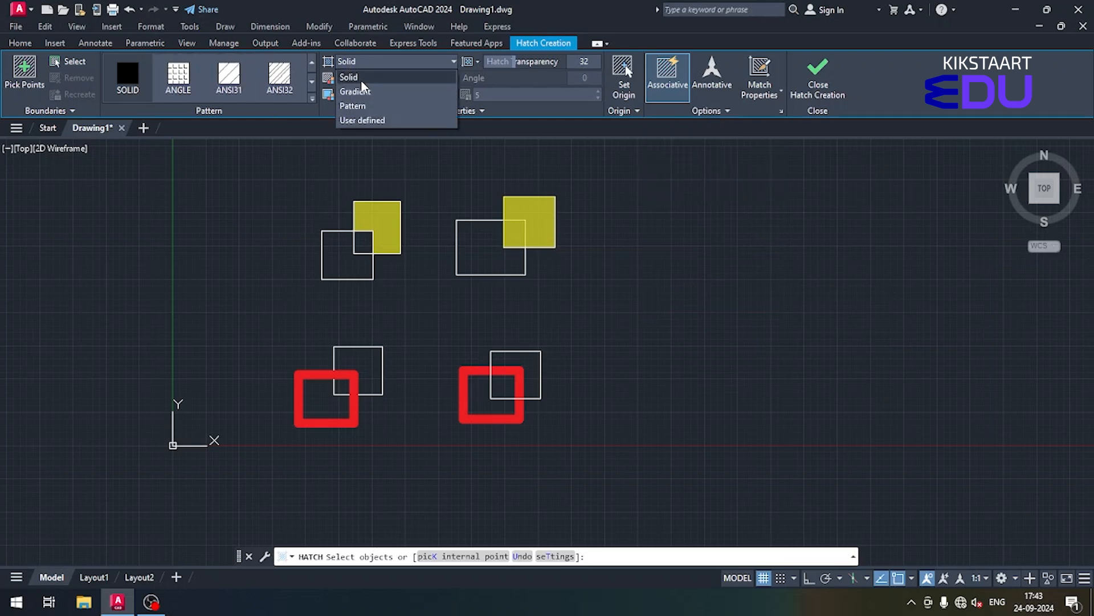
{"action": "left_click", "coordinate": [365, 106]}
{"action": "left_click", "coordinate": [231, 81]}
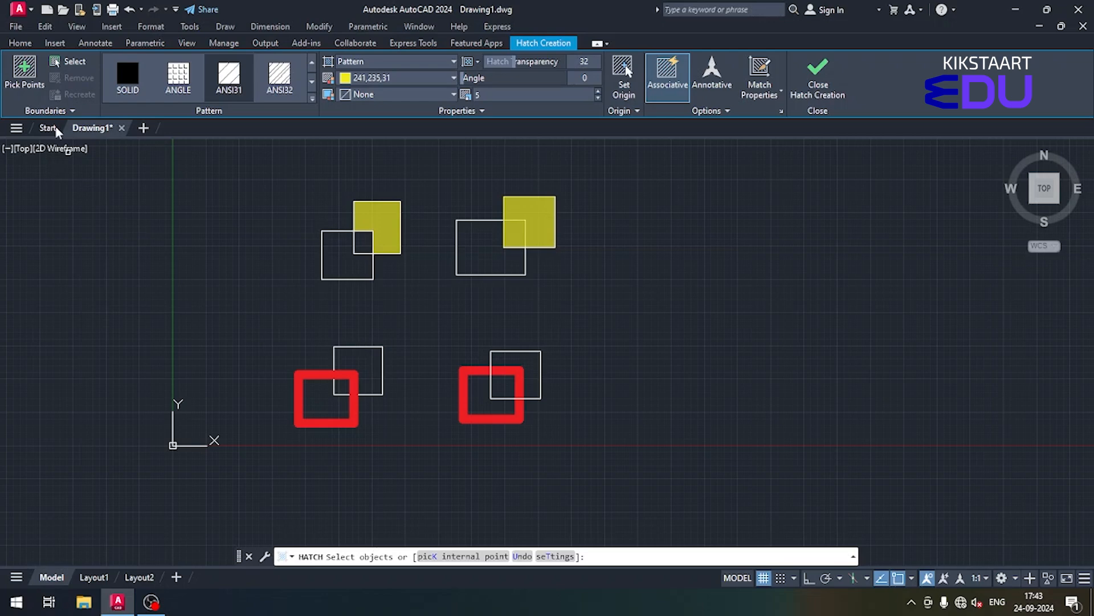
Hatch the higher square of the first lower pair by selecting it as the boundary, and inspect the overlap with the red rectangle
{"action": "left_click", "coordinate": [70, 62]}
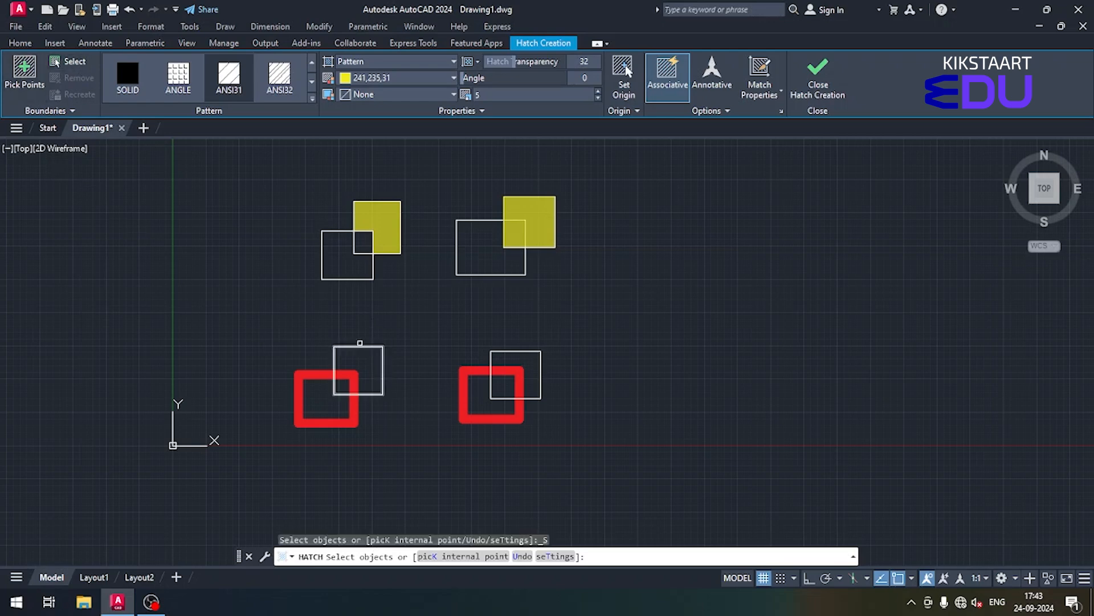
{"action": "left_click", "coordinate": [365, 347]}
{"action": "scroll", "coordinate": [345, 422], "scroll_direction": "up", "scroll_amount": 5}
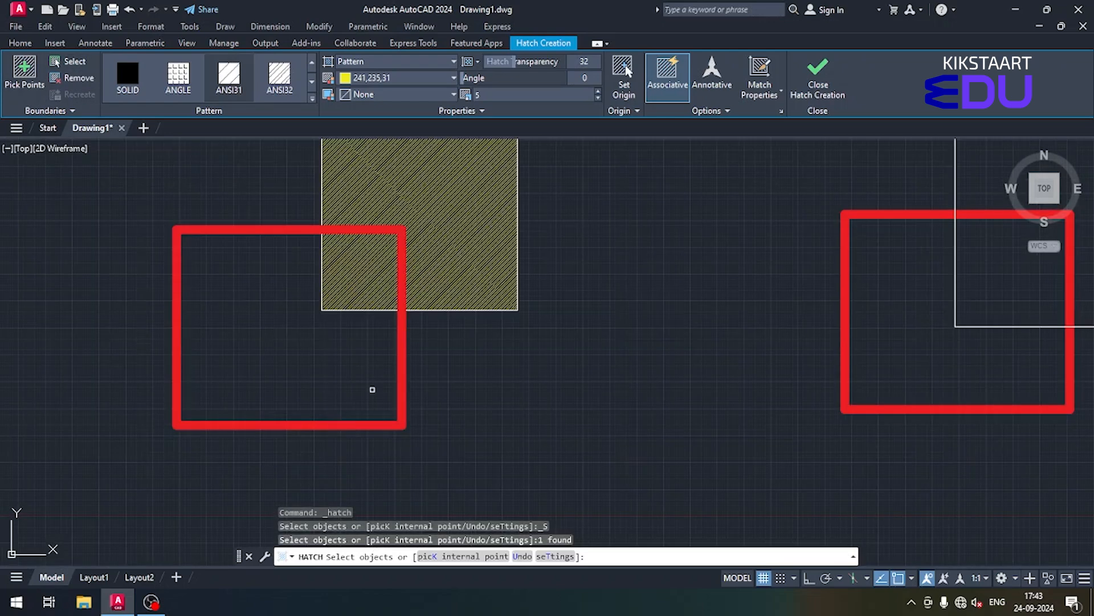
{"action": "scroll", "coordinate": [402, 294], "scroll_direction": "up", "scroll_amount": 3}
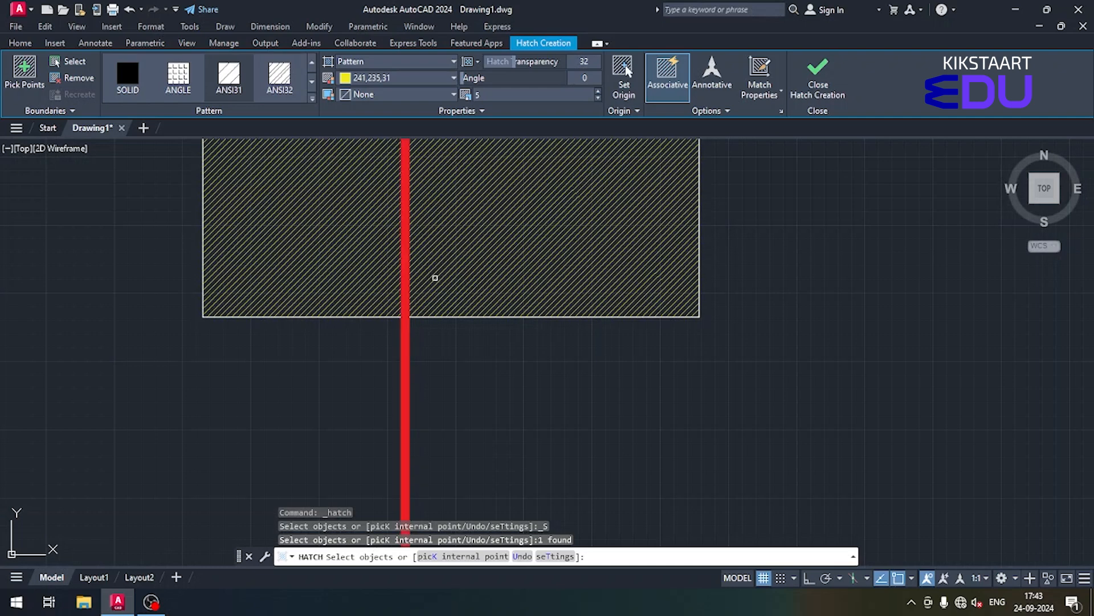
{"action": "scroll", "coordinate": [435, 280], "scroll_direction": "down", "scroll_amount": 3}
{"action": "scroll", "coordinate": [430, 318], "scroll_direction": "down", "scroll_amount": 3}
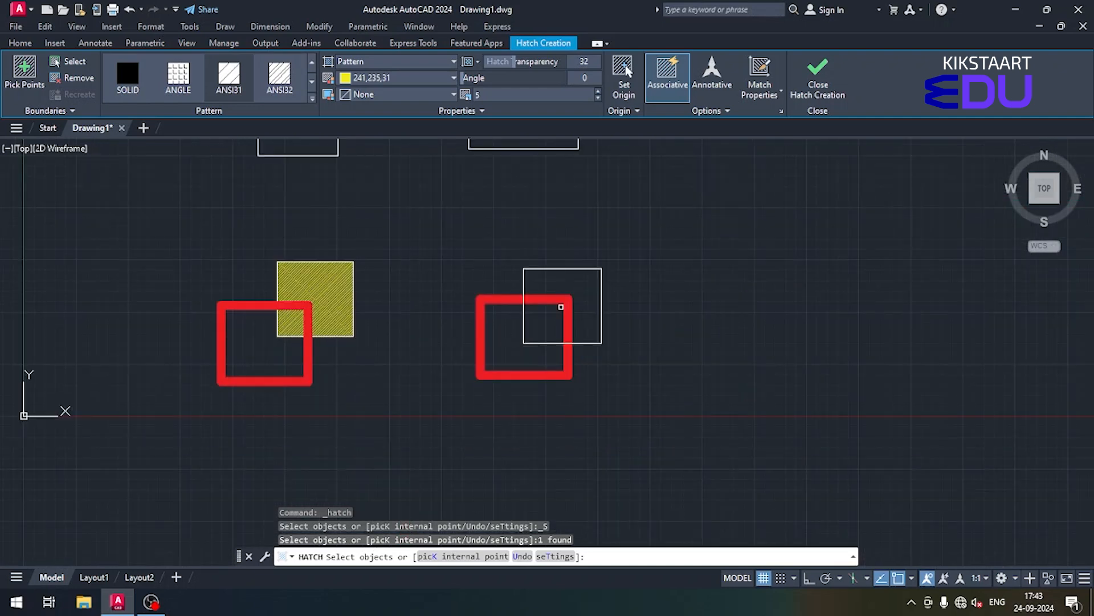
{"action": "left_click", "coordinate": [725, 110]}
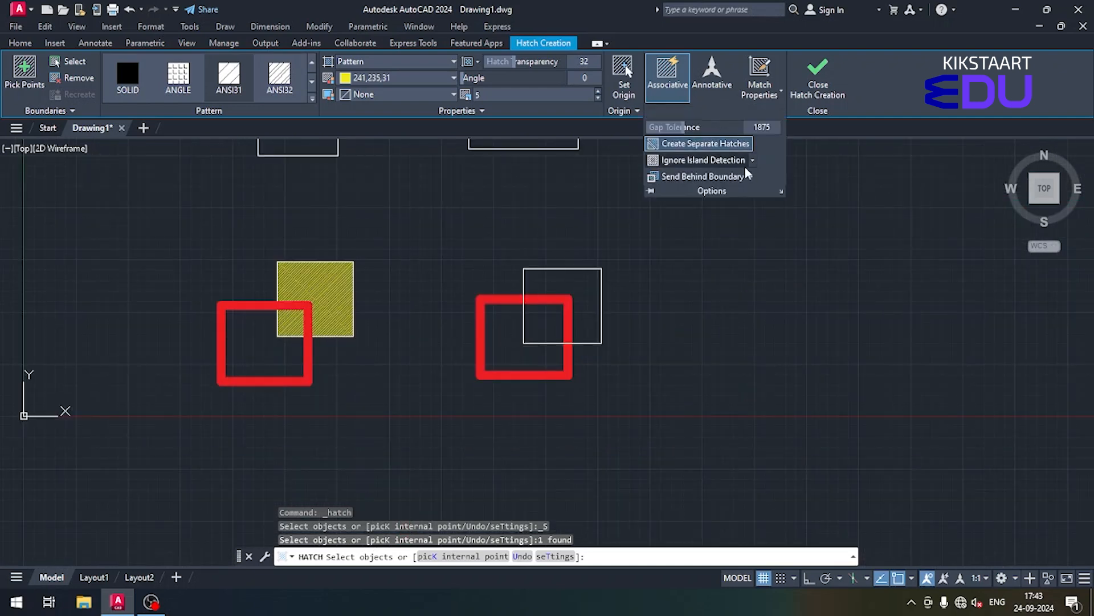
{"action": "key", "text": "Escape"}
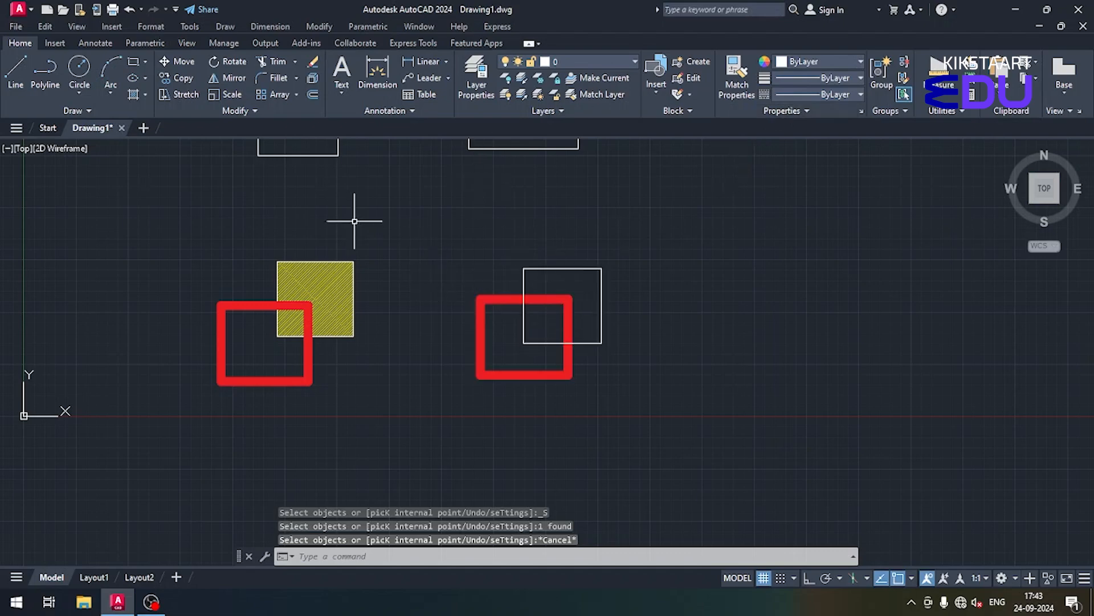
{"action": "scroll", "coordinate": [271, 299], "scroll_direction": "up", "scroll_amount": 5}
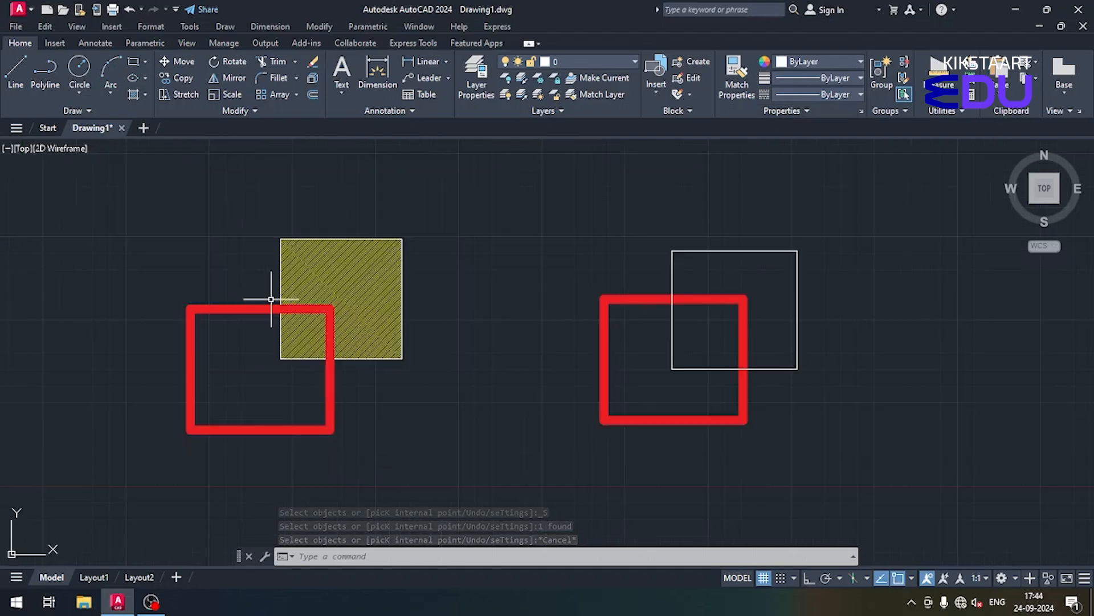
{"action": "scroll", "coordinate": [328, 345], "scroll_direction": "up", "scroll_amount": 4}
{"action": "scroll", "coordinate": [192, 252], "scroll_direction": "down", "scroll_amount": 7}
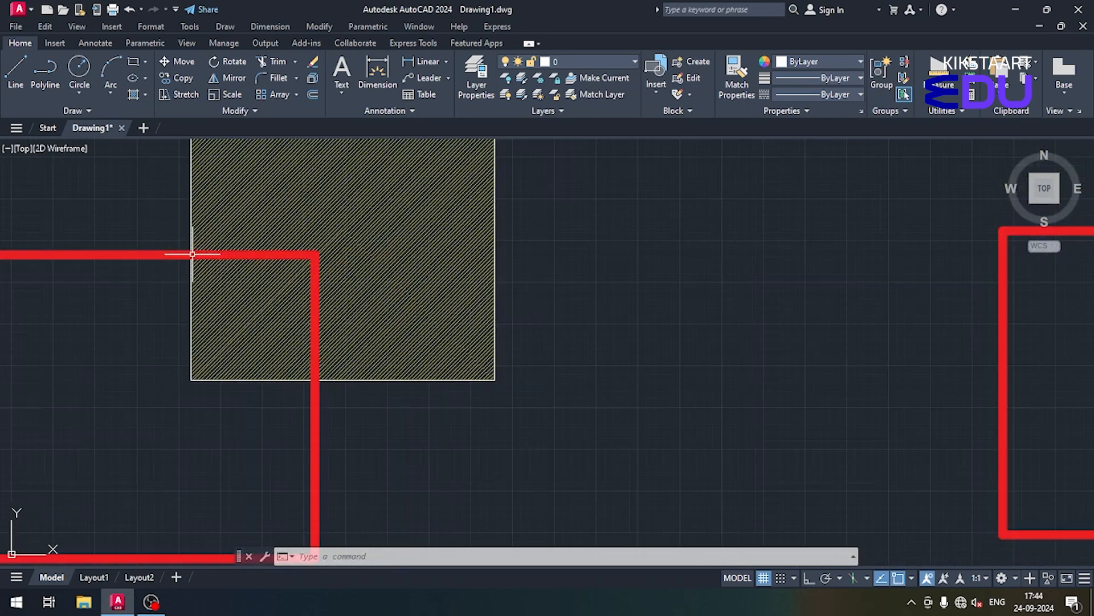
Apply a yellow ANSI31 hatch set to Bring in Front of Boundary, selecting the higher square of the second lower pair as its boundary
{"action": "left_click", "coordinate": [146, 93]}
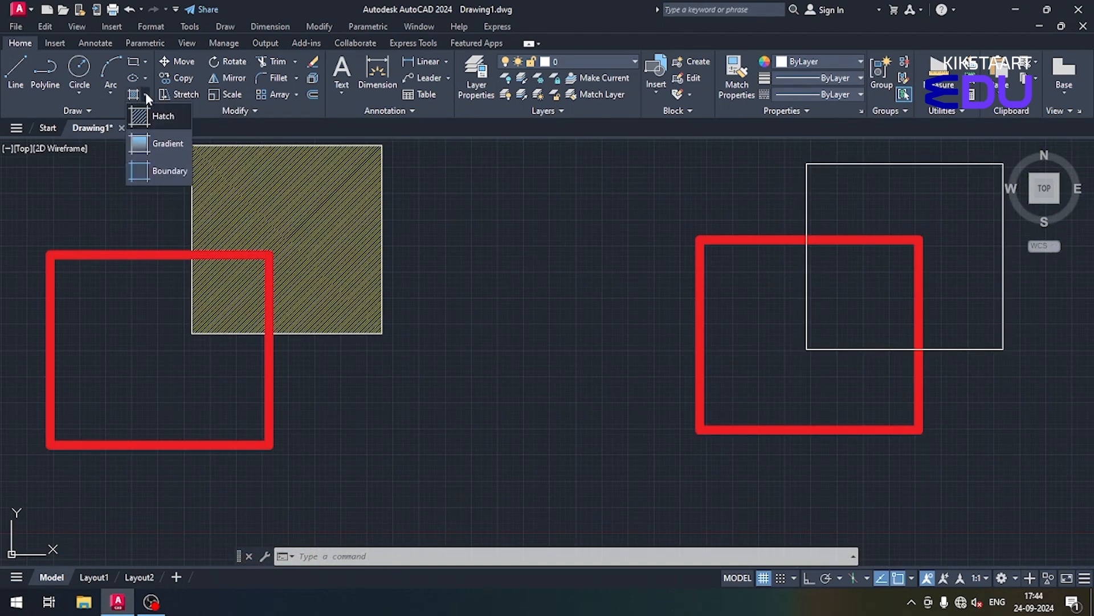
{"action": "left_click", "coordinate": [160, 122]}
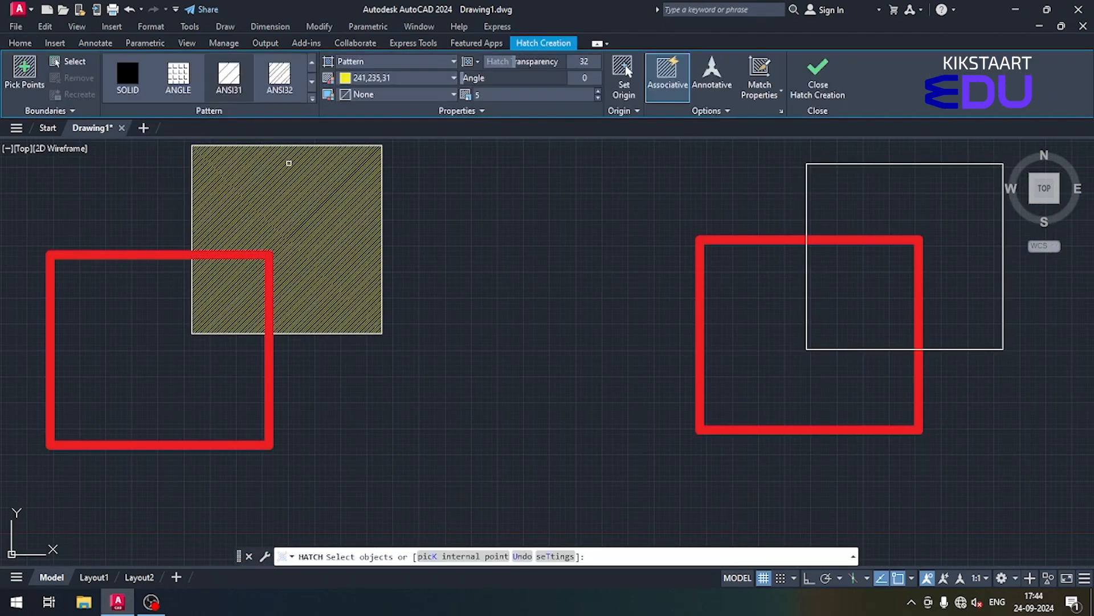
{"action": "left_click", "coordinate": [721, 108]}
{"action": "left_click", "coordinate": [750, 176]}
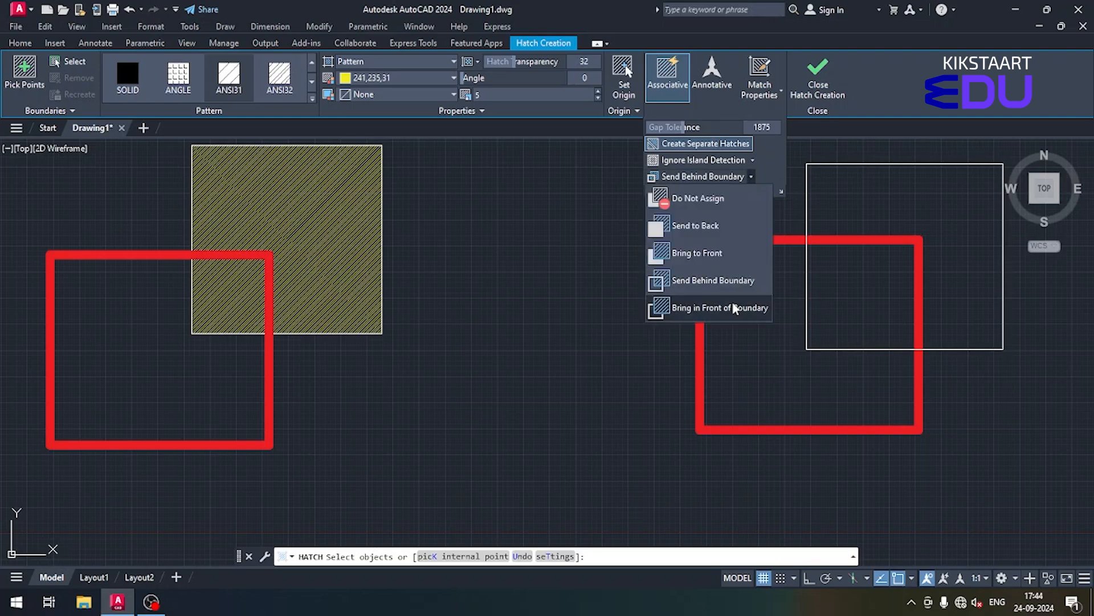
{"action": "left_click", "coordinate": [734, 307]}
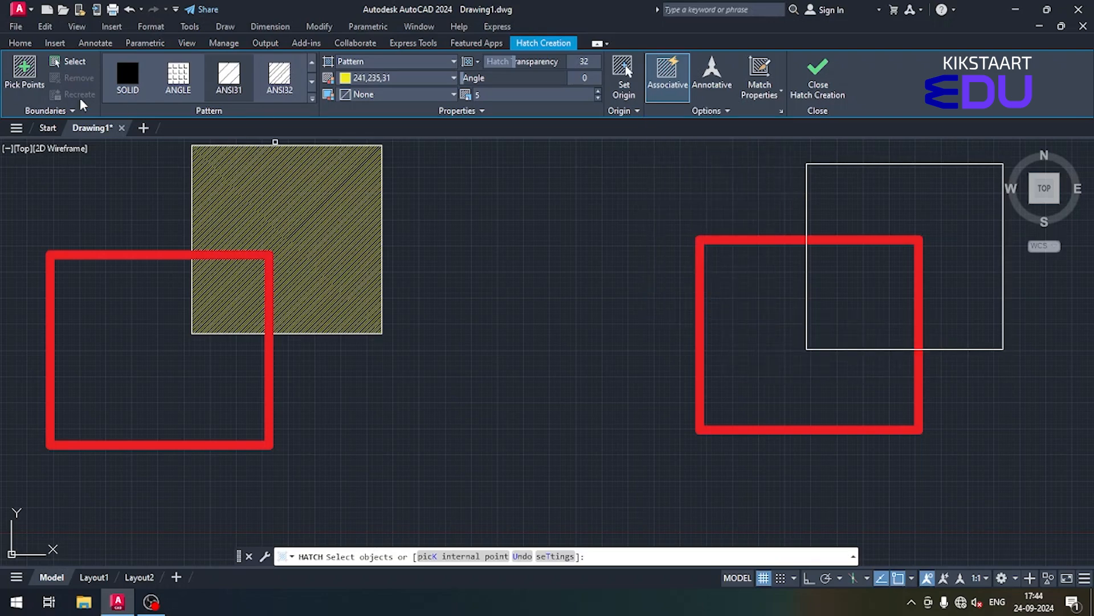
{"action": "left_click", "coordinate": [73, 64]}
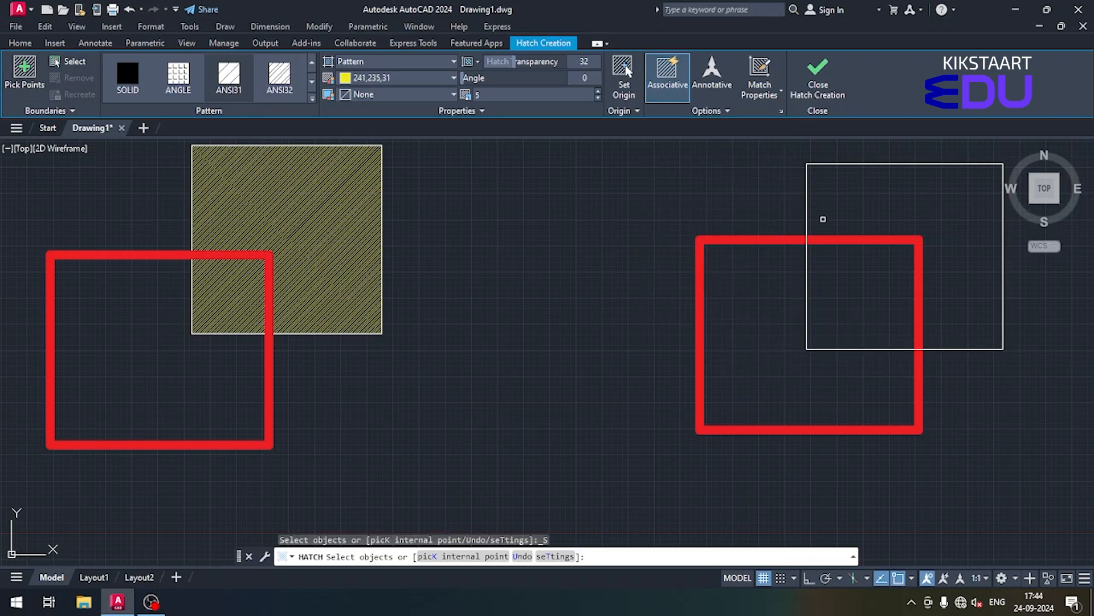
{"action": "left_click", "coordinate": [838, 165]}
{"action": "scroll", "coordinate": [839, 247], "scroll_direction": "up", "scroll_amount": 2}
{"action": "scroll", "coordinate": [474, 239], "scroll_direction": "up", "scroll_amount": 4}
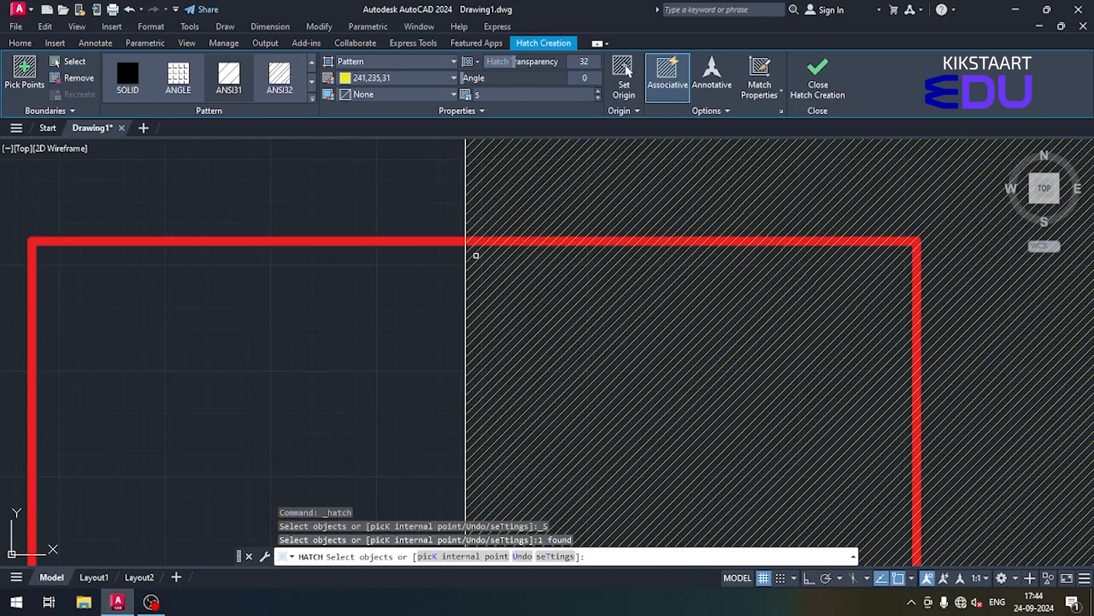
{"action": "scroll", "coordinate": [808, 228], "scroll_direction": "down", "scroll_amount": 5}
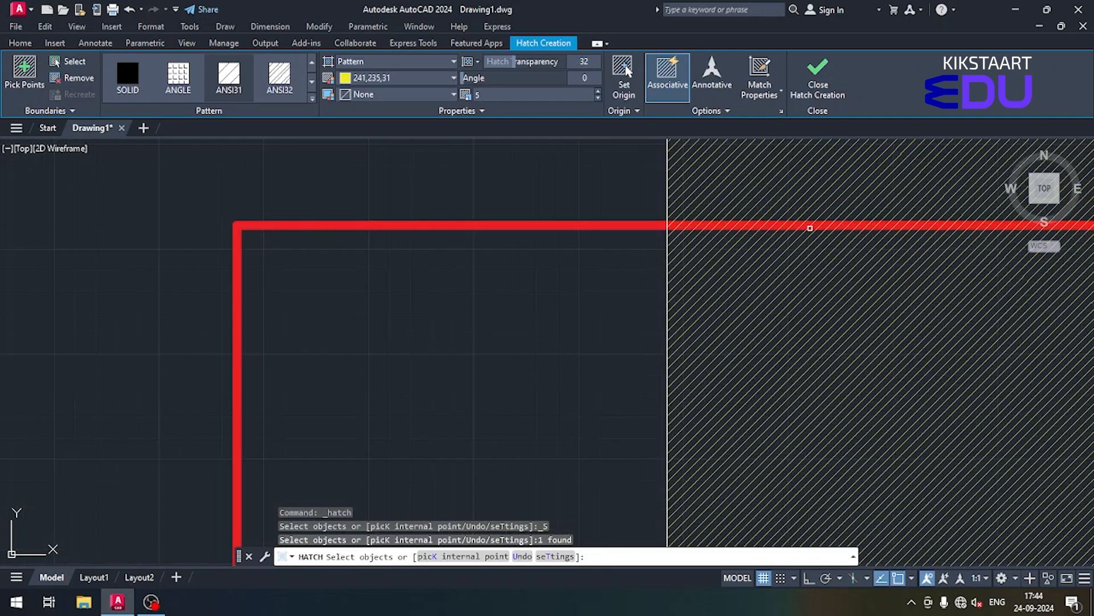
{"action": "mouse_move", "coordinate": [383, 284]}
{"action": "middle_mouse_down"}
{"action": "mouse_move", "coordinate": [464, 264]}
{"action": "mouse_move", "coordinate": [602, 268]}
{"action": "middle_mouse_up"}
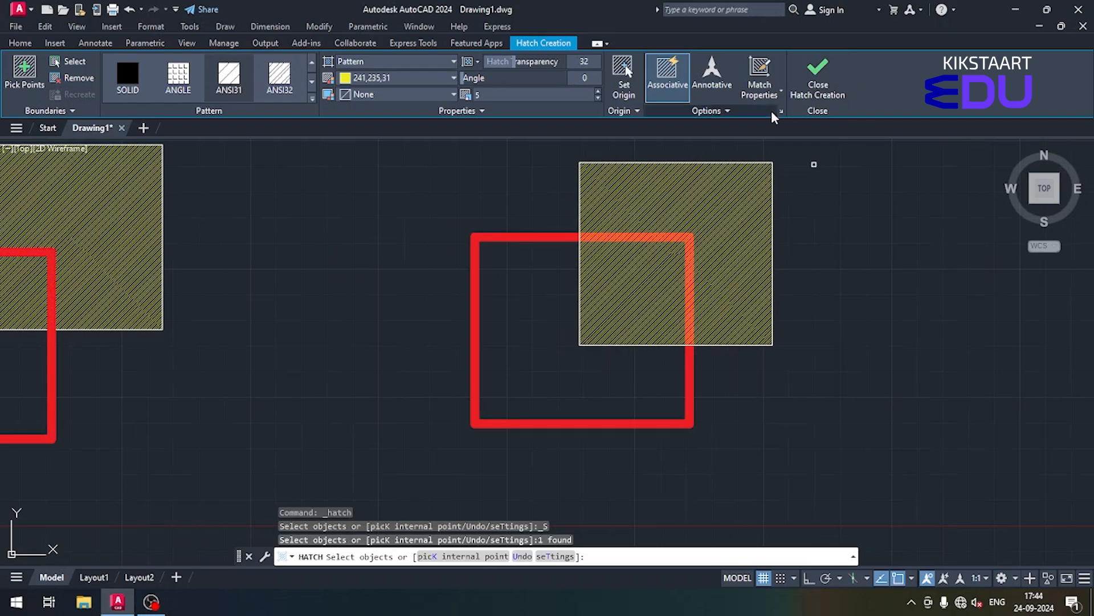
Review the hatch draw order options against all four pairs of shapes and finish the hatch
{"action": "left_click", "coordinate": [744, 105]}
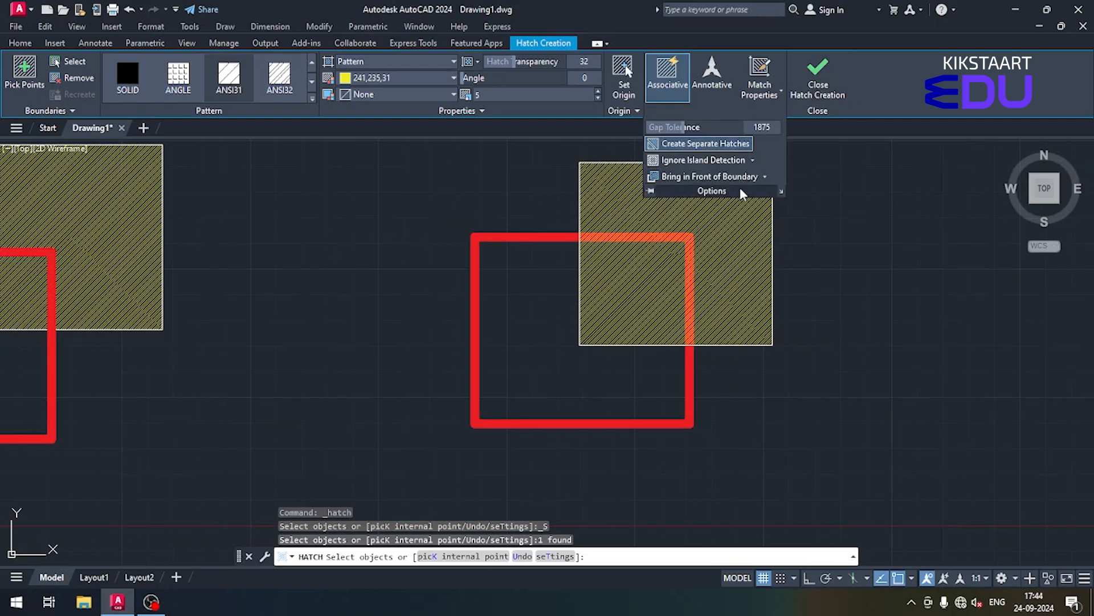
{"action": "left_click", "coordinate": [765, 177]}
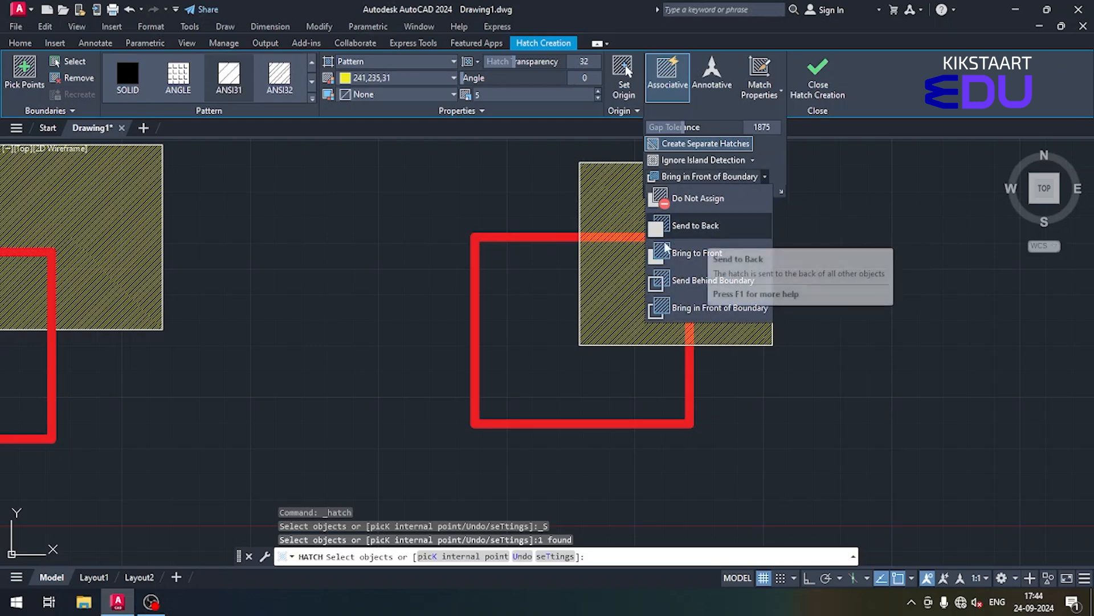
{"action": "scroll", "coordinate": [434, 271], "scroll_direction": "down", "scroll_amount": 2}
{"action": "scroll", "coordinate": [422, 312], "scroll_direction": "down", "scroll_amount": 3}
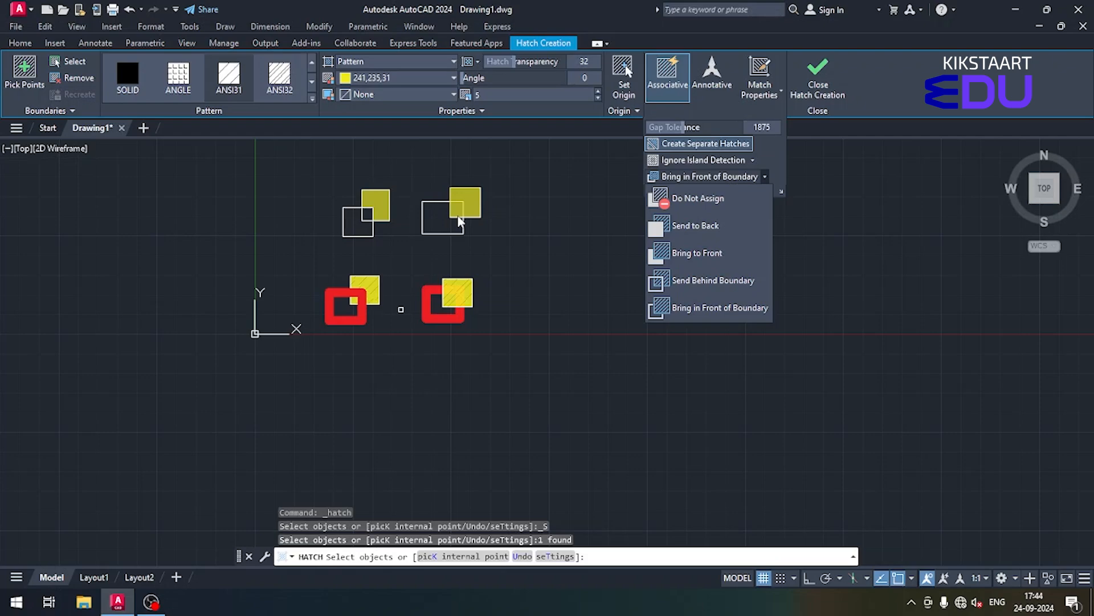
{"action": "left_click", "coordinate": [815, 71]}
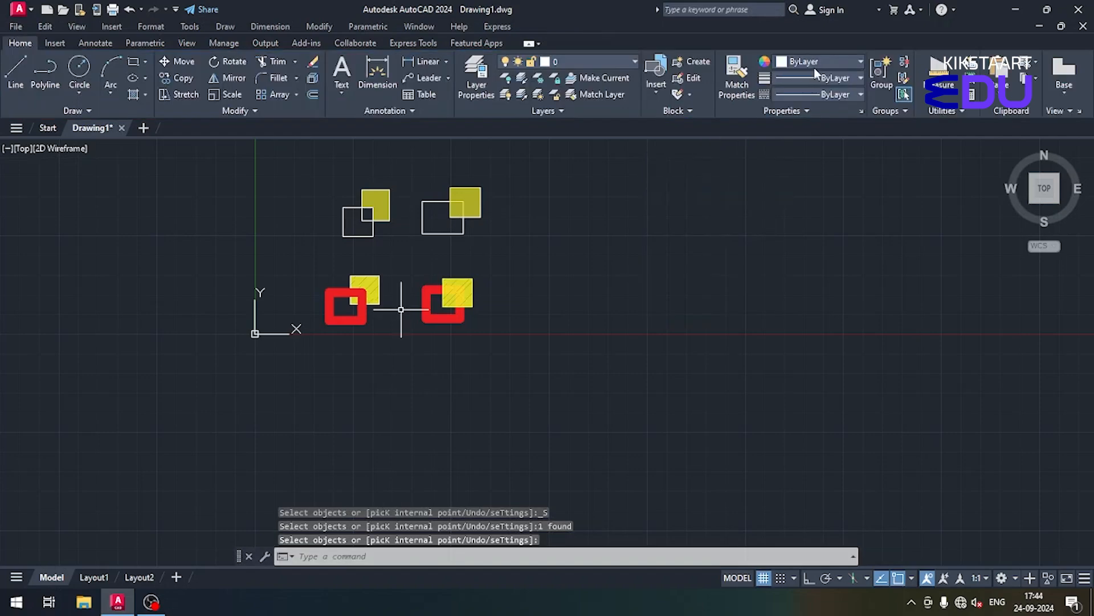